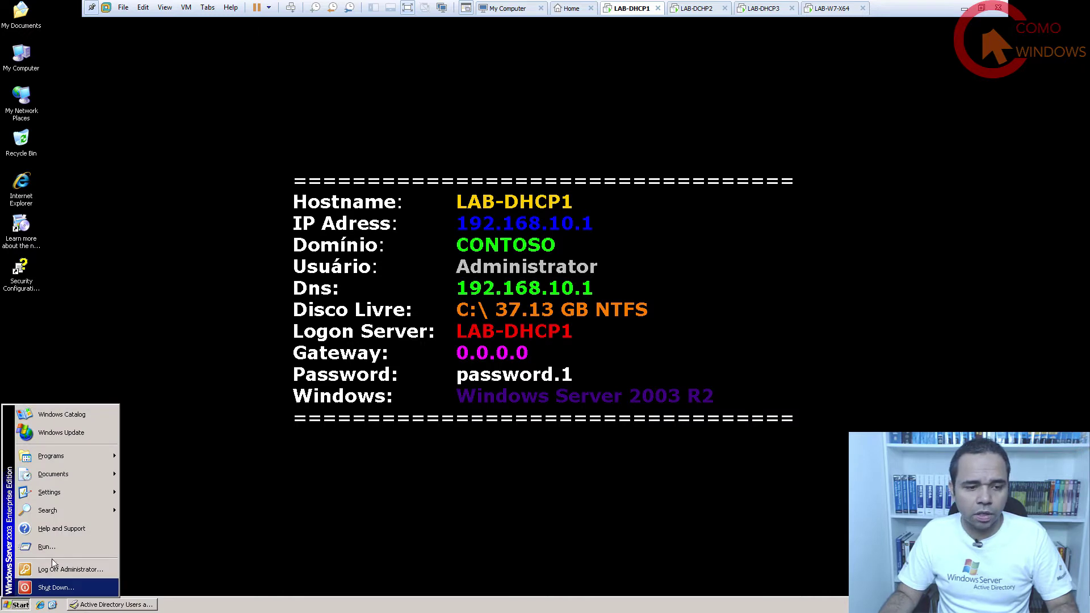
# From Control Panel's Add or Remove Programs, launch the Windows Components Wizard.
pyautogui.moveTo(58, 495)
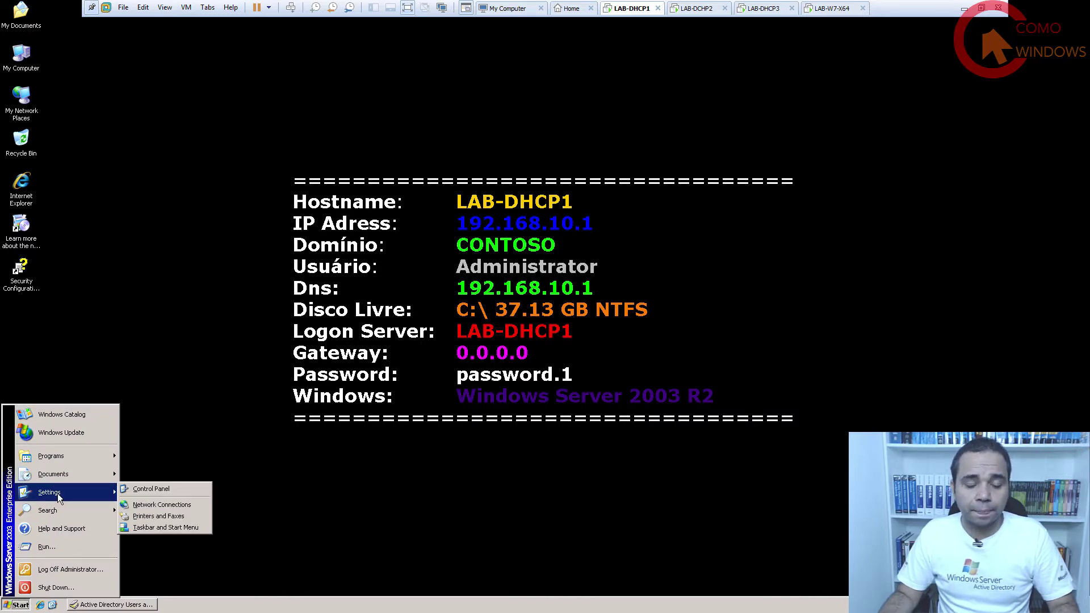
pyautogui.click(155, 488)
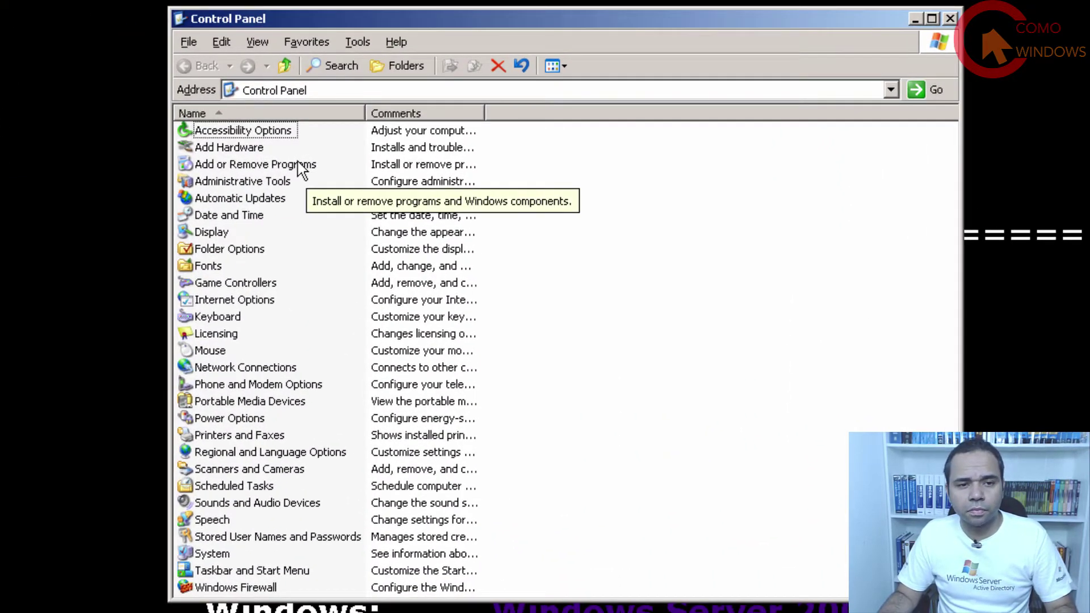
pyautogui.doubleClick(298, 164)
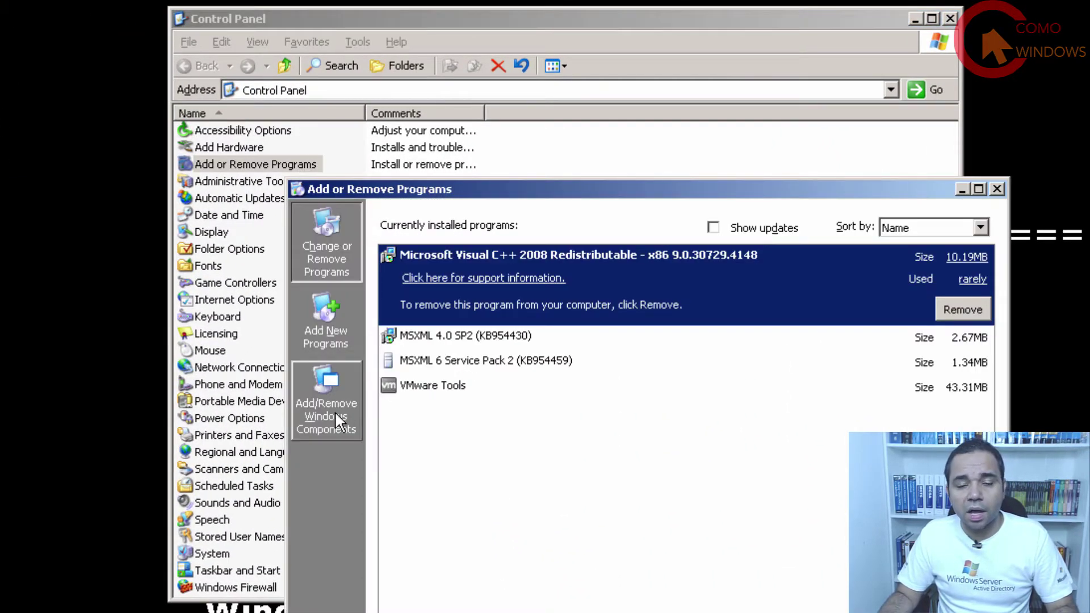
pyautogui.click(336, 414)
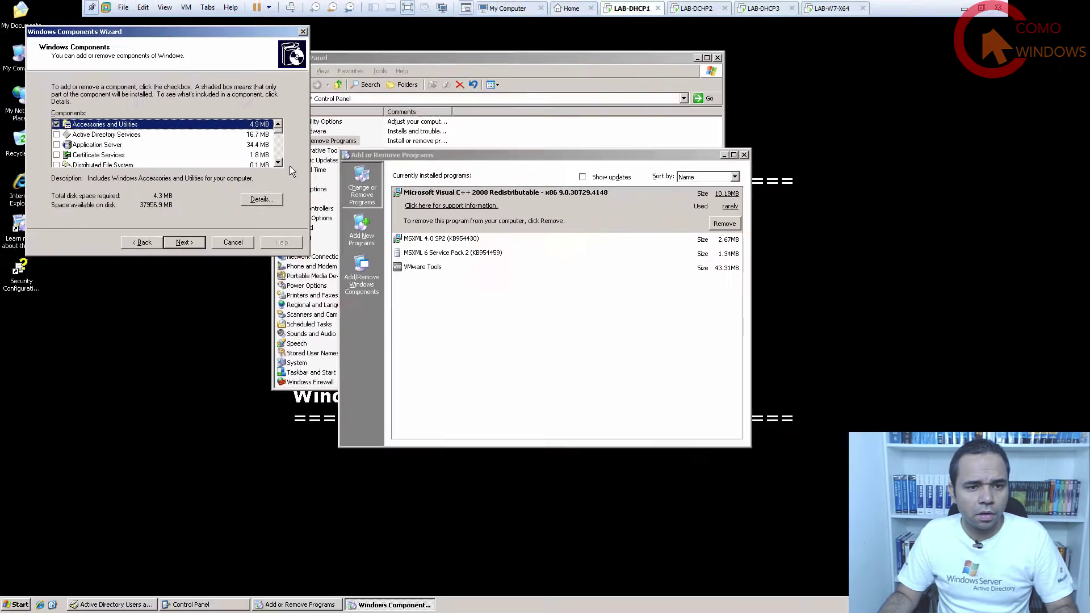
# Select the DHCP server subcomponent under Networking Services.
pyautogui.click(278, 162)
pyautogui.click(278, 162)
pyautogui.click(277, 162)
pyautogui.click(277, 163)
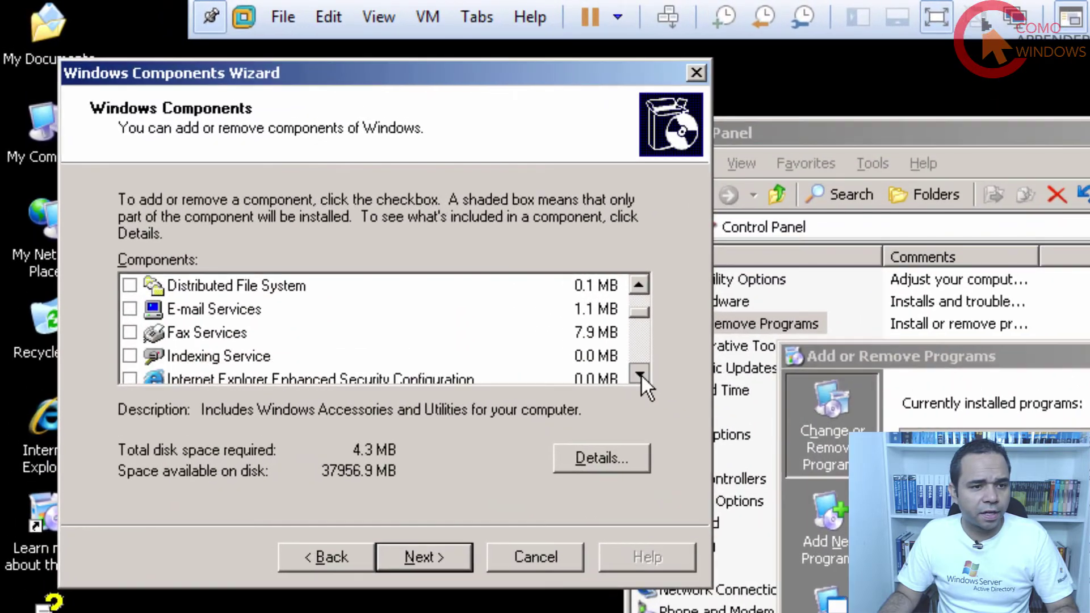
pyautogui.click(277, 162)
pyautogui.click(277, 163)
pyautogui.click(277, 162)
pyautogui.click(278, 162)
pyautogui.click(639, 375)
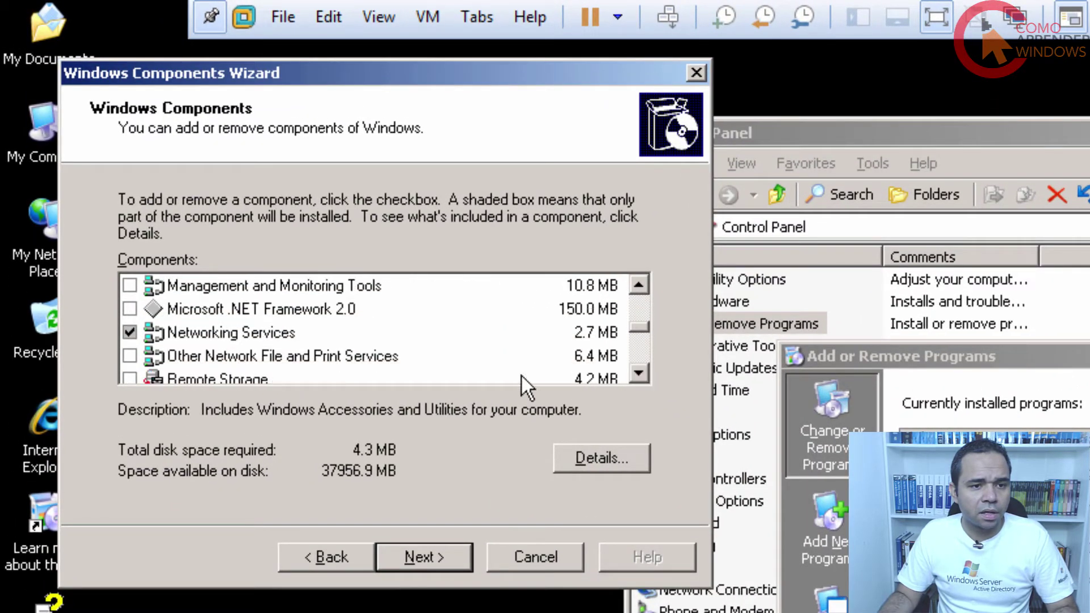
pyautogui.click(253, 335)
pyautogui.click(602, 459)
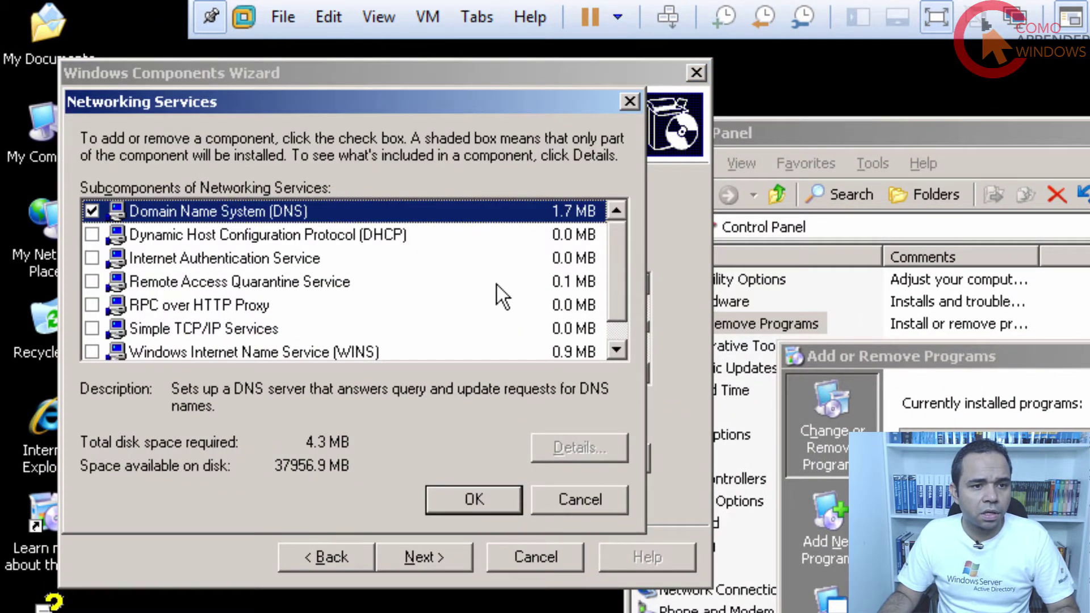
pyautogui.click(92, 234)
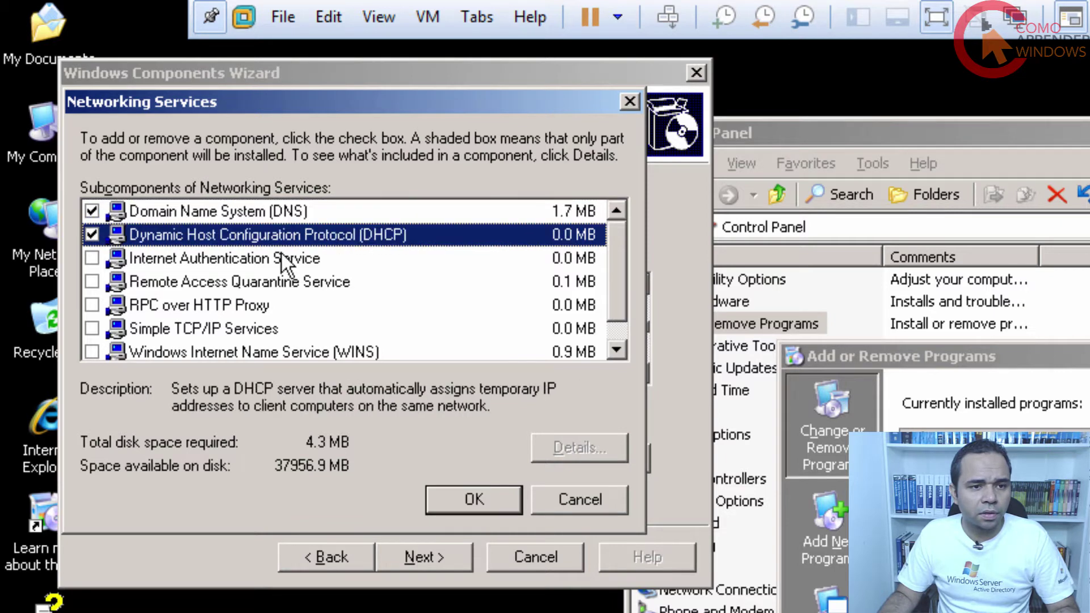
pyautogui.click(497, 500)
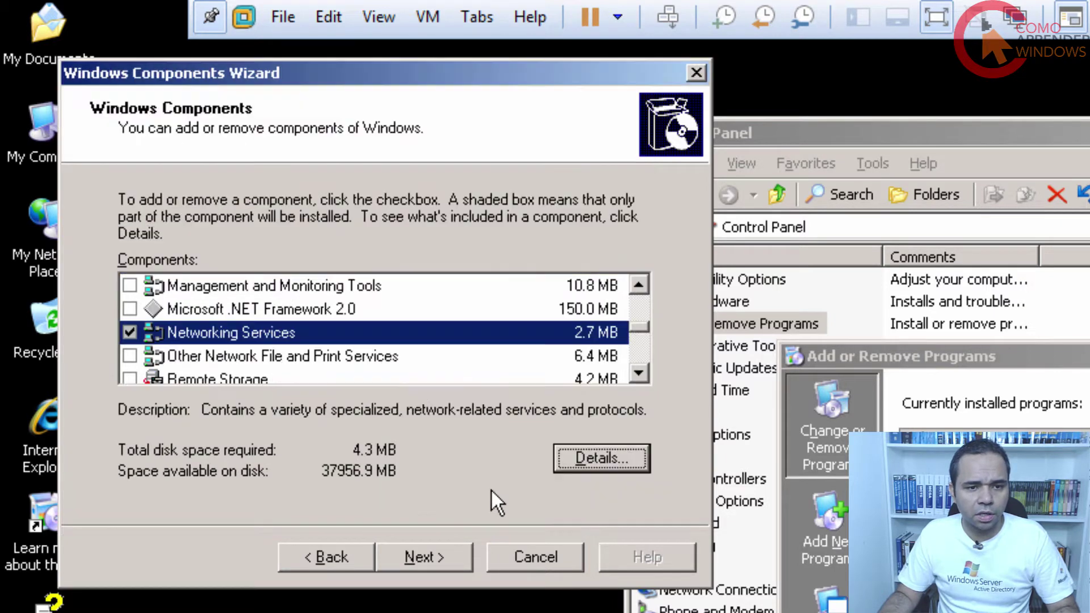
# Install DHCP, finish the wizard, and close Add or Remove Programs and Control Panel.
pyautogui.click(416, 563)
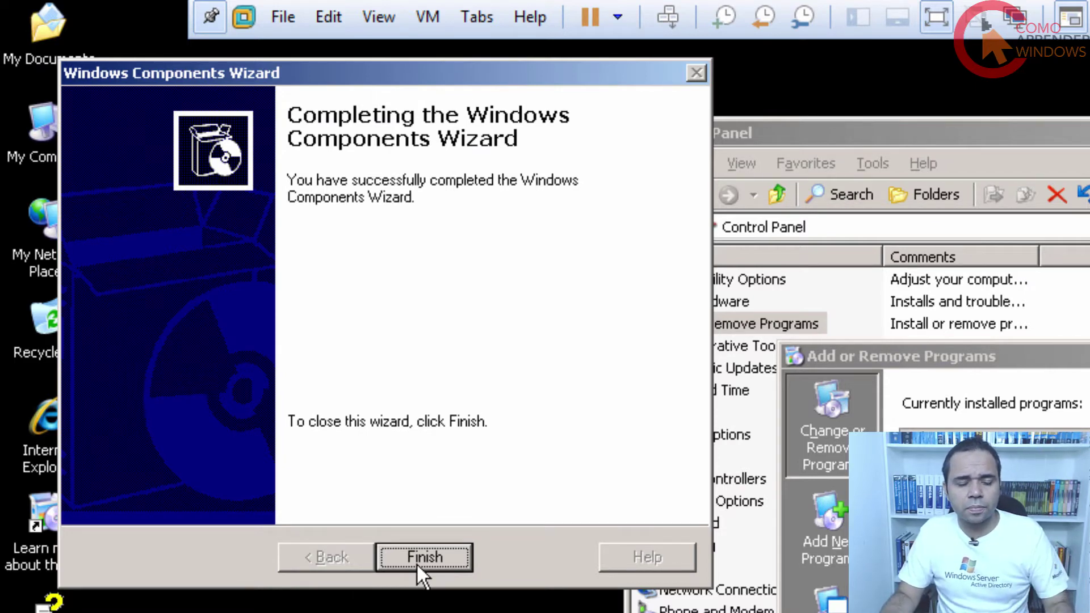
pyautogui.click(417, 564)
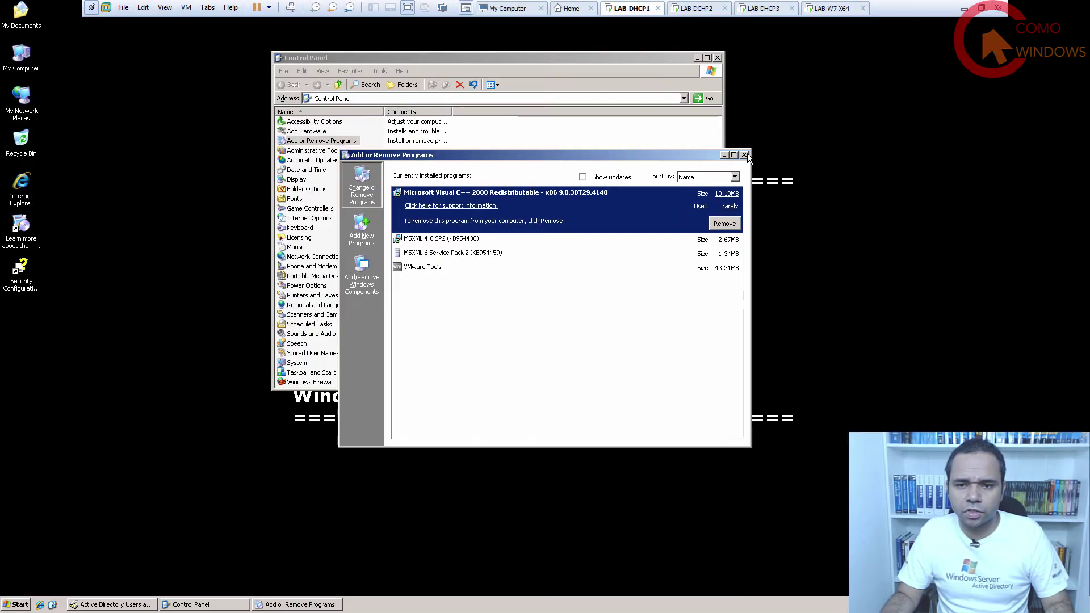
pyautogui.click(872, 182)
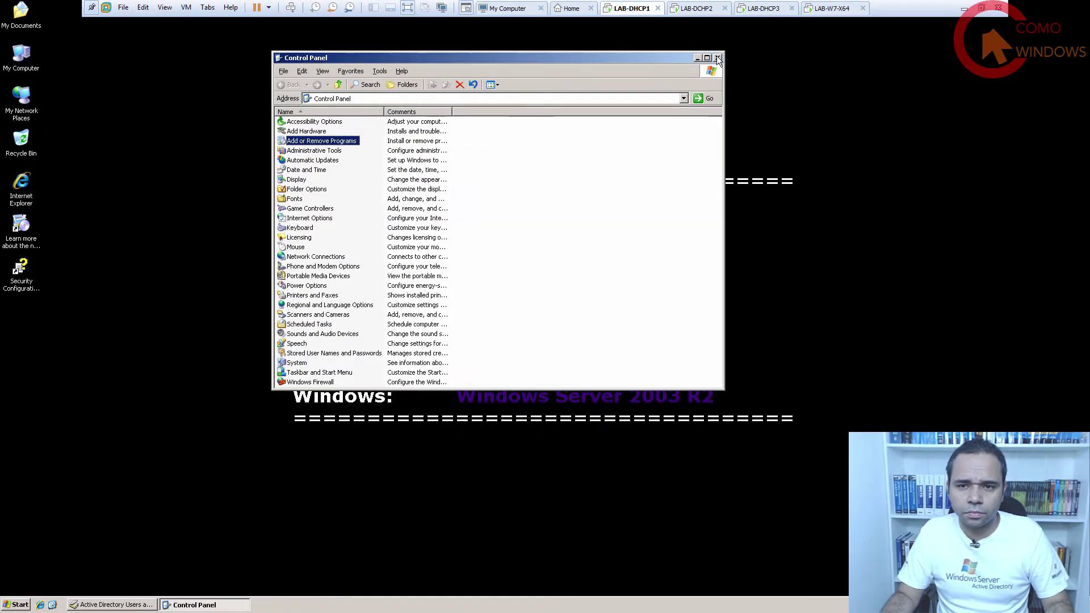
pyautogui.click(718, 58)
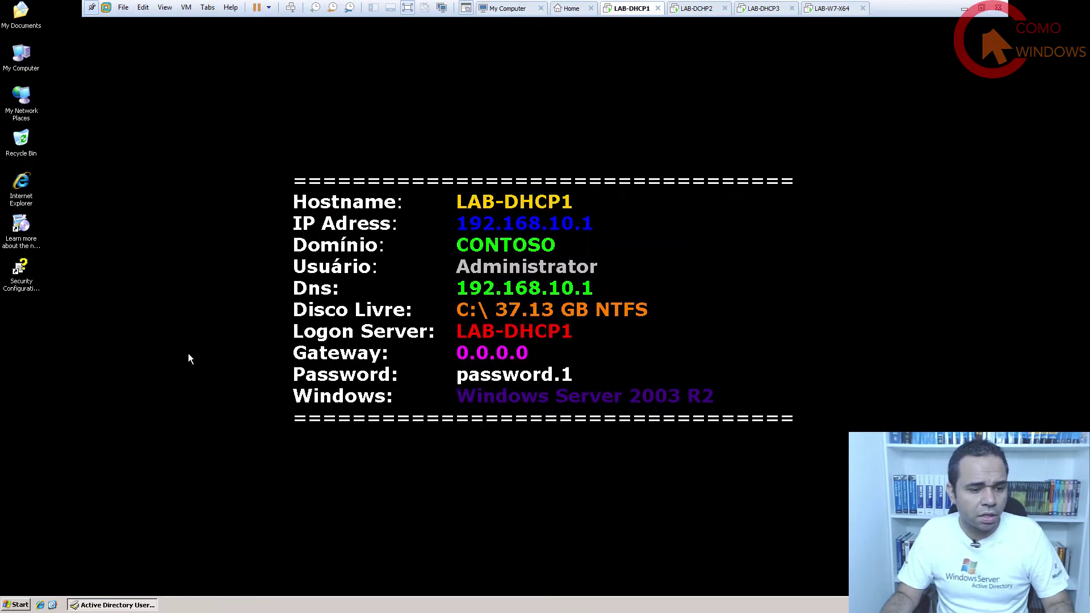
# Launch the DHCP console from Start > Programs > Administrative Tools.
pyautogui.click(16, 606)
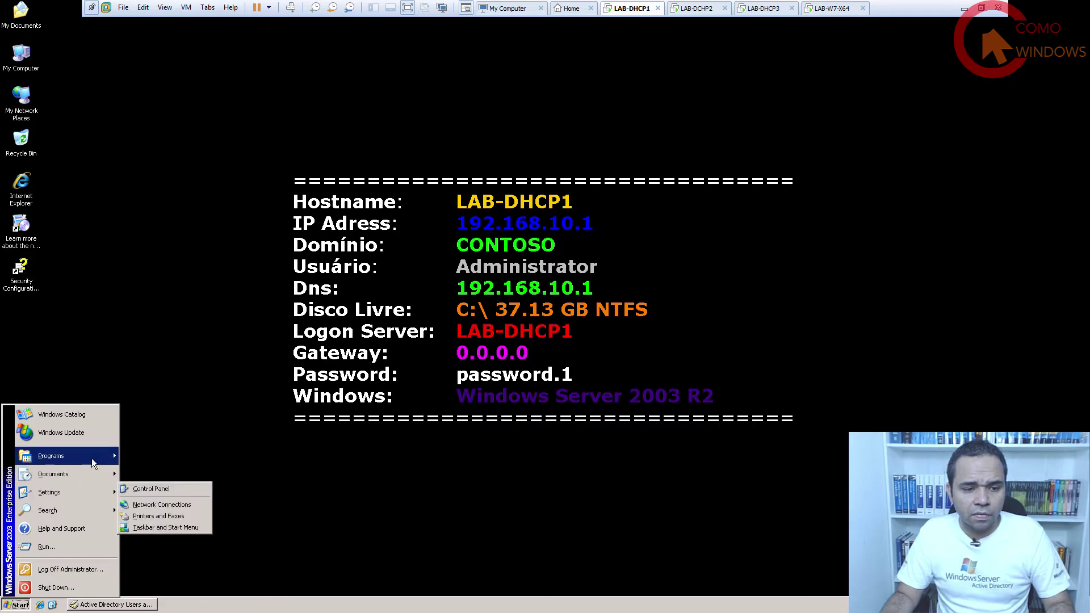
pyautogui.moveTo(91, 458)
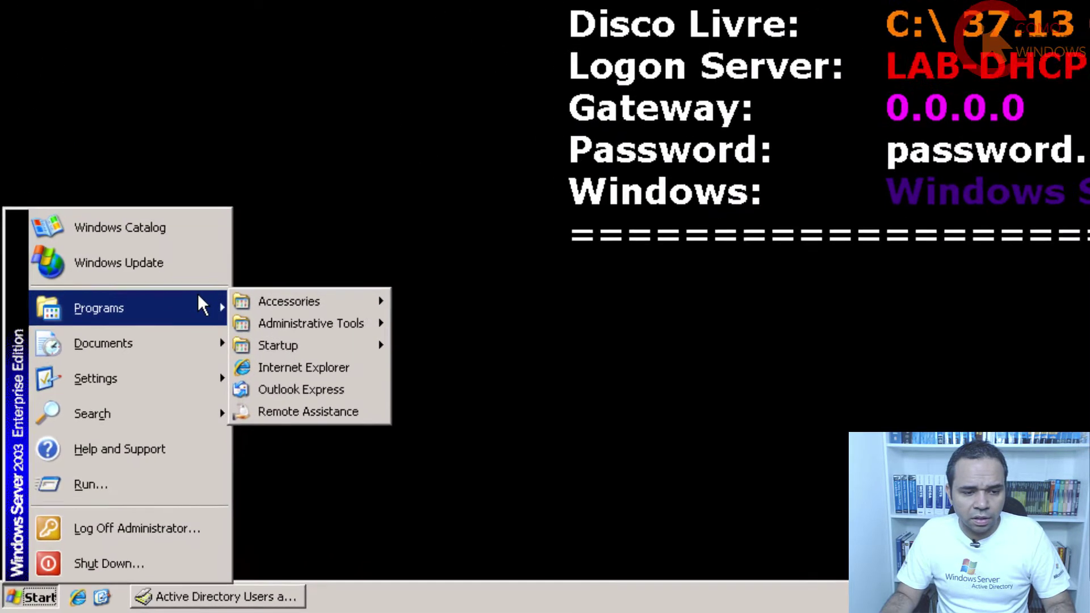
pyautogui.moveTo(339, 325)
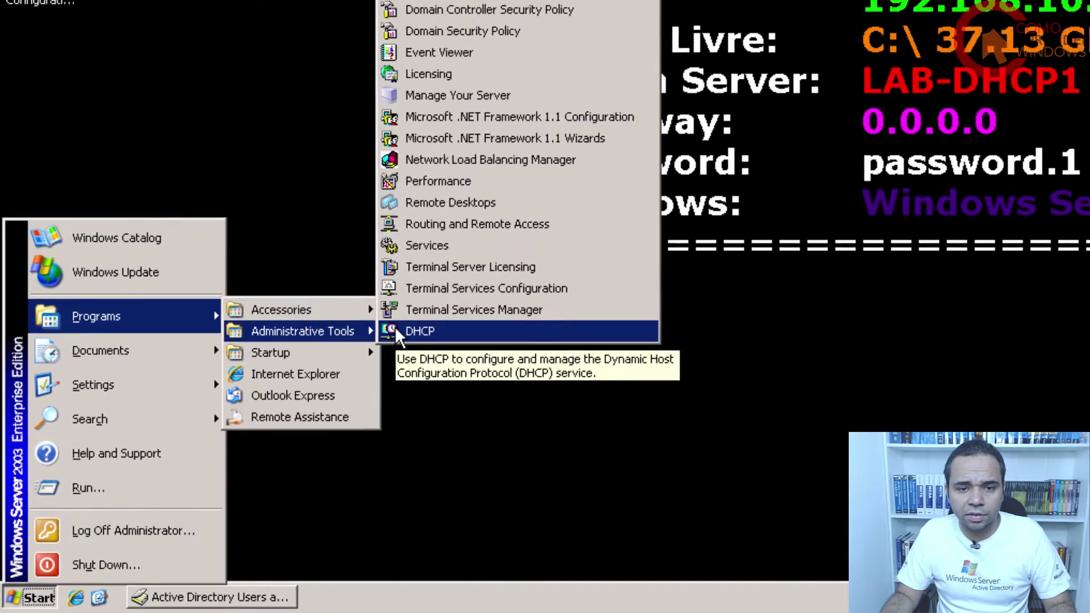
pyautogui.click(562, 230)
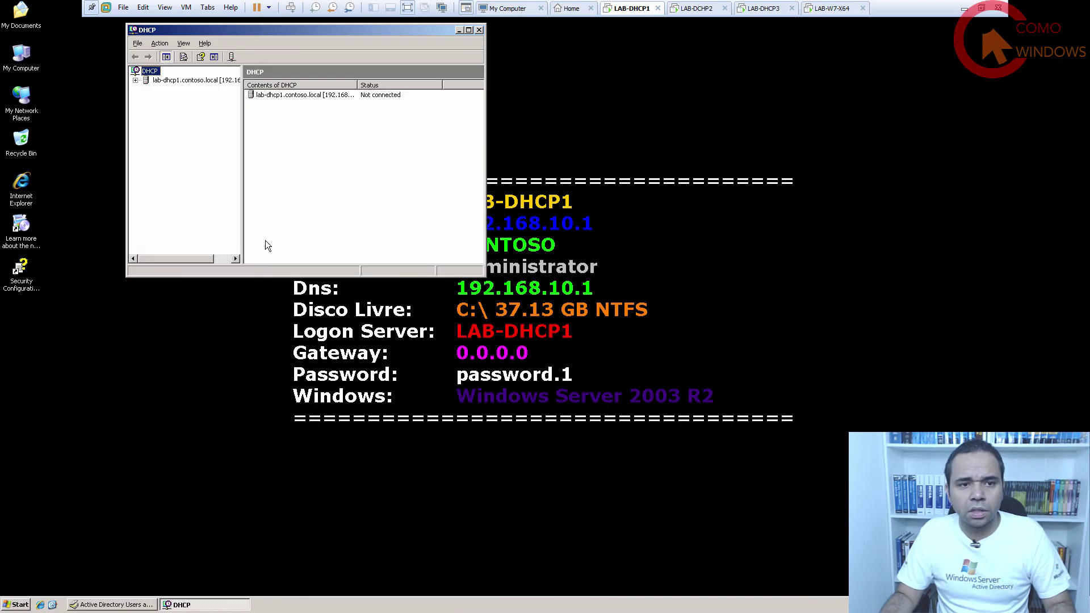
# Center the DHCP window, widen the tree pane and expand lab-dhcp1.contoso.local.
pyautogui.moveTo(252, 32); pyautogui.dragTo(453, 156)
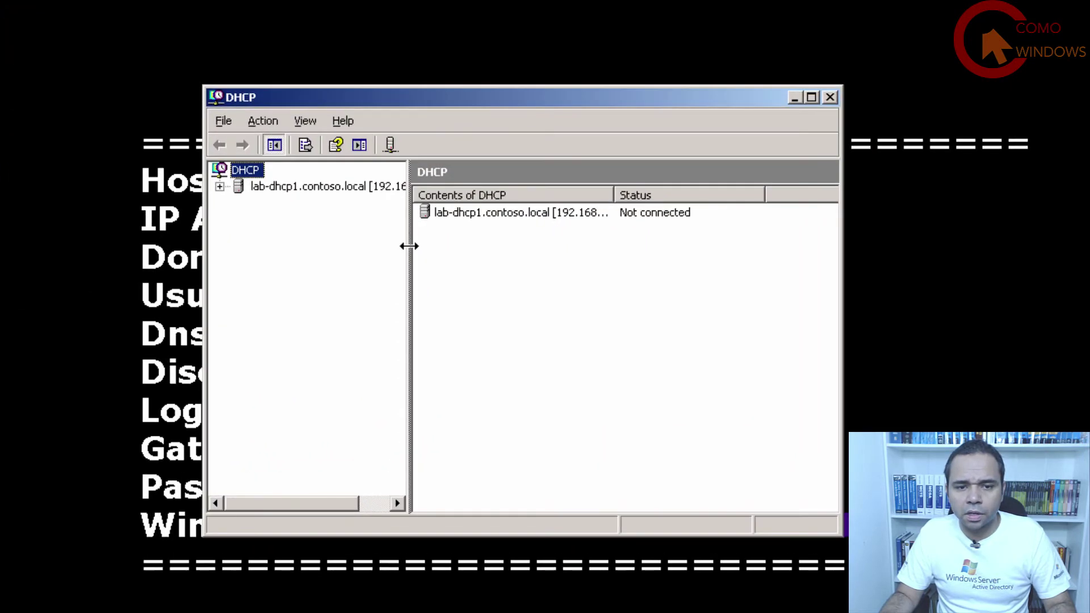
pyautogui.moveTo(409, 246); pyautogui.dragTo(561, 245)
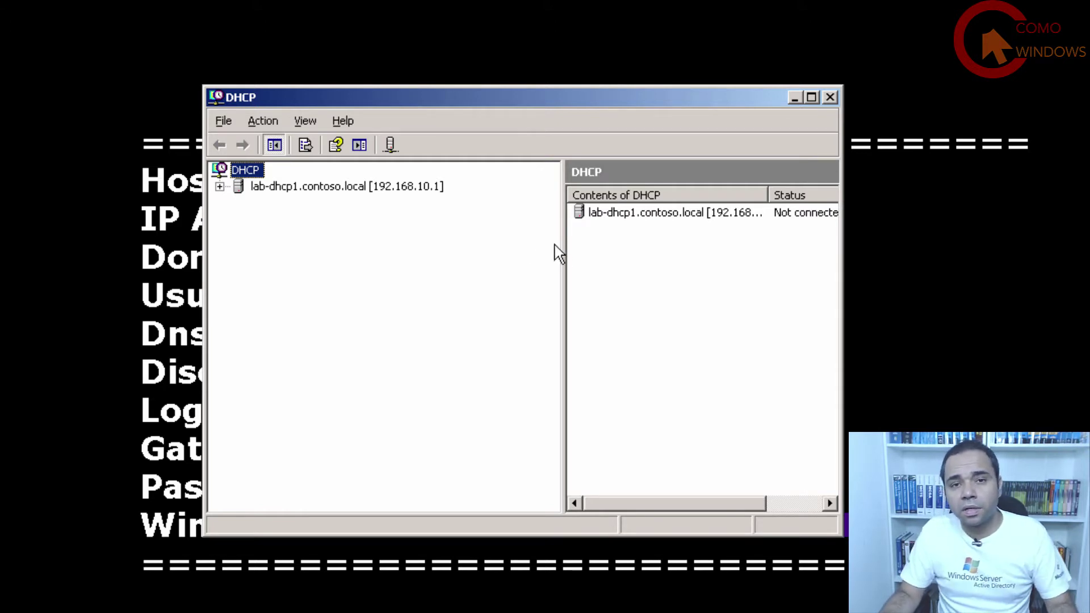
pyautogui.doubleClick(263, 187)
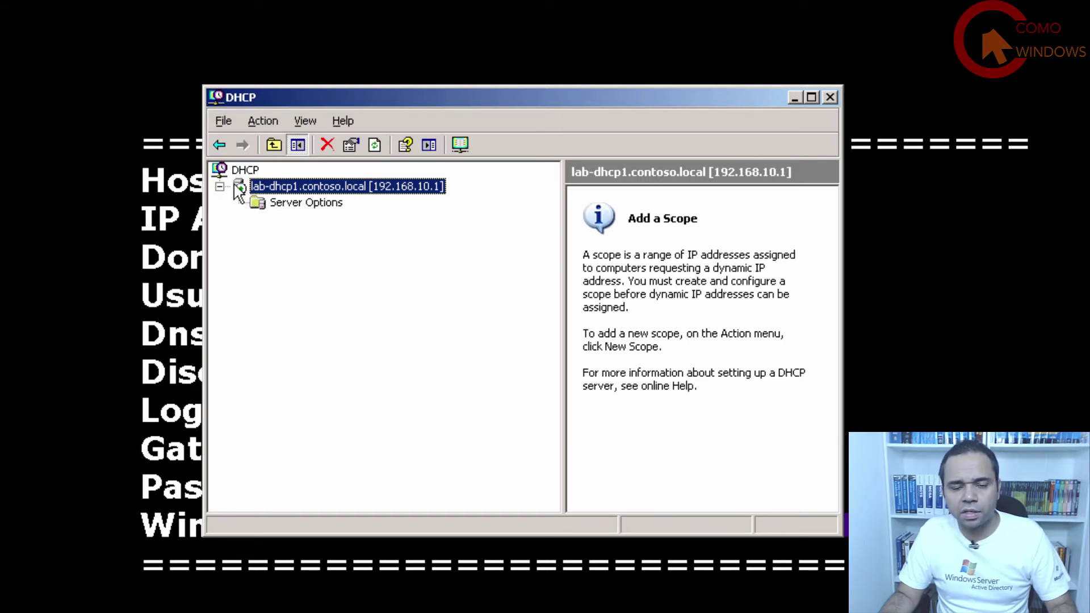
# Unauthorize lab-dhcp1.contoso.local, then authorize it again and refresh its status.
pyautogui.rightClick(307, 184)
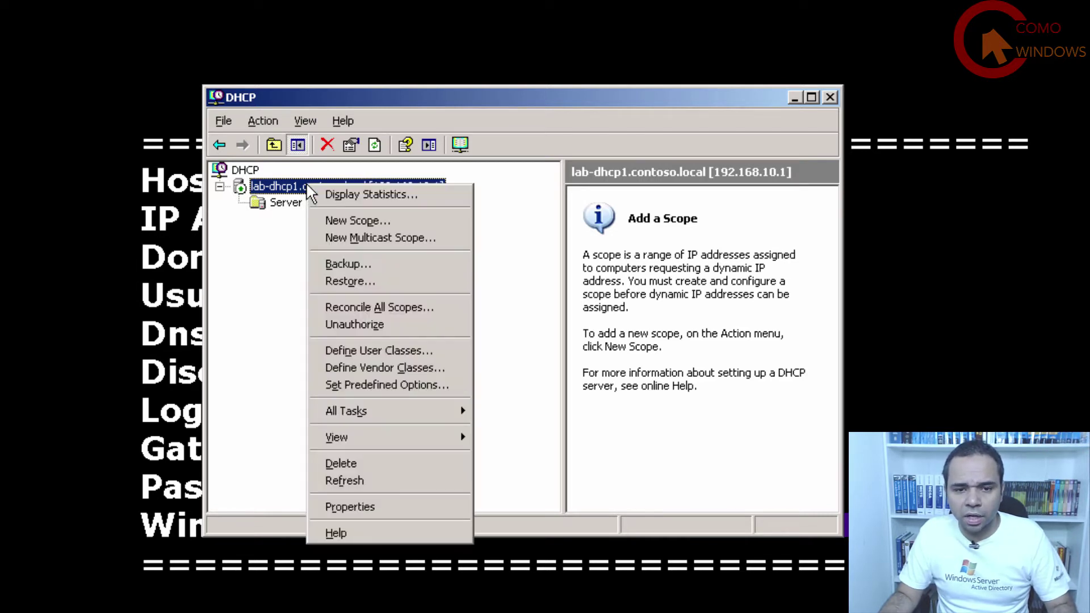
pyautogui.click(361, 332)
pyautogui.click(573, 404)
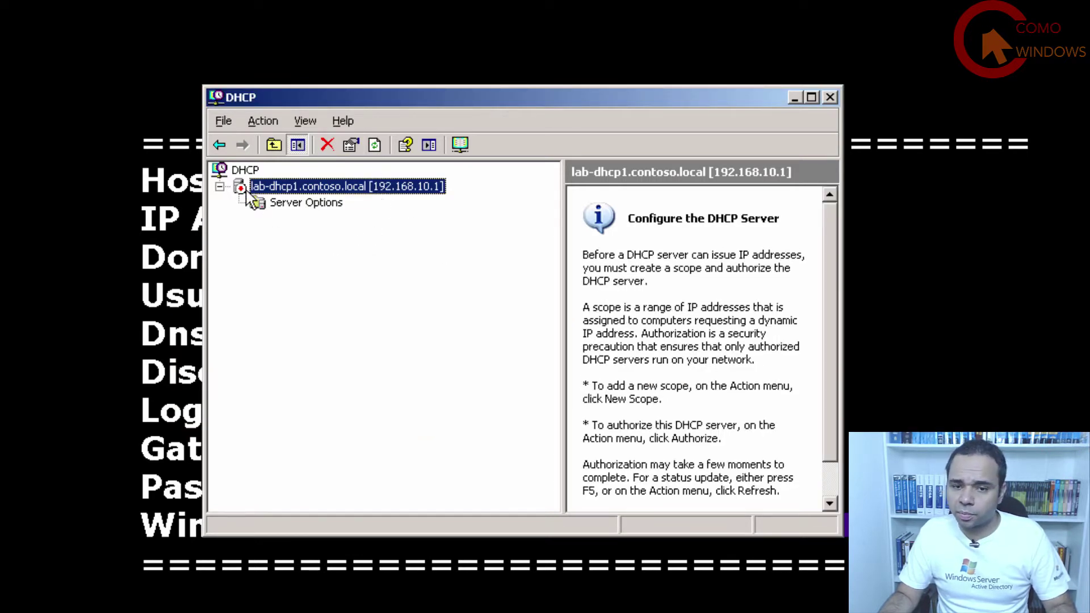
pyautogui.rightClick(282, 187)
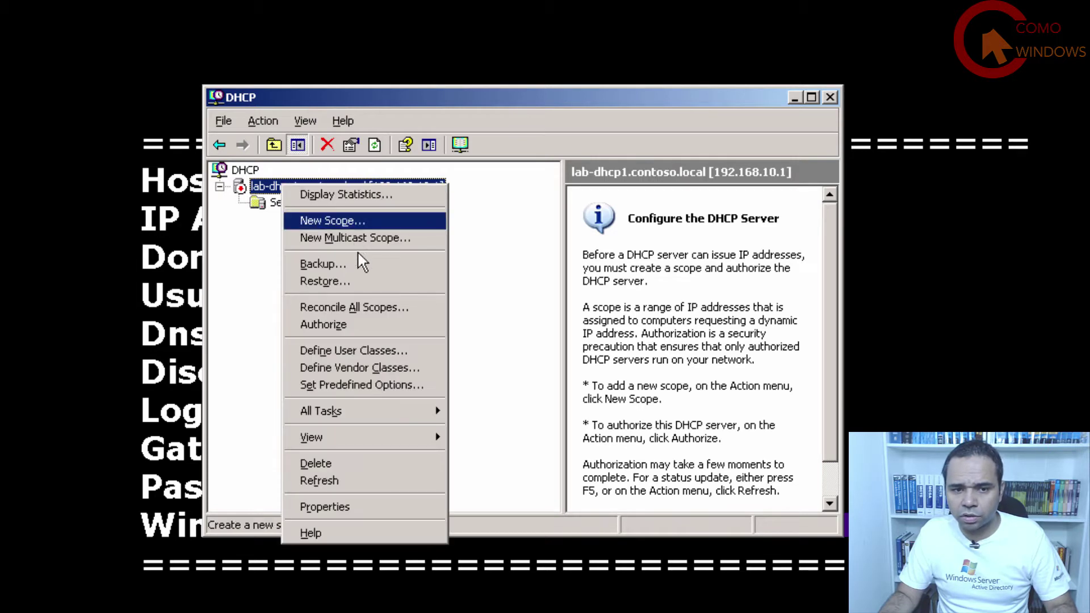
pyautogui.click(352, 326)
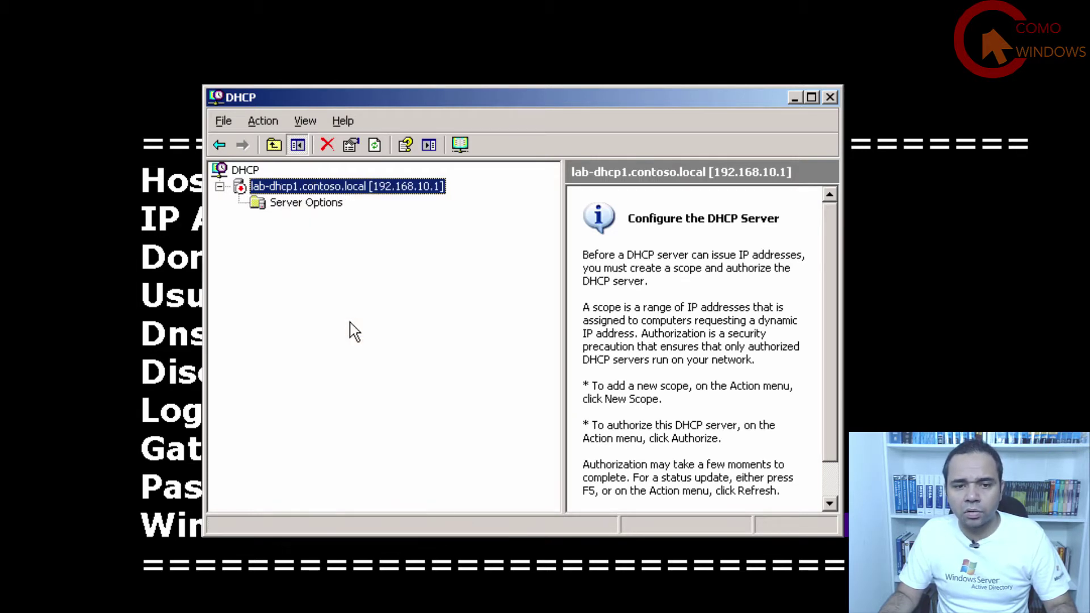
pyautogui.click(374, 145)
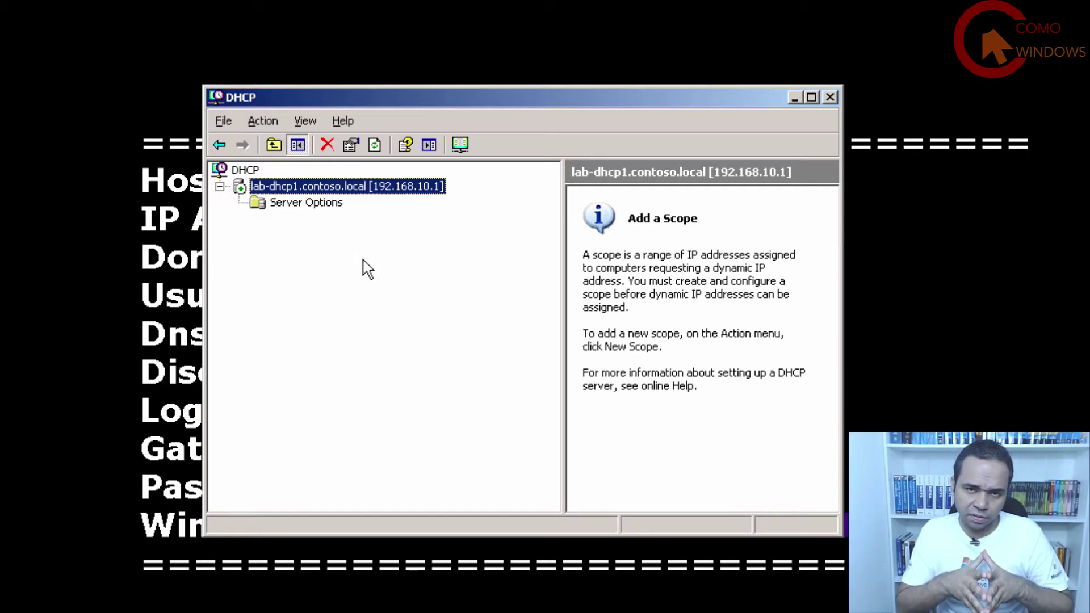
pyautogui.rightClick(383, 198)
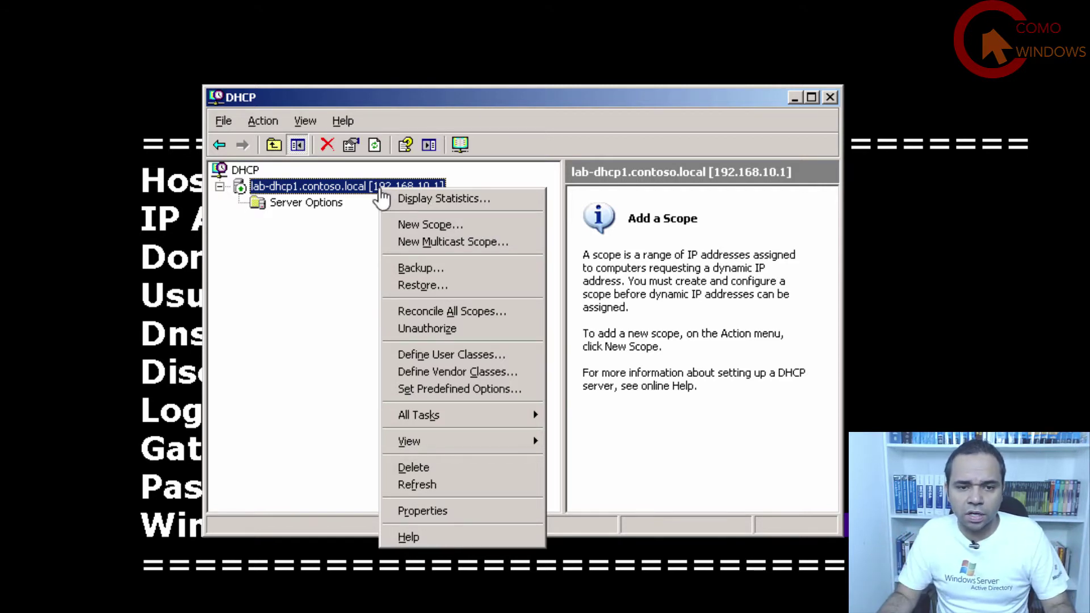
# Start a New Scope Wizard and name the scope CONTOSO.
pyautogui.click(435, 226)
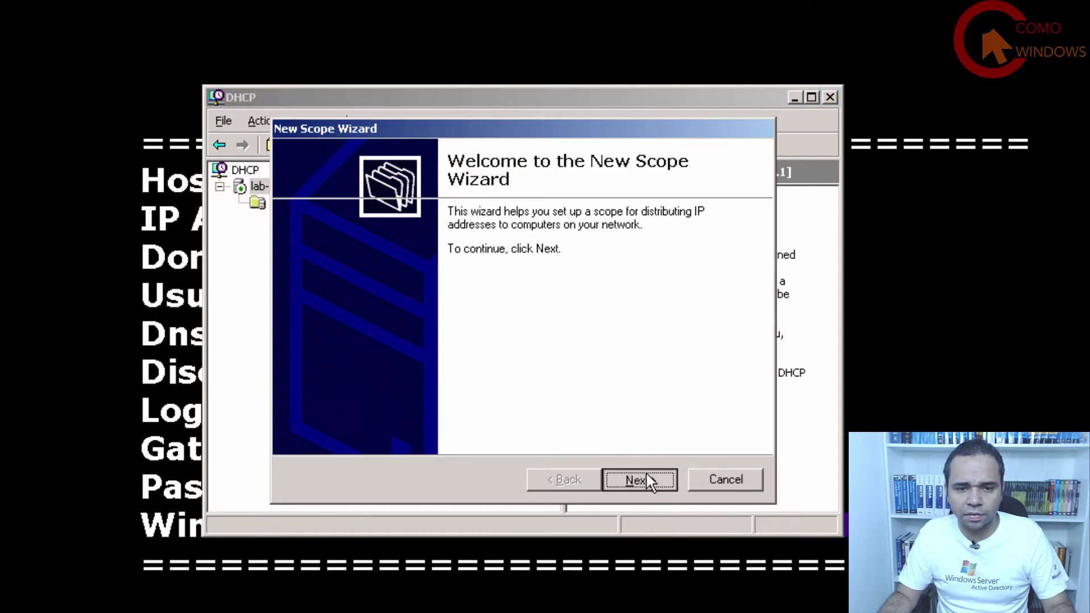
pyautogui.click(649, 482)
pyautogui.write('c')
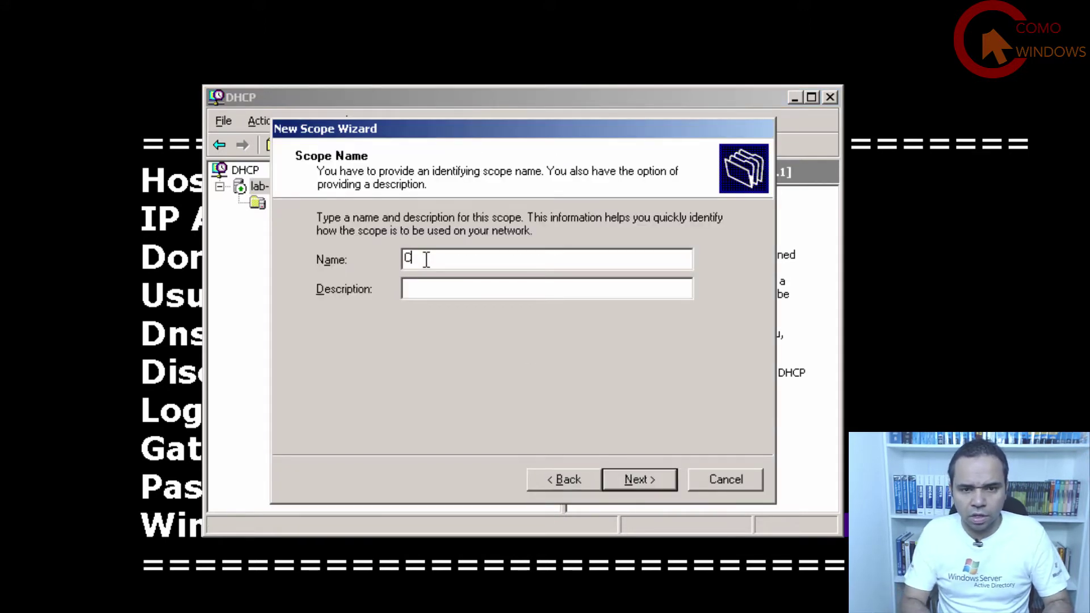
pyautogui.write('ONTOSO')
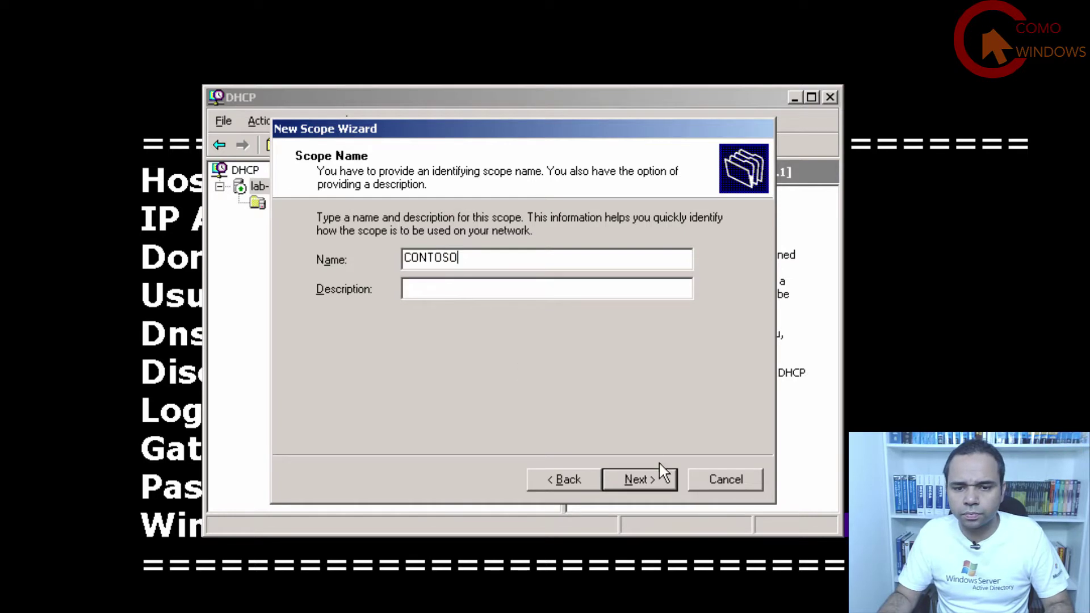
pyautogui.click(658, 479)
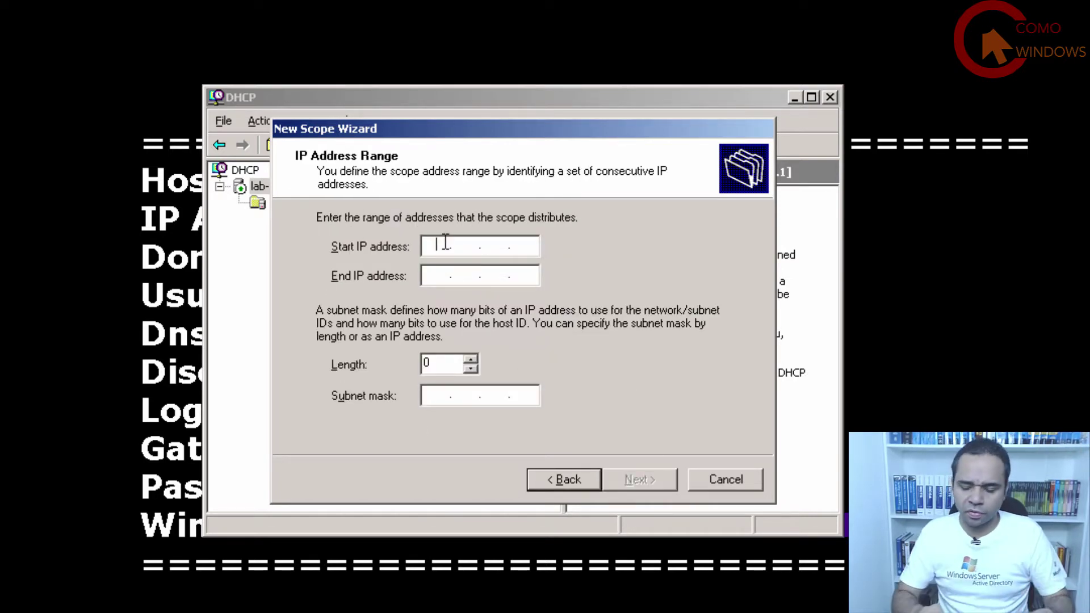
# Set the scope range to 192.168.10.50 through 192.168.10.100 with length 24.
pyautogui.write('192 . 168 . ')
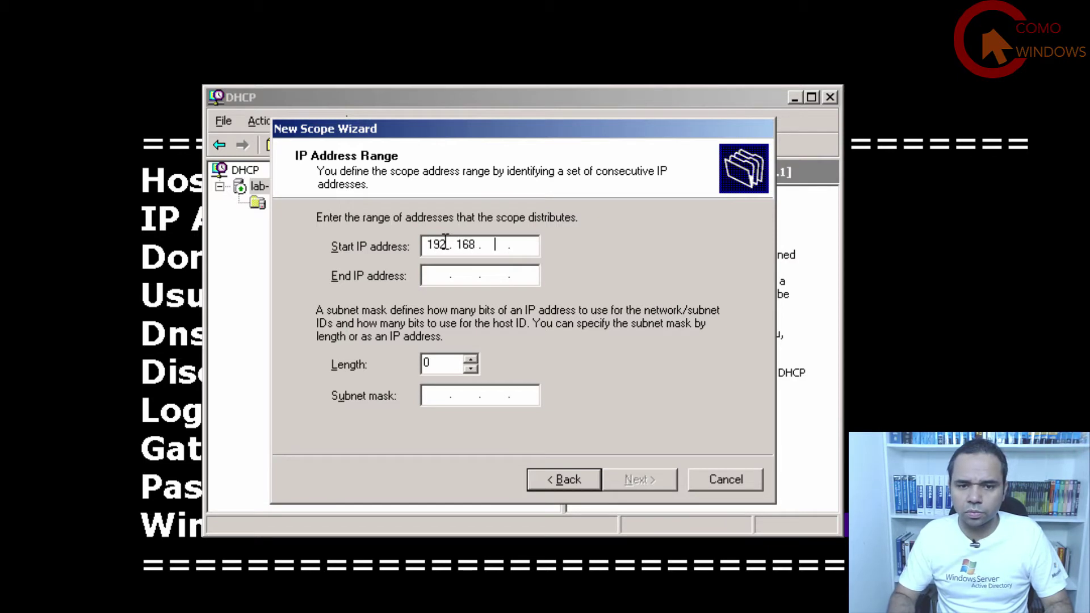
pyautogui.write('10 . 50')
pyautogui.press('Tab')
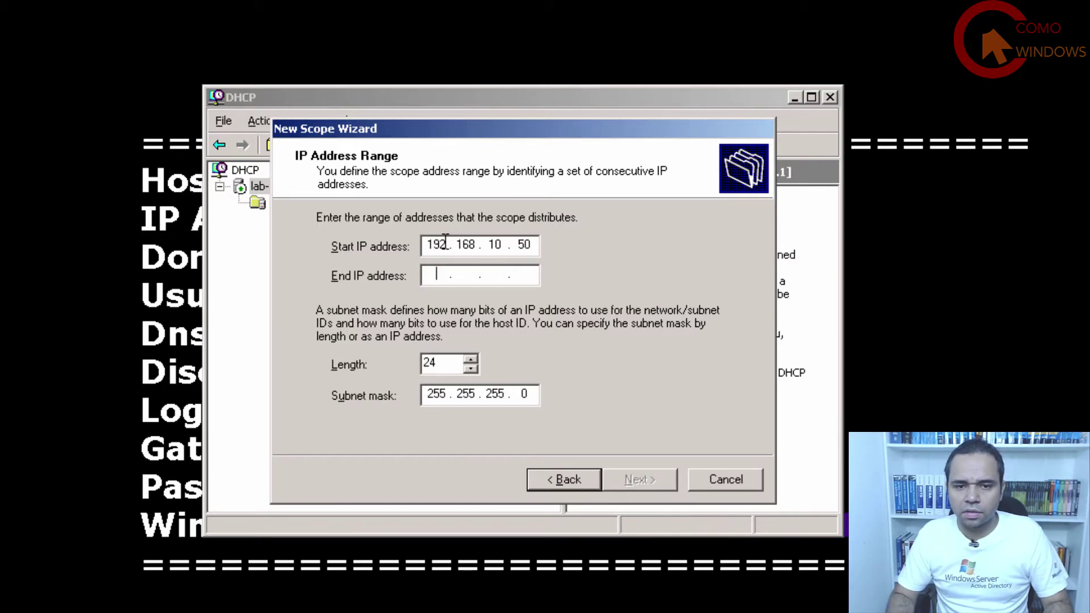
pyautogui.write('192 . 168 . 10 . ')
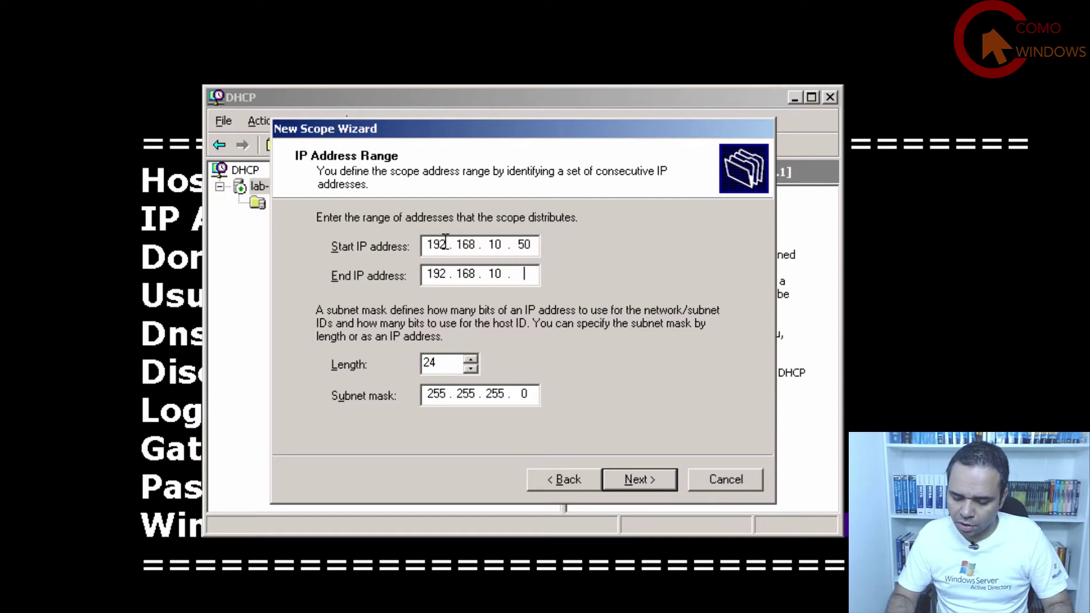
pyautogui.write('100')
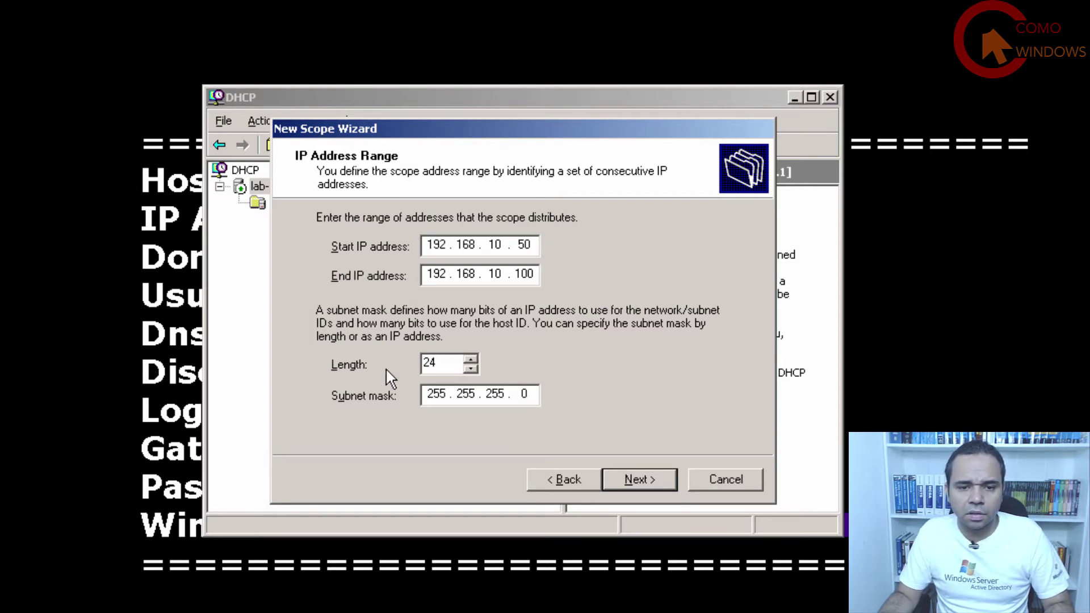
pyautogui.click(660, 481)
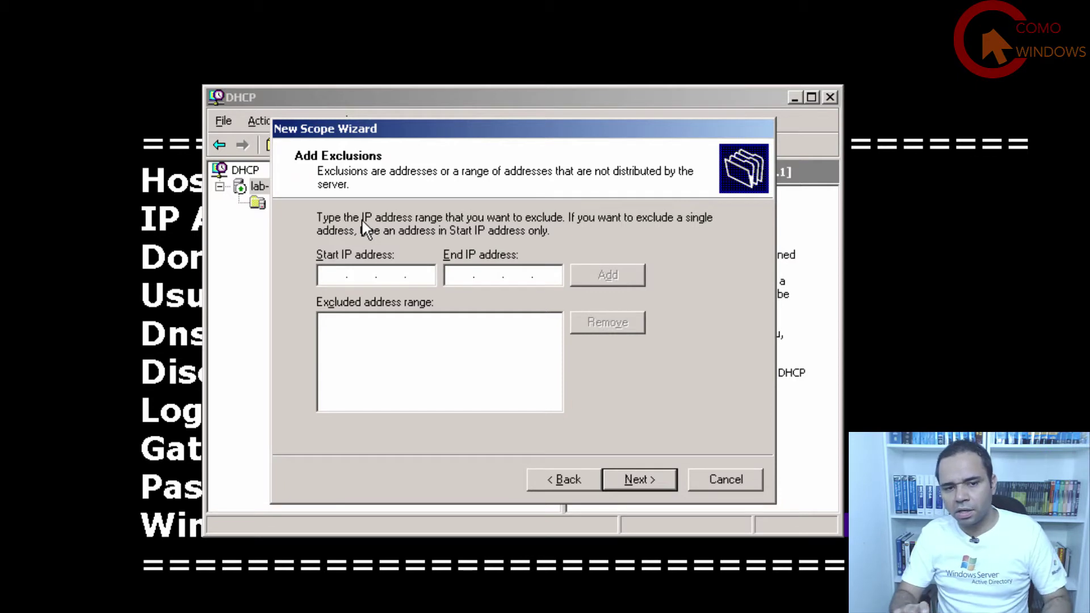
# Add 192.168.10.60 as a single excluded address and continue to Lease Duration.
pyautogui.write('192 . ')
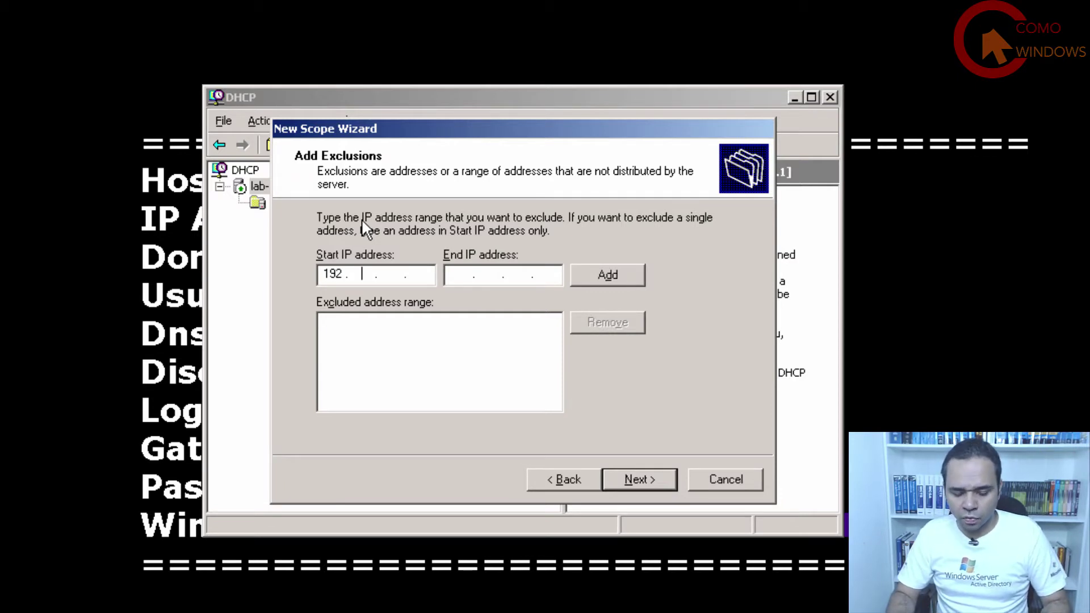
pyautogui.write('168 . 10 .')
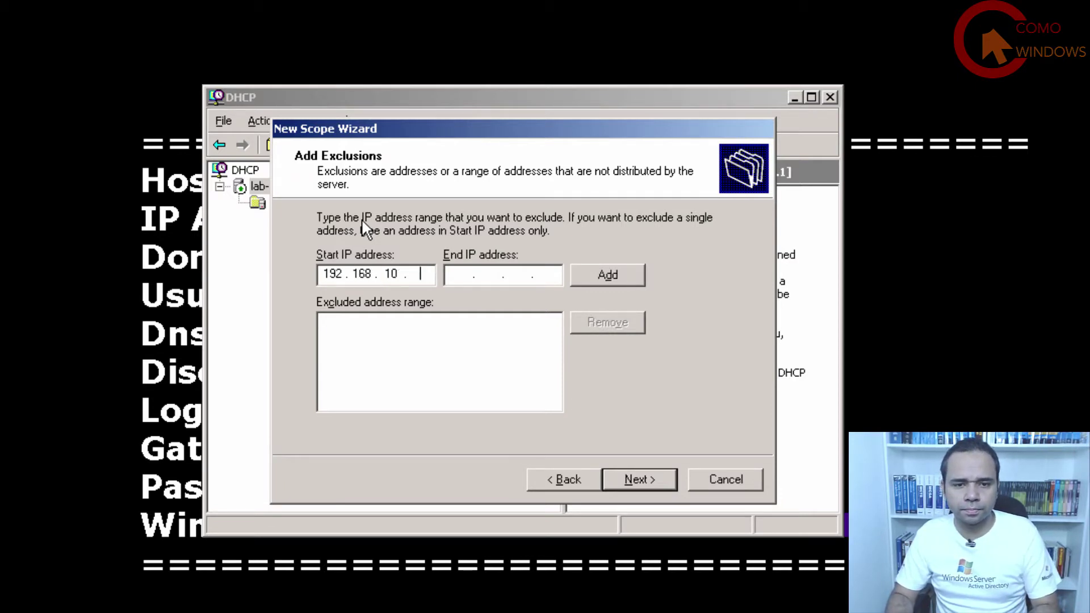
pyautogui.write(' 60')
pyautogui.press('Tab')
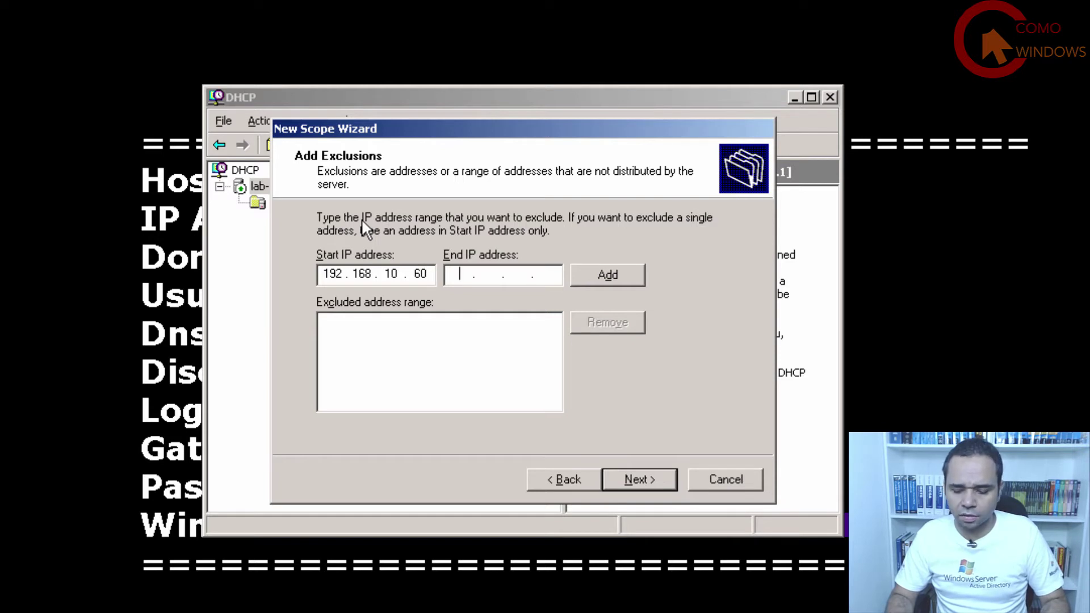
pyautogui.write('192.168.1.')
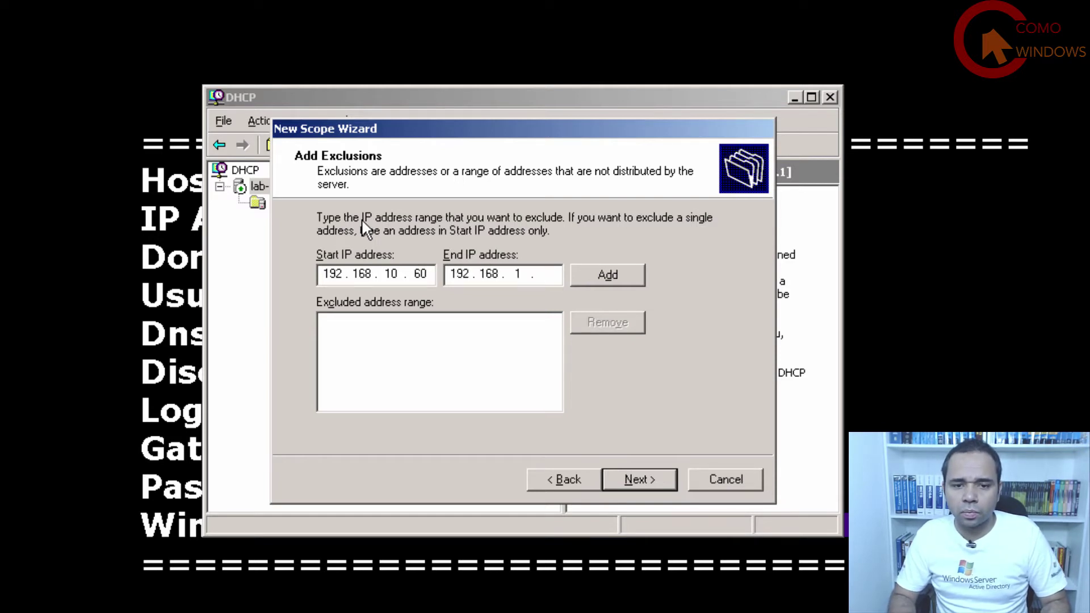
pyautogui.write('0')
pyautogui.write('60')
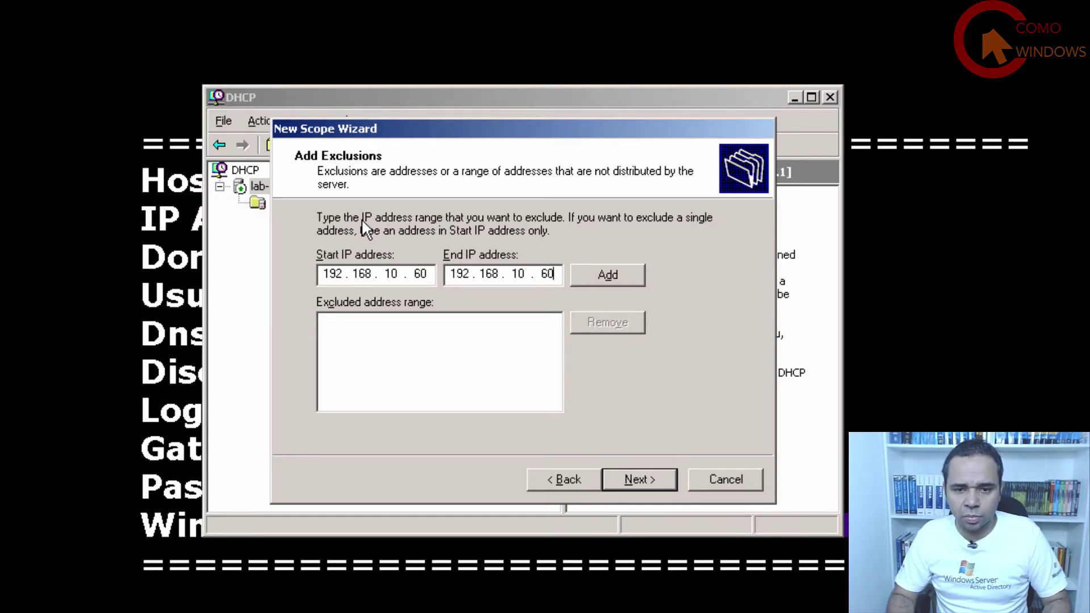
pyautogui.click(635, 273)
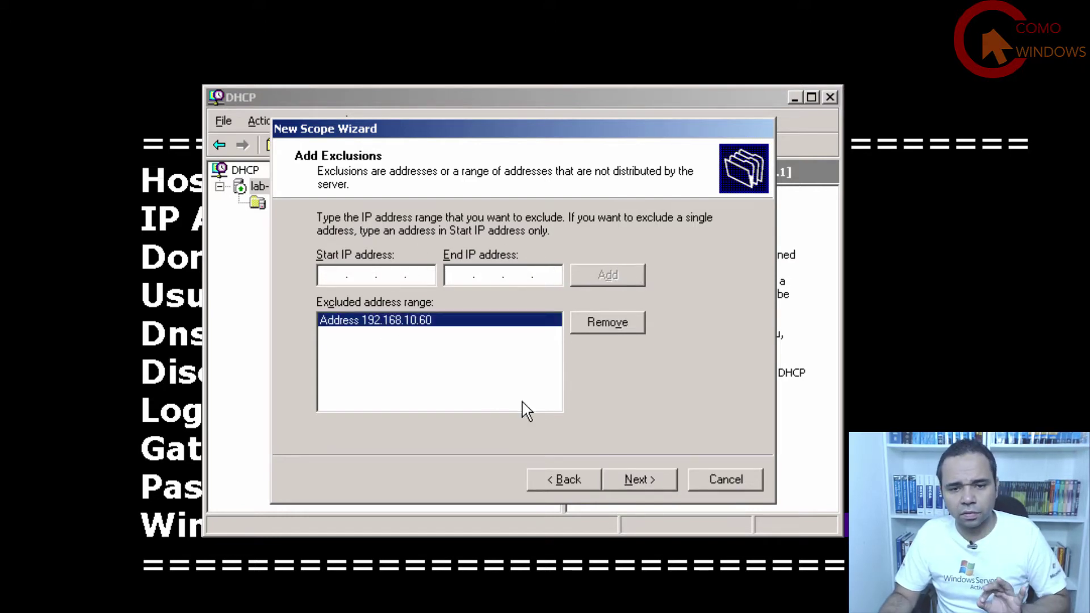
pyautogui.click(660, 482)
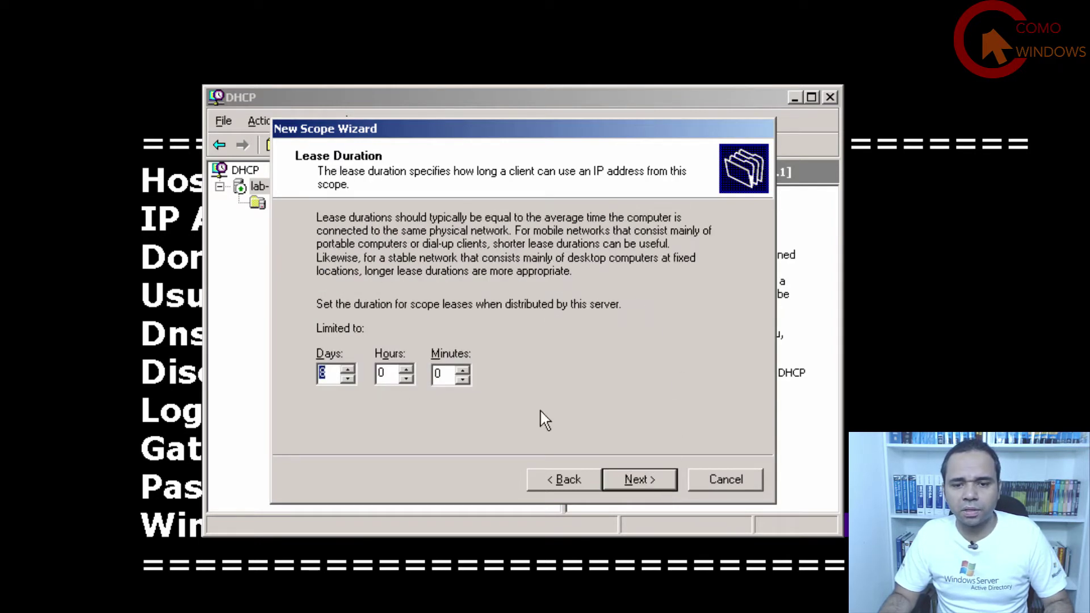
# Keep default lease, choose to configure options now, and add router 192.168.10.254.
pyautogui.click(637, 482)
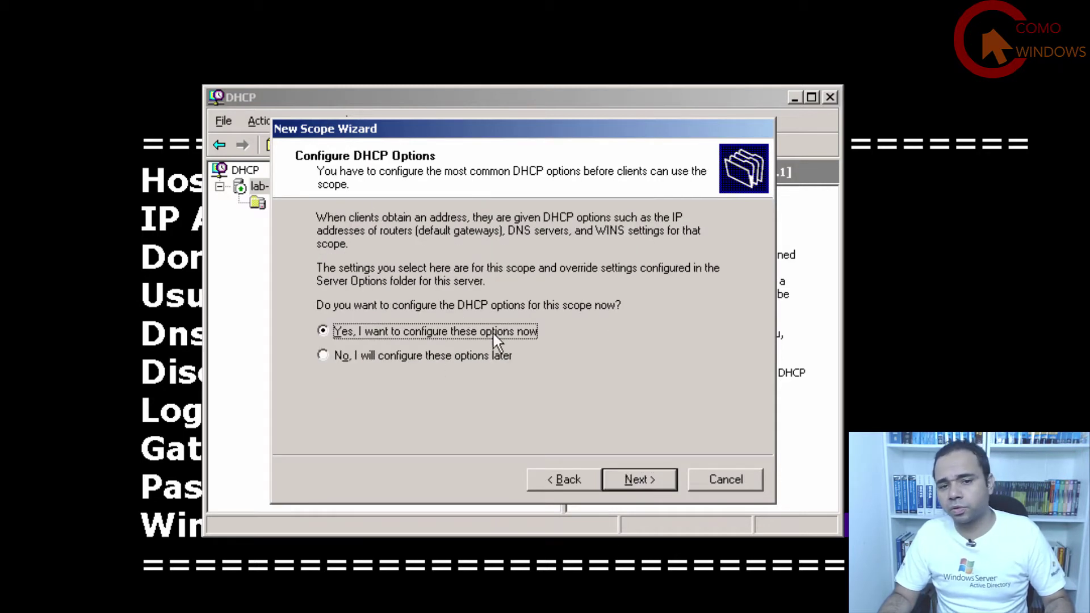
pyautogui.click(643, 479)
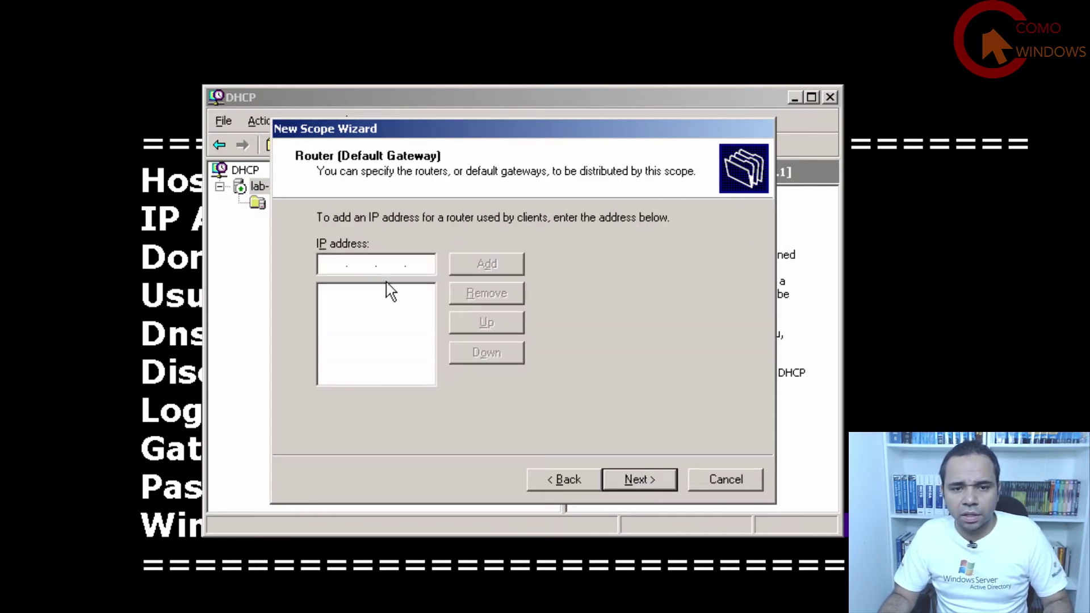
pyautogui.click(331, 262)
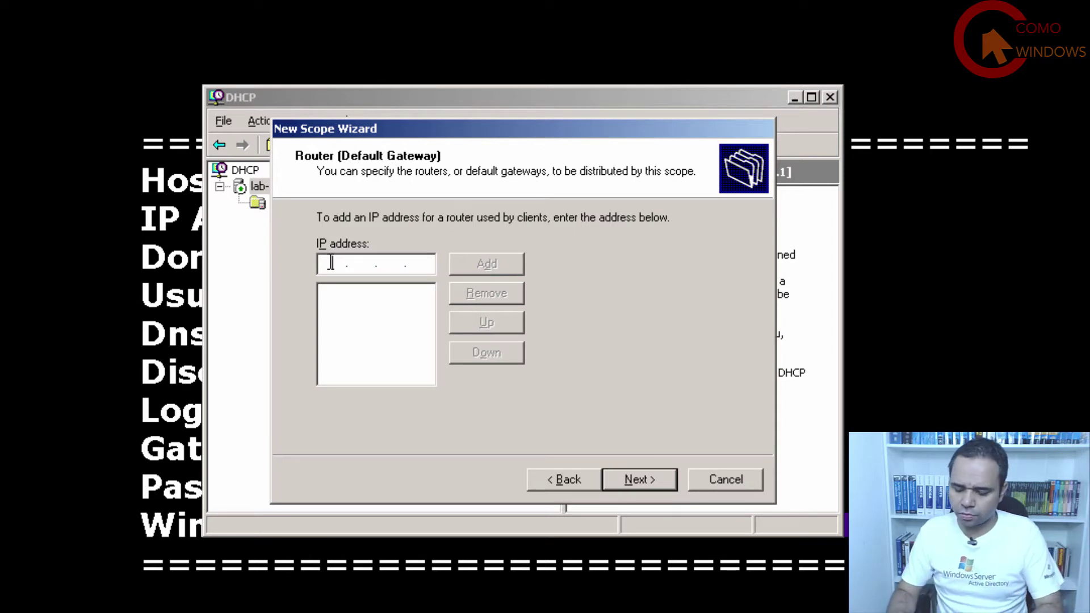
pyautogui.write('192.168.1')
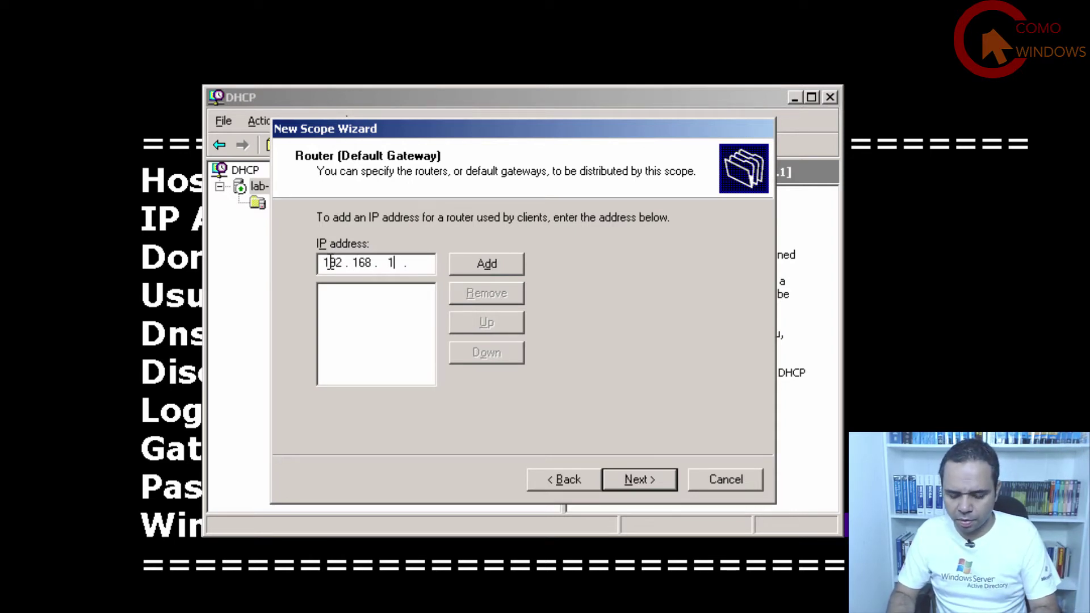
pyautogui.write('0.254')
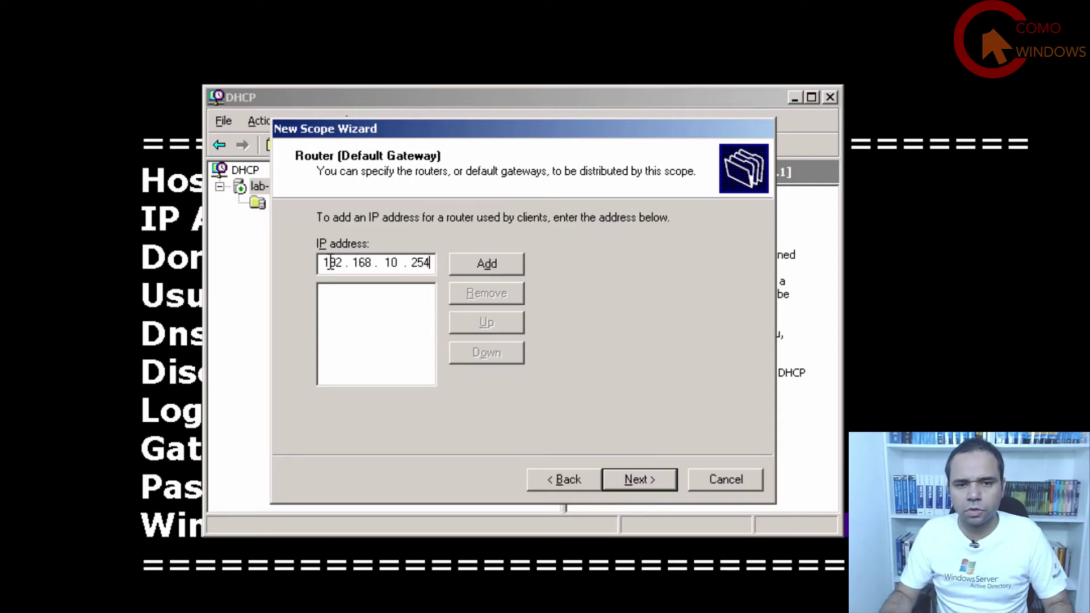
pyautogui.click(508, 263)
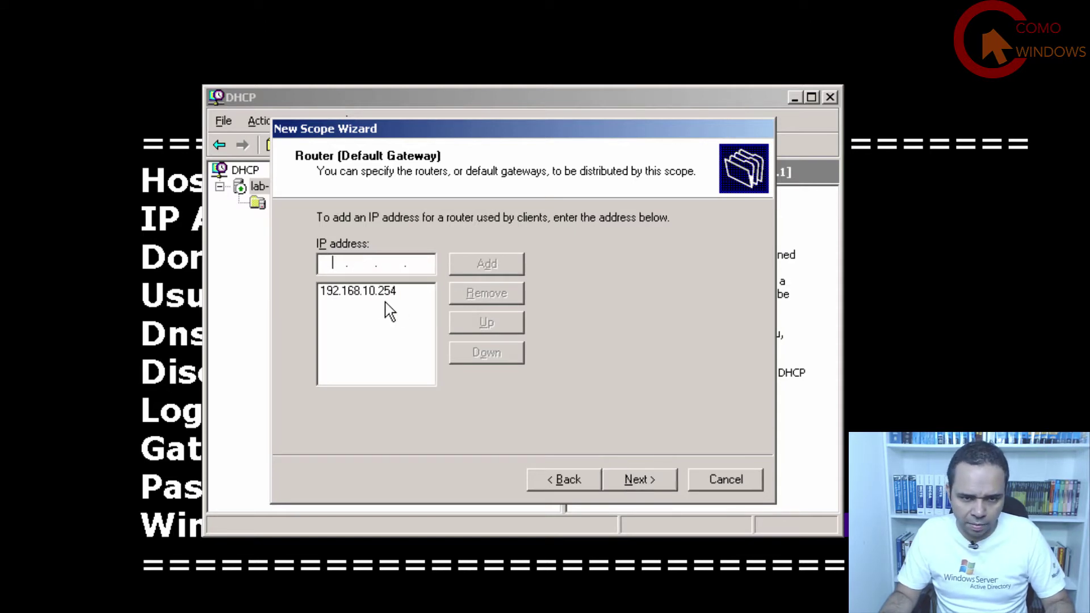
pyautogui.click(366, 295)
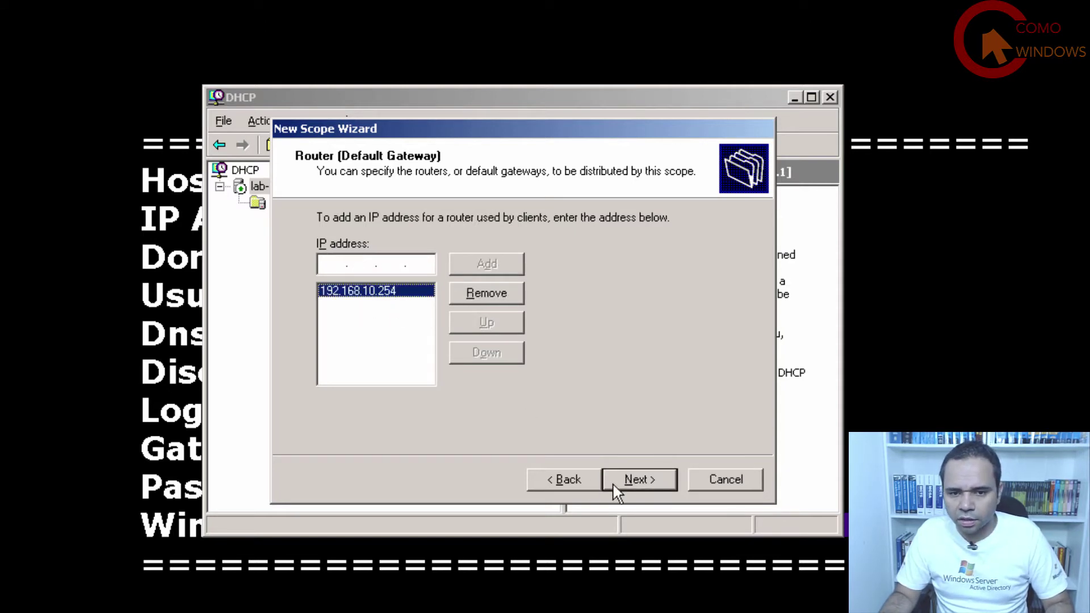
pyautogui.click(651, 481)
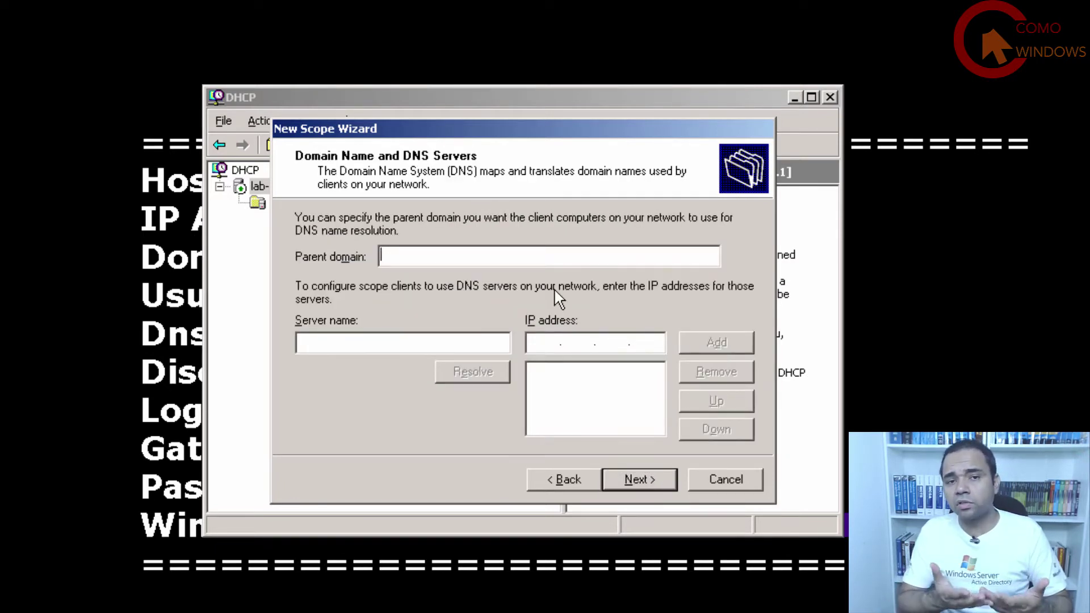
# Set parent domain contoso.local and add LAB-DHCP1 (192.168.10.1) as a DNS server.
pyautogui.write('CONTO')
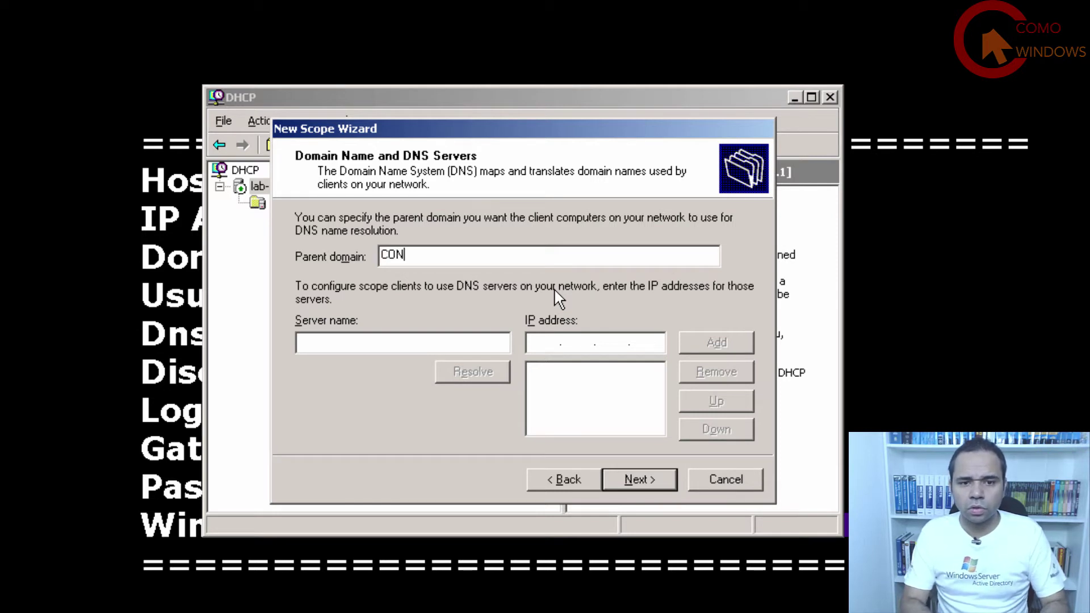
pyautogui.press('BackSpace')
pyautogui.press('BackSpace')
pyautogui.press('BackSpace')
pyautogui.press('BackSpace')
pyautogui.press('BackSpace')
pyautogui.write('contoso.local')
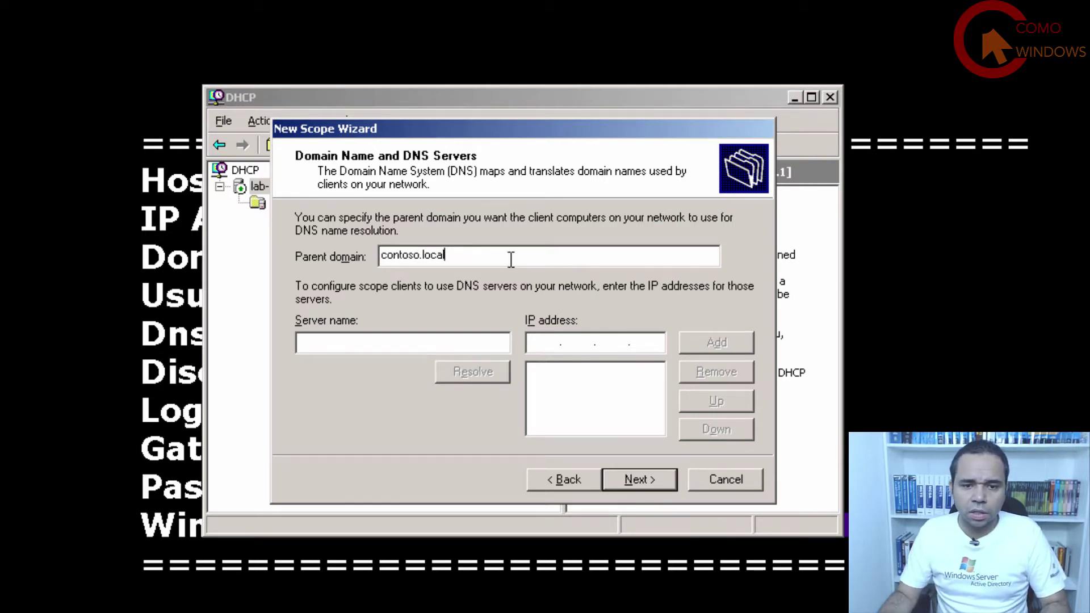
pyautogui.click(438, 347)
pyautogui.write('LAB')
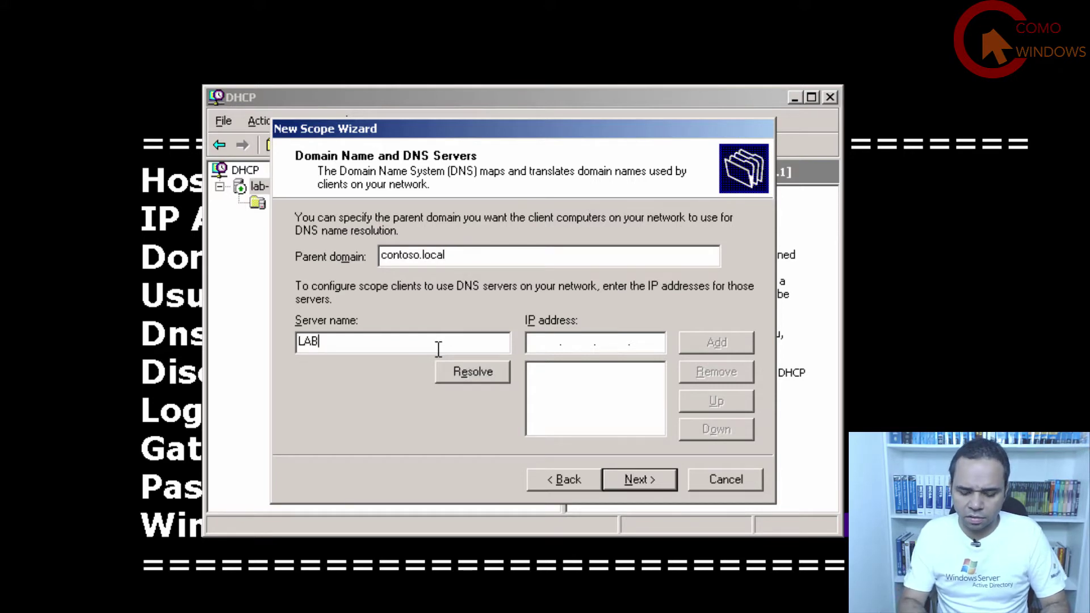
pyautogui.write('-DHCP1')
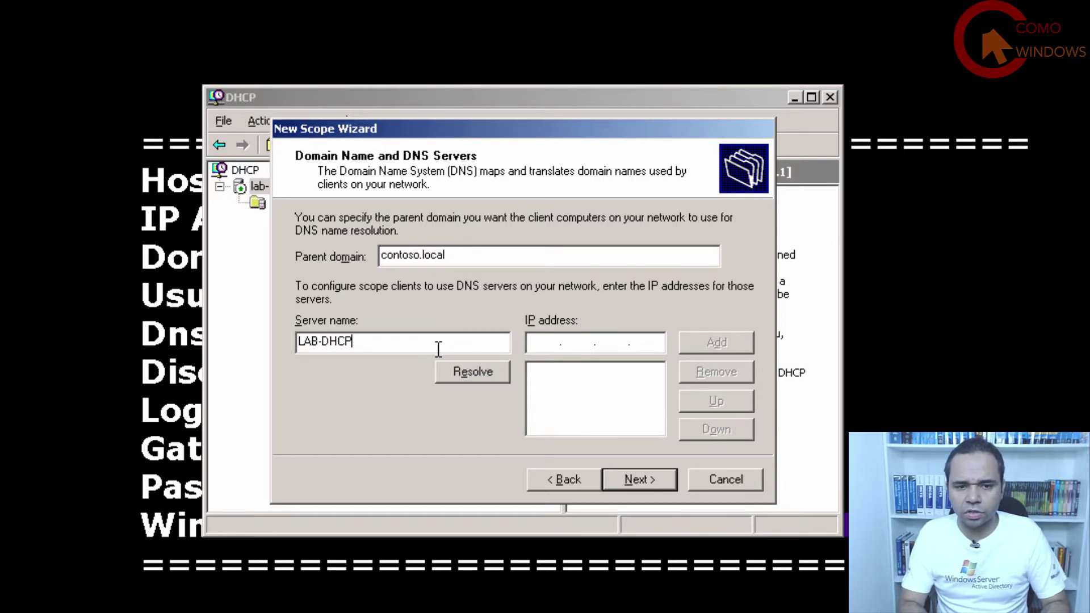
pyautogui.click(468, 370)
pyautogui.click(712, 344)
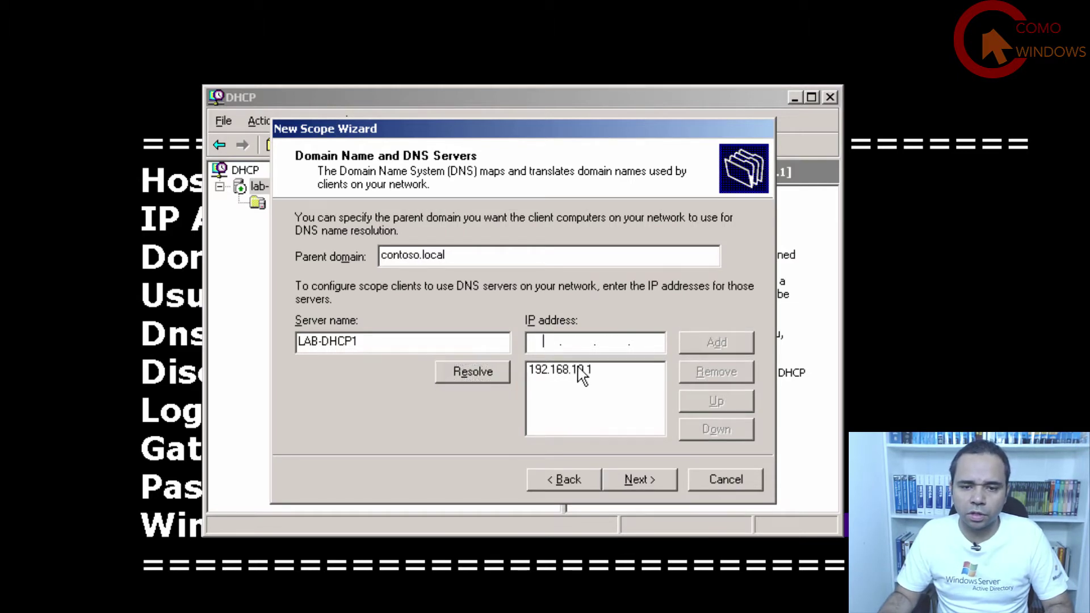
# Resolve and add LAB-DHCP2 (192.168.10.2) and LAB-DHCP3 (192.168.10.3) as DNS servers.
pyautogui.click(403, 346)
pyautogui.press('BackSpace')
pyautogui.write('2')
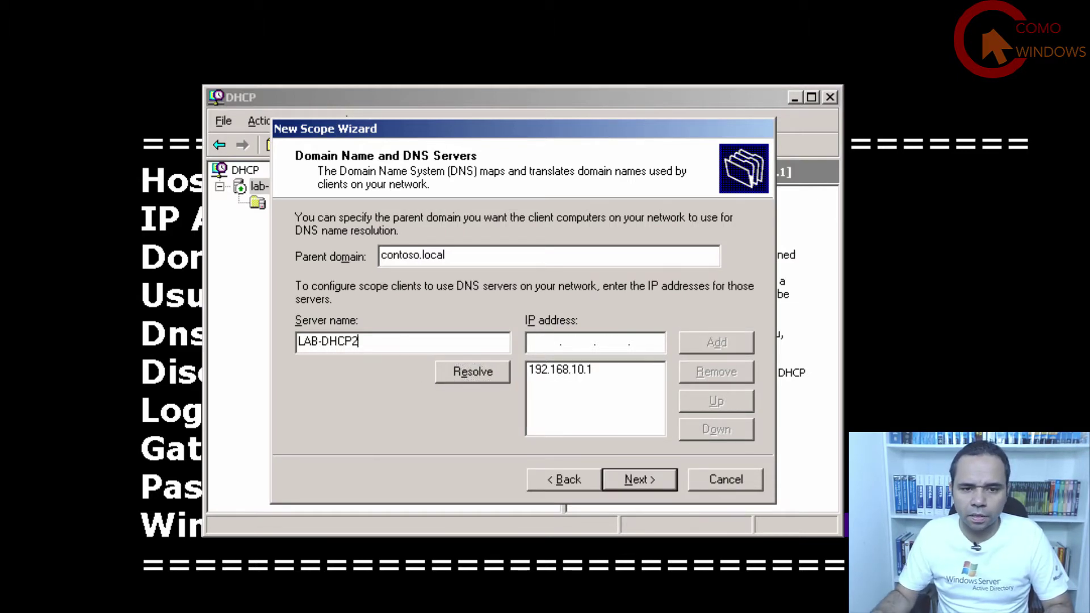
pyautogui.click(475, 374)
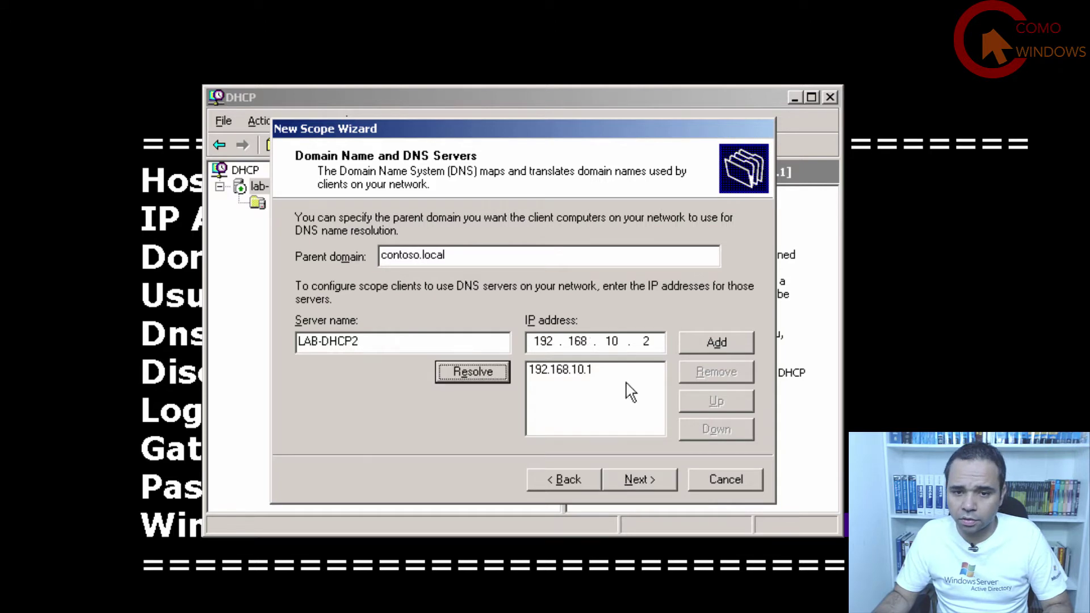
pyautogui.click(705, 344)
pyautogui.click(464, 347)
pyautogui.press('BackSpace')
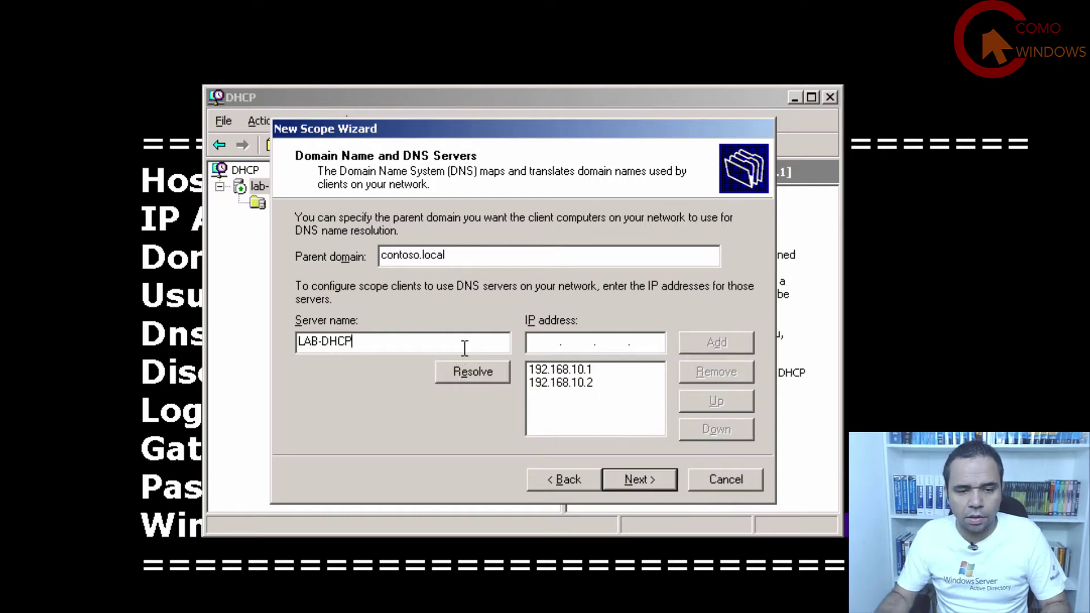
pyautogui.write('3')
pyautogui.click(479, 371)
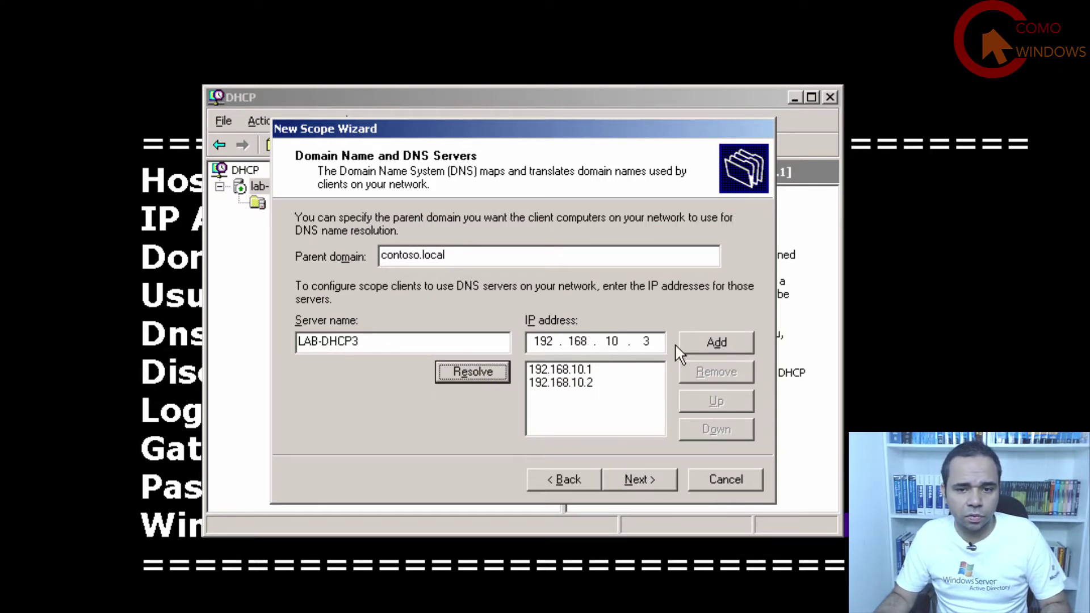
pyautogui.click(705, 343)
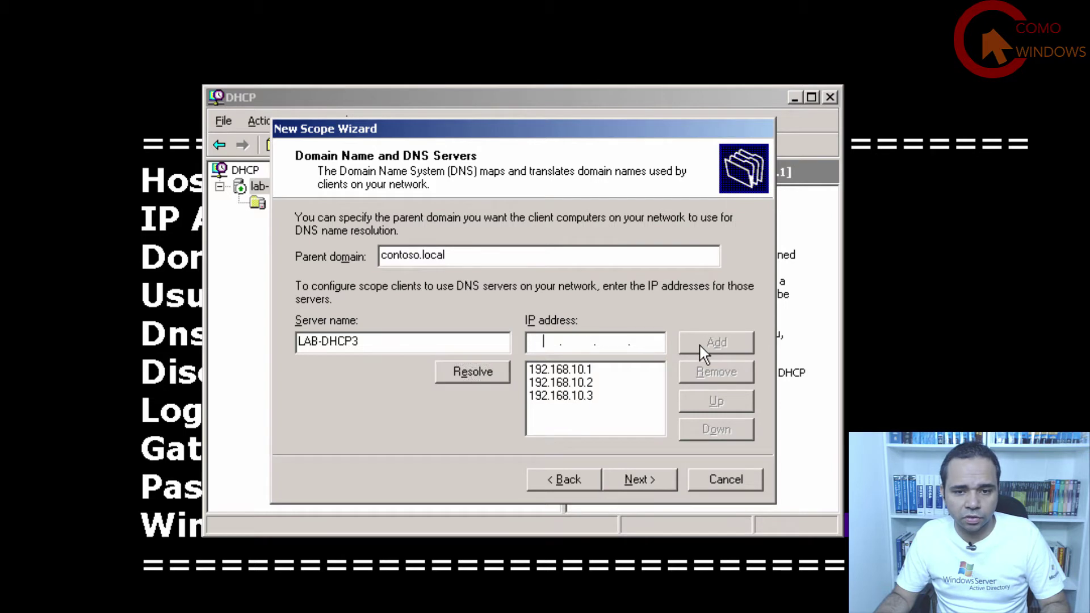
pyautogui.click(638, 479)
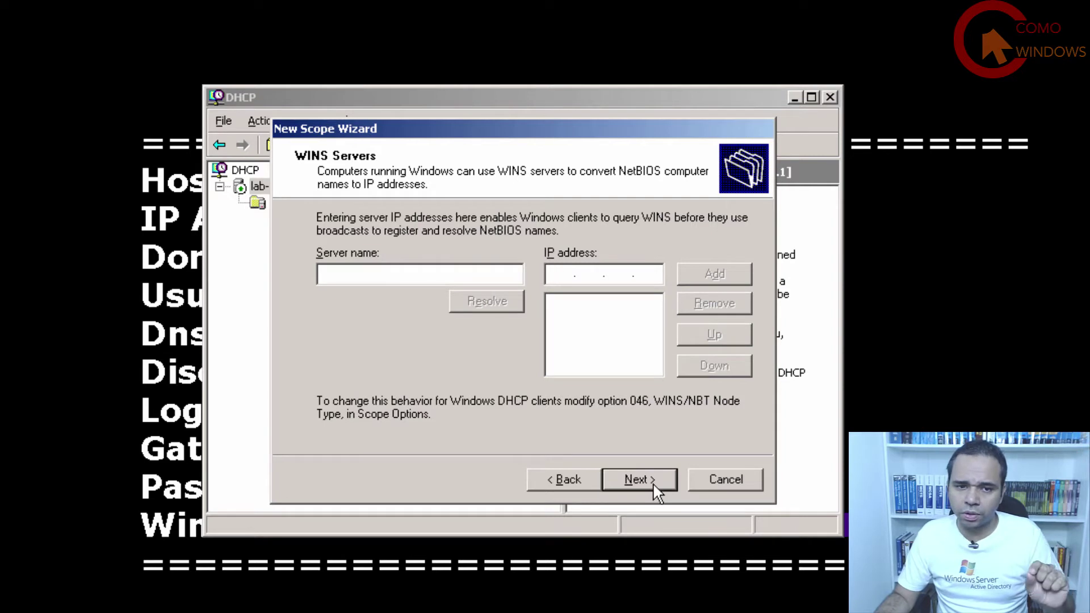
# Skip WINS servers, activate the CONTOSO scope now and finish the wizard.
pyautogui.click(638, 479)
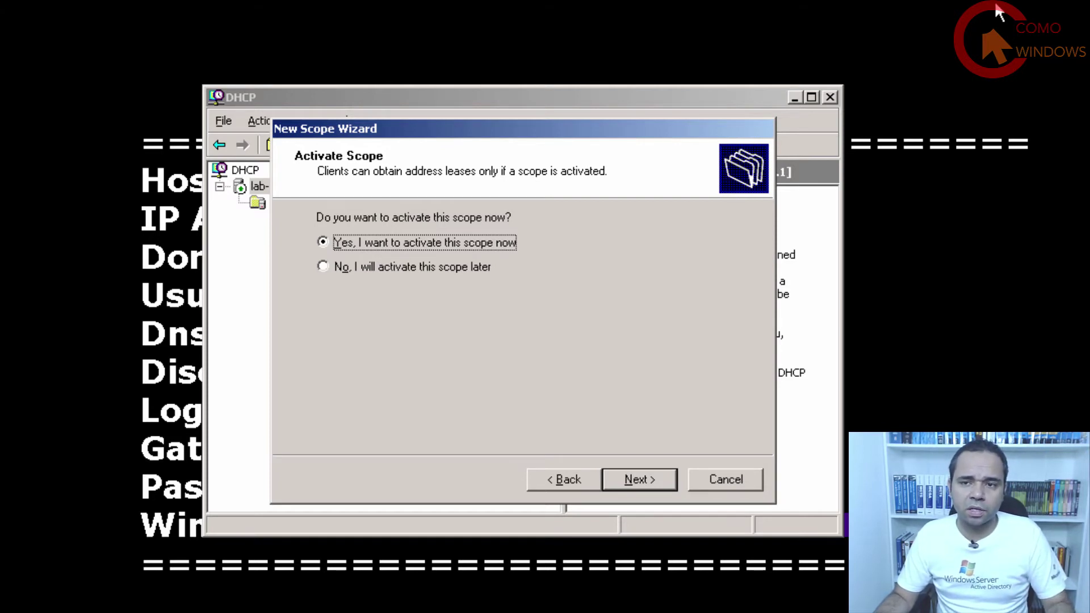
pyautogui.click(632, 479)
pyautogui.click(635, 480)
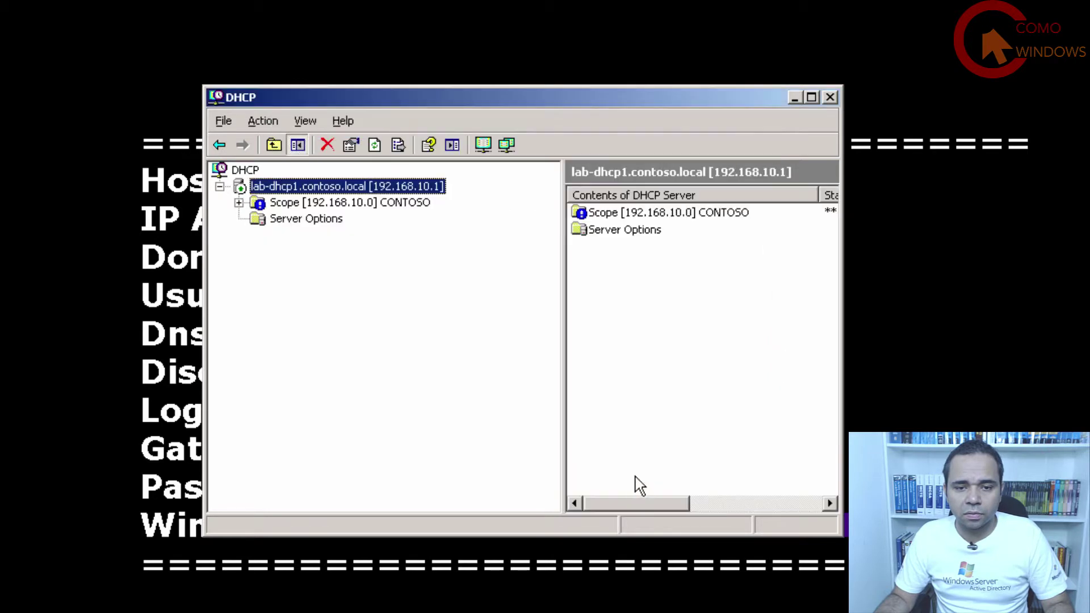
# Expand Scope [192.168.10.0], check Address Leases and the 192.168.10.50–100 Address Pool range.
pyautogui.click(239, 203)
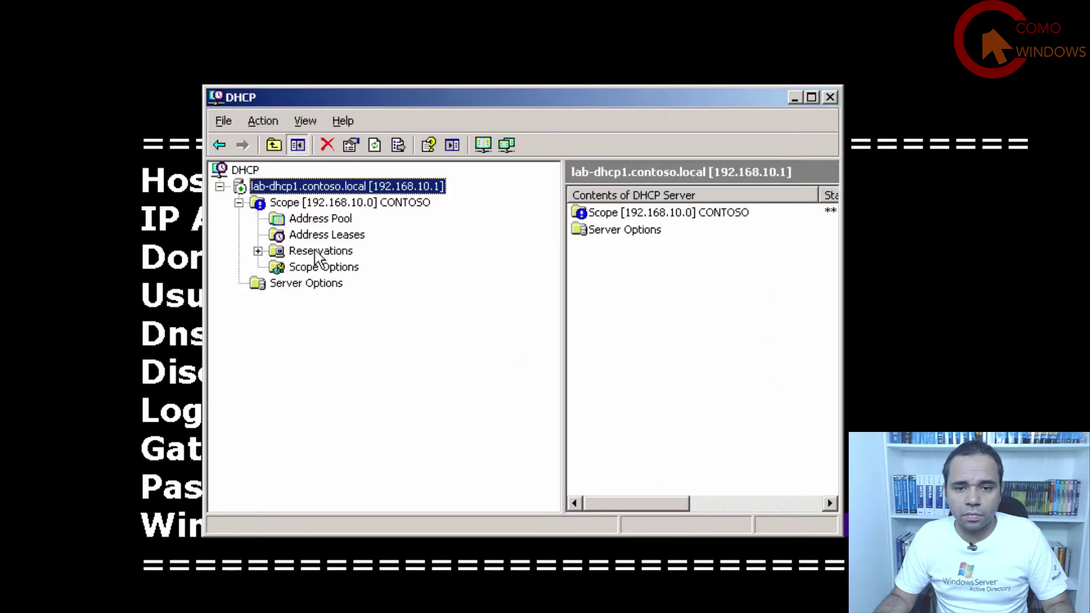
pyautogui.click(336, 239)
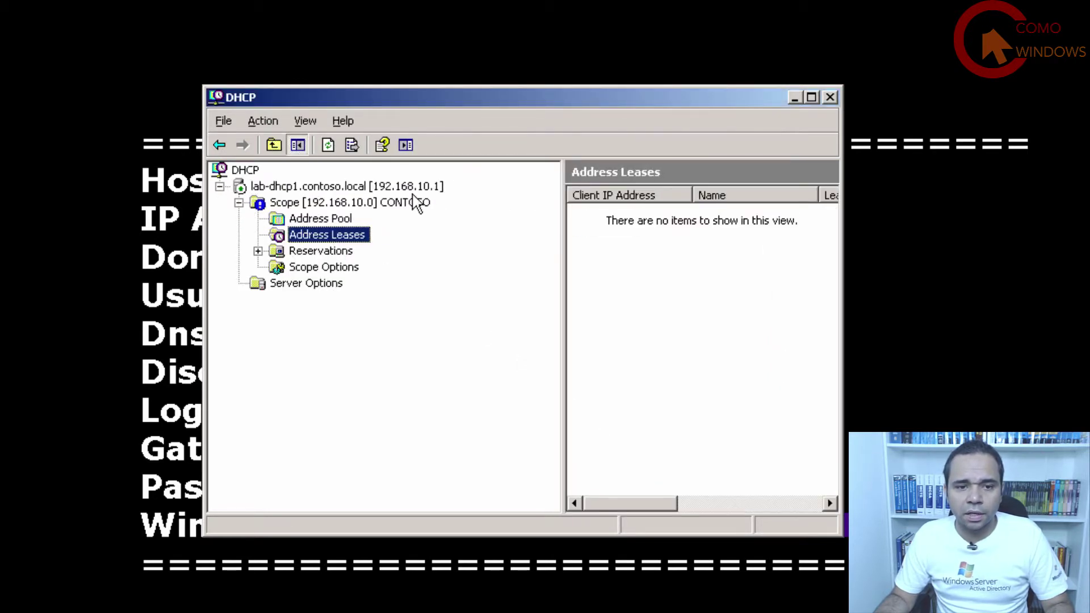
pyautogui.click(344, 205)
pyautogui.click(341, 219)
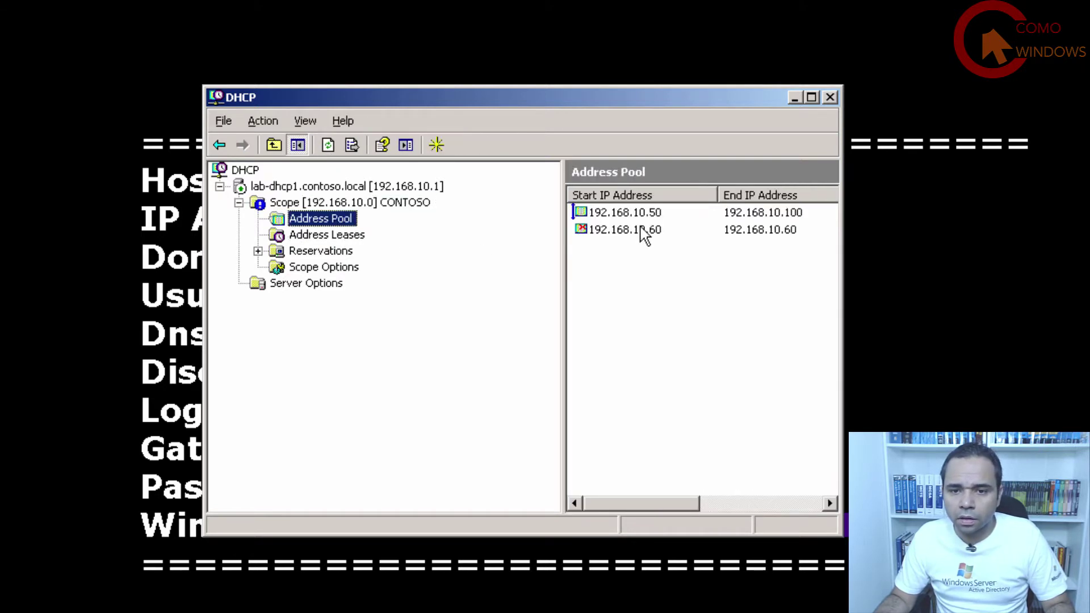
pyautogui.click(639, 214)
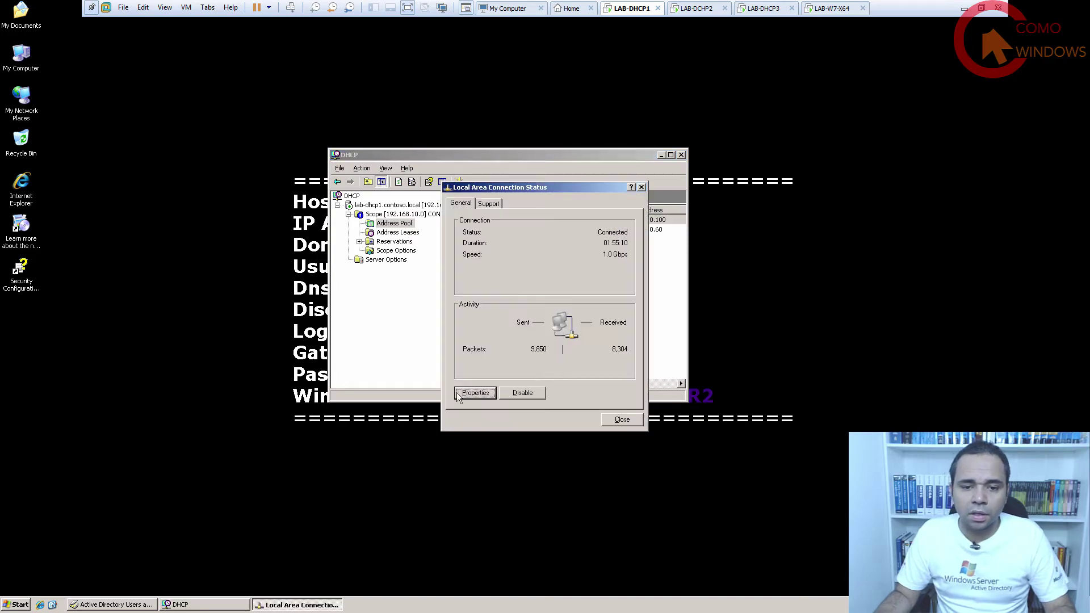
# Review the server's static 192.168.10.1 TCP/IP settings, then cancel and close all connection windows unchanged.
pyautogui.click(460, 393)
pyautogui.click(136, 176)
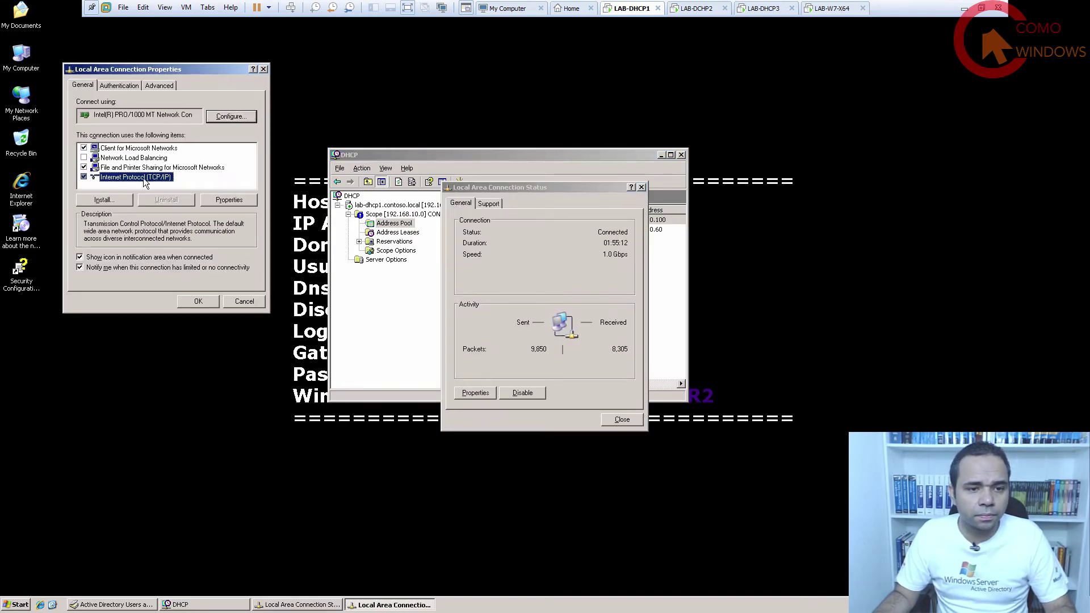
pyautogui.click(229, 200)
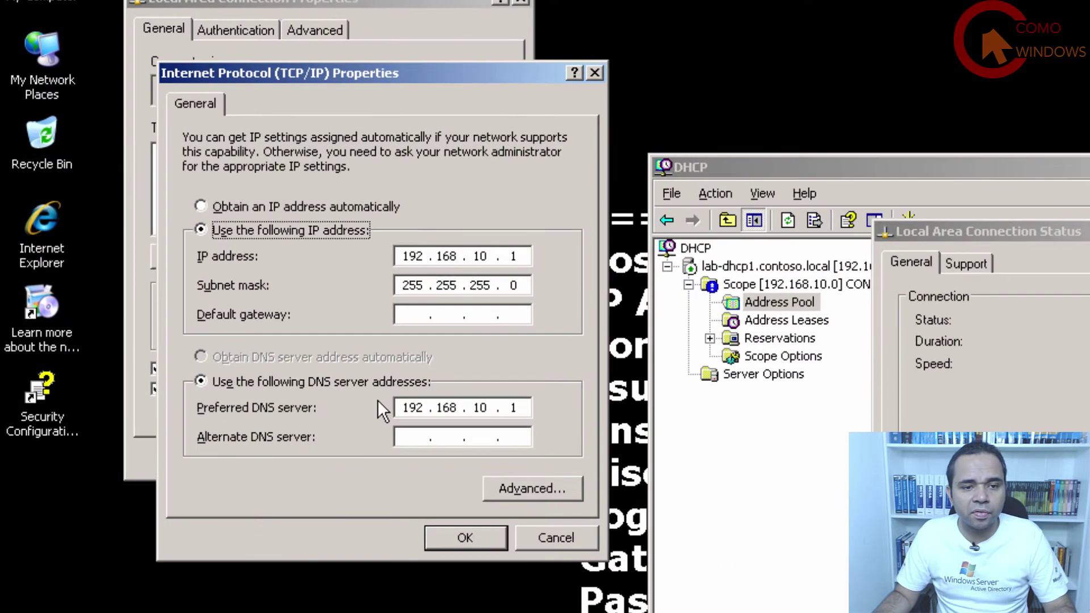
pyautogui.click(584, 540)
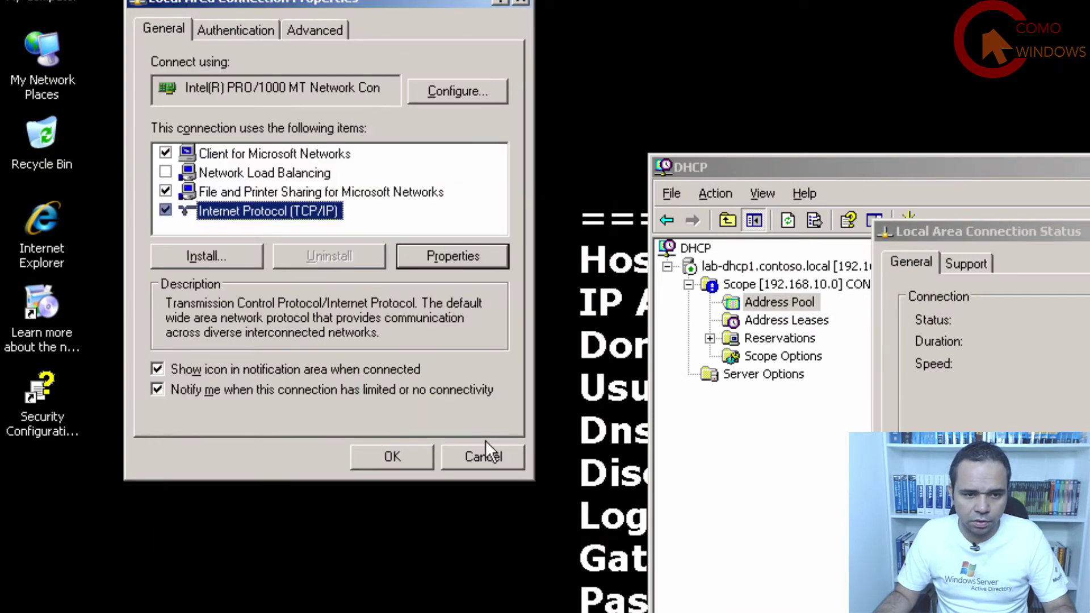
pyautogui.click(487, 451)
pyautogui.click(723, 464)
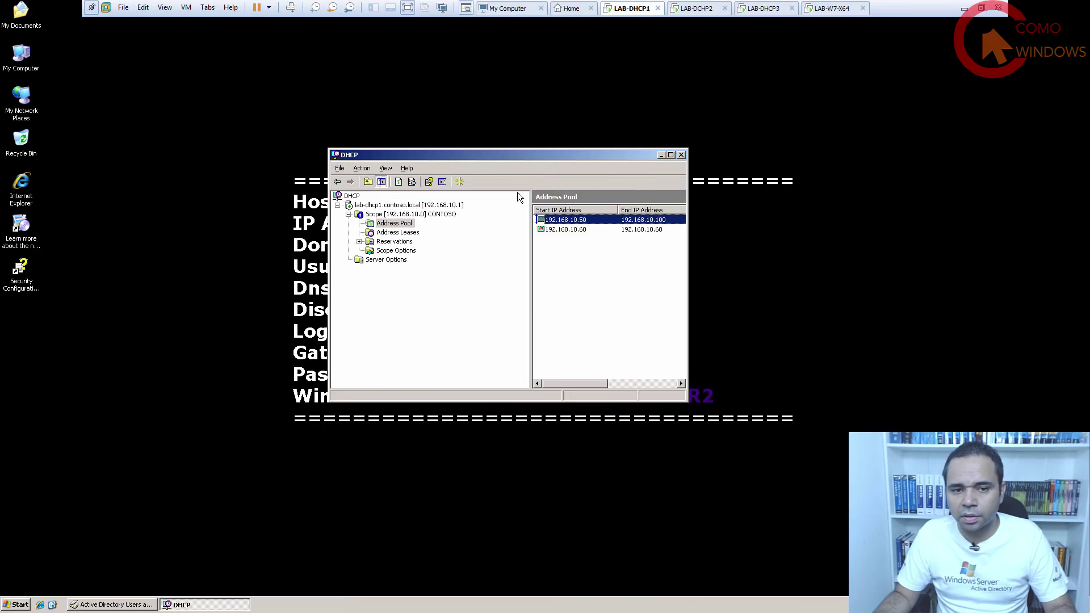
# Confirm the scope's Address Leases list is still empty, then switch to the LAB-W7-X64 client.
pyautogui.click(414, 215)
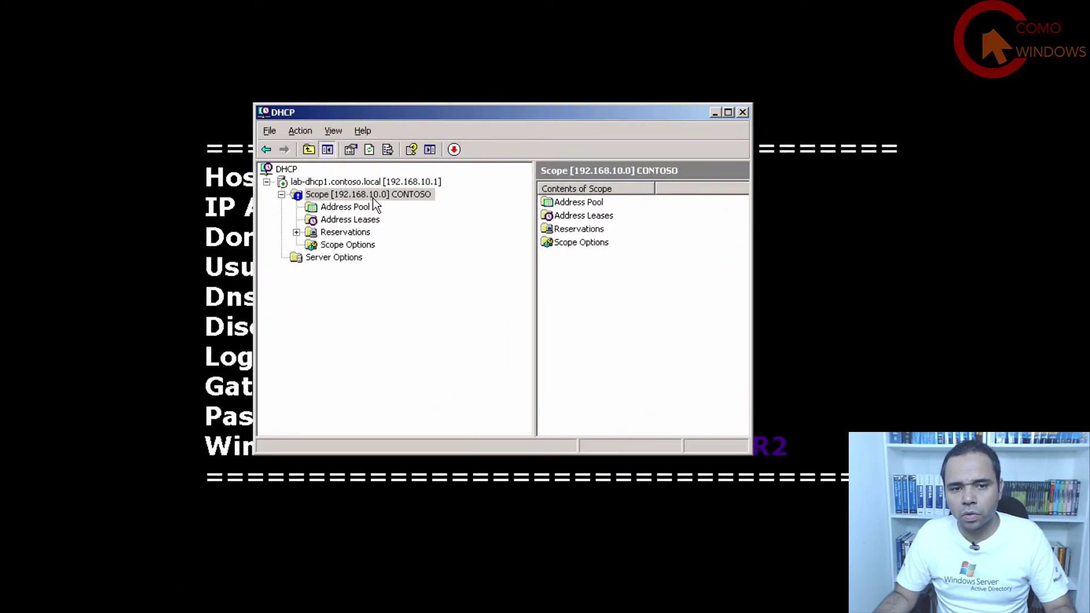
pyautogui.click(342, 219)
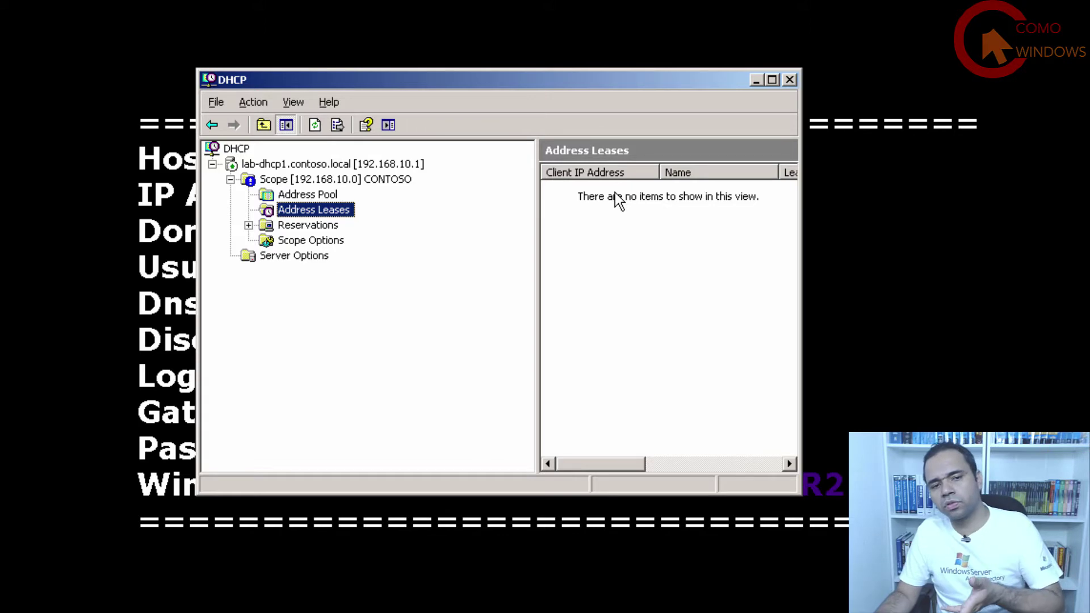
pyautogui.click(823, 13)
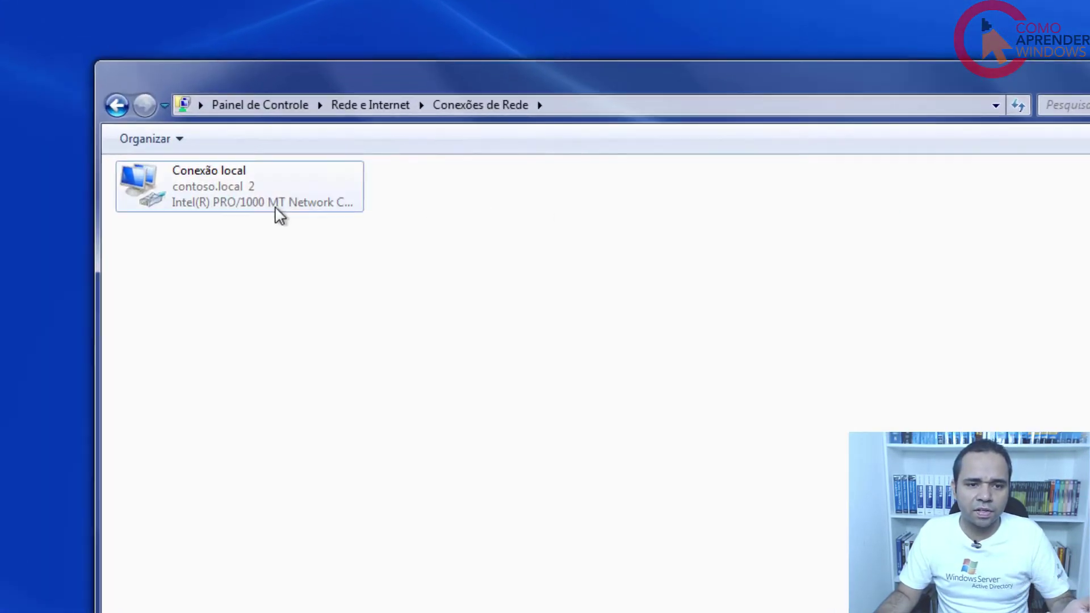
# Disable and re-enable Conexão local so the client requests a DHCP lease.
pyautogui.rightClick(276, 185)
pyautogui.click(213, 212)
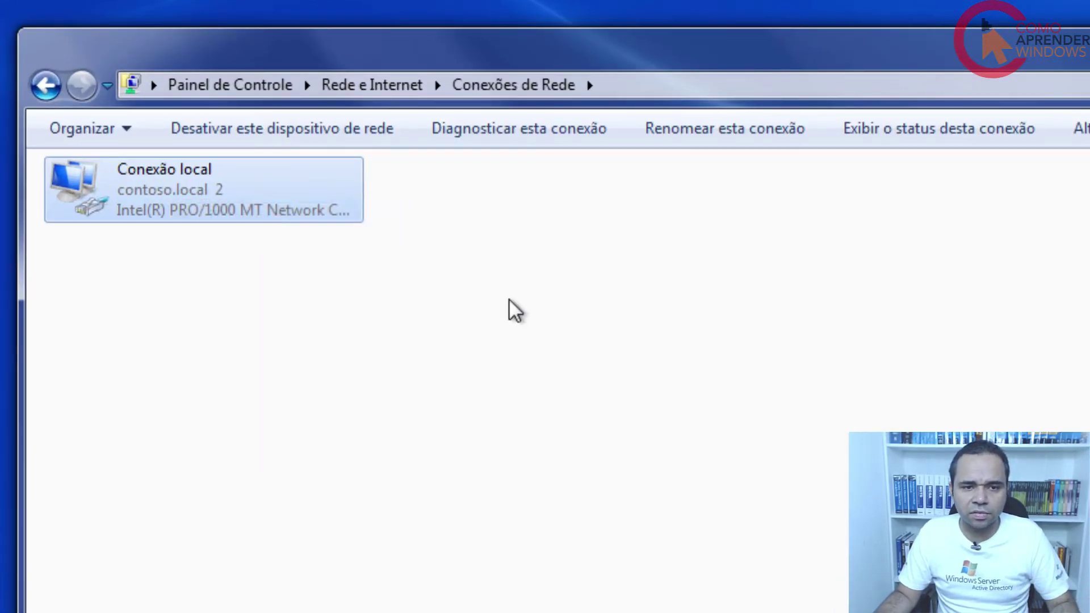
pyautogui.rightClick(506, 254)
pyautogui.rightClick(150, 186)
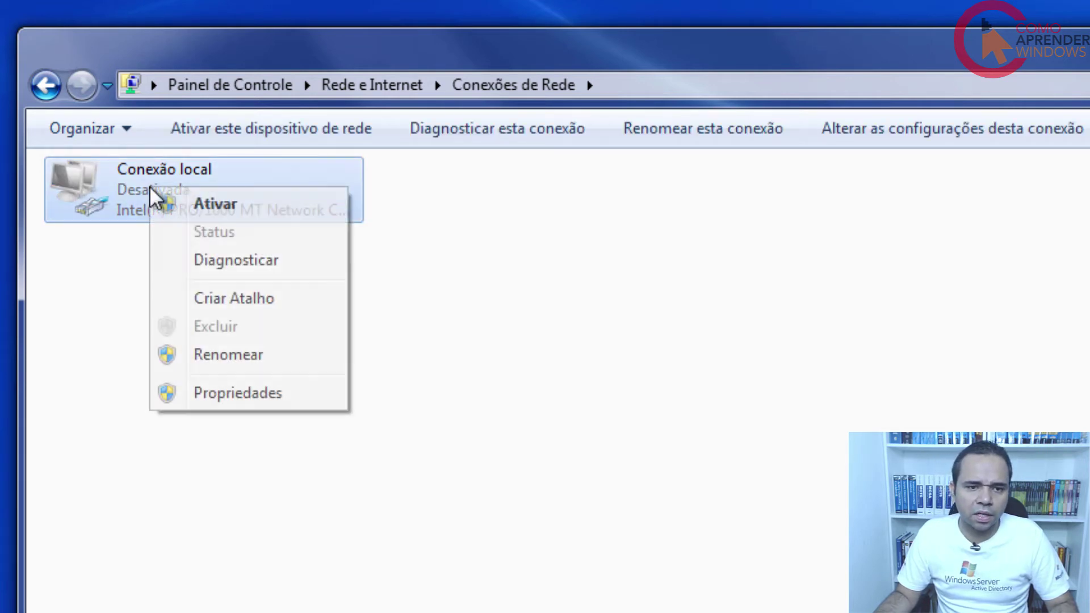
pyautogui.click(223, 203)
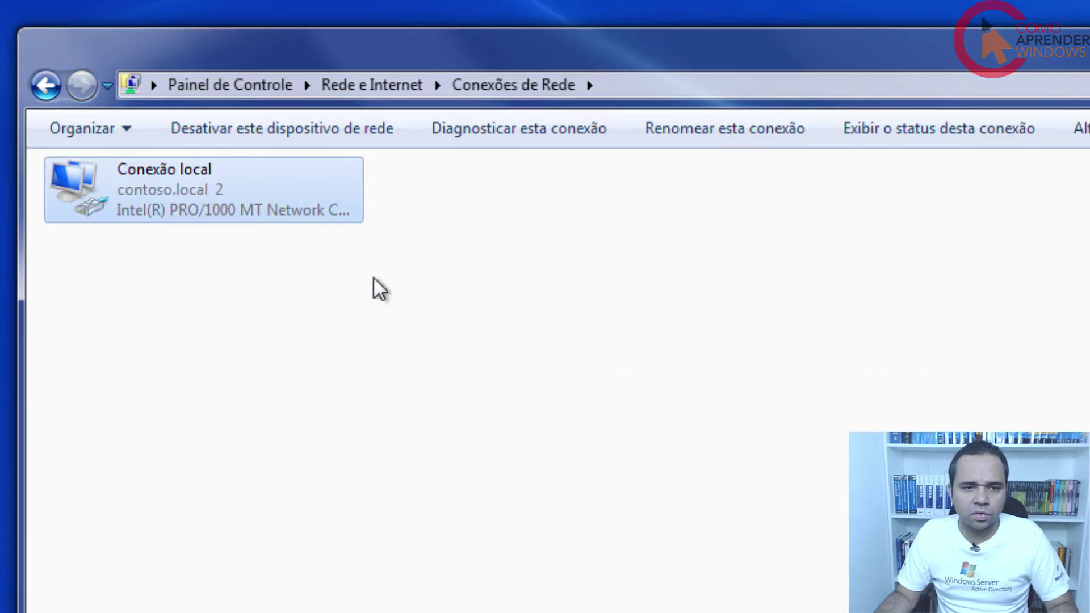
# Check the connection details: IPv4 192.168.10.50, gateway 192.168.10.254, DHCP server 192.168.10.1, DNS 192.168.10.2/.3.
pyautogui.rightClick(161, 191)
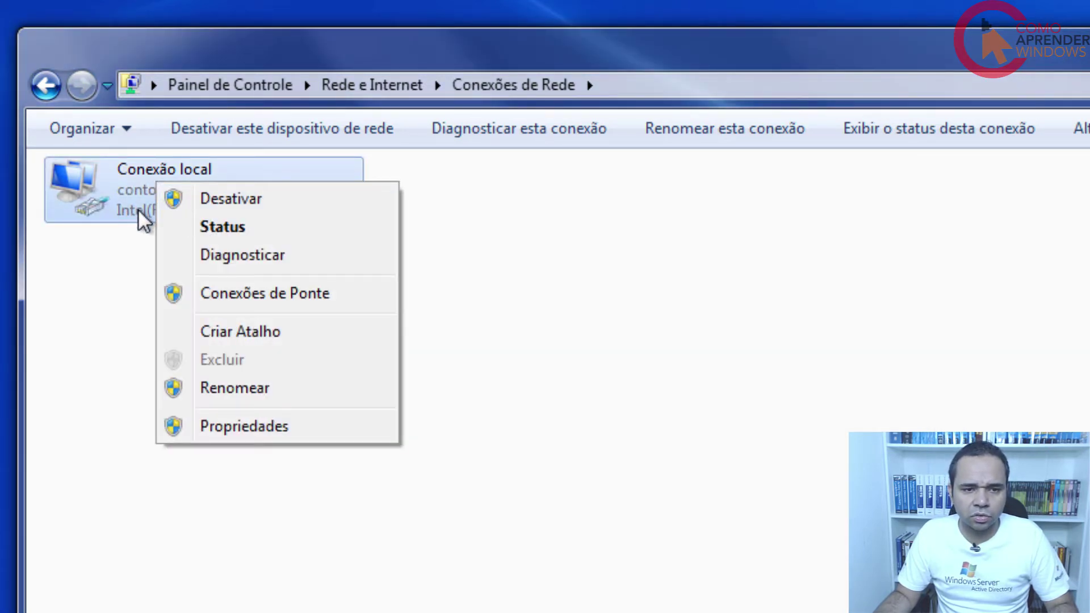
pyautogui.click(238, 227)
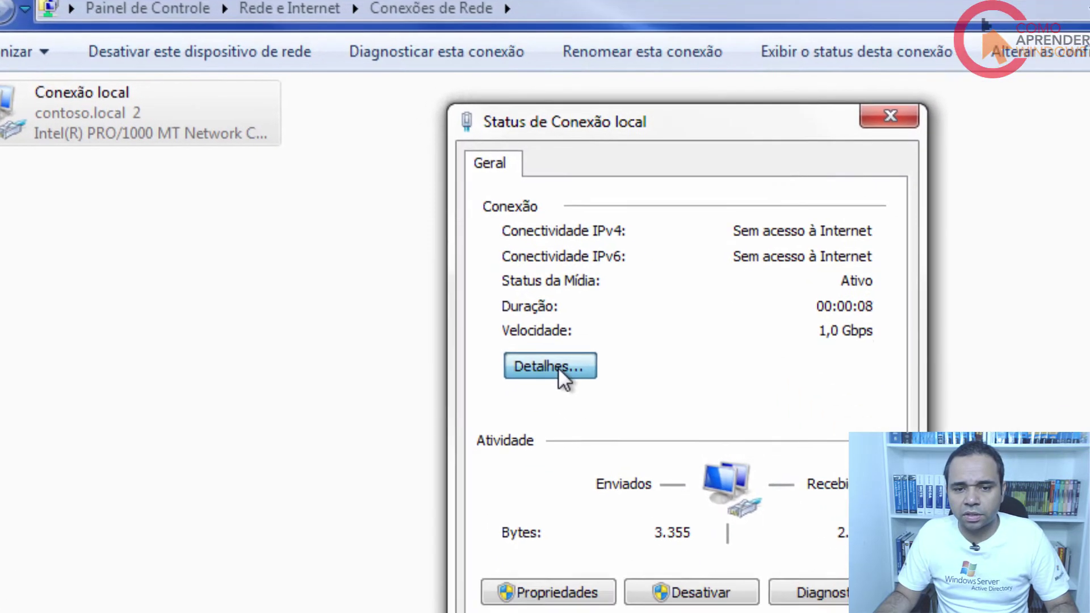
pyautogui.click(640, 444)
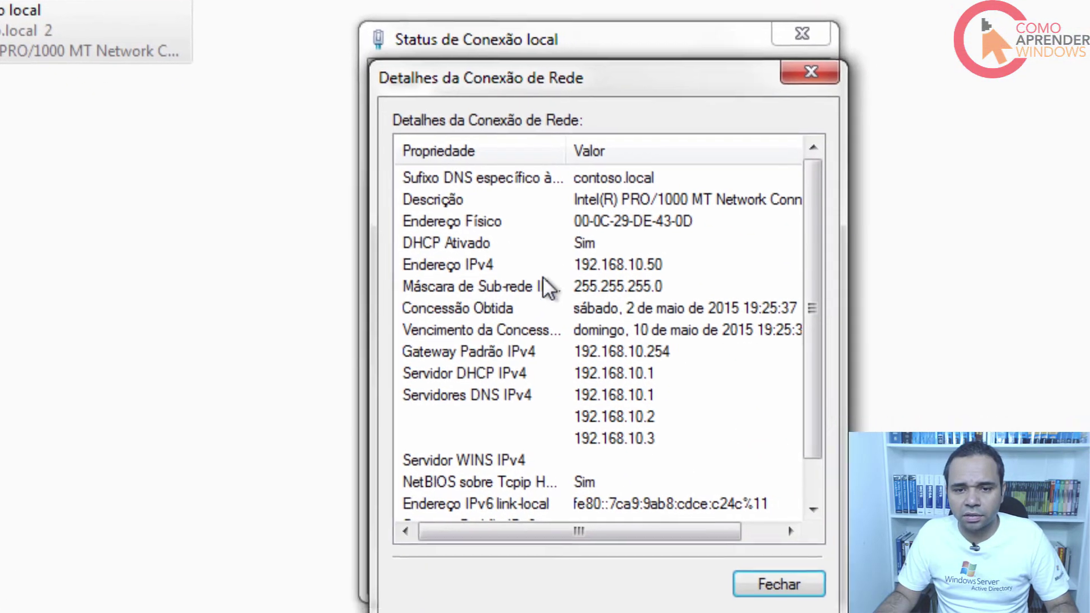
pyautogui.click(785, 425)
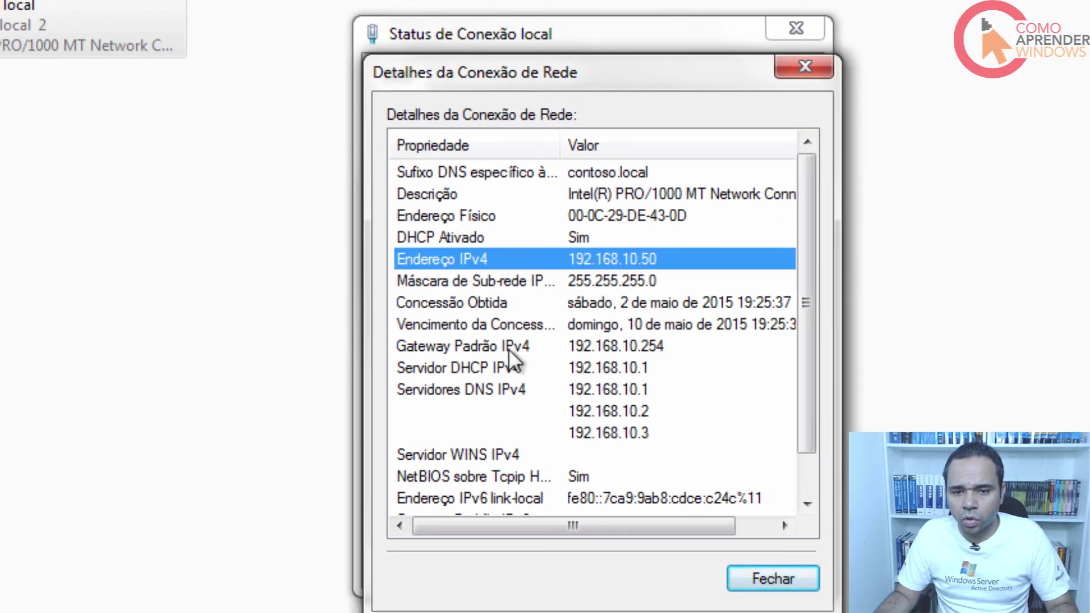
pyautogui.click(619, 351)
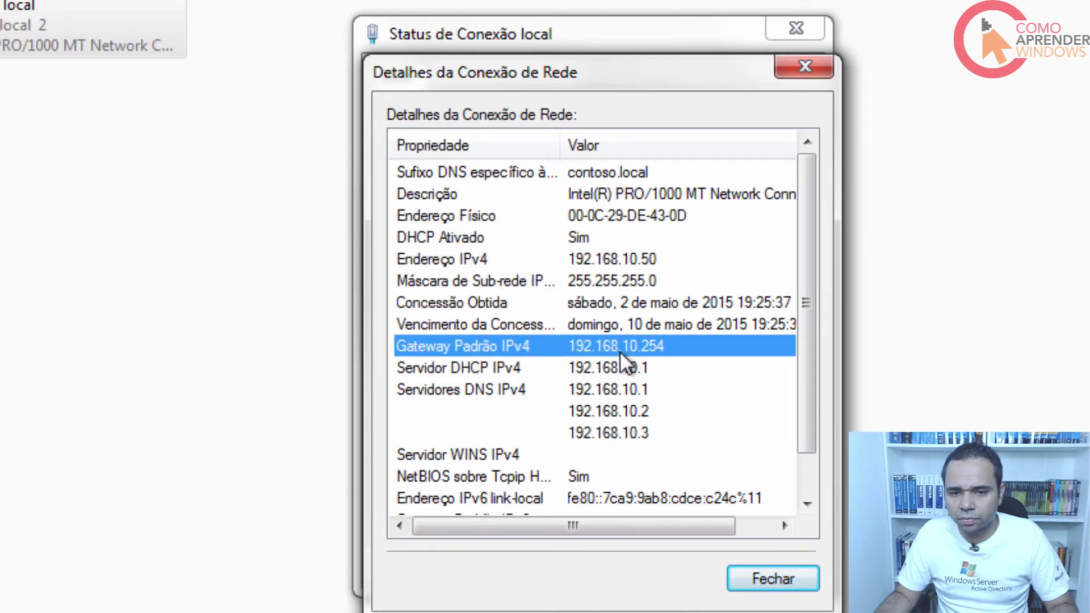
pyautogui.click(626, 258)
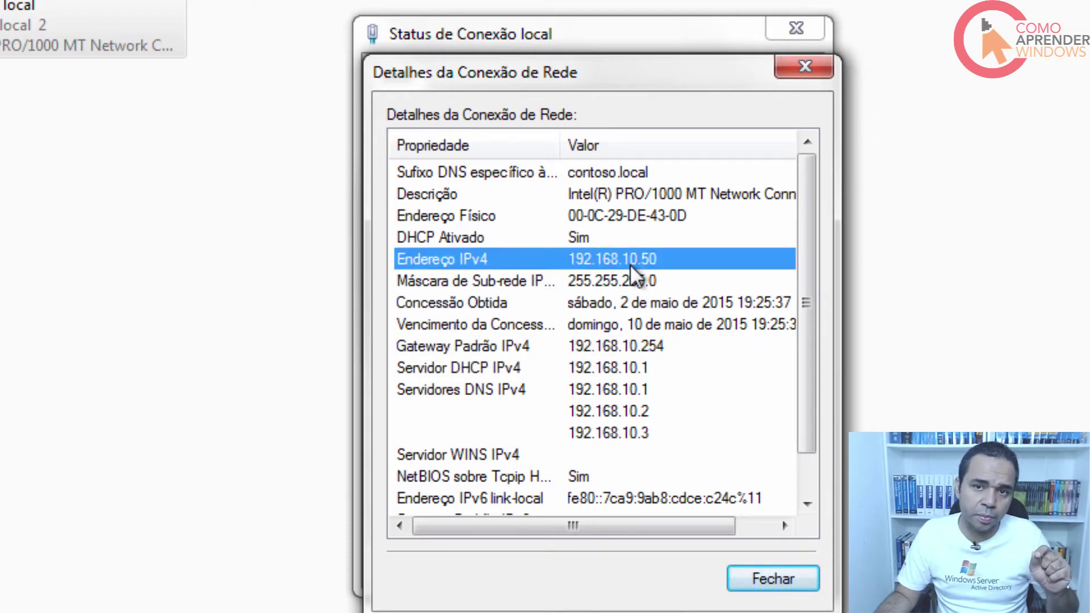
pyautogui.click(603, 366)
pyautogui.click(611, 388)
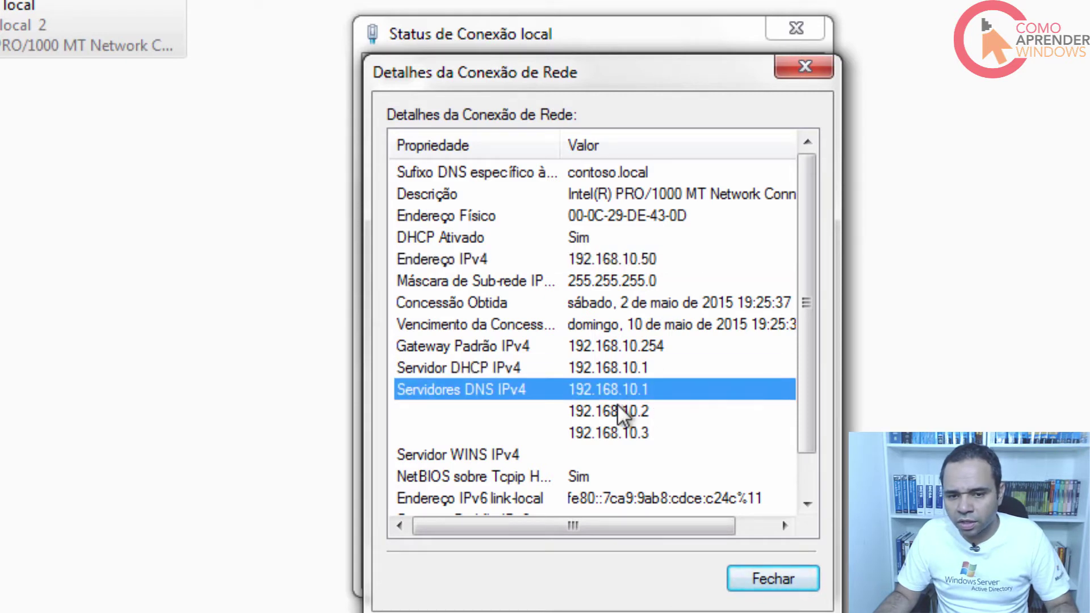
pyautogui.click(622, 410)
pyautogui.click(628, 431)
pyautogui.click(636, 387)
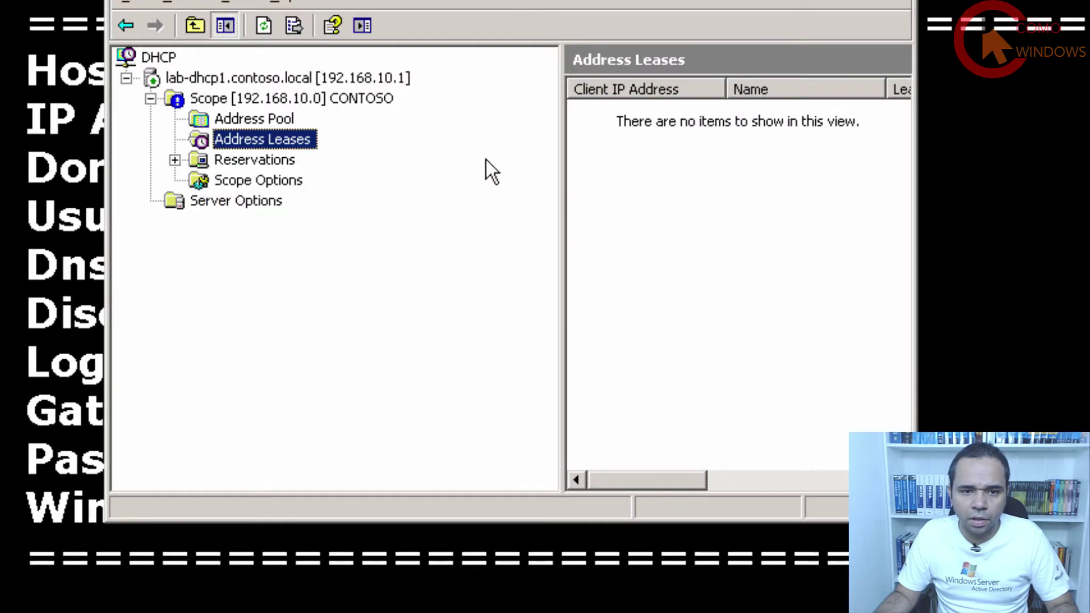
# Refresh Address Leases to show the 192.168.10.50 lease with its expiration, then view Reservations.
pyautogui.click(263, 25)
pyautogui.click(637, 117)
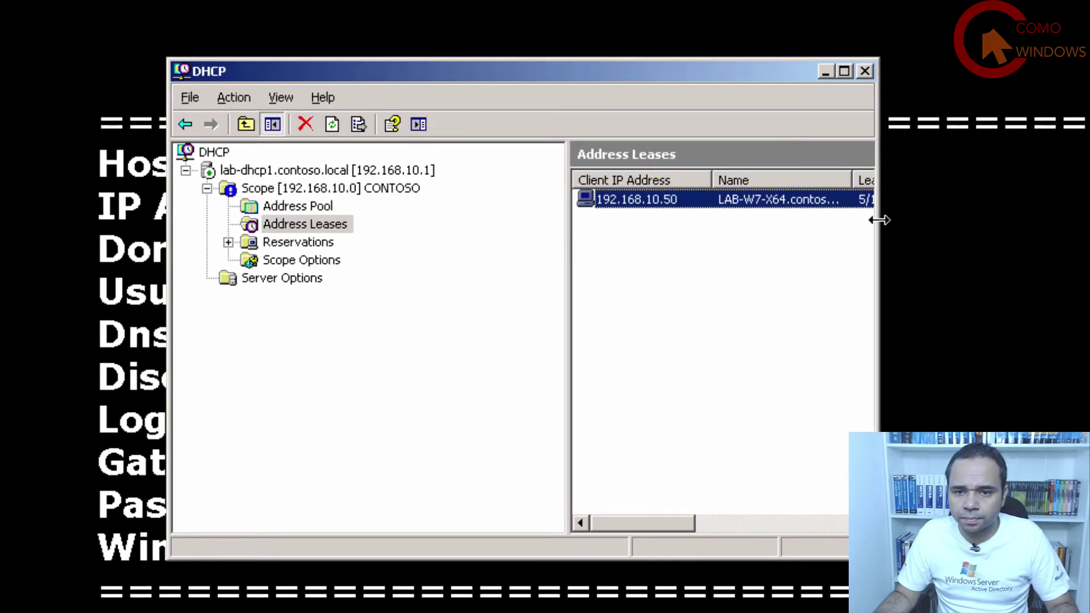
pyautogui.moveTo(878, 219); pyautogui.dragTo(1087, 219)
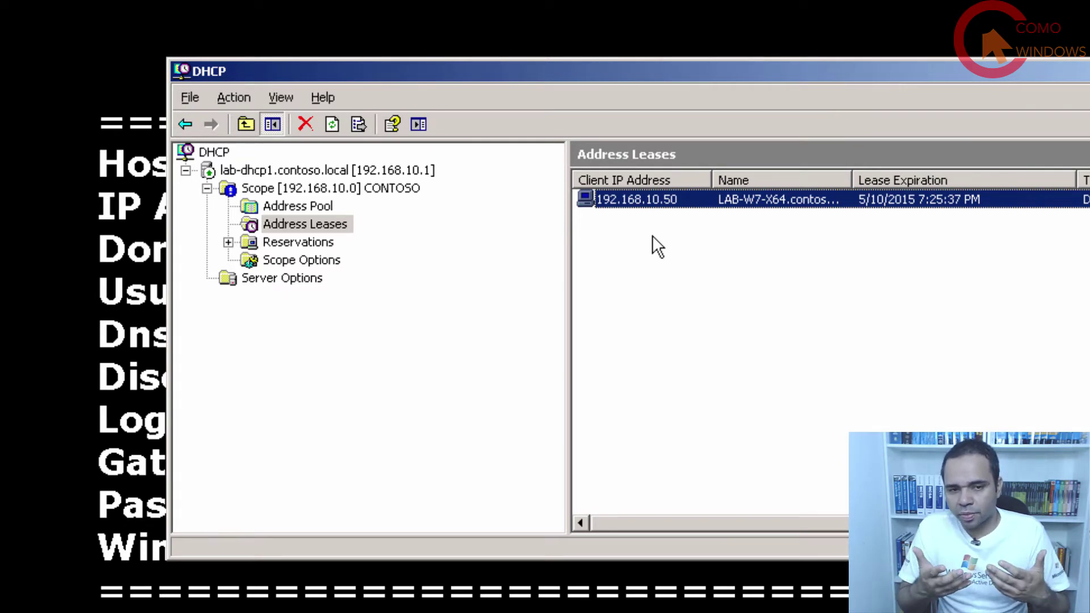
pyautogui.click(312, 240)
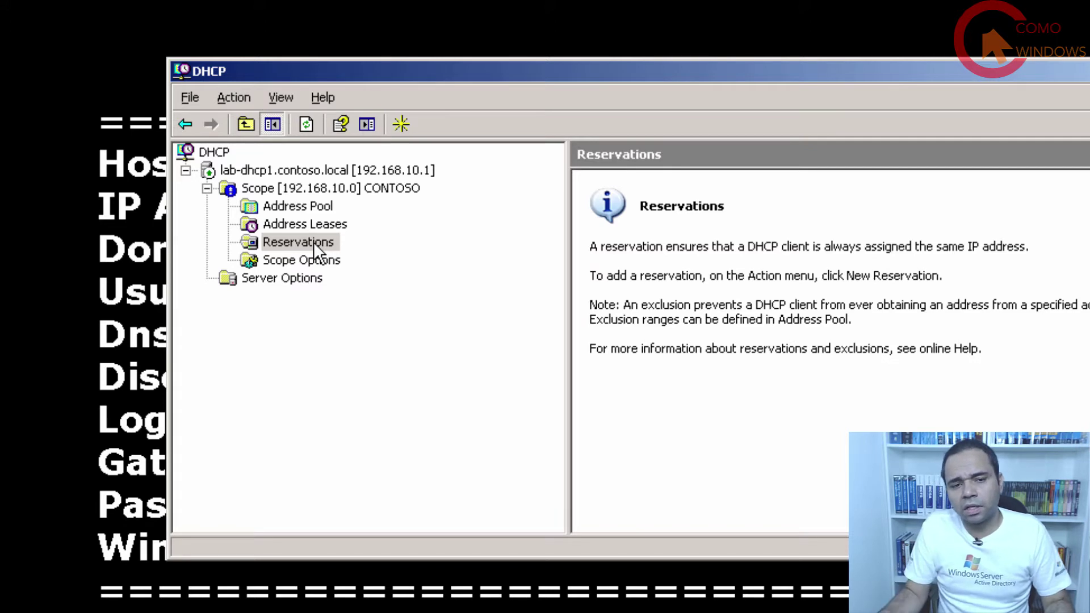
# Show the 192.168.10.50 lease for LAB-W7-X64.contoso.local with widened columns and inspect its actions.
pyautogui.click(313, 242)
pyautogui.press('Up')
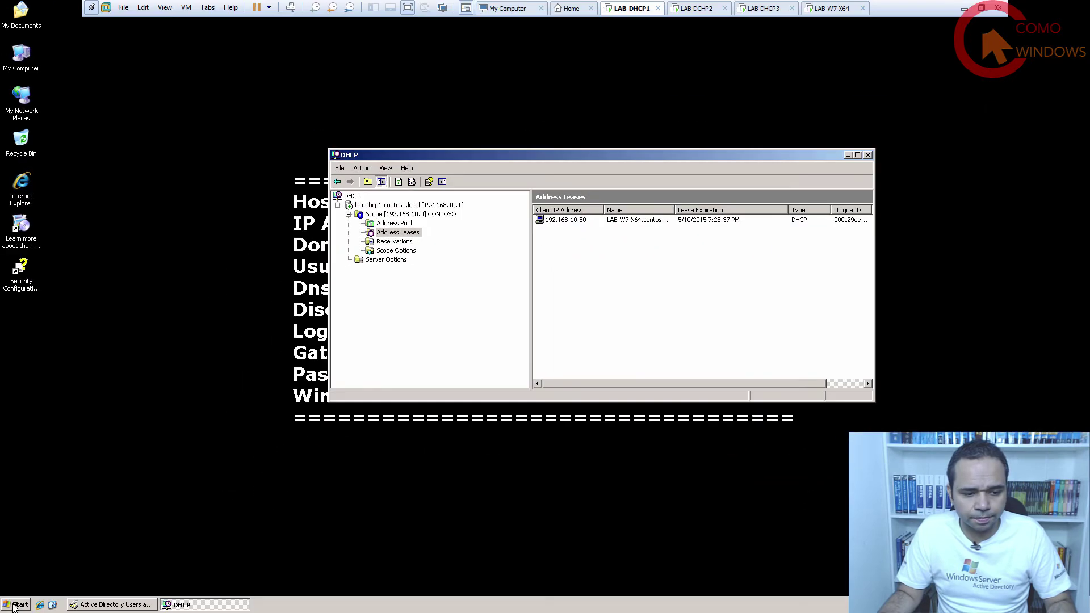
pyautogui.doubleClick(675, 210)
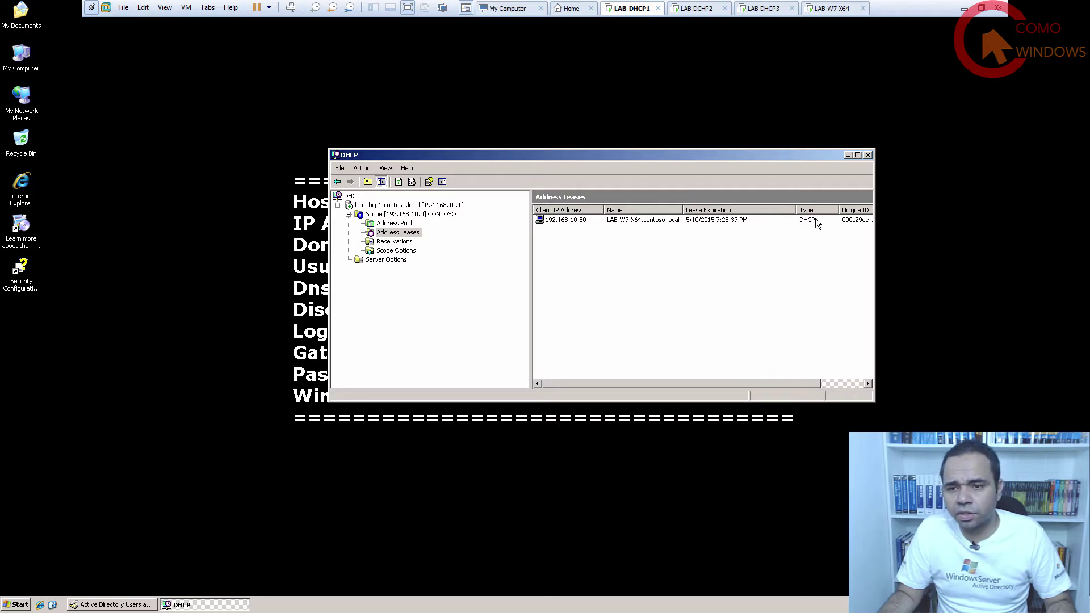
pyautogui.moveTo(872, 255); pyautogui.dragTo(969, 240)
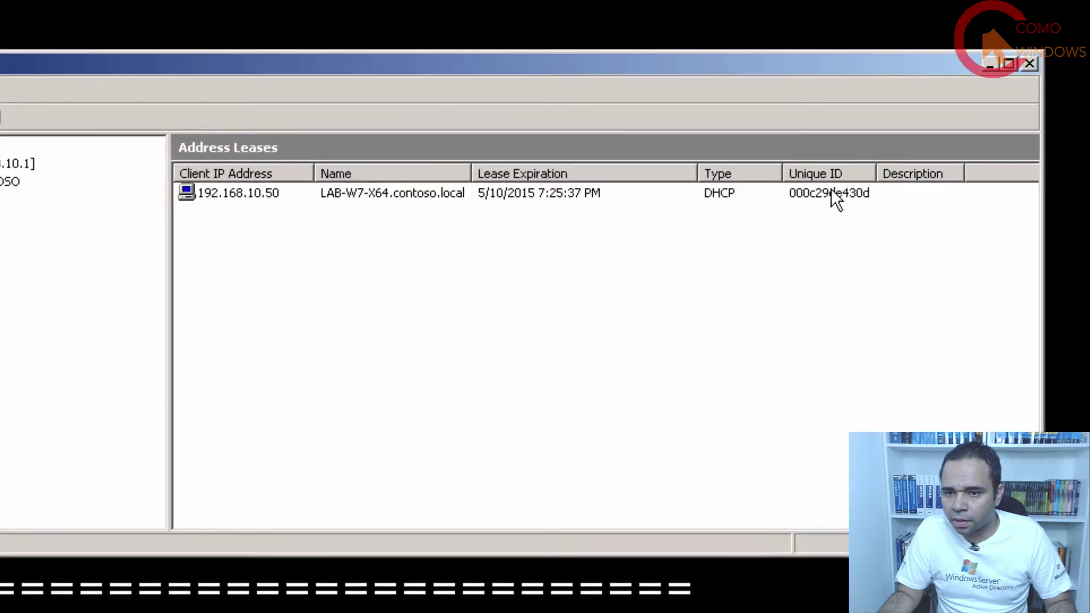
pyautogui.click(855, 221)
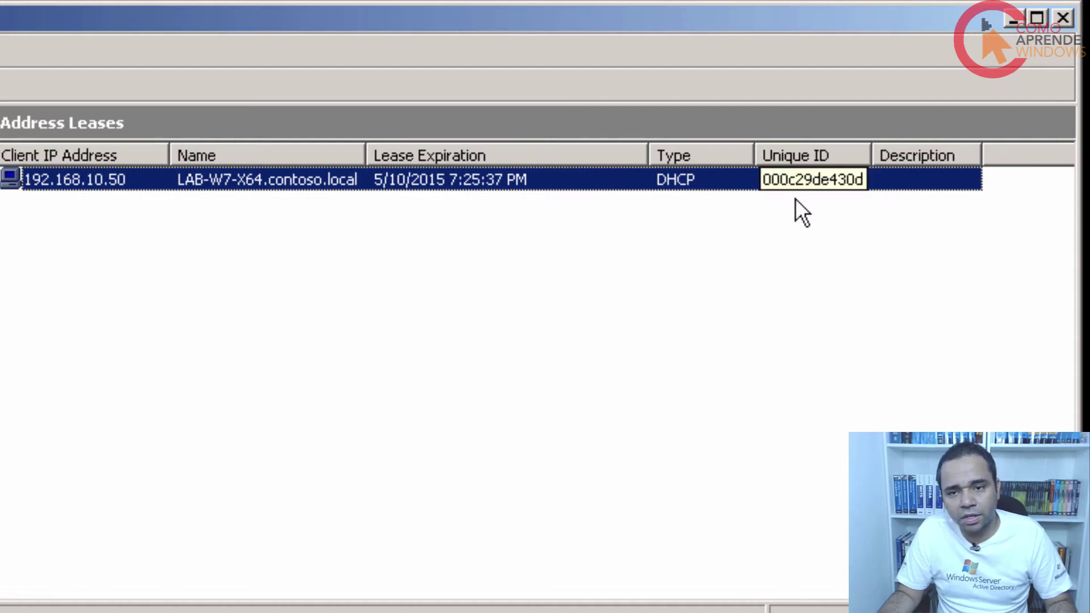
pyautogui.rightClick(830, 181)
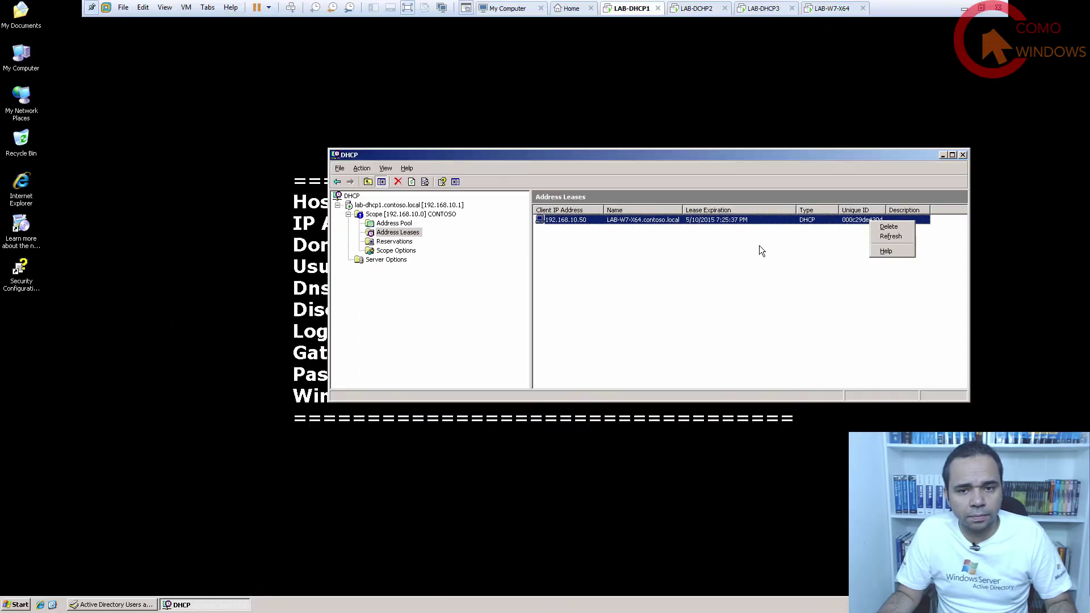
pyautogui.click(657, 244)
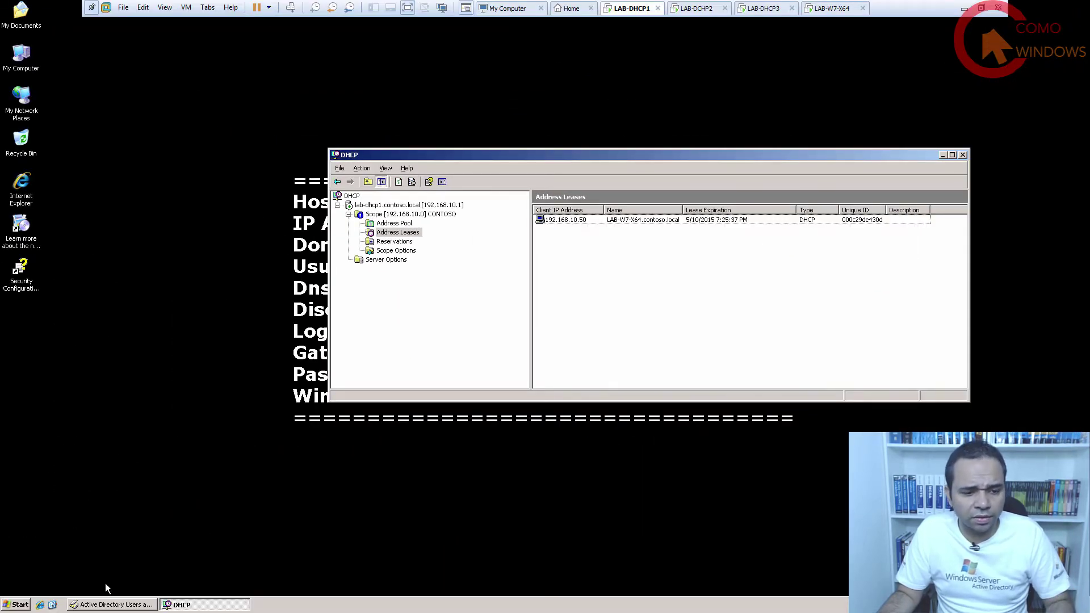
# Glance at Reservations, return to Address Leases, and open My Computer from the Start menu.
pyautogui.click(19, 605)
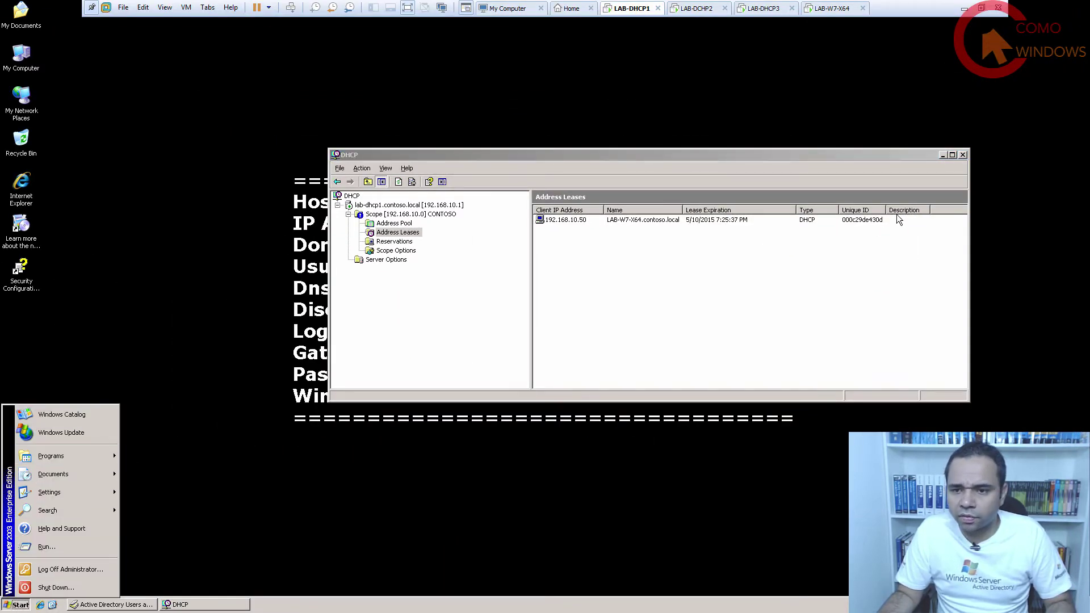
pyautogui.click(402, 243)
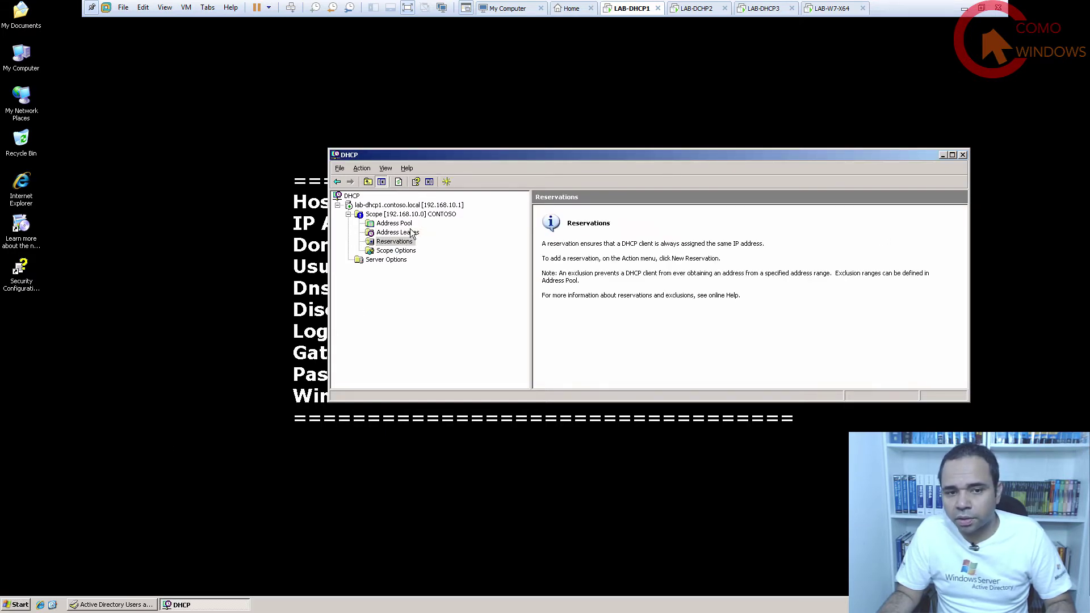
pyautogui.click(397, 232)
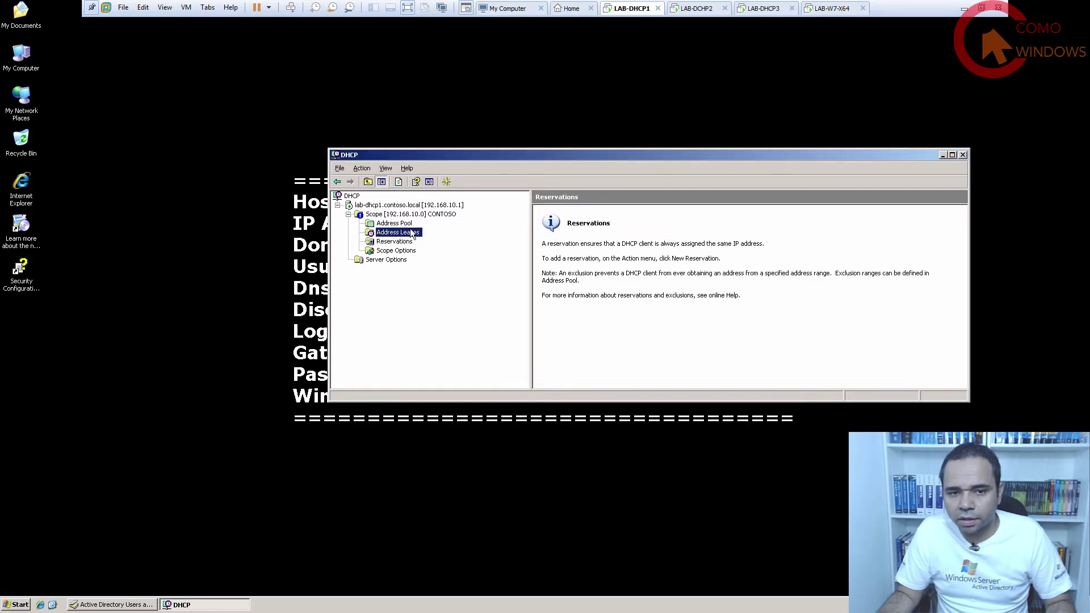
pyautogui.click(18, 604)
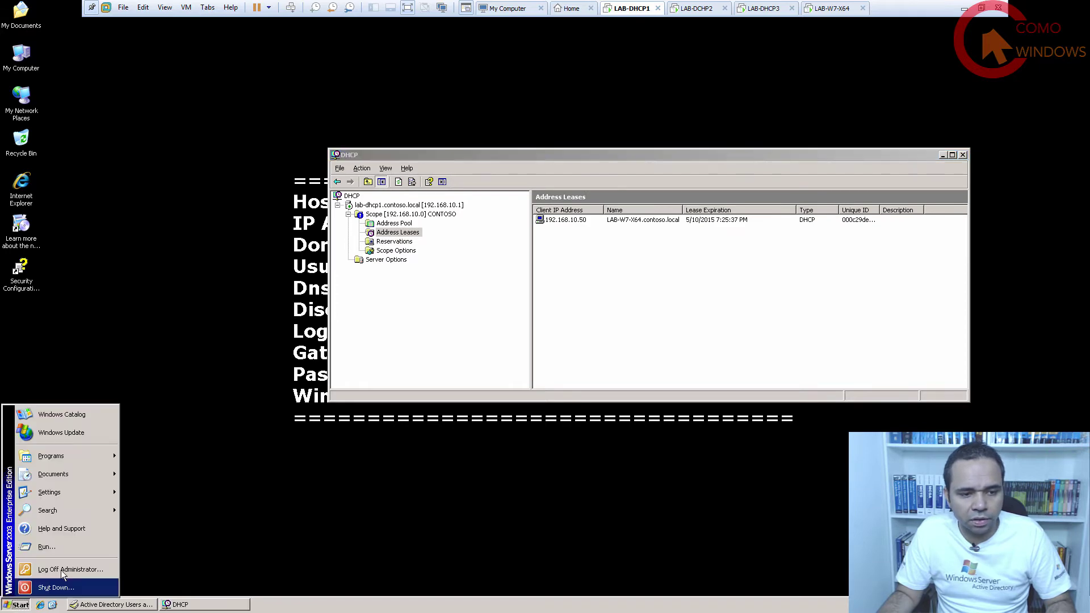
pyautogui.doubleClick(21, 57)
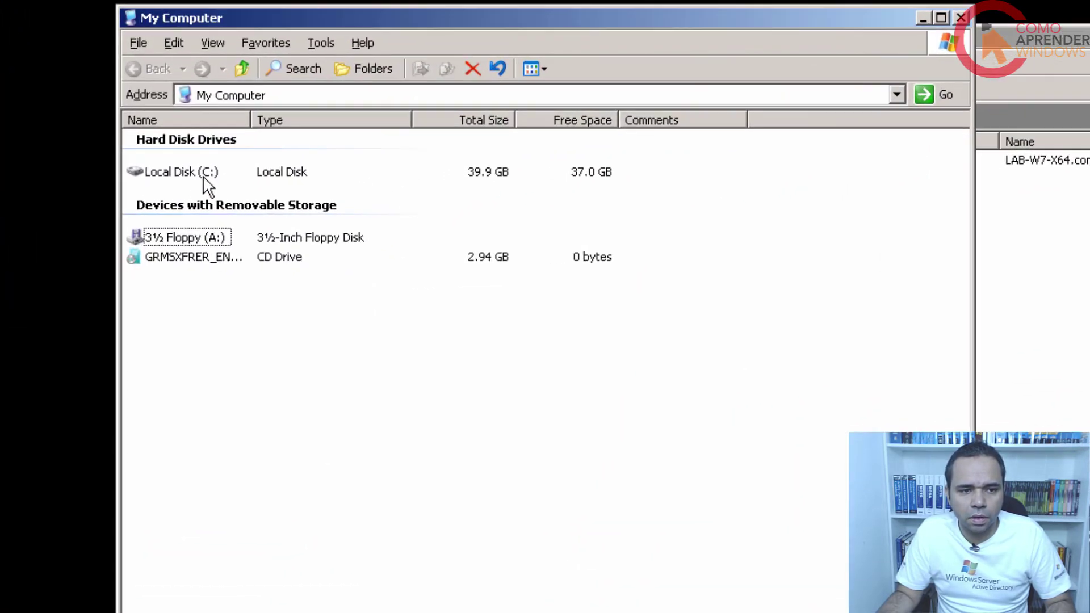
# Browse to the C:\WINDOWS\system32\dhcp folder in Explorer.
pyautogui.doubleClick(204, 177)
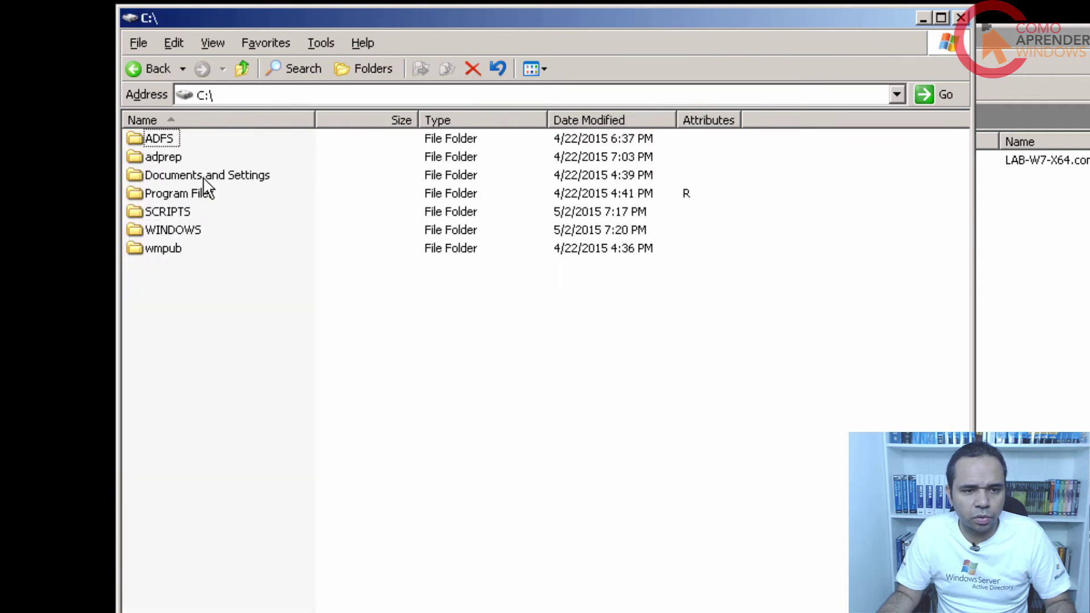
pyautogui.doubleClick(193, 229)
pyautogui.click(222, 218)
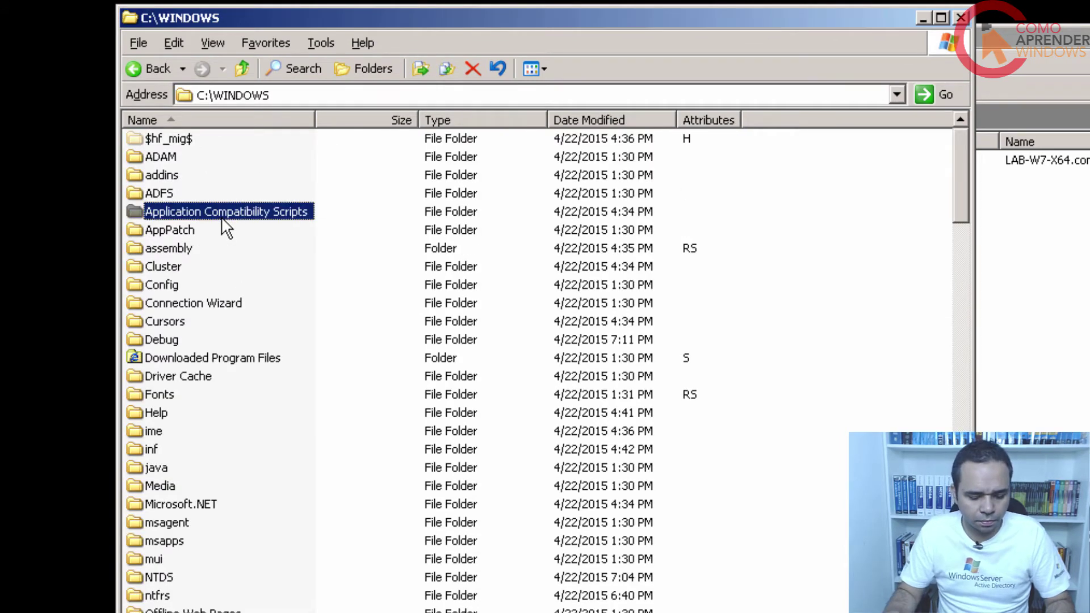
pyautogui.scroll(-6, 227, 229)
pyautogui.scroll(-1, 226, 229)
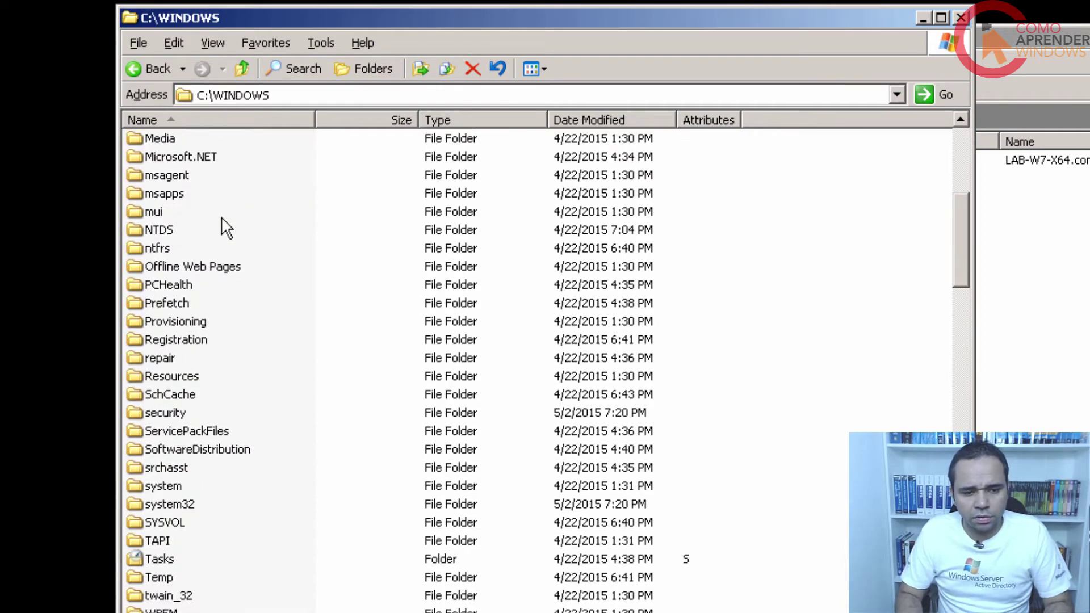
pyautogui.press('Up')
pyautogui.press('Up')
pyautogui.press('Up')
pyautogui.press('Up')
pyautogui.press('Up')
pyautogui.press('Up')
pyautogui.press('Up')
pyautogui.press('Up')
pyautogui.press('Up')
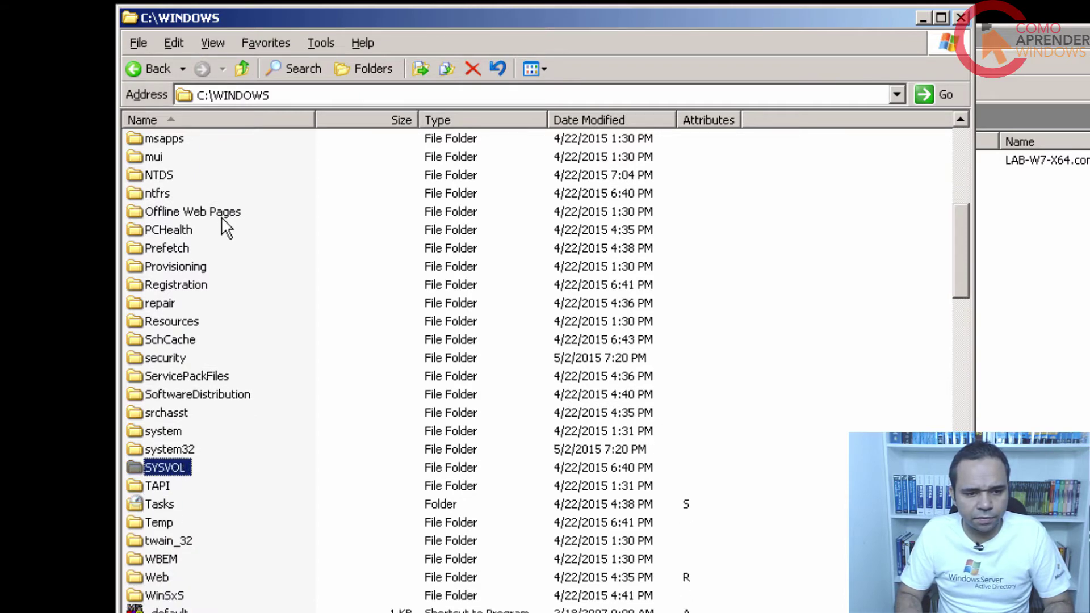
pyautogui.press('Return')
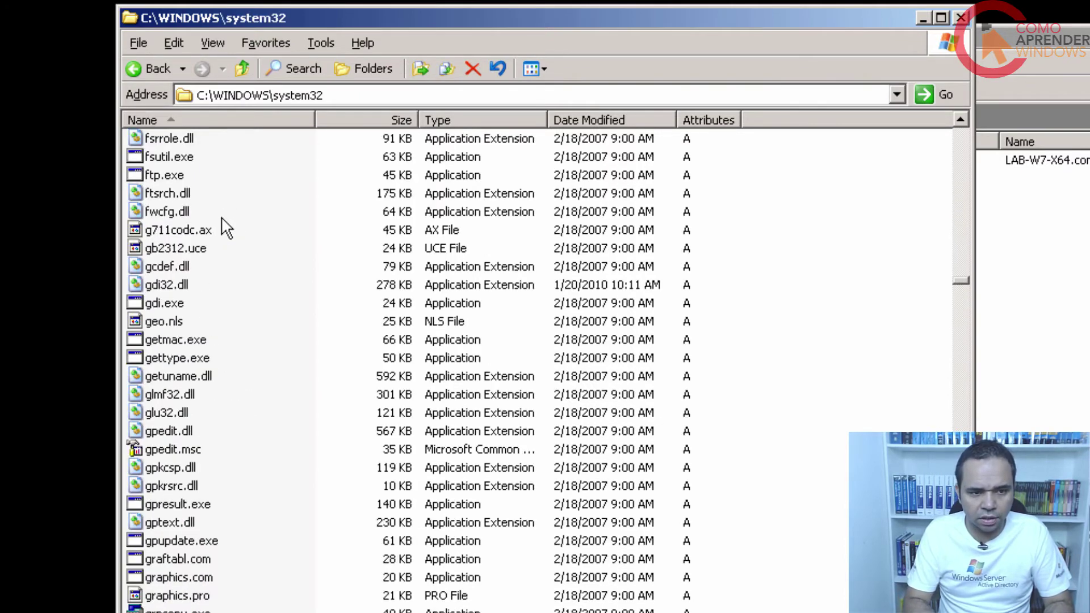
pyautogui.press('BackSpace')
pyautogui.press('d')
pyautogui.press('Down')
pyautogui.press('Down')
pyautogui.press('Down')
pyautogui.press('Down')
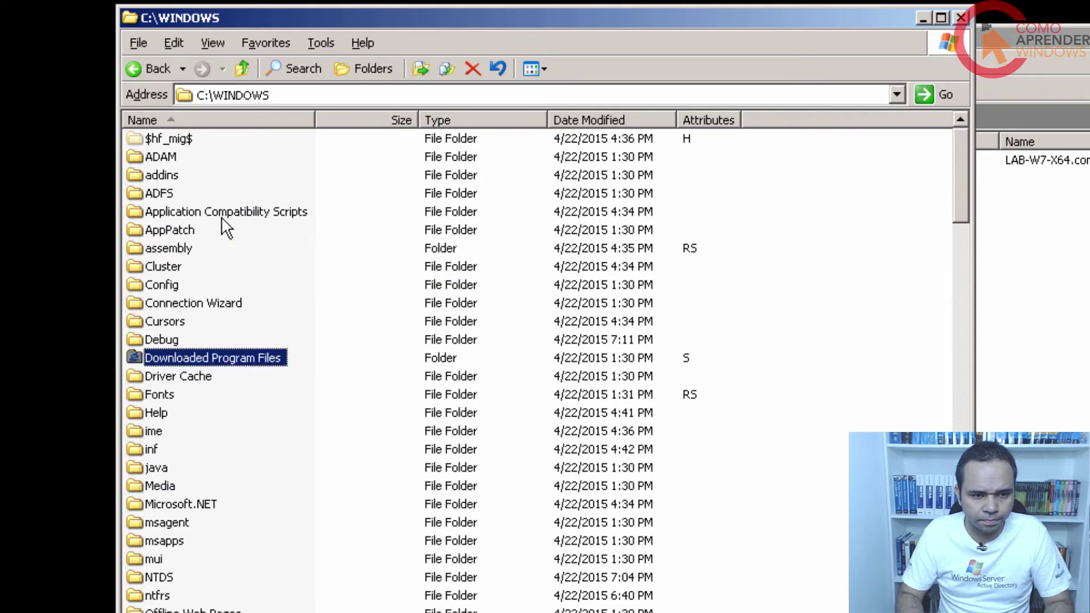
pyautogui.press('Up')
pyautogui.press('Up')
pyautogui.scroll(-4, 225, 228)
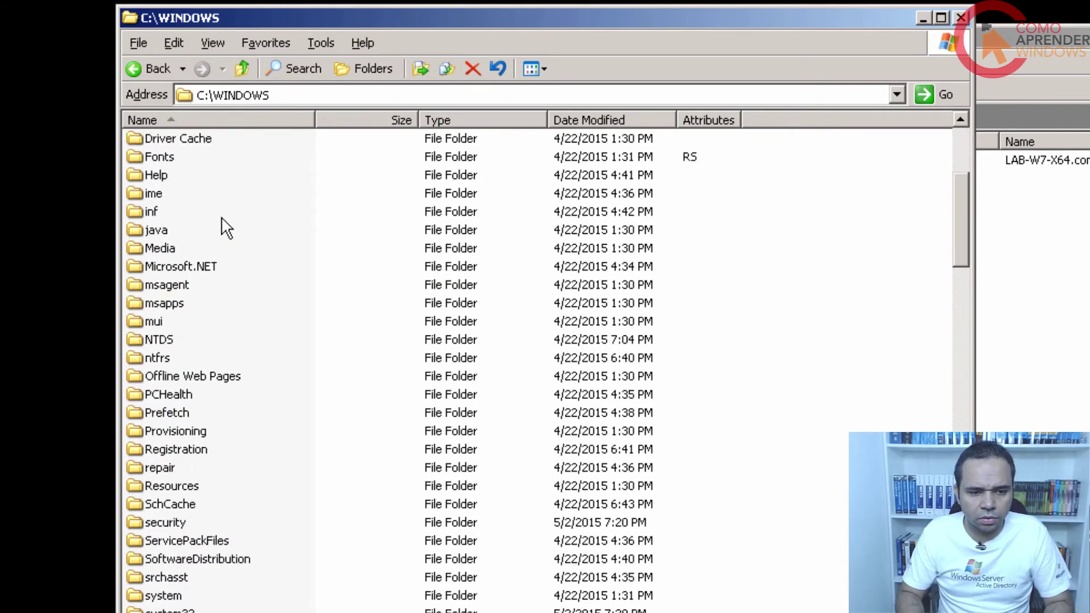
pyautogui.write('system32')
pyautogui.press('Return')
pyautogui.press('d')
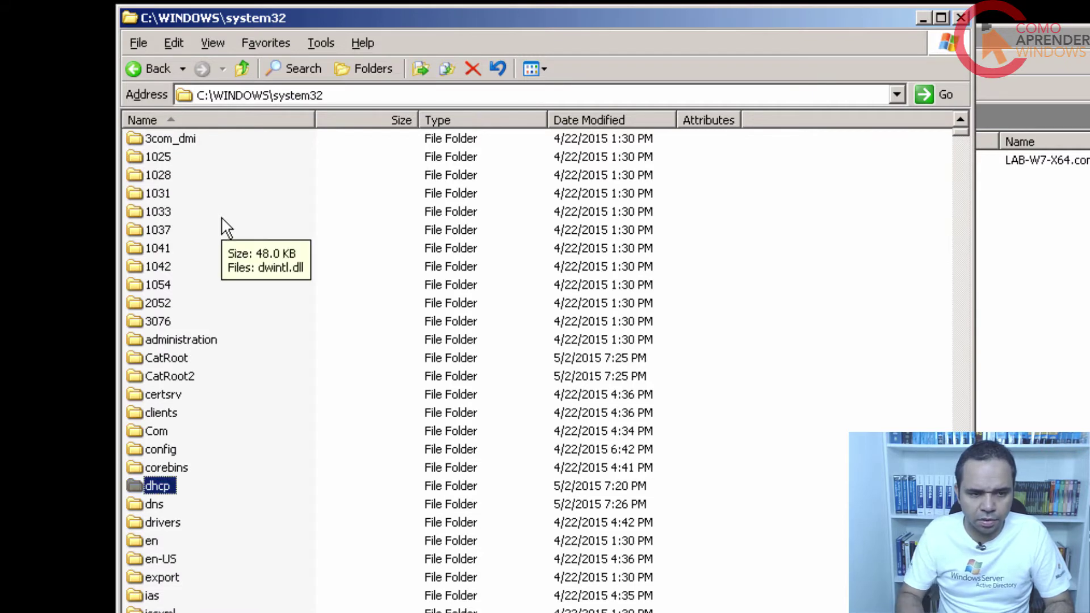
pyautogui.press('Return')
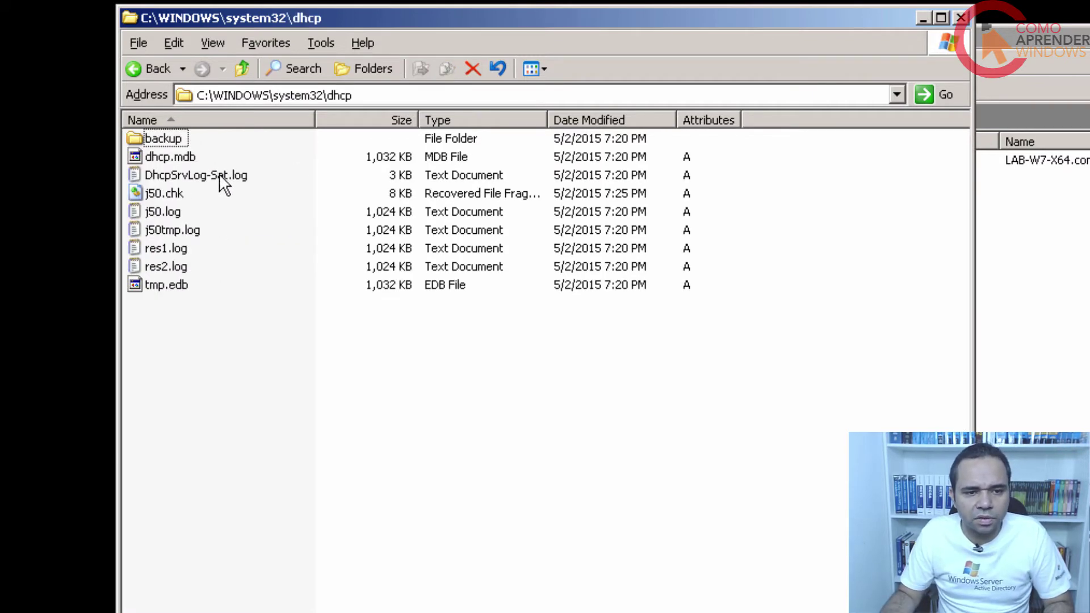
# Open the DhcpSrvLog-Sat.log activity log in Notepad.
pyautogui.click(220, 176)
pyautogui.rightClick(219, 174)
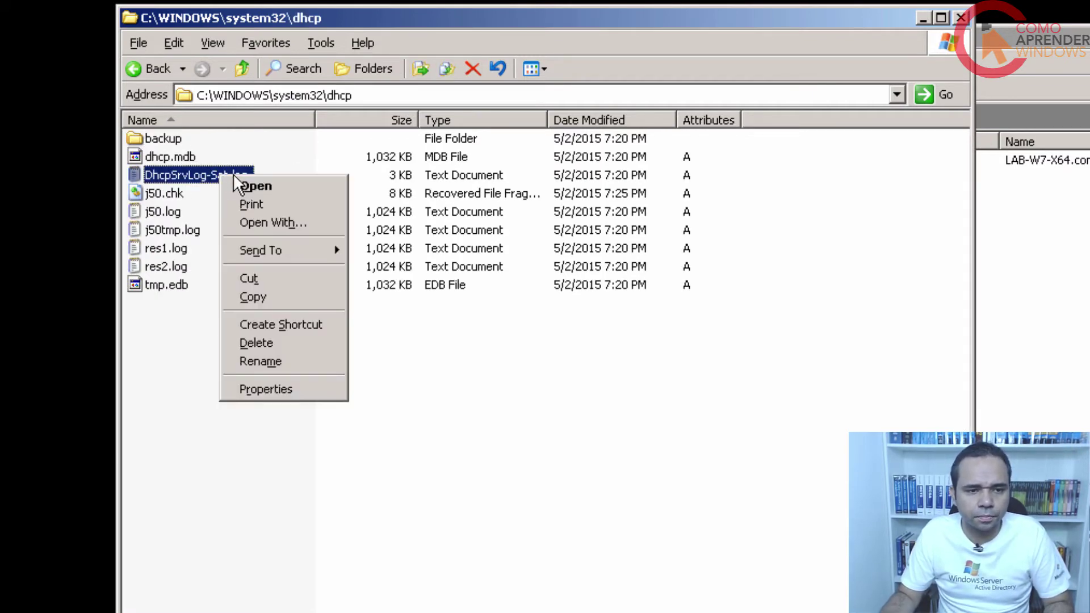
pyautogui.click(268, 185)
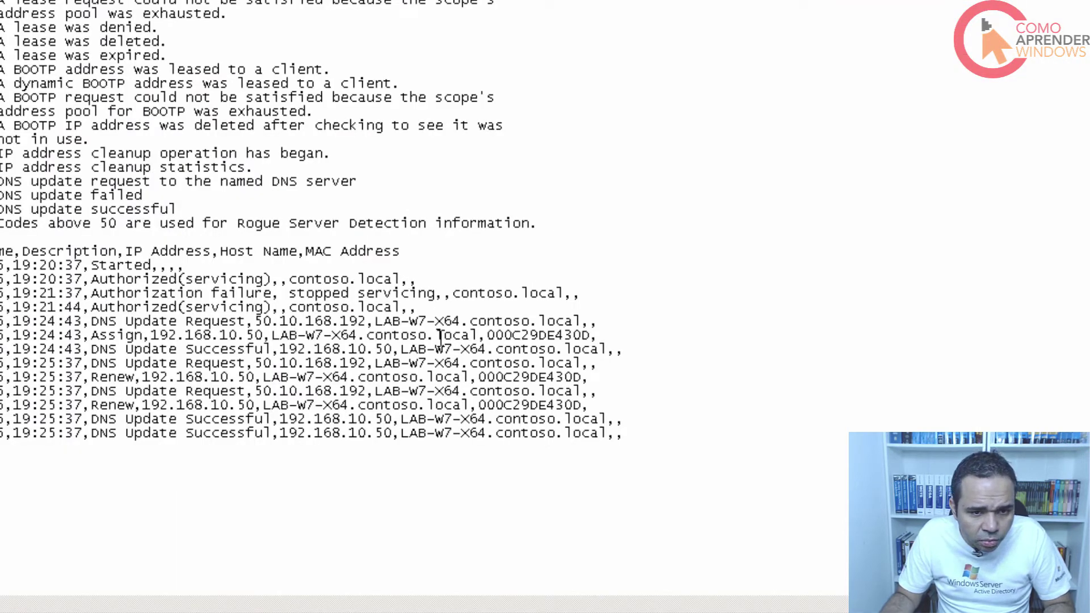
# Copy MAC address 000C29DE430D from the log's Assign line and close Notepad.
pyautogui.moveTo(487, 336); pyautogui.dragTo(591, 358)
pyautogui.click(584, 332)
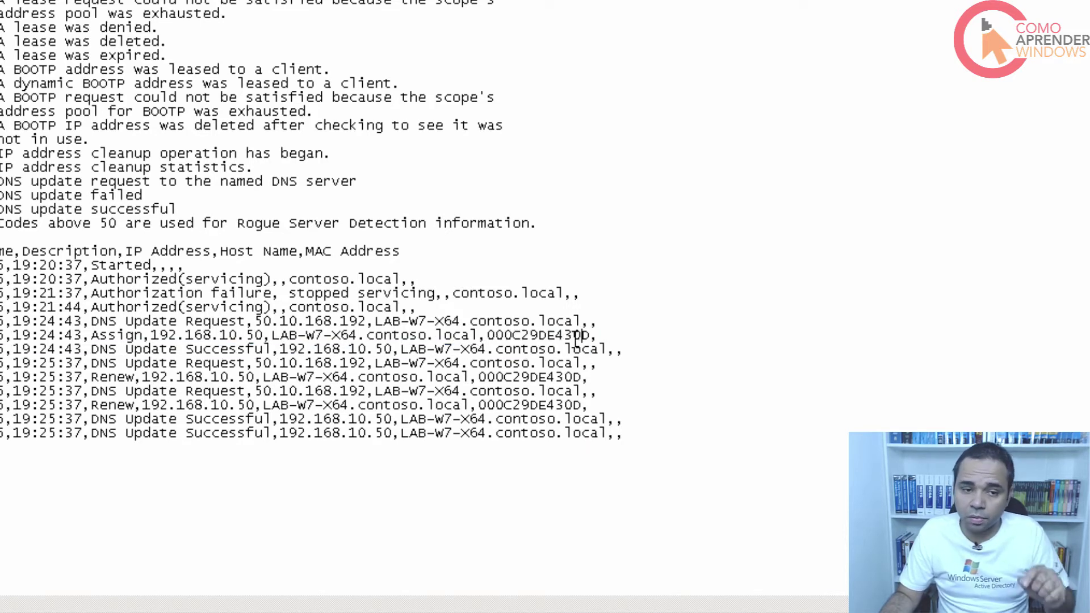
pyautogui.moveTo(486, 336); pyautogui.dragTo(592, 336)
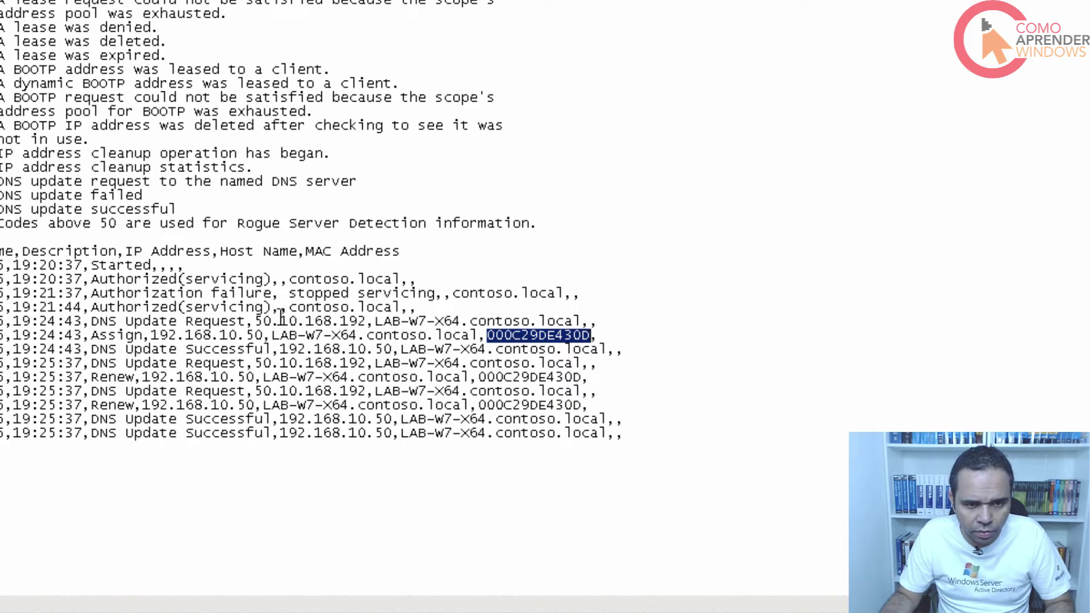
pyautogui.rightClick(510, 344)
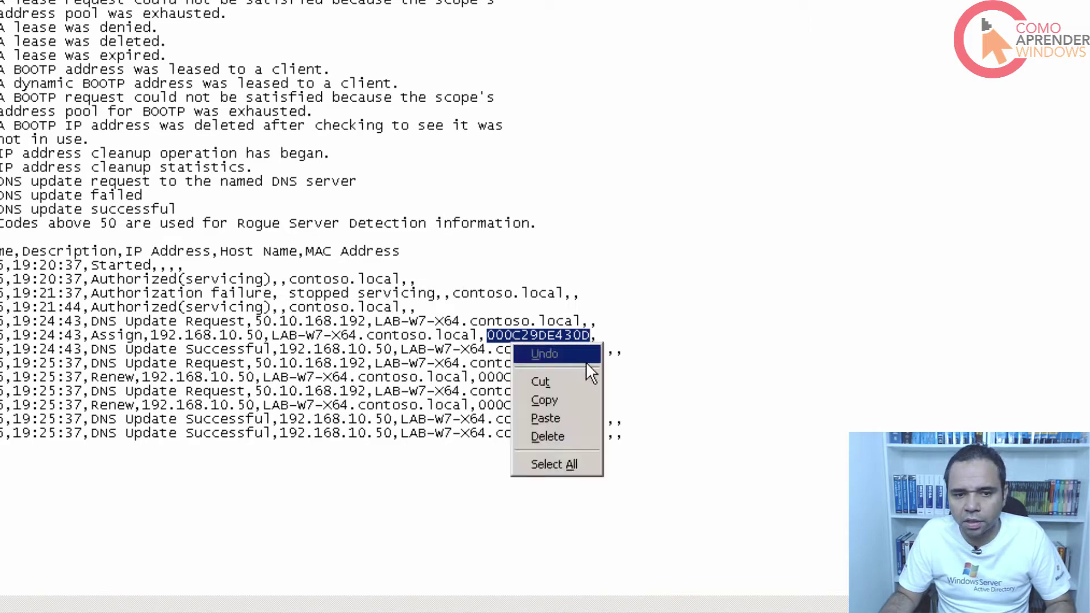
pyautogui.click(567, 393)
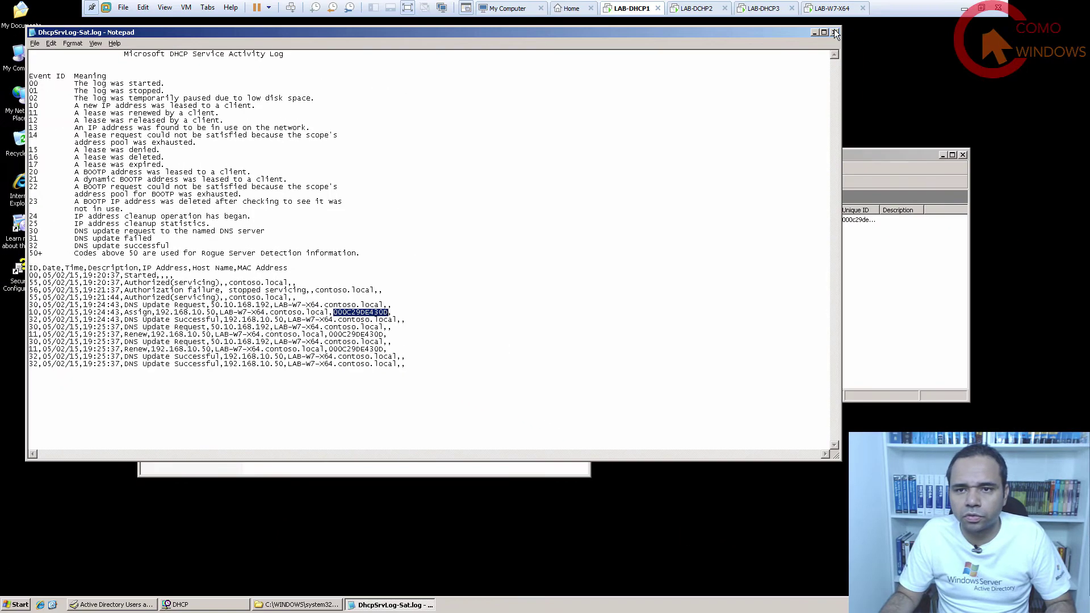
pyautogui.click(832, 29)
# Close Explorer and start a new reservation under the CONTOSO scope's Reservations.
pyautogui.click(671, 155)
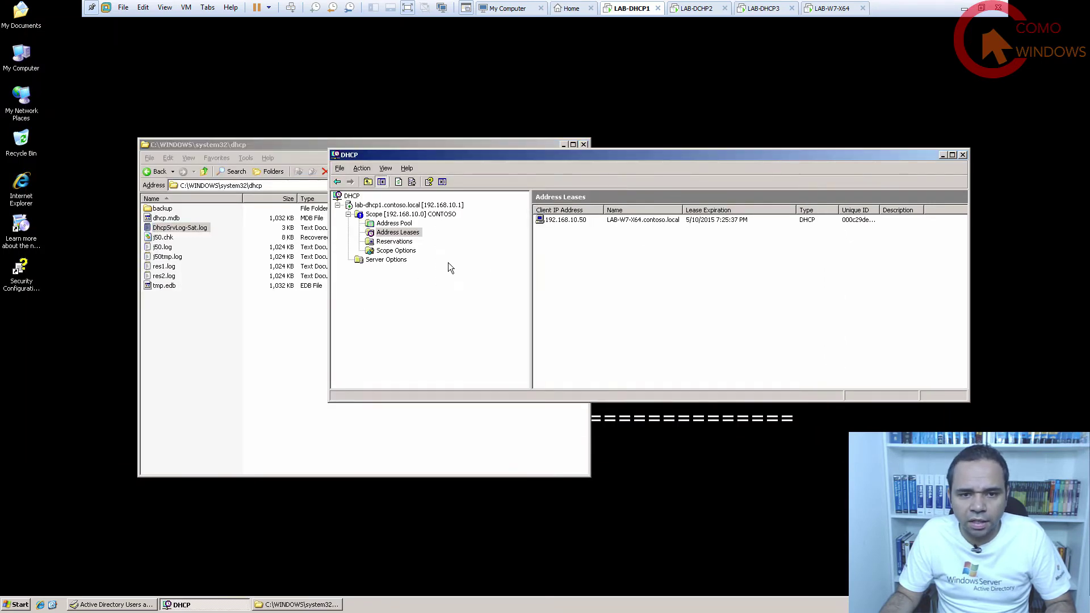
pyautogui.click(584, 144)
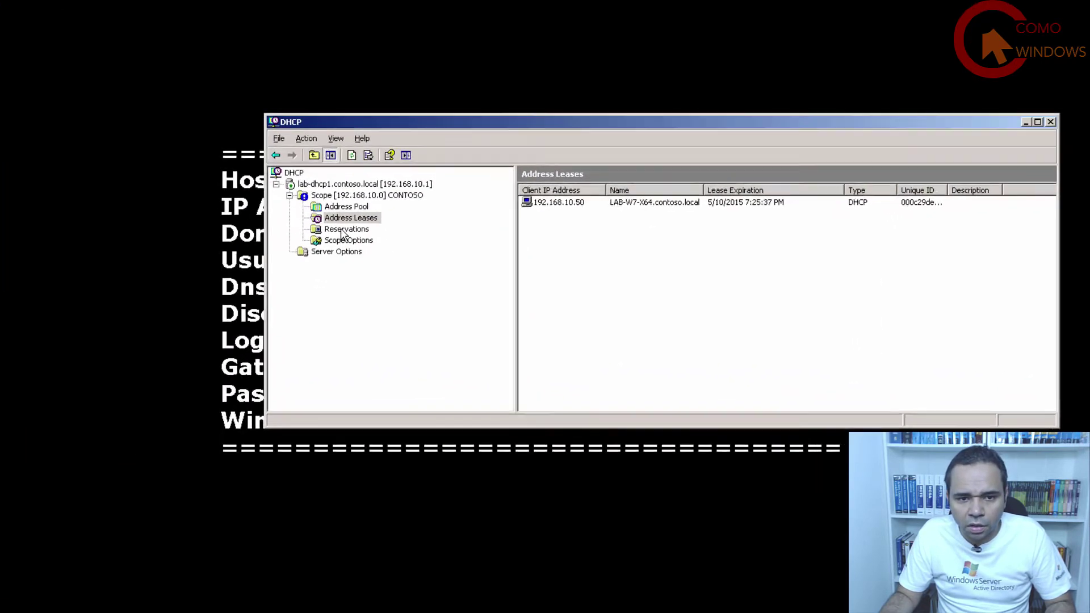
pyautogui.click(394, 242)
pyautogui.rightClick(393, 241)
pyautogui.click(318, 223)
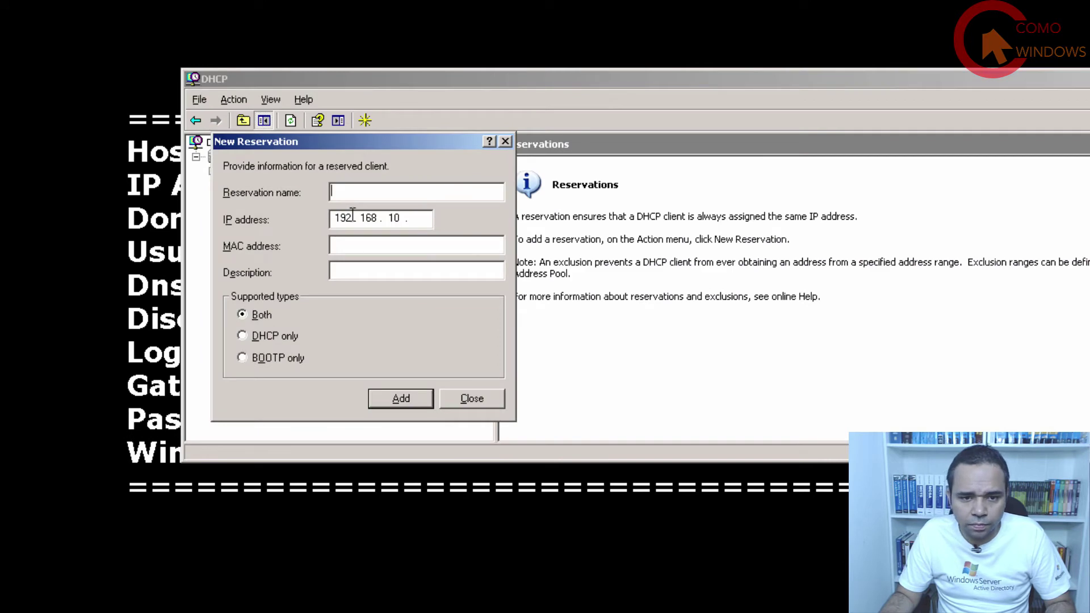
# Add reservation COMPUTER DIRETOR at 192.168.10.99 with the pasted MAC 000C29DE430D, then close the form.
pyautogui.write('dir')
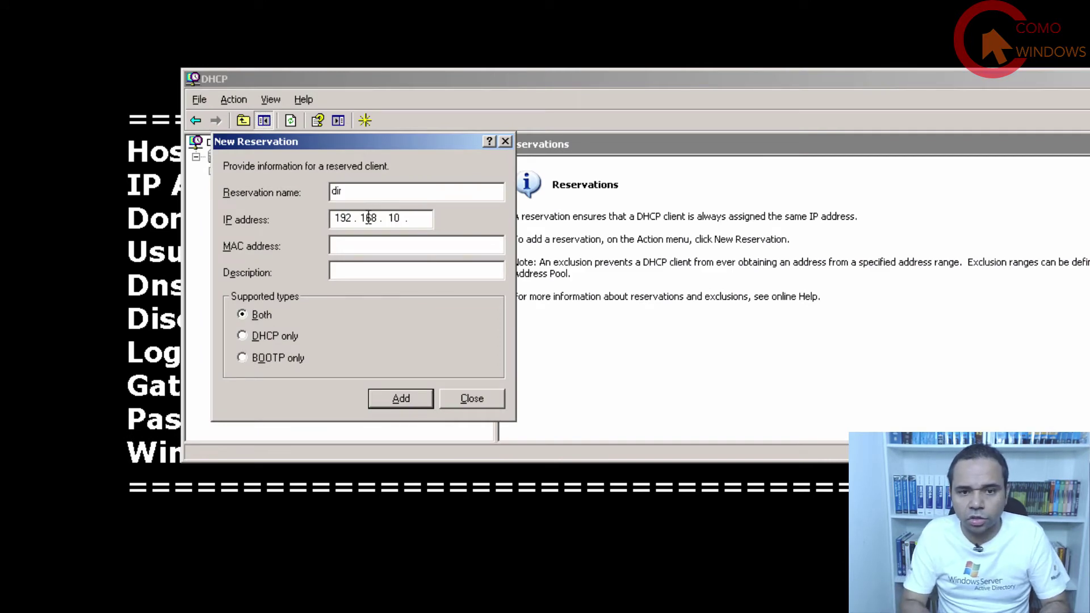
pyautogui.write('etor')
pyautogui.press('BackSpace')
pyautogui.press('BackSpace')
pyautogui.press('BackSpace')
pyautogui.press('BackSpace')
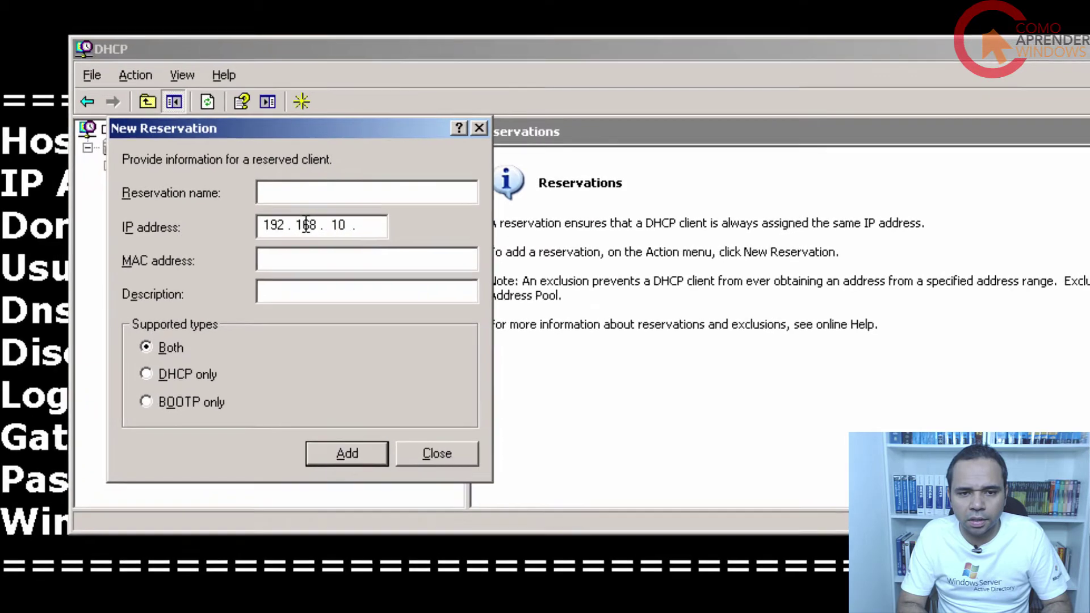
pyautogui.write('D')
pyautogui.press('BackSpace')
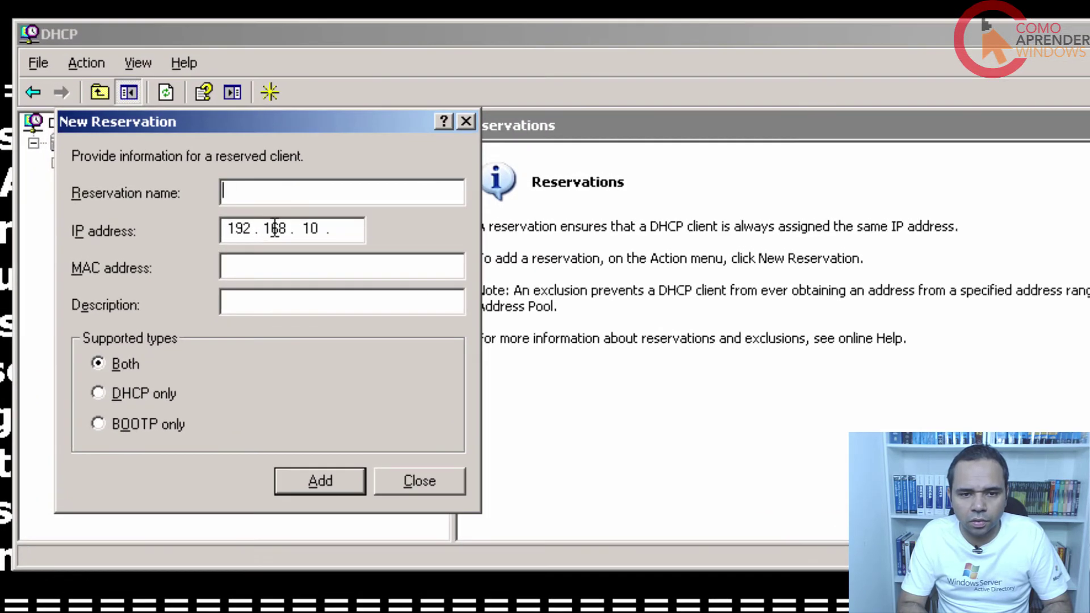
pyautogui.write('COMPUTER DIRETOR')
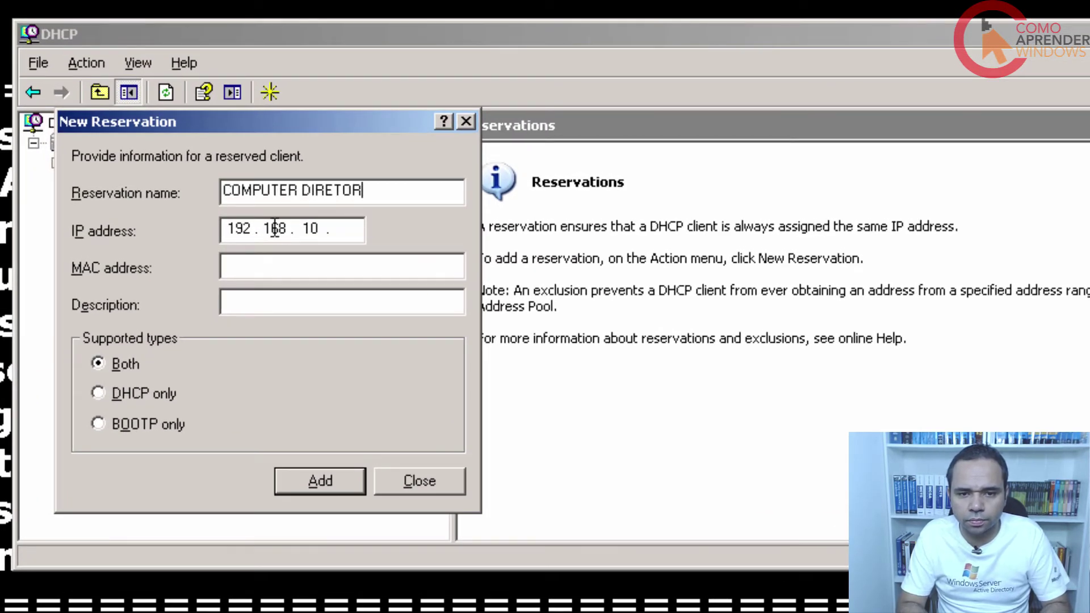
pyautogui.press('Tab')
pyautogui.click(344, 231)
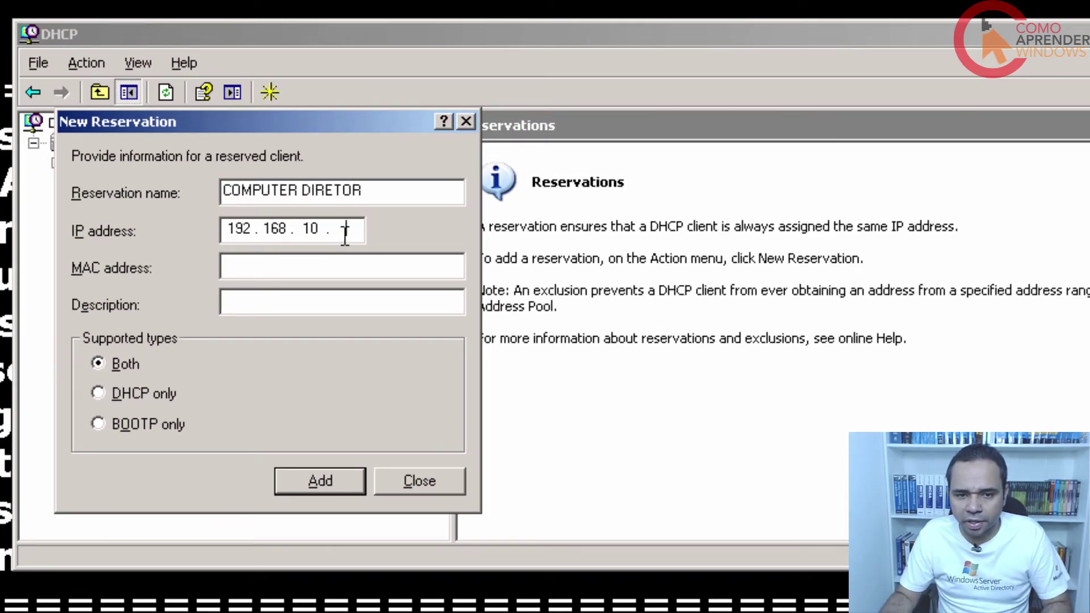
pyautogui.write('99')
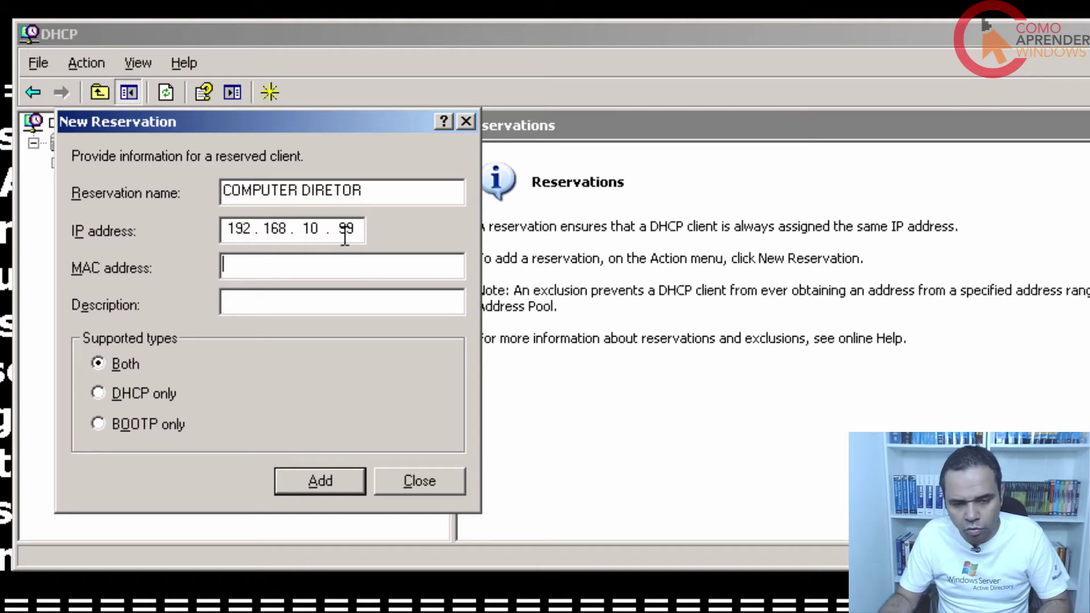
pyautogui.hotkey('ctrl', 'v')
pyautogui.moveTo(343, 267); pyautogui.dragTo(245, 242)
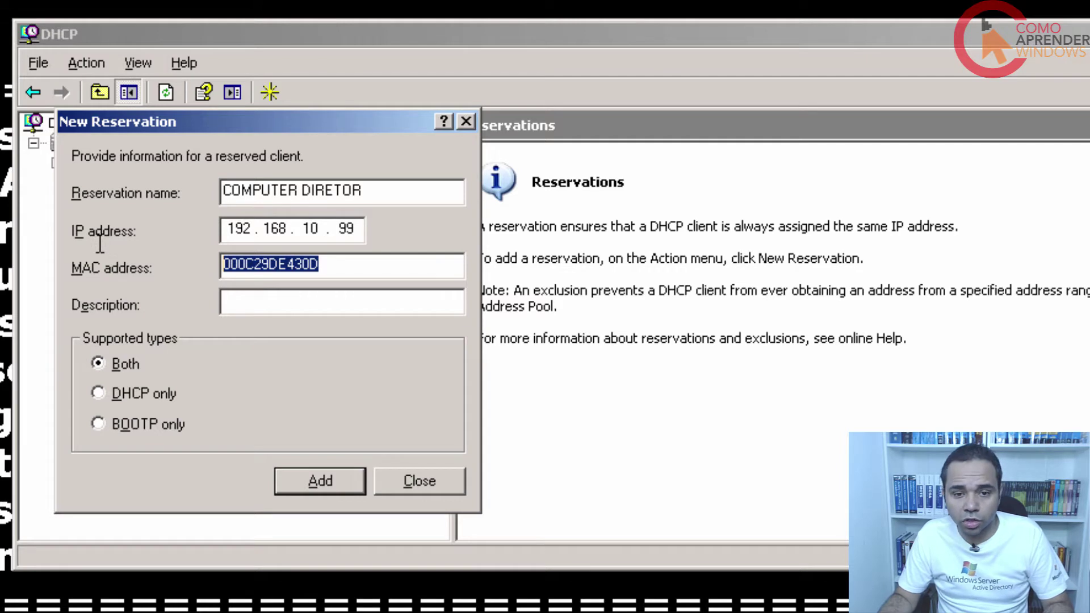
pyautogui.click(342, 480)
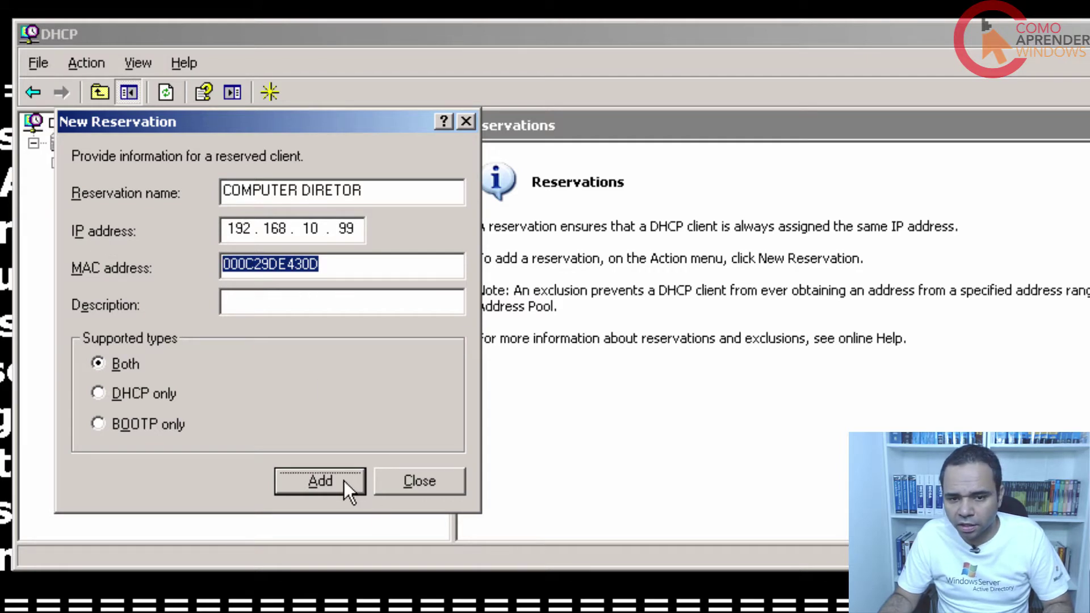
pyautogui.click(434, 486)
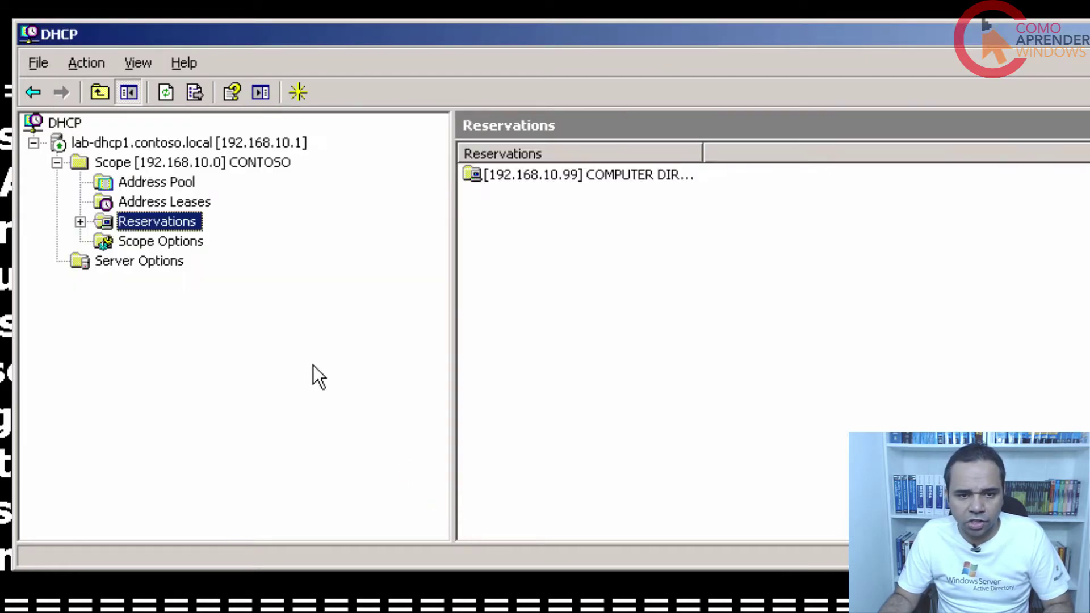
# Delete the 192.168.10.50 lease, dismiss the database error, and refresh the lease list.
pyautogui.click(178, 200)
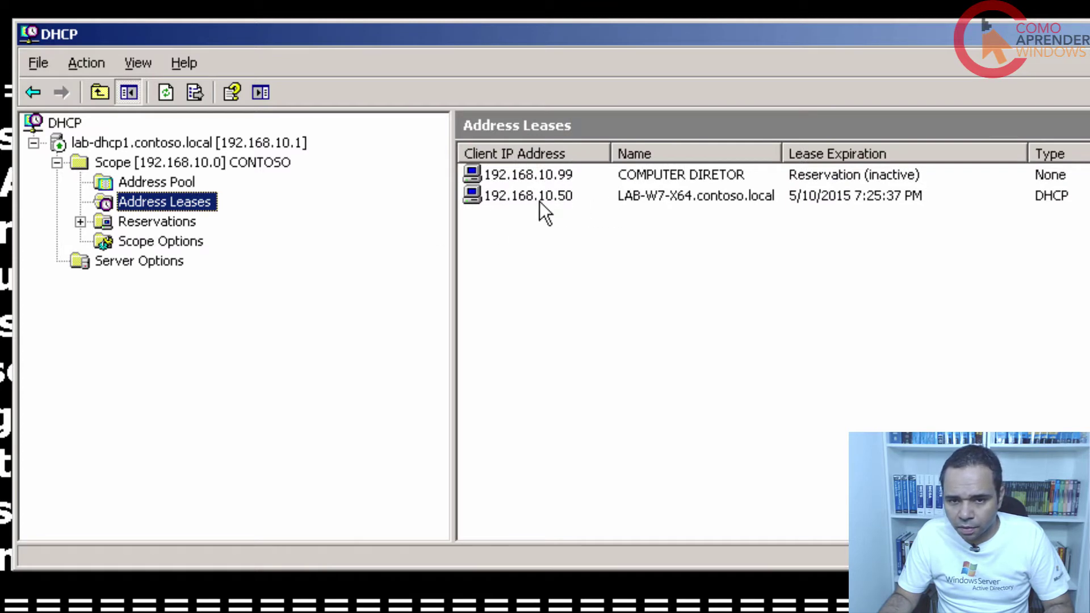
pyautogui.click(681, 177)
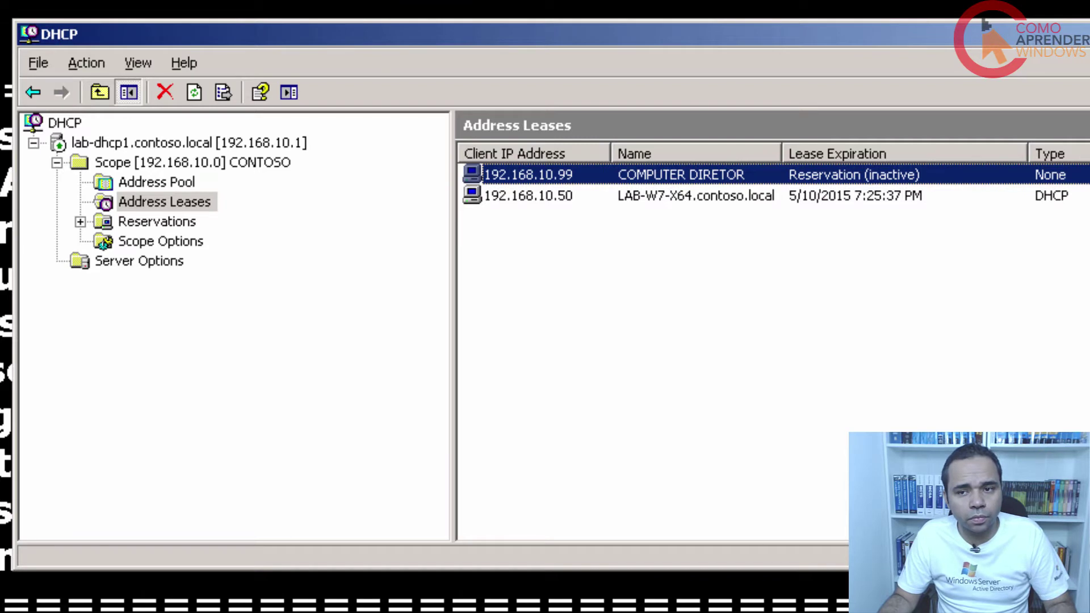
pyautogui.click(530, 193)
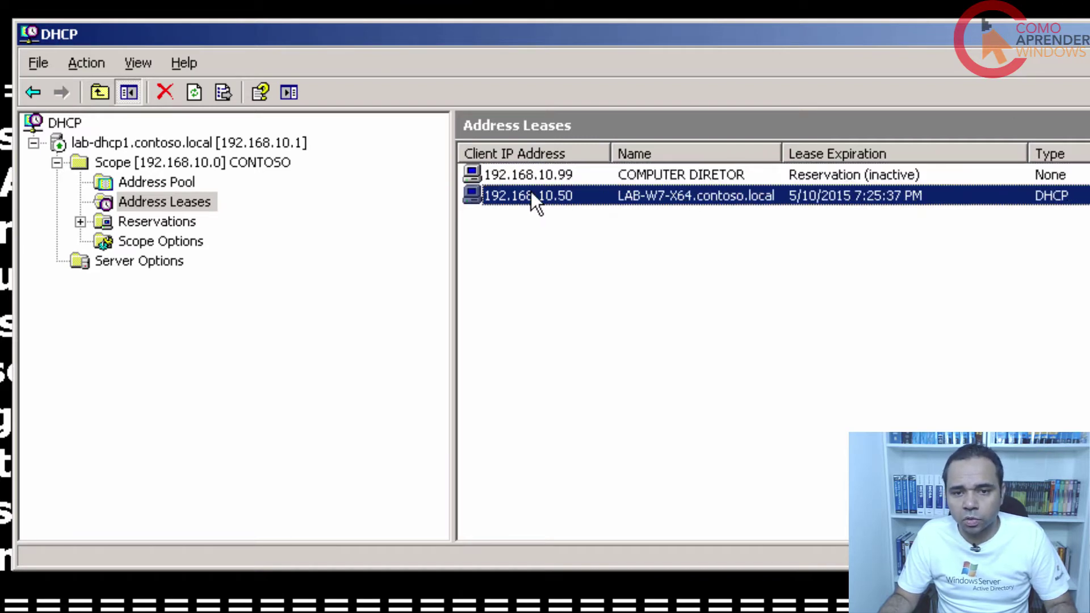
pyautogui.rightClick(530, 192)
pyautogui.click(561, 205)
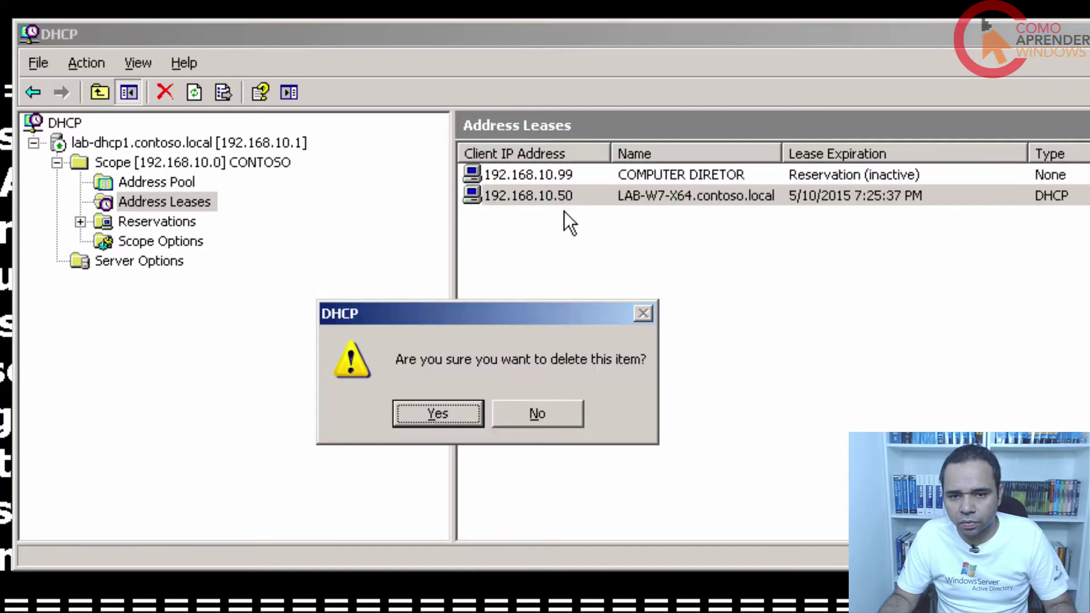
pyautogui.click(455, 411)
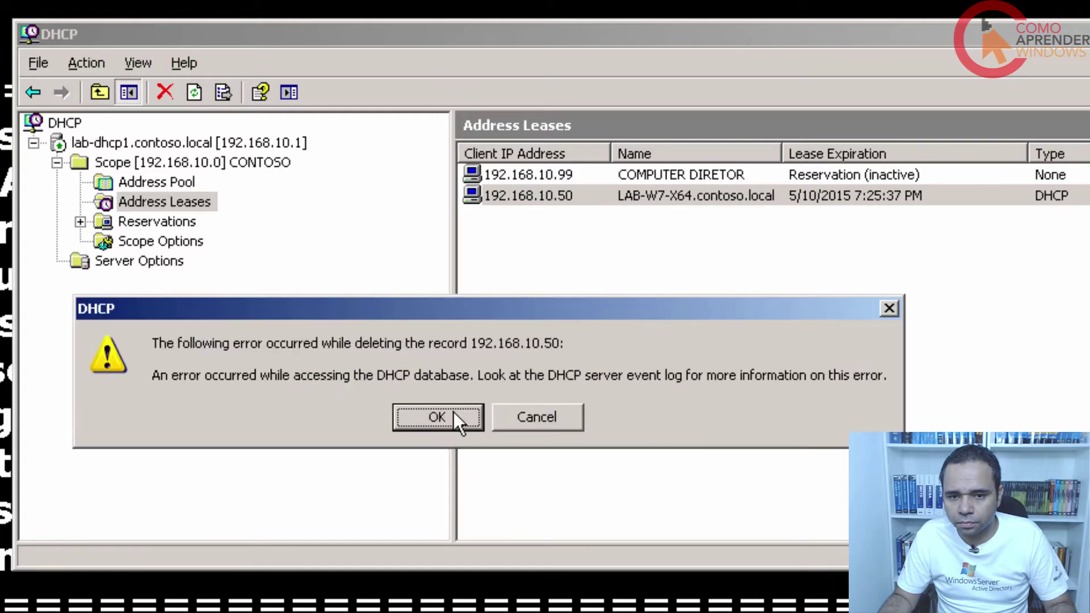
pyautogui.click(454, 419)
pyautogui.click(196, 90)
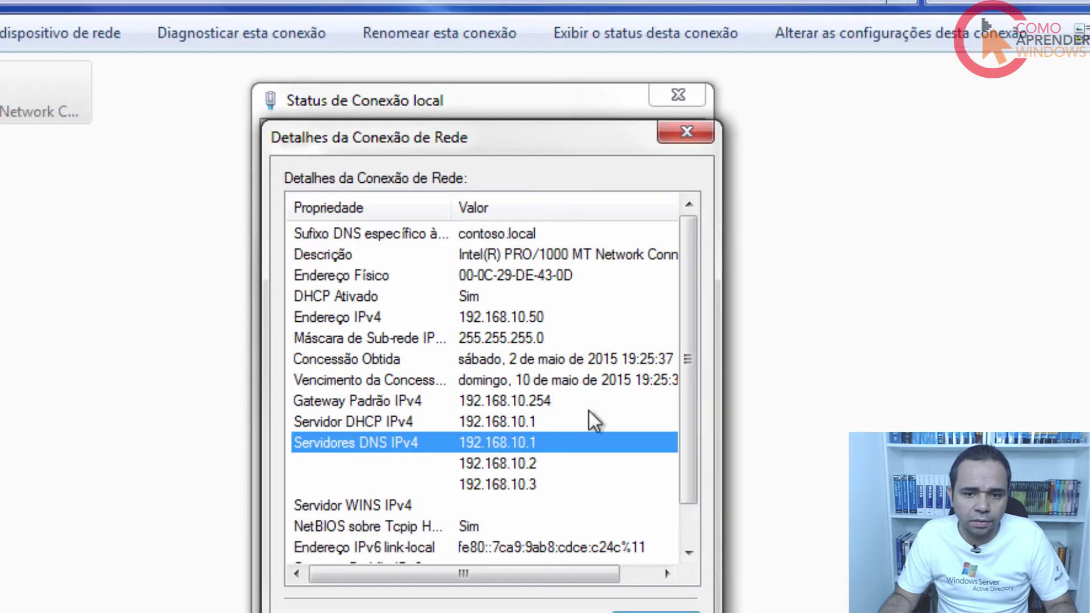
# Close the old connection details, then disable and re-enable Conexão local.
pyautogui.click(657, 609)
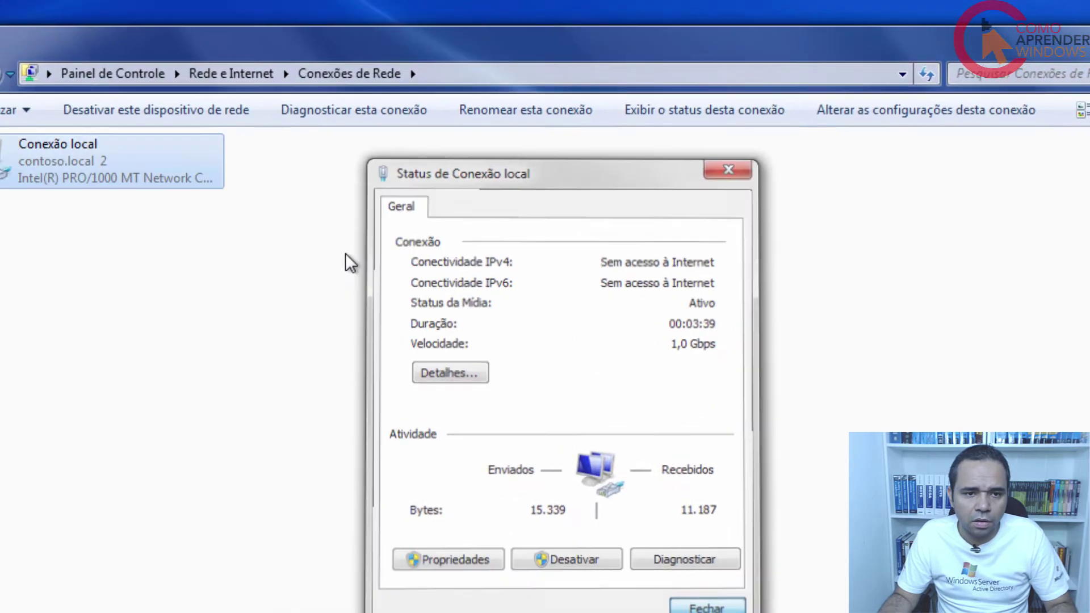
pyautogui.press('Escape')
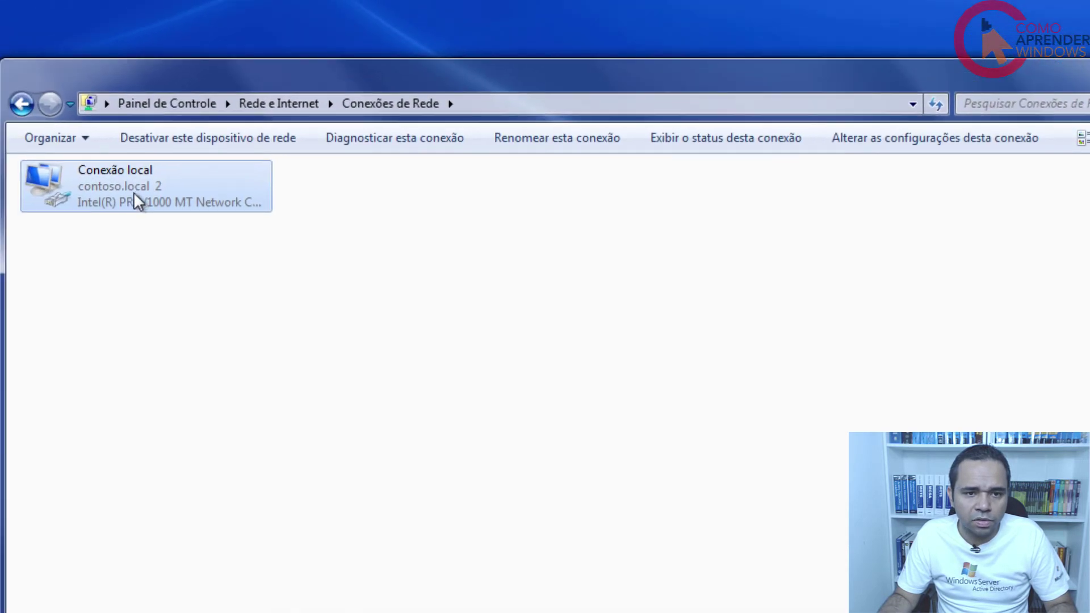
pyautogui.rightClick(104, 168)
pyautogui.click(144, 181)
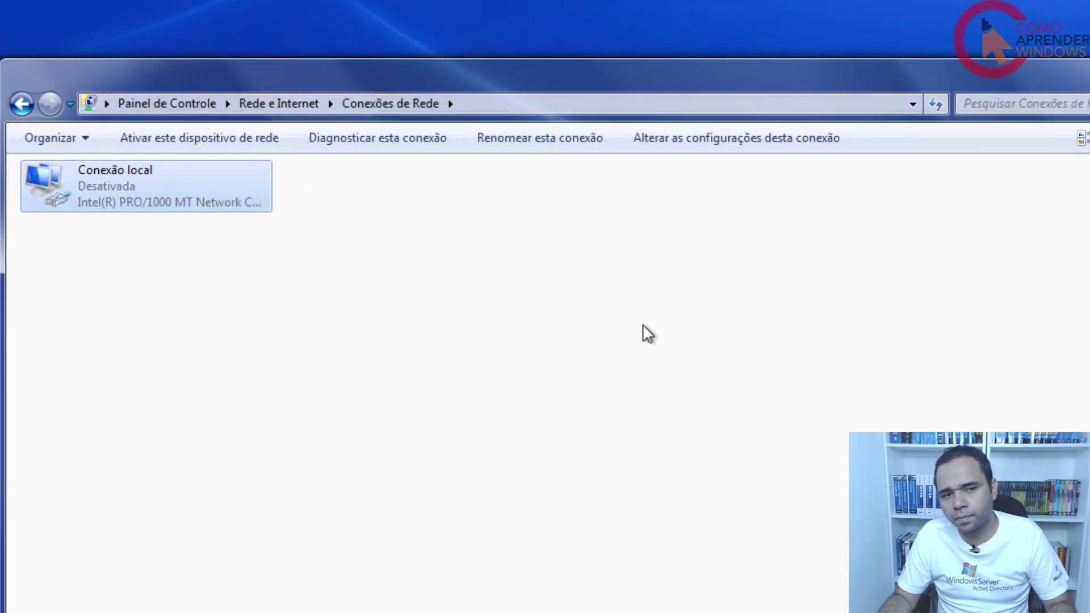
pyautogui.rightClick(75, 189)
pyautogui.click(122, 203)
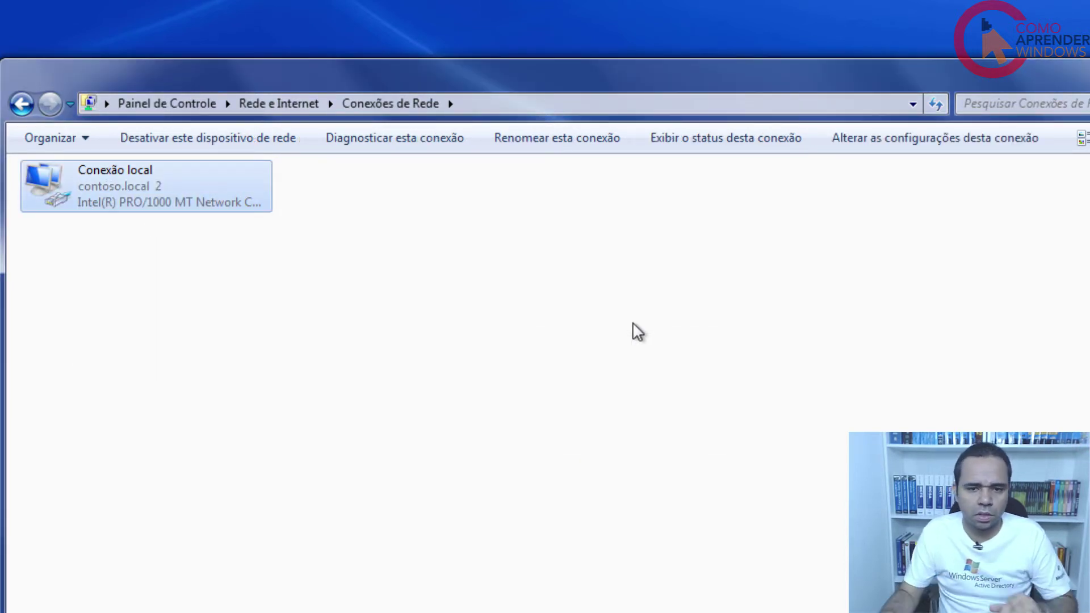
# Verify the connection details show IPv4 192.168.10.99, then close the details and status windows.
pyautogui.rightClick(147, 176)
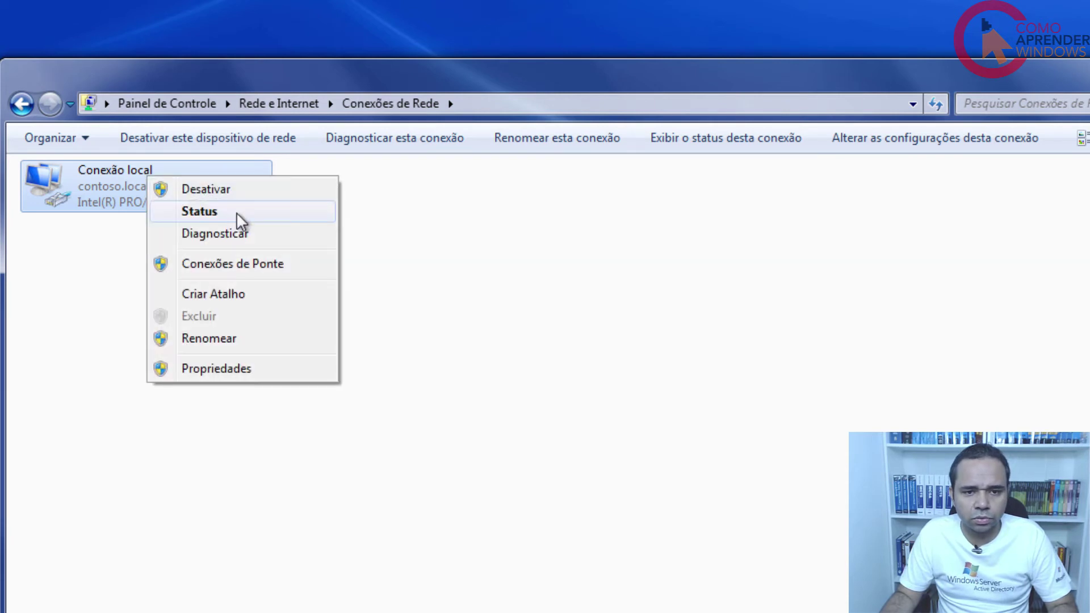
pyautogui.click(236, 212)
pyautogui.click(487, 387)
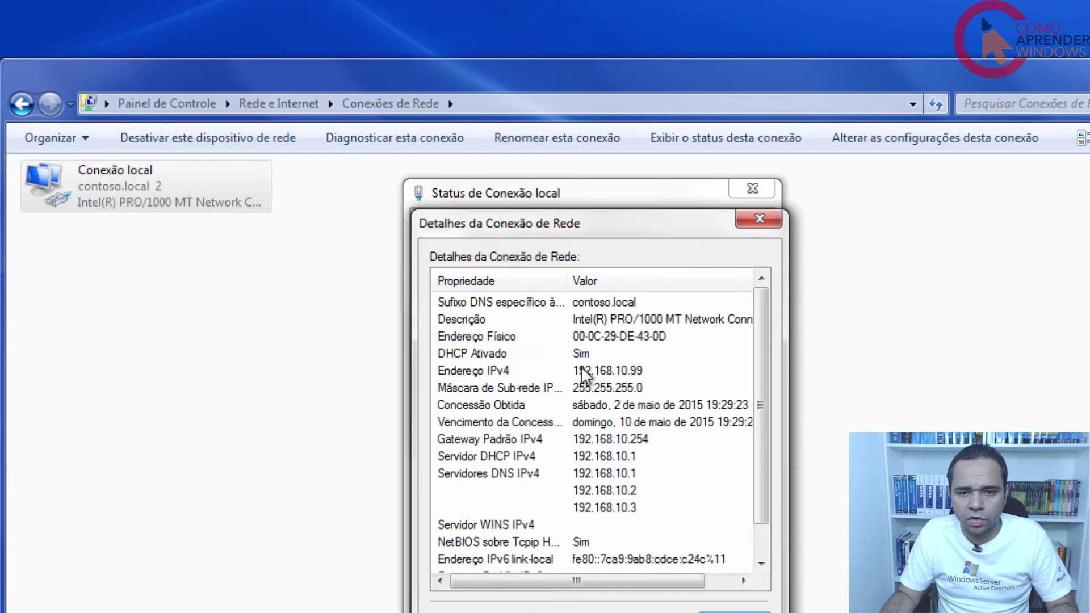
pyautogui.click(593, 371)
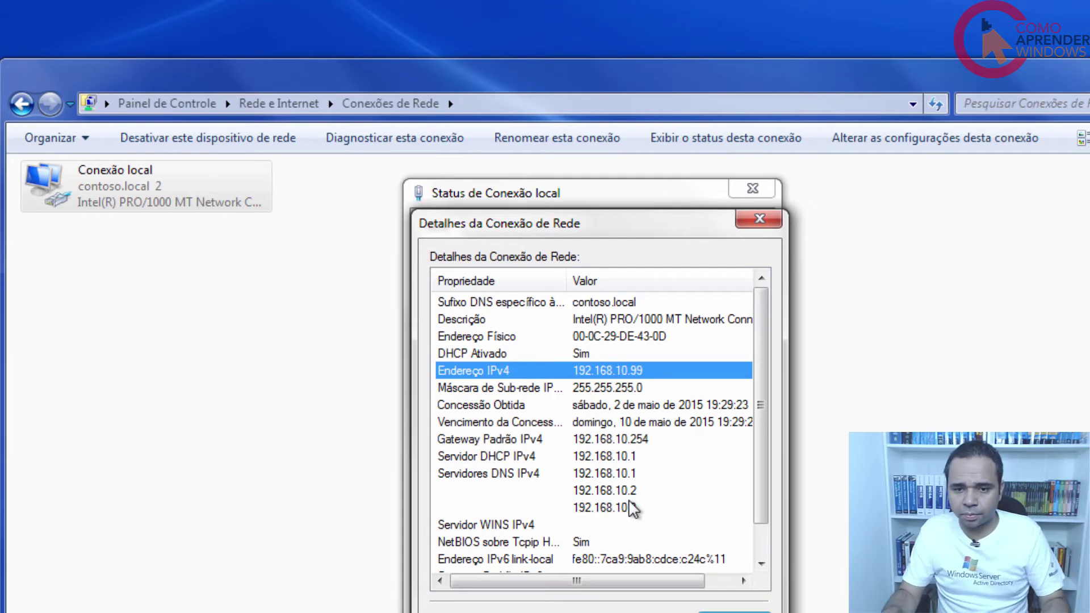
pyautogui.click(732, 611)
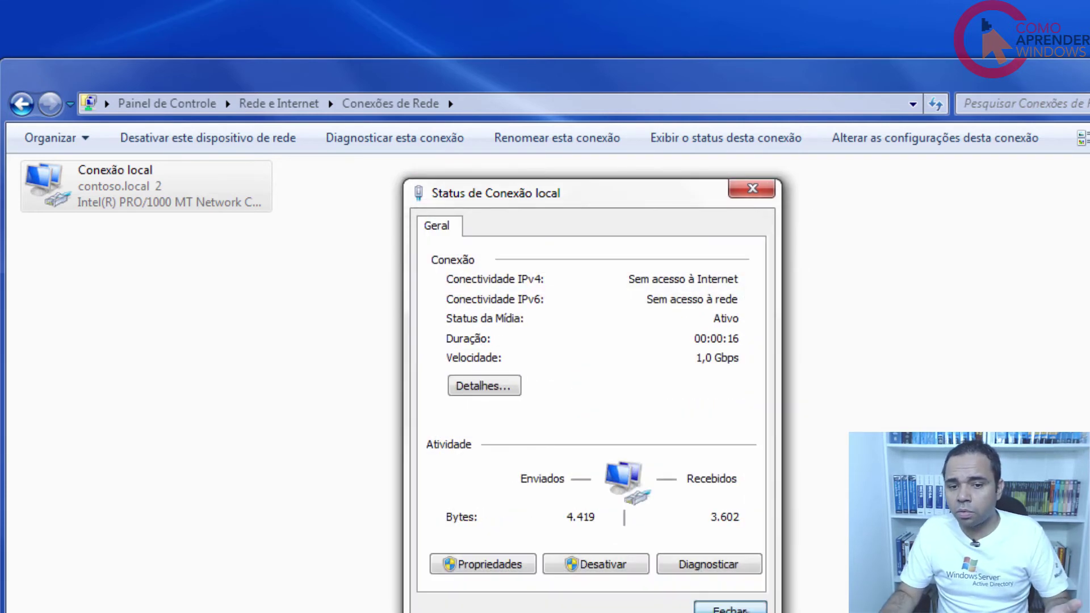
pyautogui.click(732, 609)
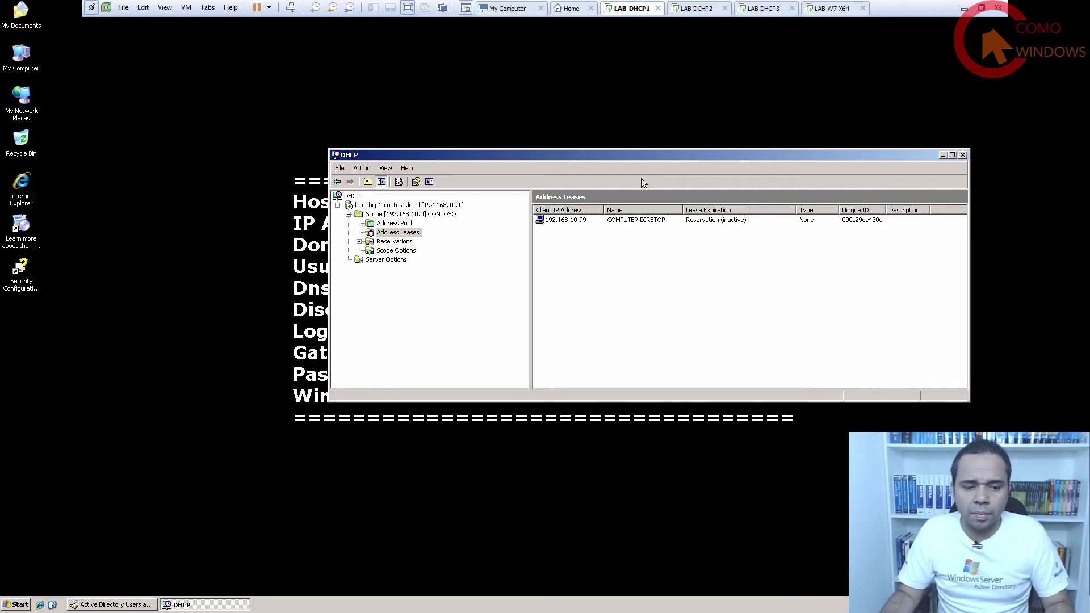
# Close LAB-DHCP1's DHCP console and select My Computer on the server desktop.
pyautogui.click(17, 605)
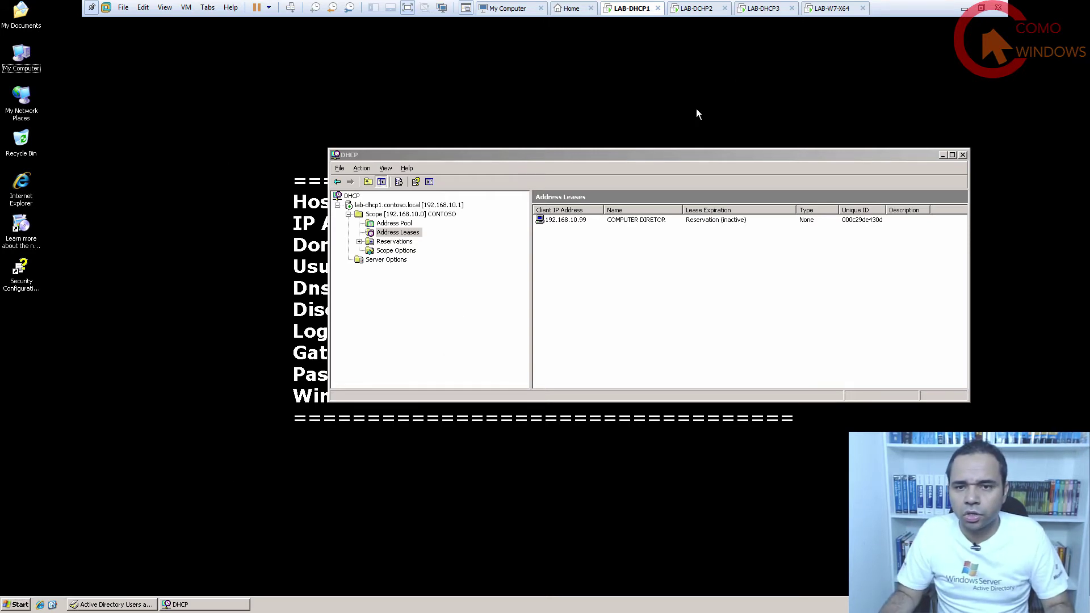
pyautogui.moveTo(615, 156); pyautogui.dragTo(573, 178)
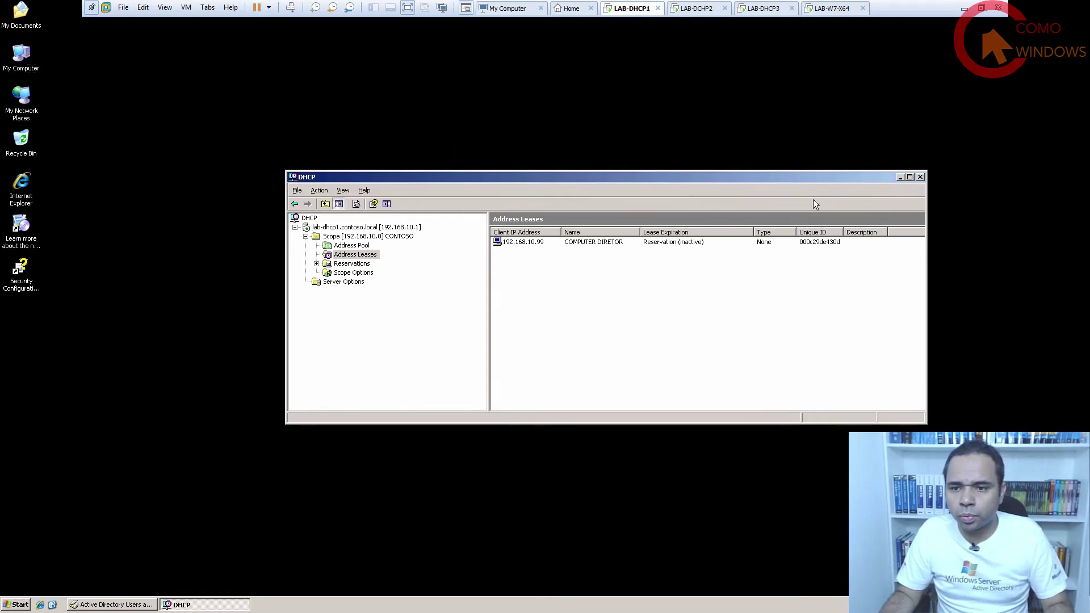
pyautogui.click(922, 177)
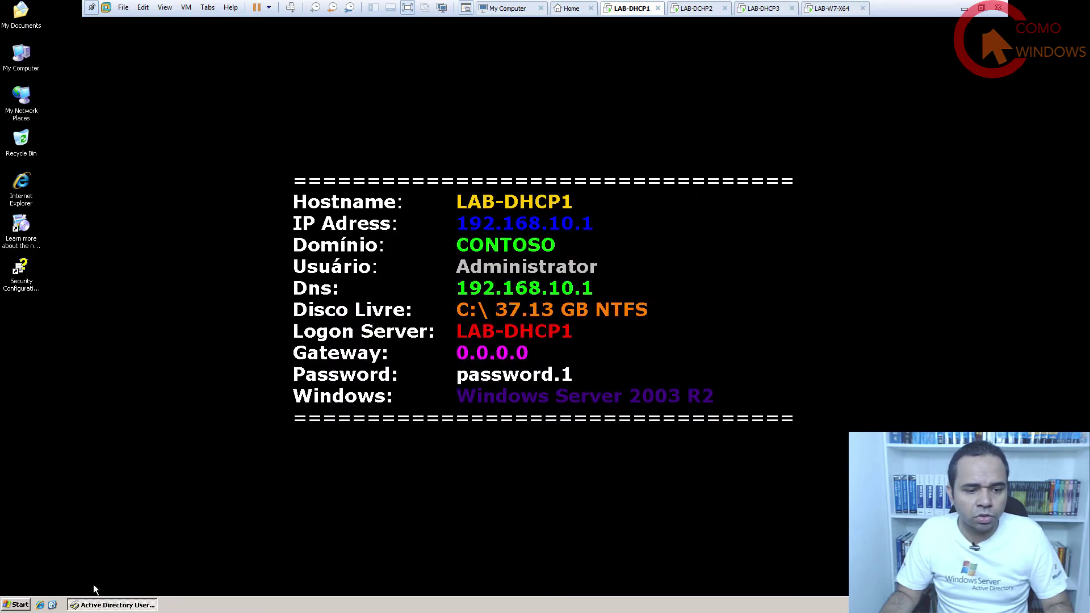
pyautogui.click(17, 605)
pyautogui.click(135, 439)
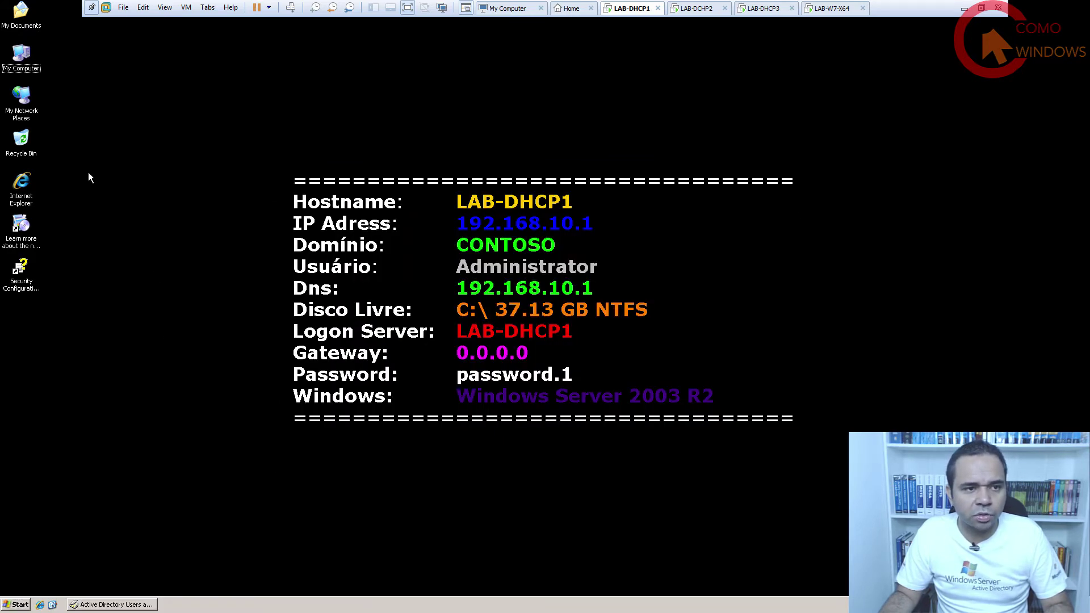
pyautogui.click(27, 69)
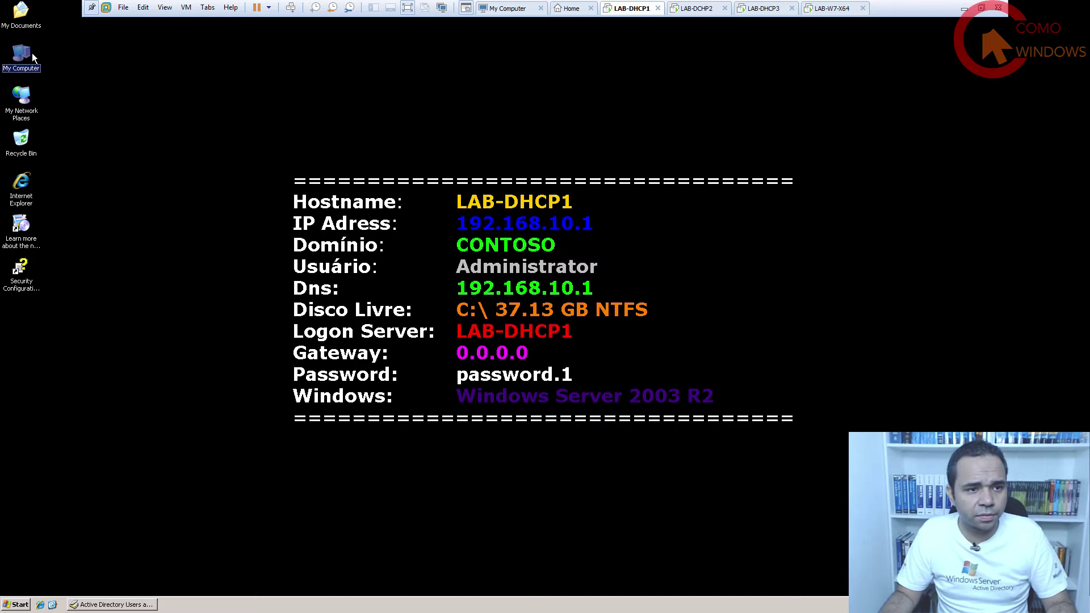
# Open C:\SCRIPTS\DHCP_EXPORT.CMD in Notepad for editing via My Computer.
pyautogui.doubleClick(32, 53)
pyautogui.moveTo(293, 148); pyautogui.dragTo(439, 144)
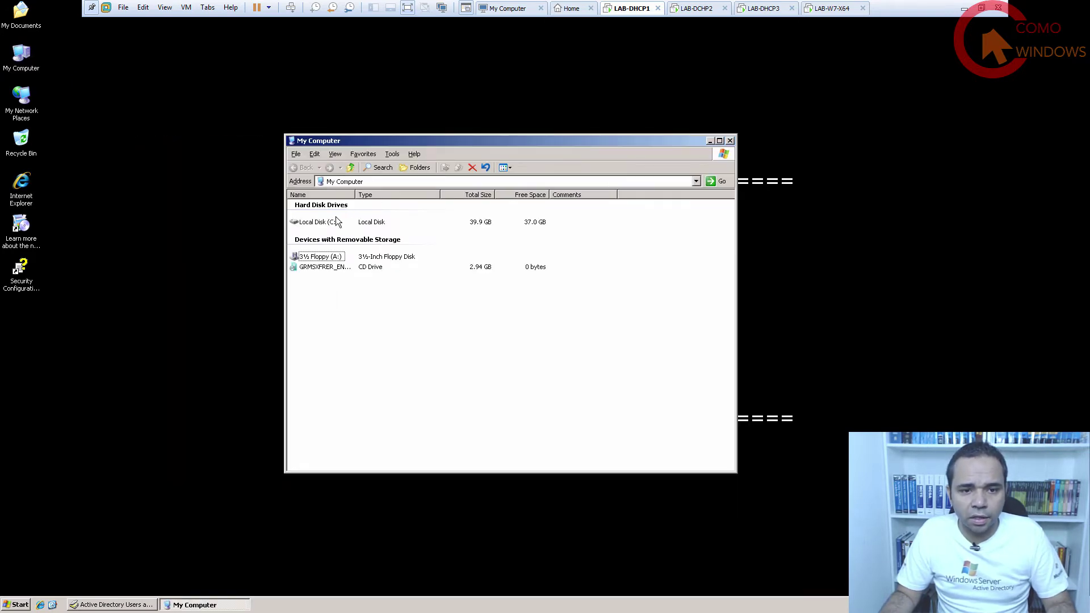
pyautogui.doubleClick(319, 222)
pyautogui.doubleClick(321, 244)
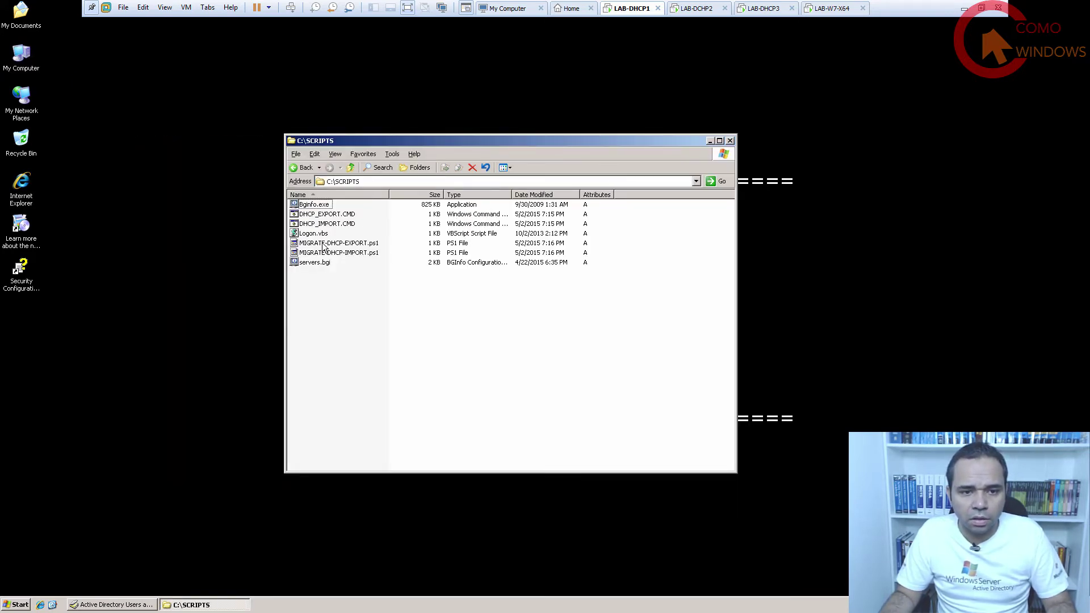
pyautogui.rightClick(335, 214)
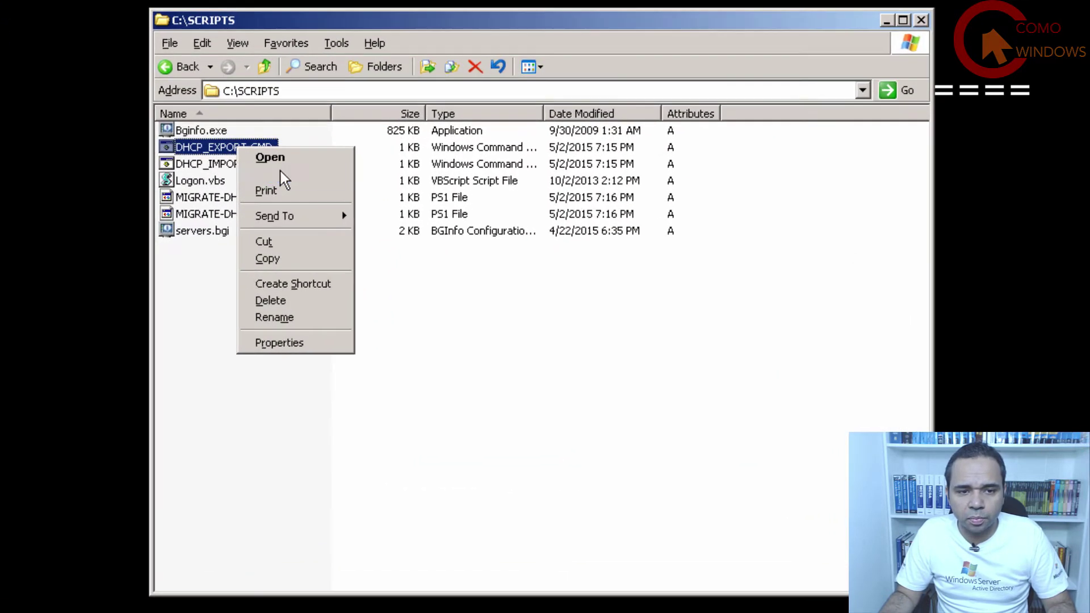
pyautogui.click(283, 179)
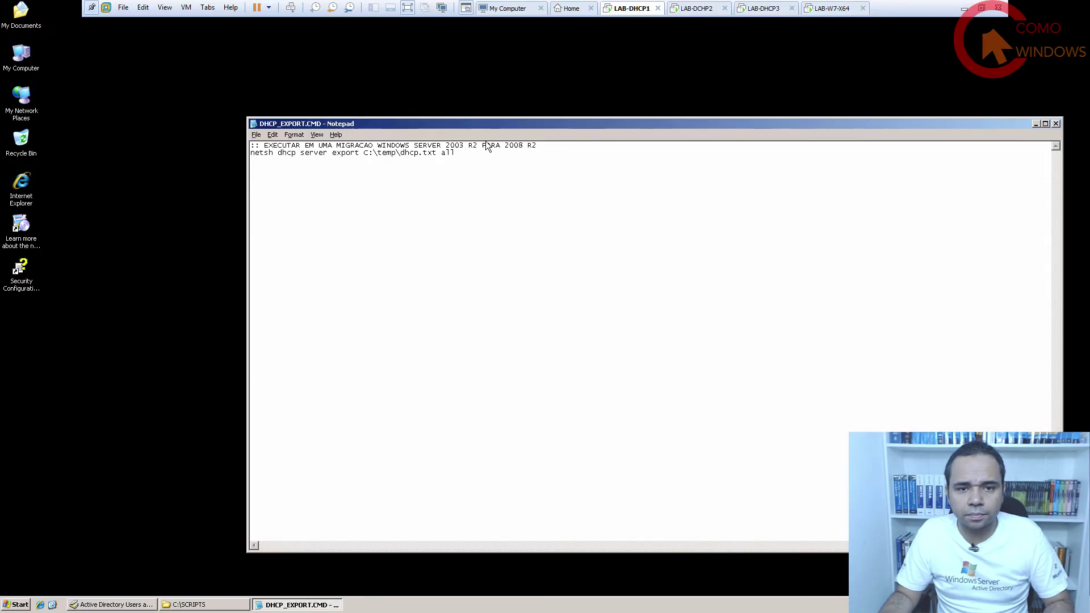
# Highlight each part of 'netsh dhcp server export C:\temp\dhcp.txt all': netsh, dhcp, all, the output path.
pyautogui.moveTo(251, 43); pyautogui.dragTo(0, 21)
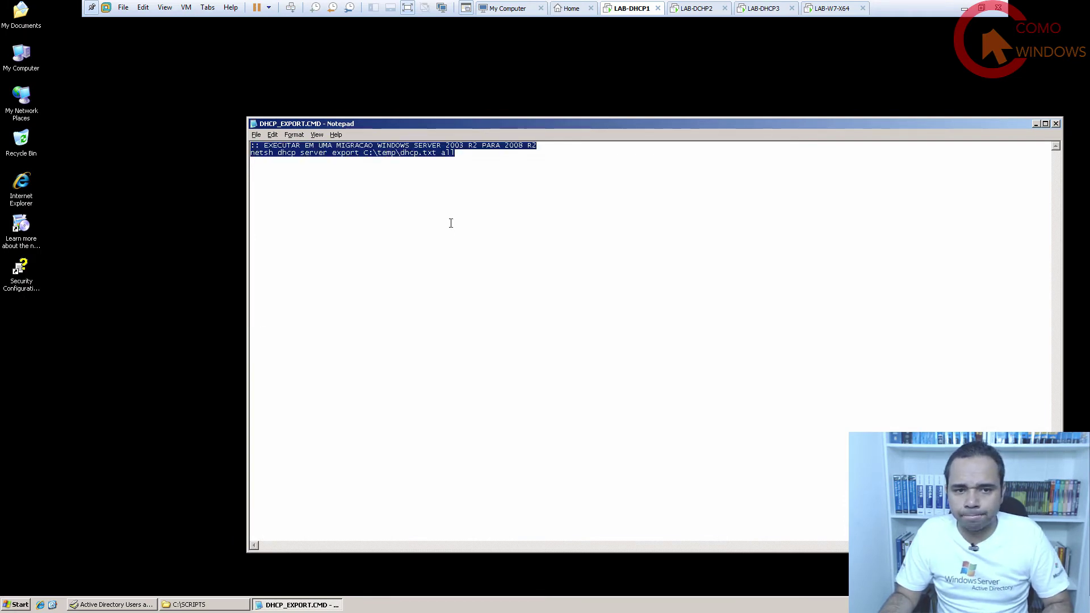
pyautogui.click(251, 152)
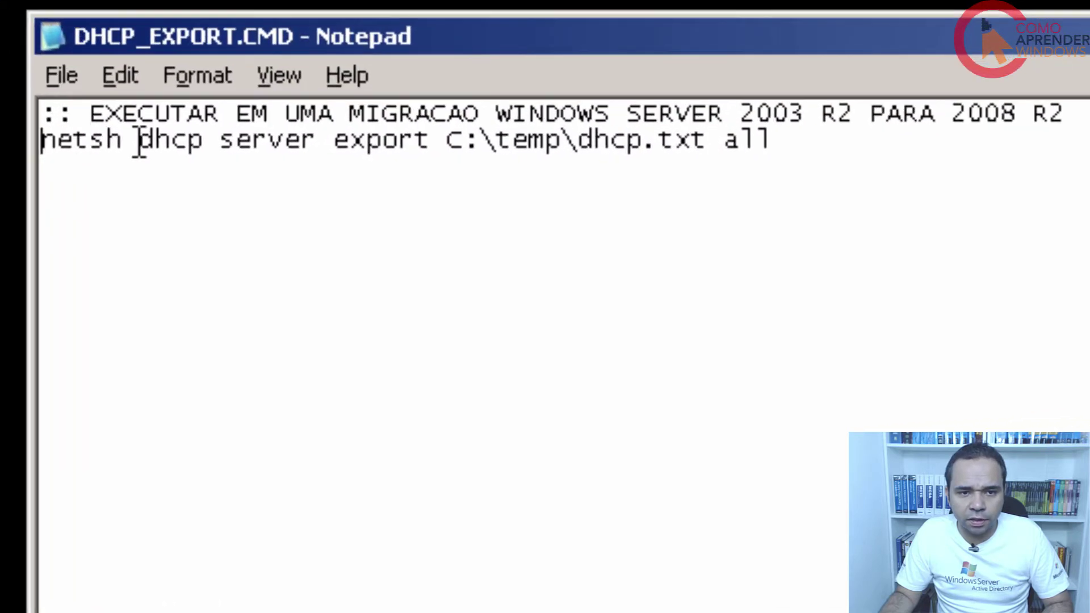
pyautogui.moveTo(139, 142); pyautogui.dragTo(467, 146)
pyautogui.click(331, 323)
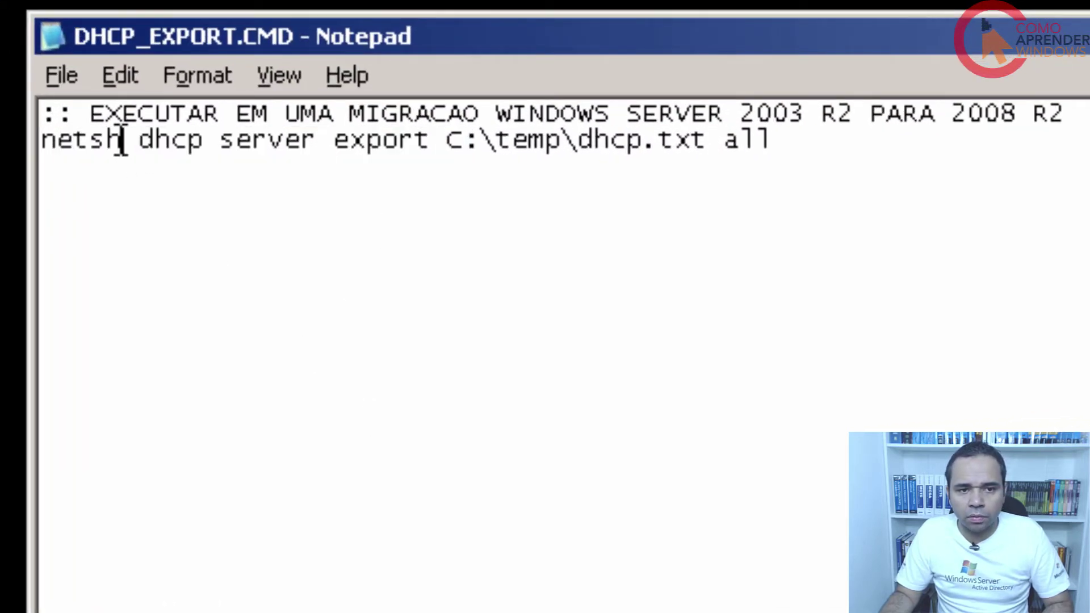
pyautogui.moveTo(121, 141); pyautogui.dragTo(33, 137)
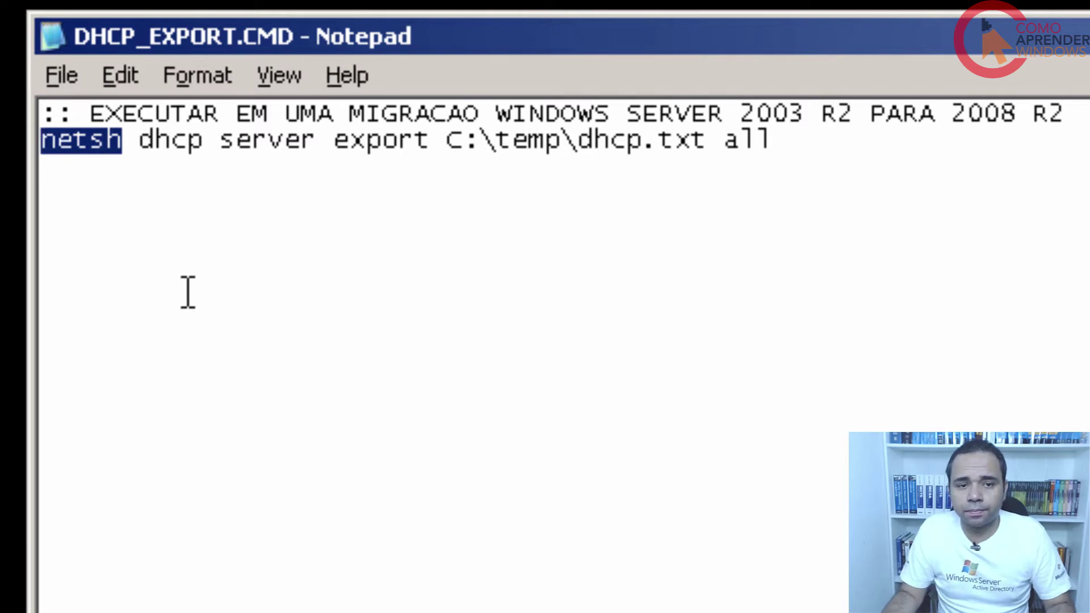
pyautogui.moveTo(139, 142); pyautogui.dragTo(434, 143)
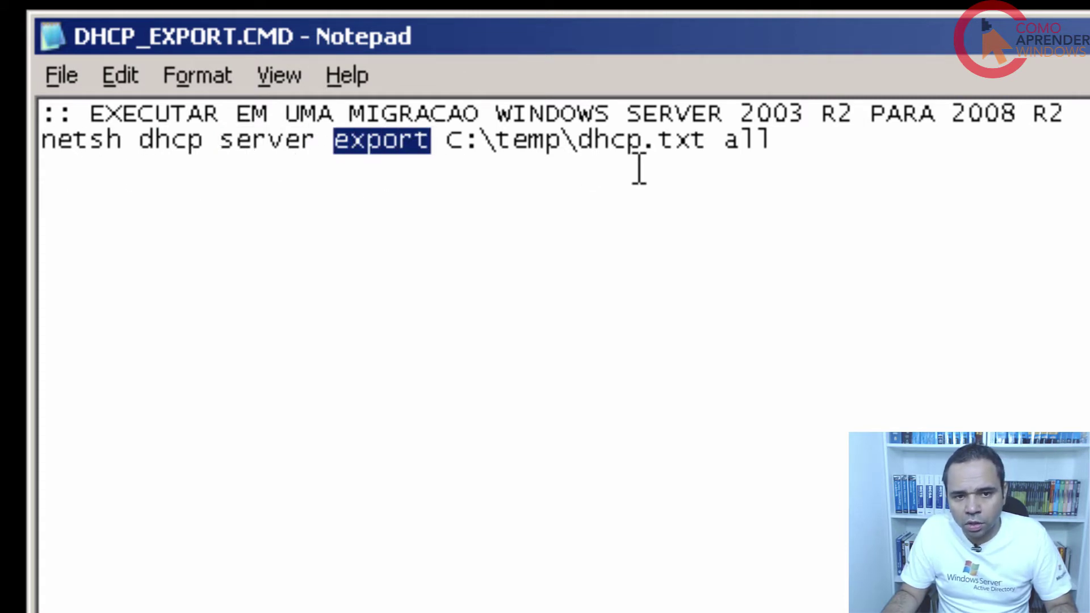
pyautogui.moveTo(721, 140); pyautogui.dragTo(775, 142)
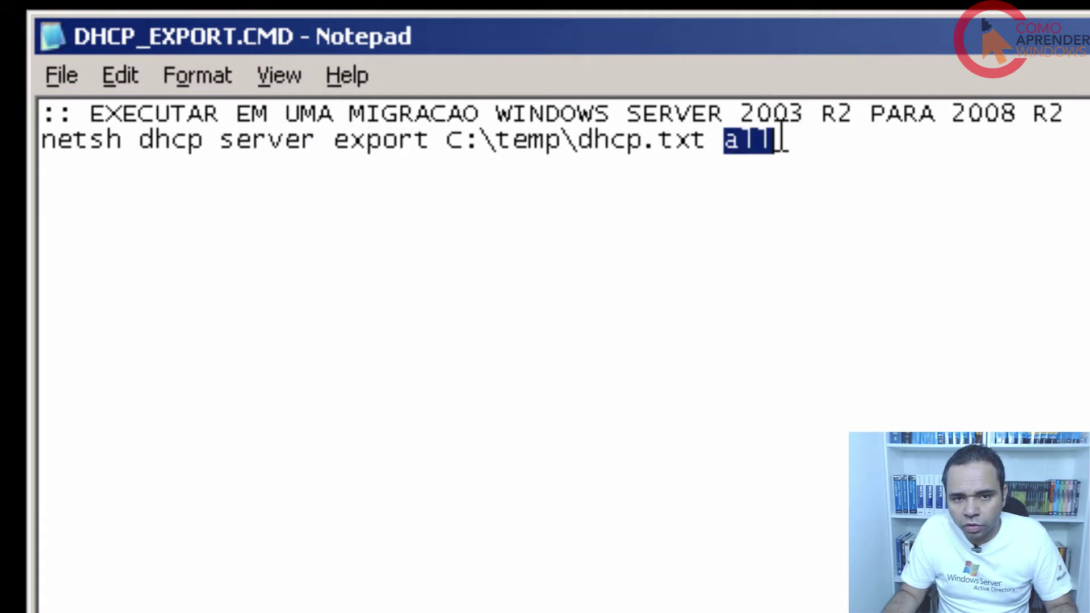
pyautogui.moveTo(324, 139); pyautogui.dragTo(231, 109)
pyautogui.click(334, 143)
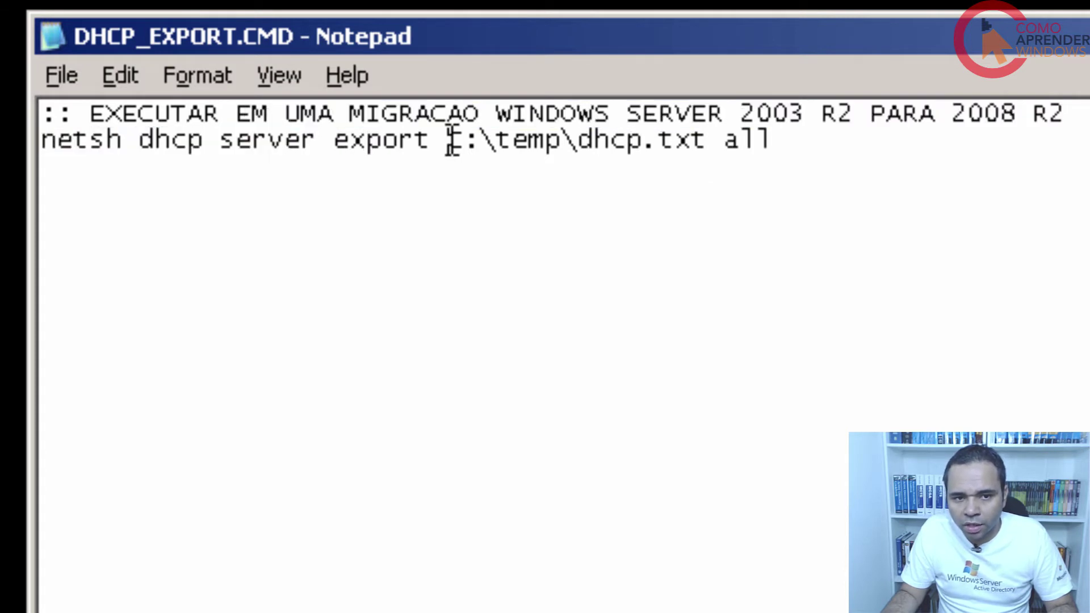
pyautogui.moveTo(449, 141); pyautogui.dragTo(708, 149)
pyautogui.click(590, 139)
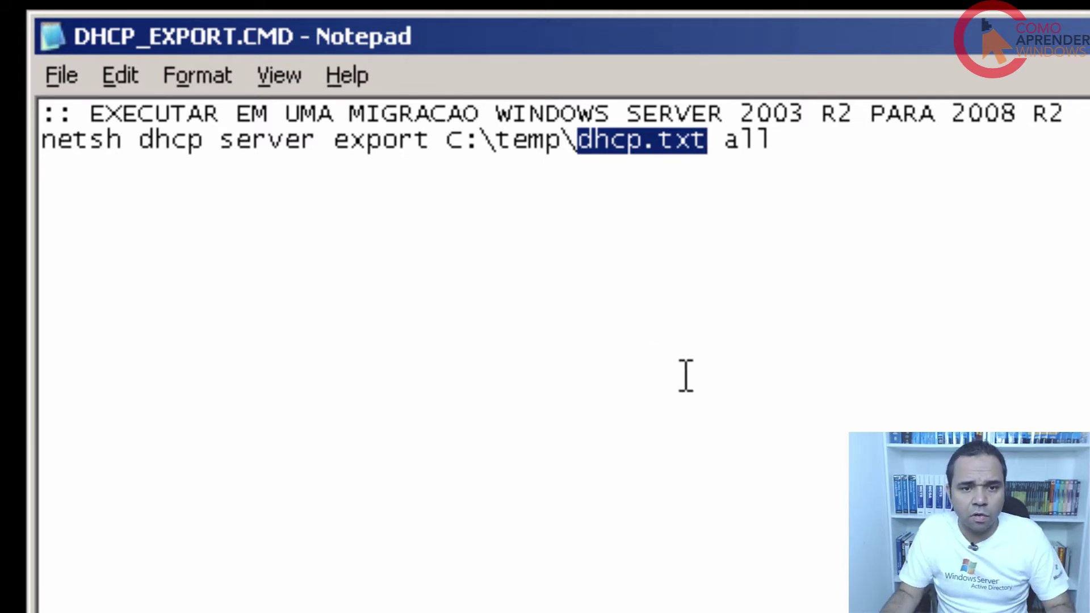
pyautogui.moveTo(448, 142); pyautogui.dragTo(560, 180)
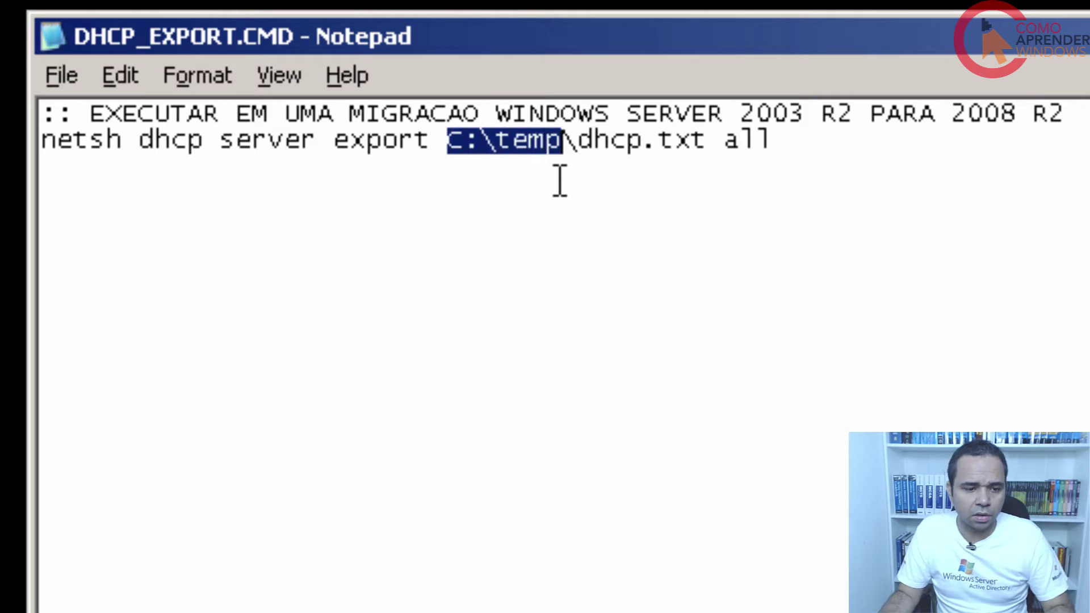
# Go up from SCRIPTS to C:\, create a new folder named TEMP, and open it.
pyautogui.hotkey('alt', 'Tab')
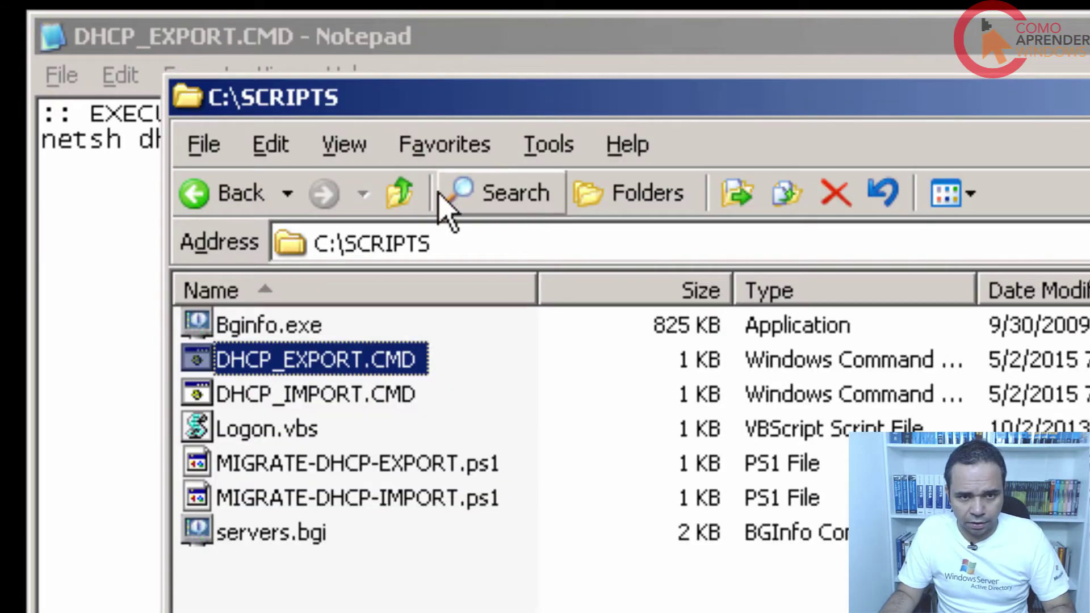
pyautogui.click(403, 196)
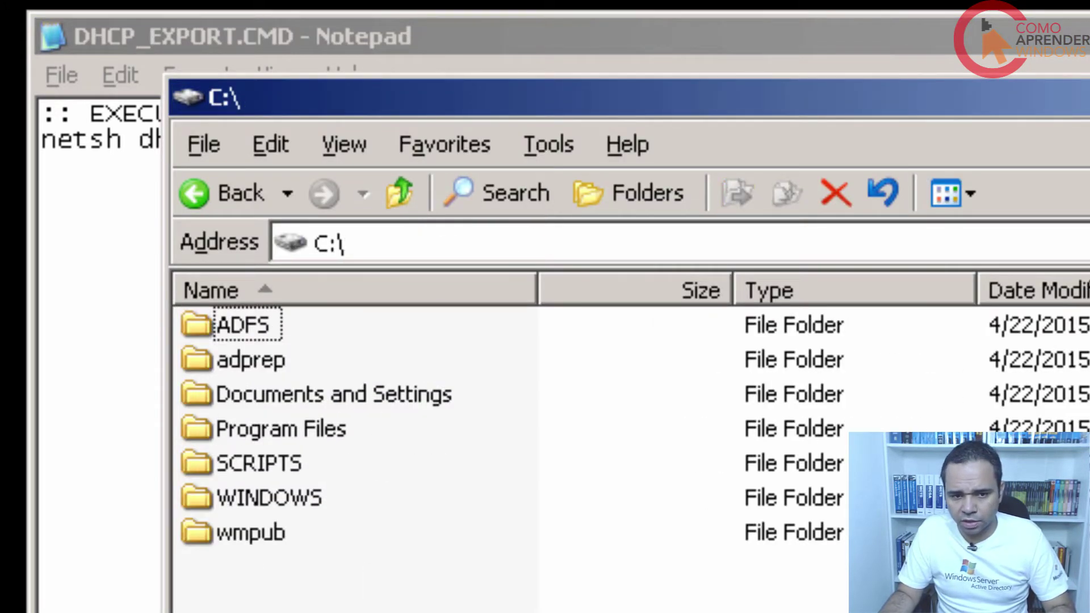
pyautogui.hotkey('alt', 'f')
pyautogui.write('wf')
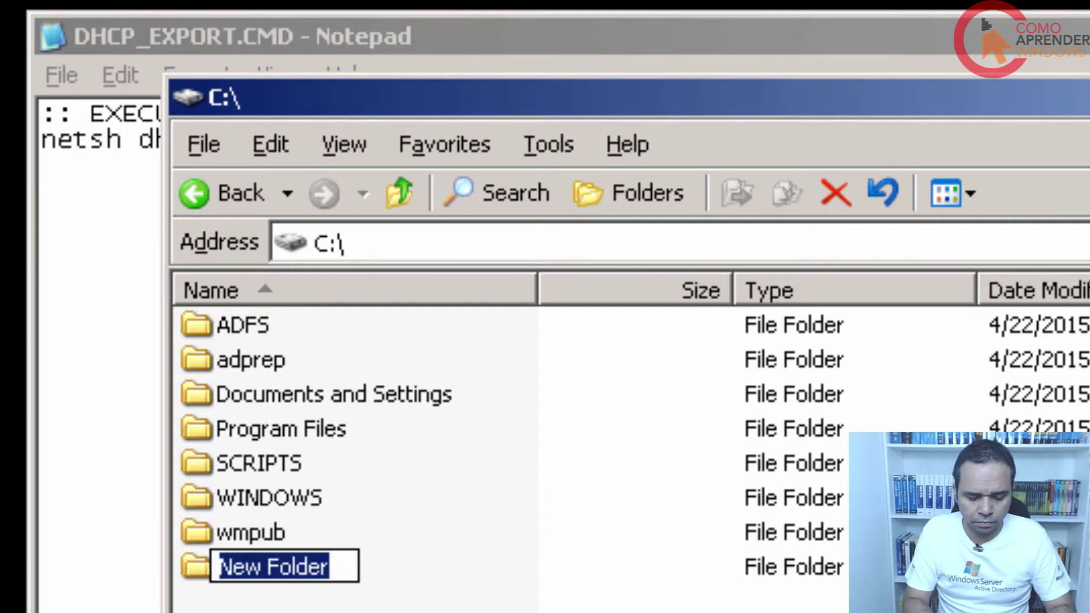
pyautogui.write('TEMP')
pyautogui.press('Return')
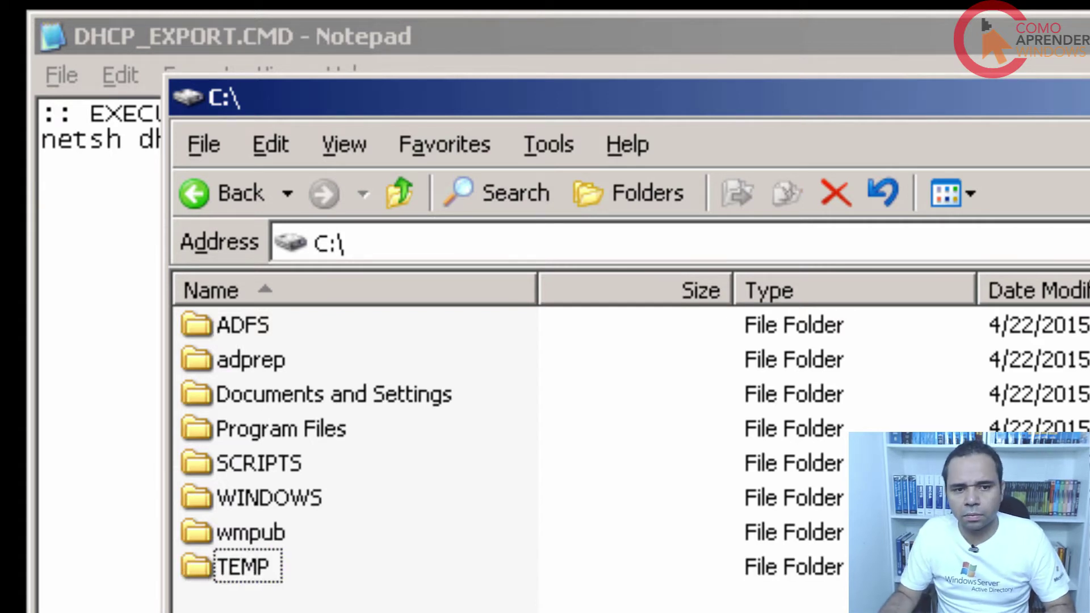
pyautogui.click(235, 570)
pyautogui.doubleClick(243, 570)
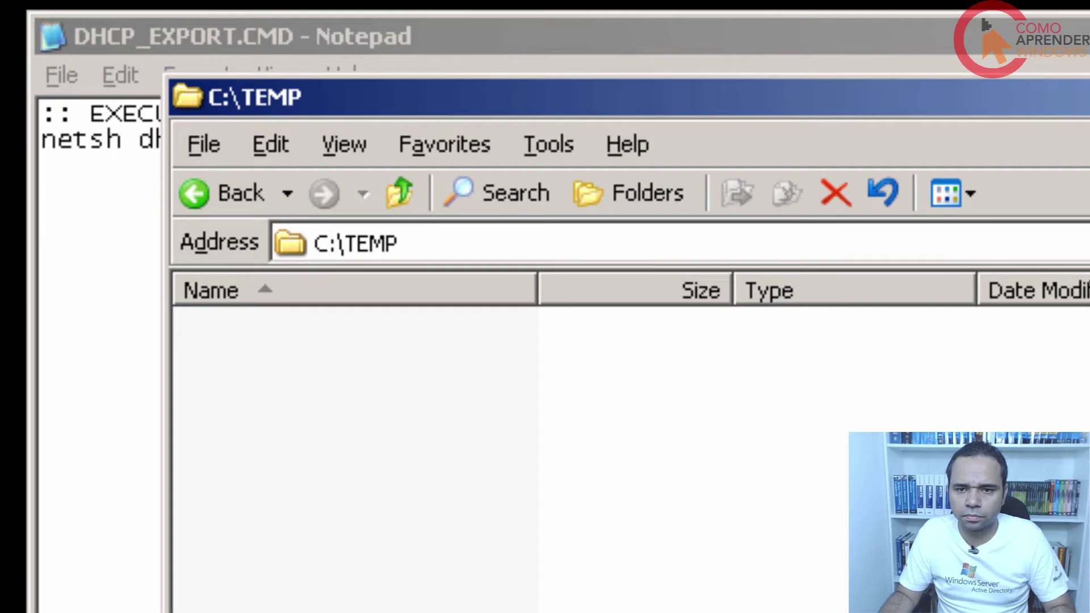
pyautogui.moveTo(340, 97); pyautogui.dragTo(731, 174)
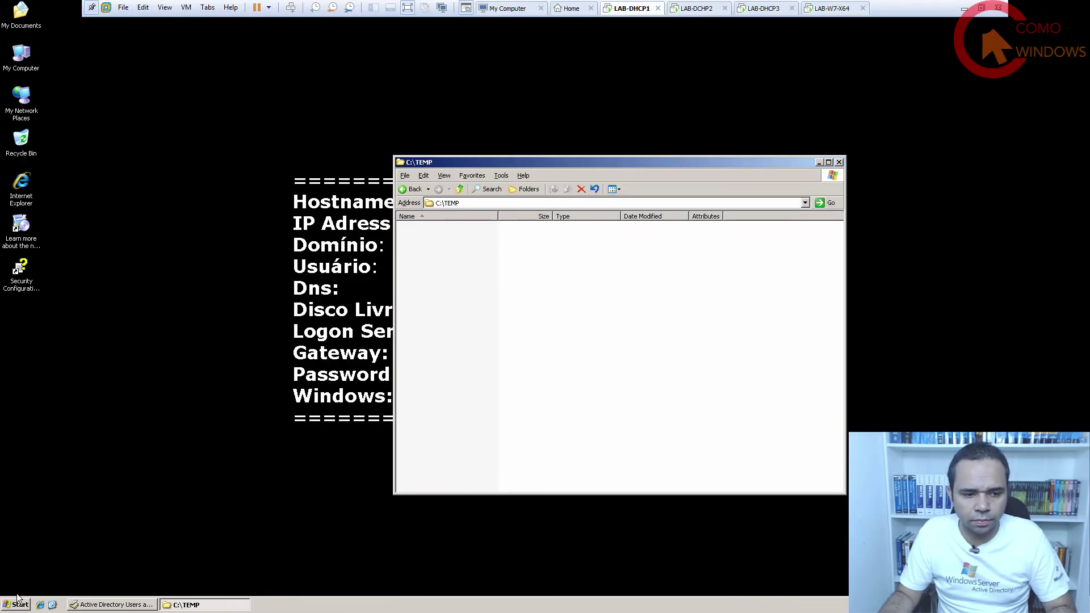
# Start a Command Prompt from Run and change into C:\SCRIPTS with CD\ and CD SCRIPTS.
pyautogui.click(18, 599)
pyautogui.click(80, 542)
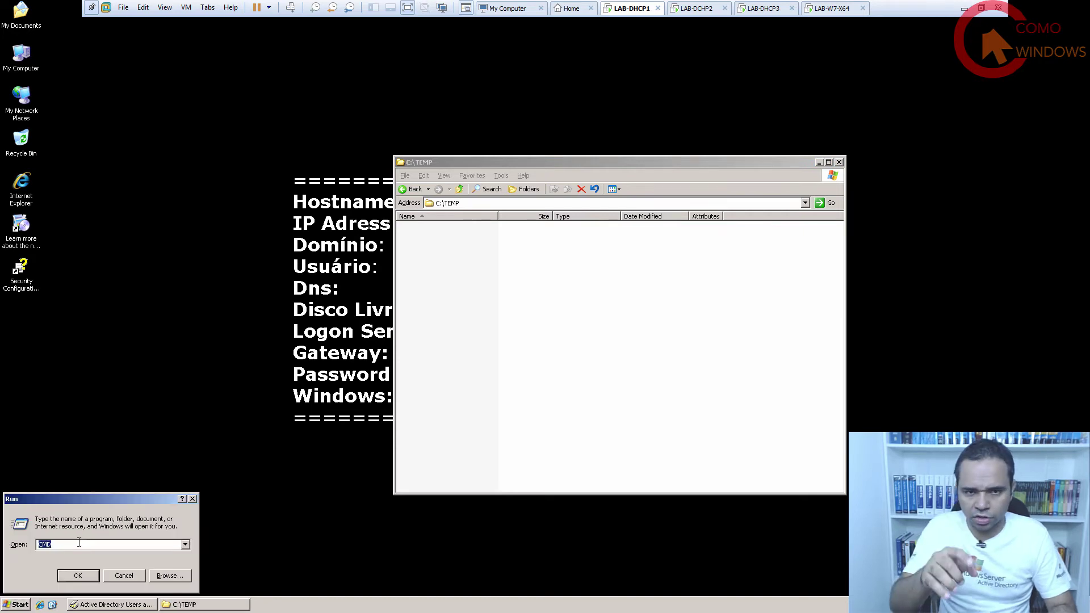
pyautogui.press('Return')
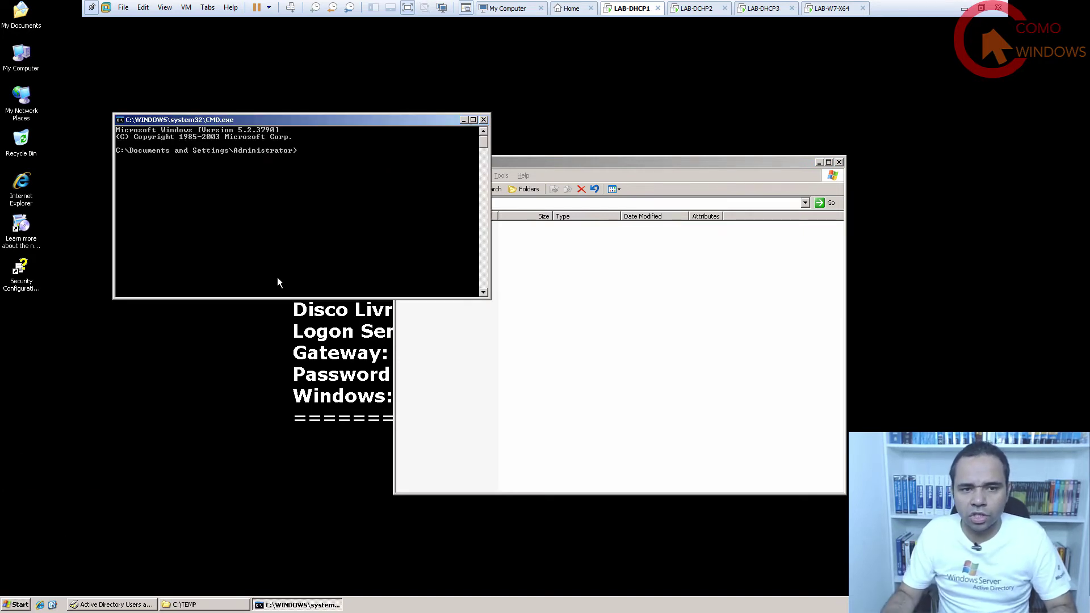
pyautogui.moveTo(638, 309); pyautogui.dragTo(691, 299)
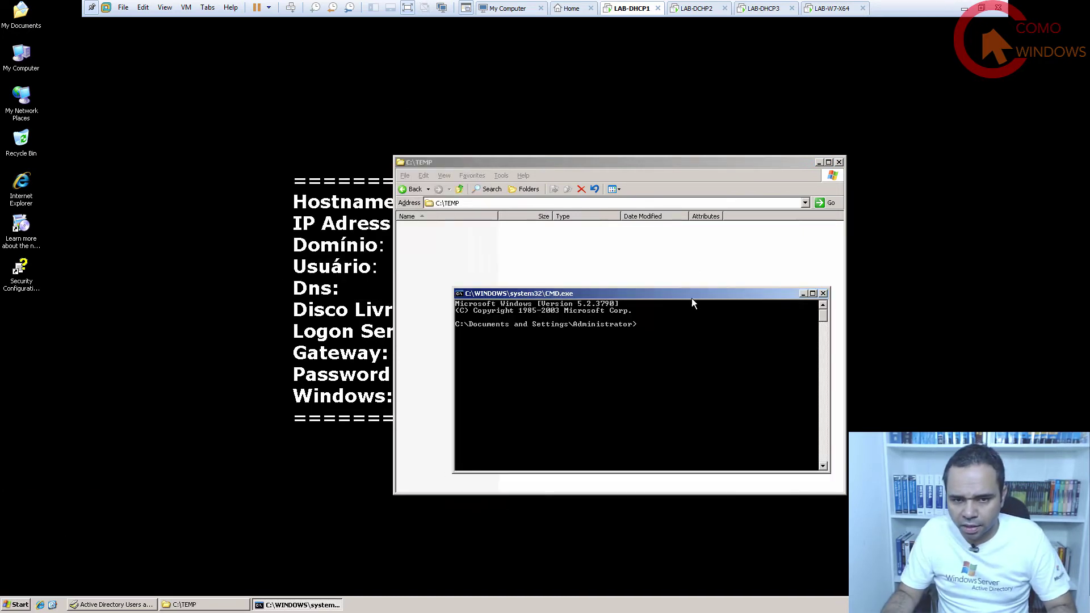
pyautogui.write('CD\\')
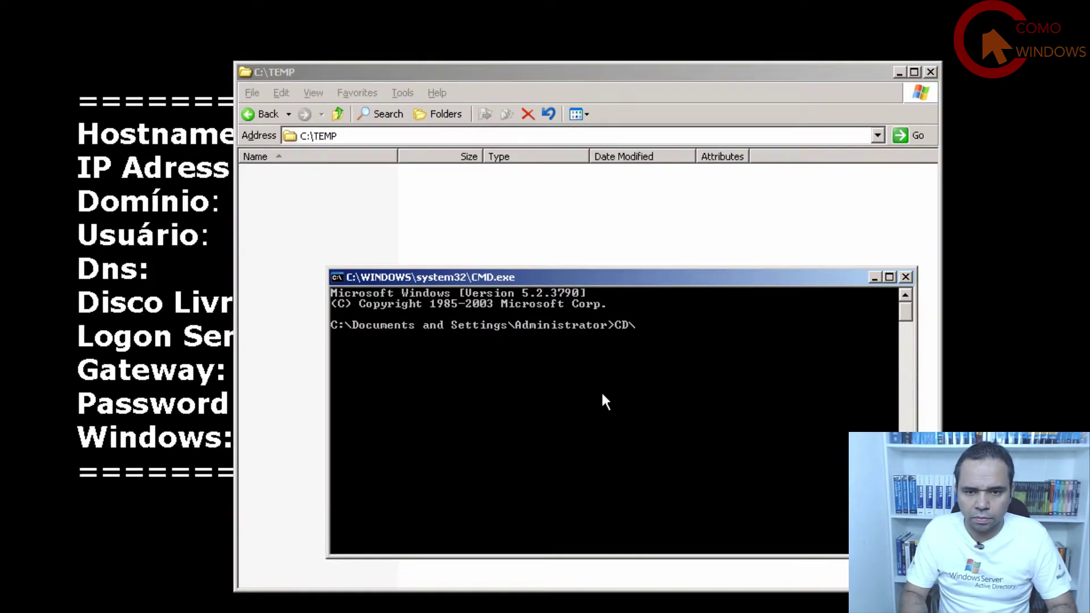
pyautogui.press('Return')
pyautogui.write('CD SCRIPTS')
pyautogui.press('Return')
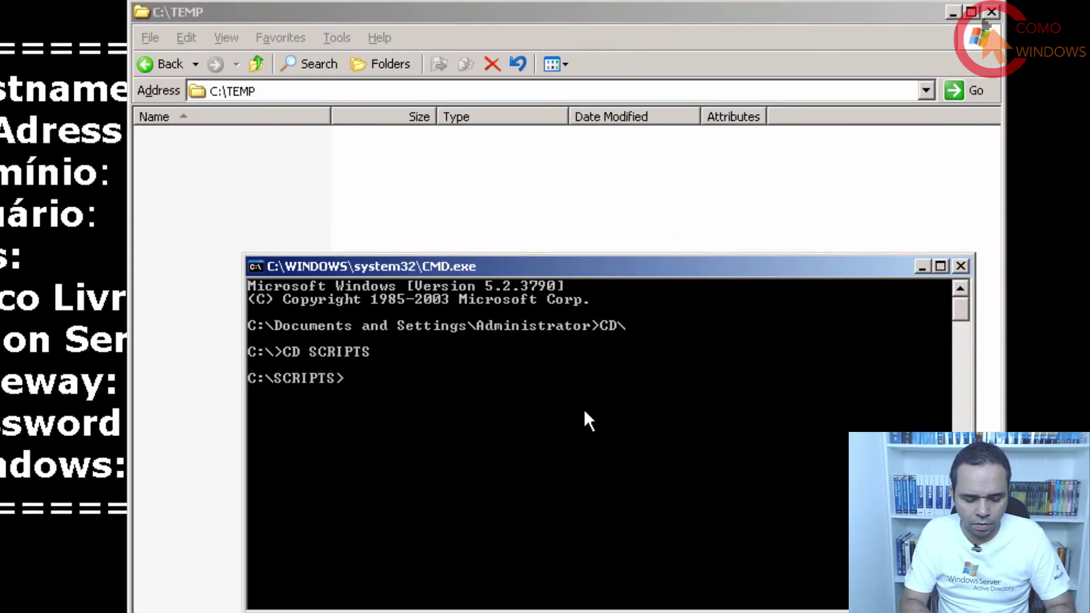
# Run DHCP_EXPORT.CMD to produce C:\TEMP\dhcp.txt, then close the command and TEMP windows.
pyautogui.write('DHC')
pyautogui.press('Tab')
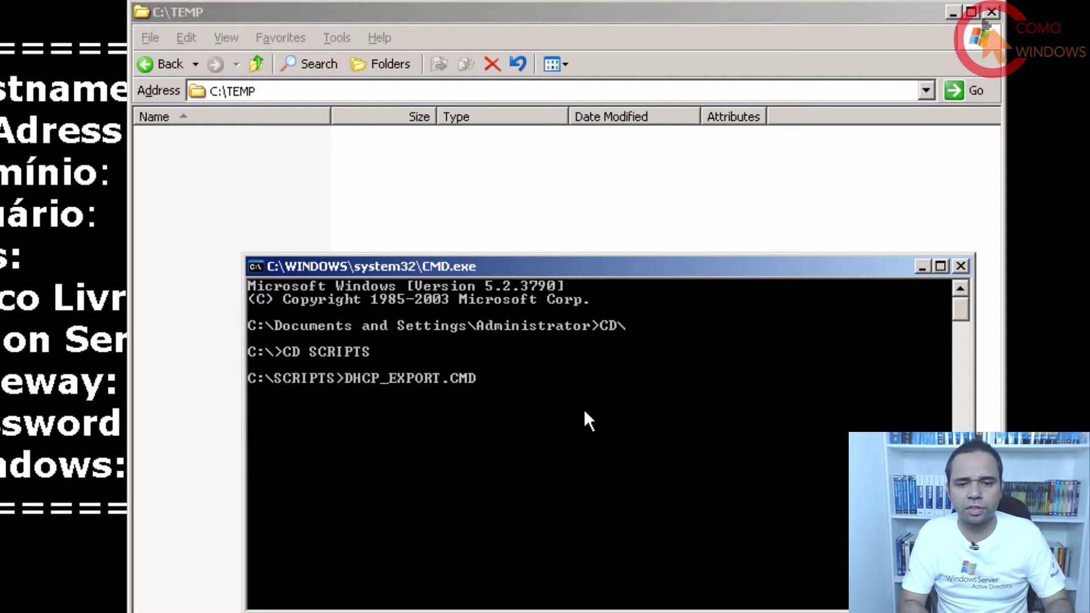
pyautogui.press('Return')
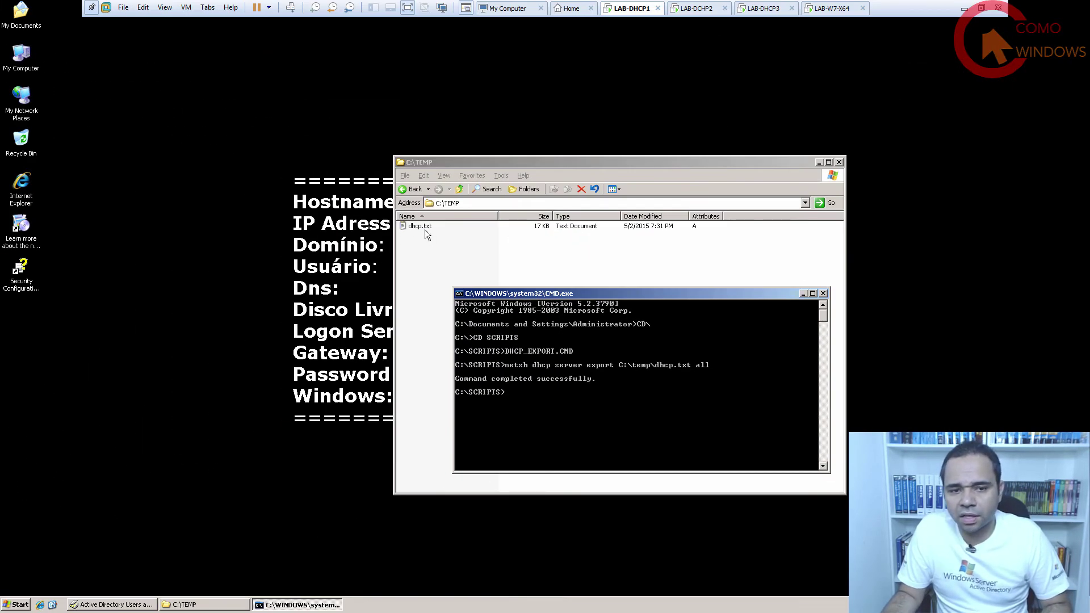
pyautogui.click(823, 294)
pyautogui.click(839, 163)
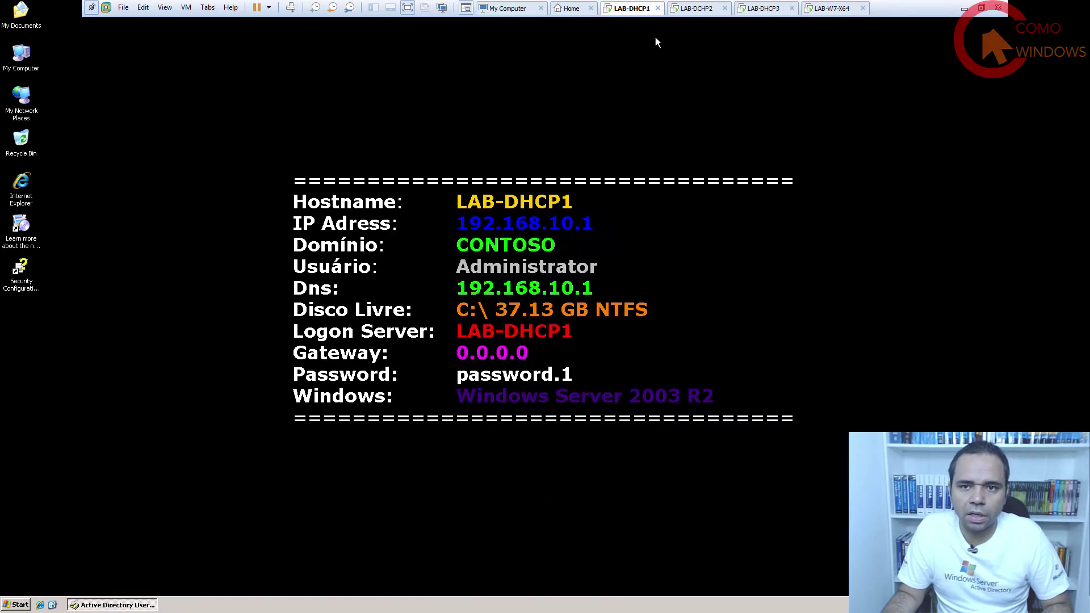
# On LAB-DHCP2, create a new folder named TEMP at the root of C:.
pyautogui.click(703, 12)
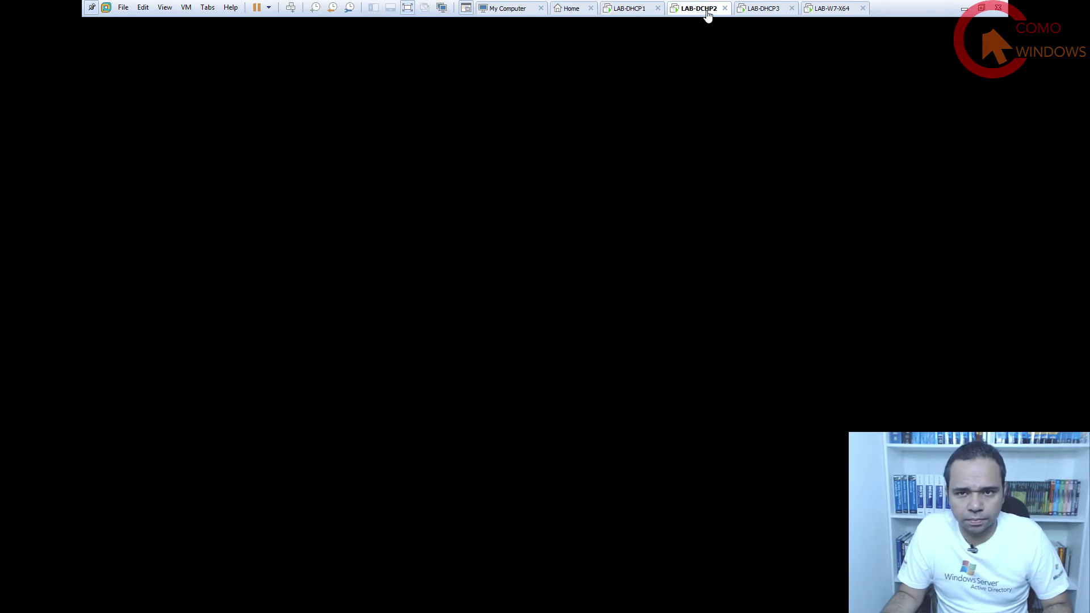
pyautogui.rightClick(359, 298)
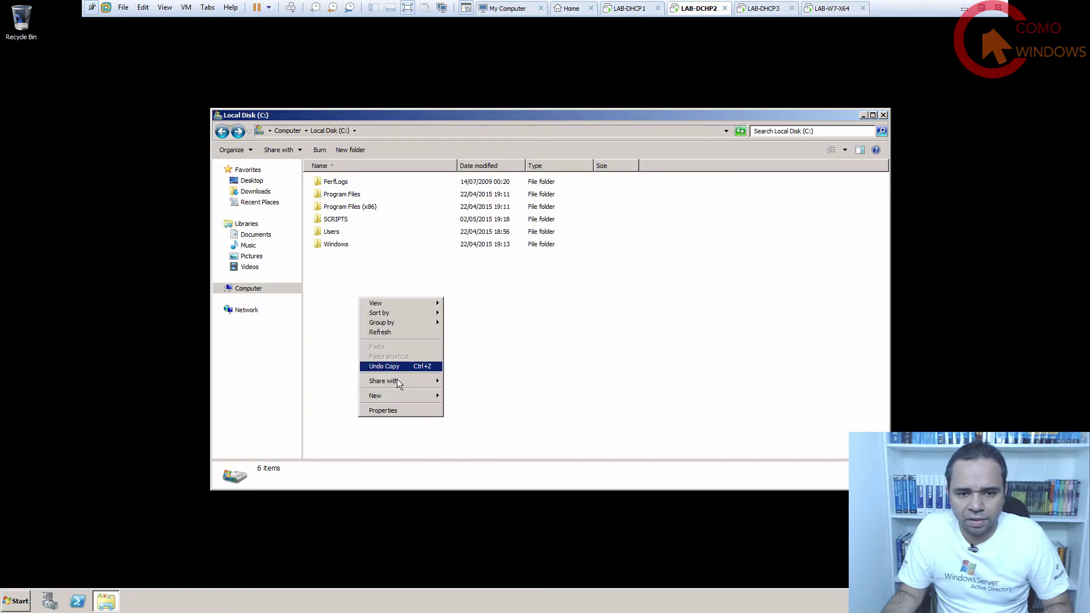
pyautogui.moveTo(395, 394)
pyautogui.click(469, 396)
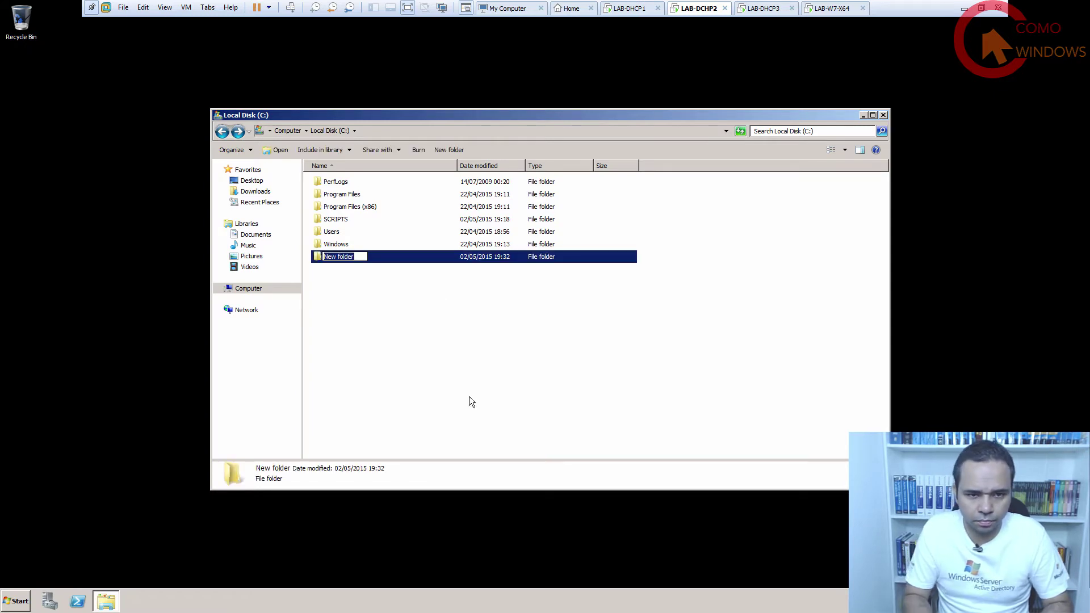
pyautogui.write('TEMP')
pyautogui.press('Return')
pyautogui.click(469, 396)
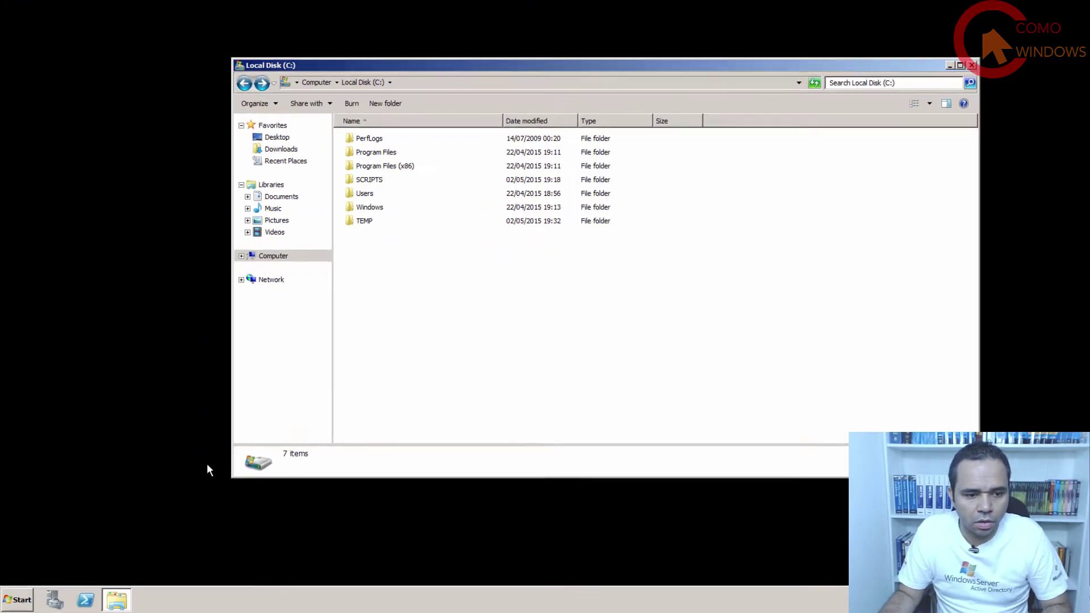
# Open the C$ share on 192.168.10.1 and select dhcp.txt in its TEMP folder.
pyautogui.click(16, 601)
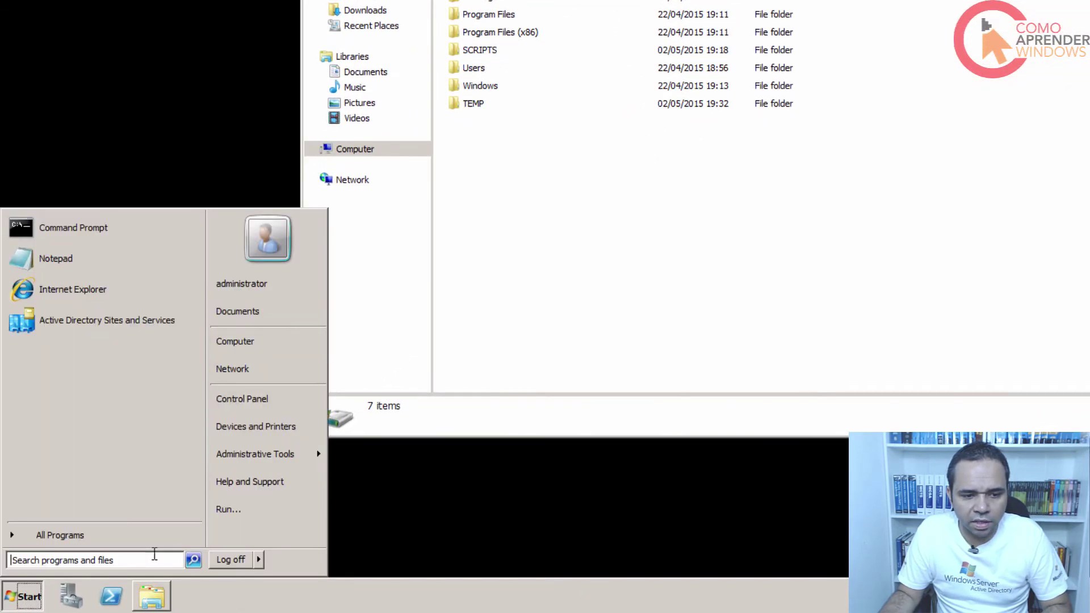
pyautogui.click(268, 503)
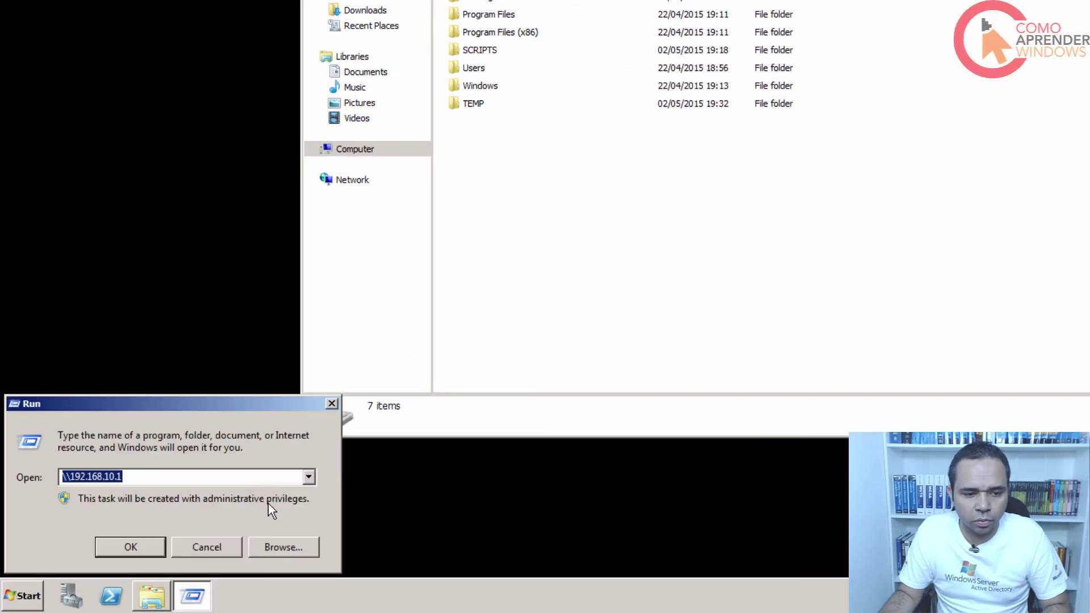
pyautogui.write('\\192.168.10.1\\C')
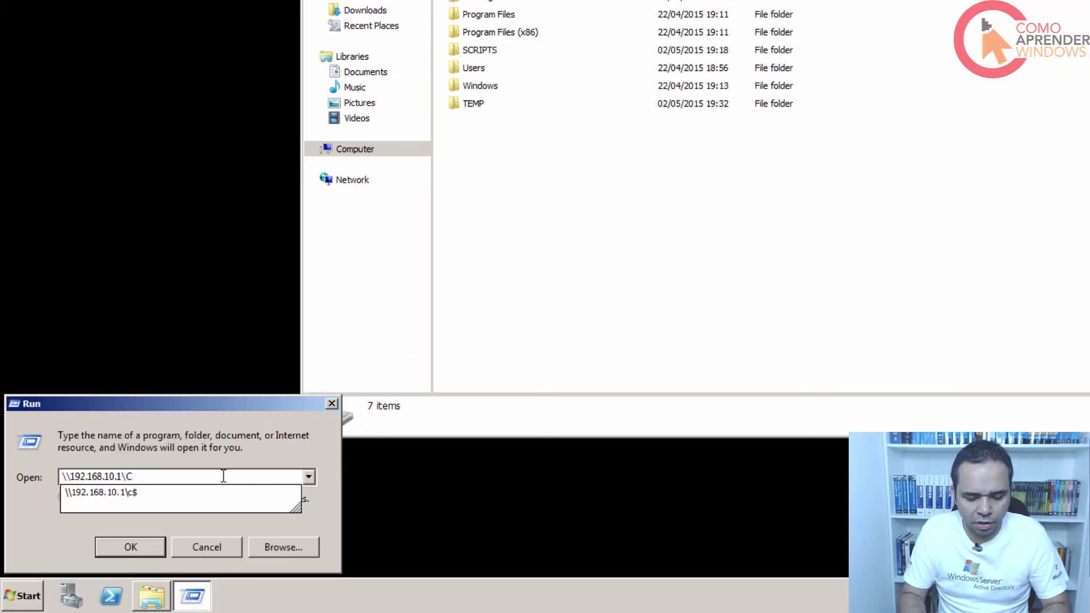
pyautogui.write('$')
pyautogui.press('Return')
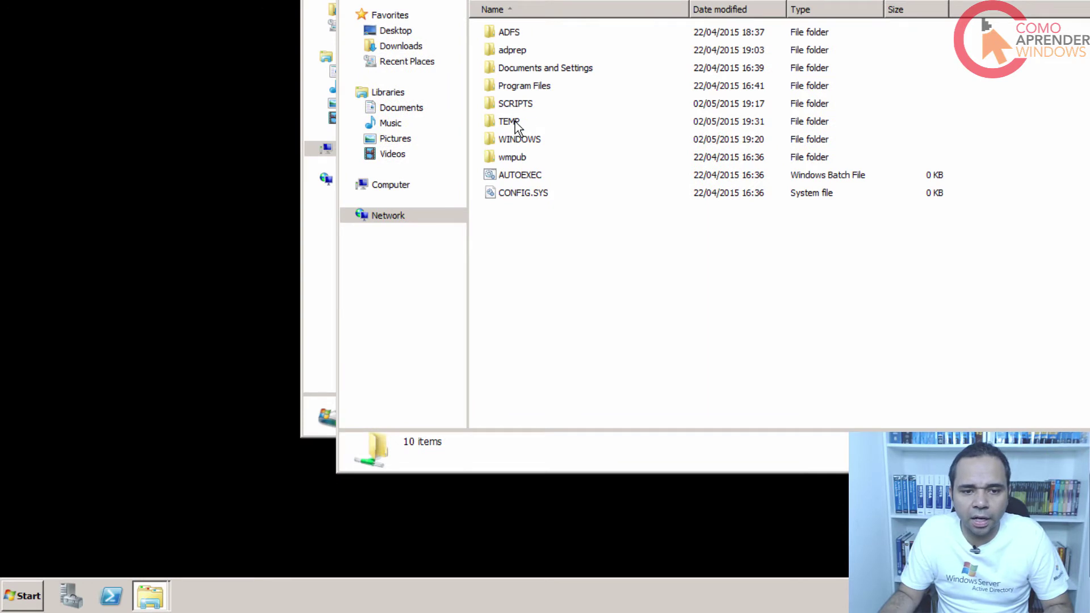
pyautogui.doubleClick(514, 122)
pyautogui.click(513, 38)
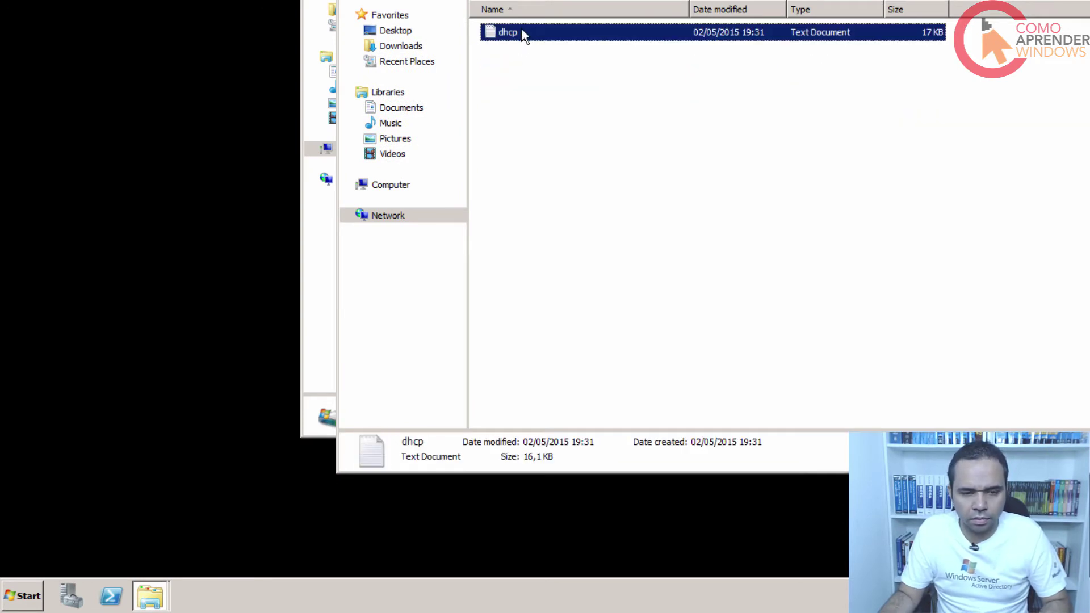
# Paste dhcp.txt into the local C:\TEMP folder, then switch to the LAB-DHCP1 machine.
pyautogui.hotkey('alt', 'Tab')
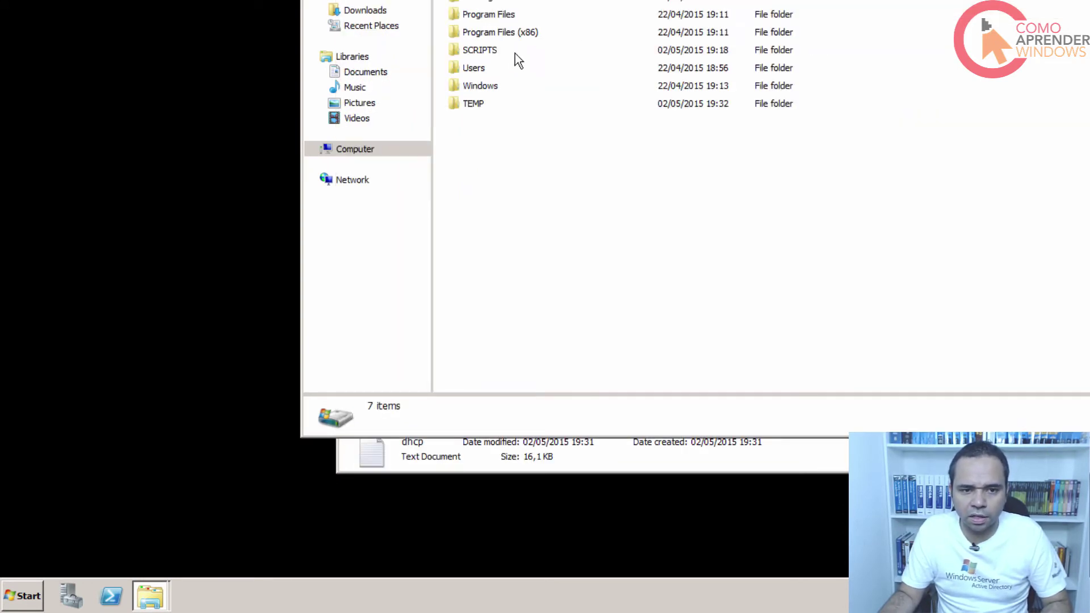
pyautogui.doubleClick(473, 104)
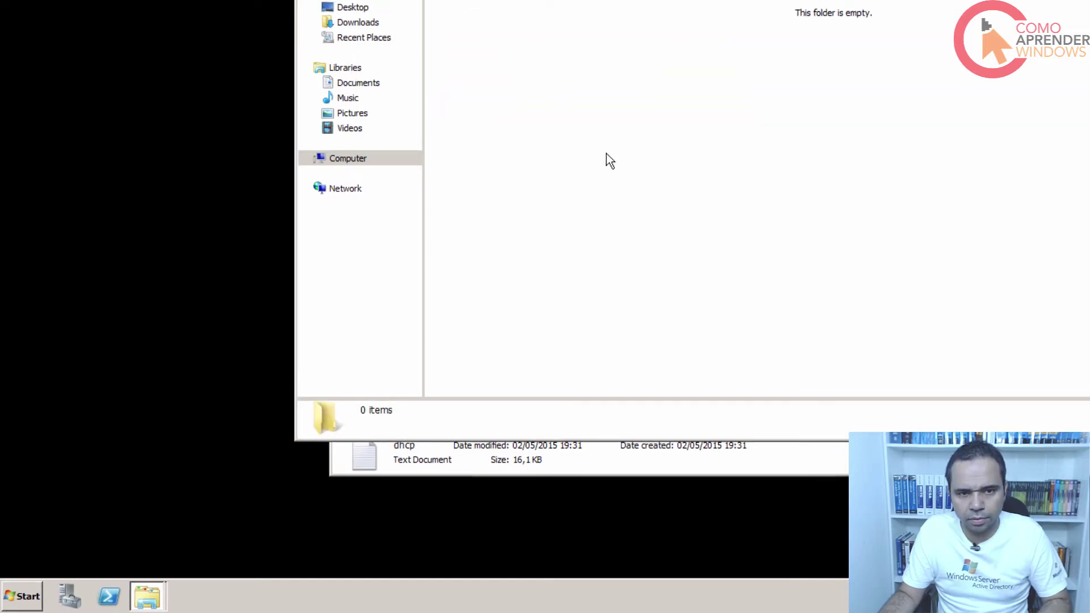
pyautogui.hotkey('ctrl', 'v')
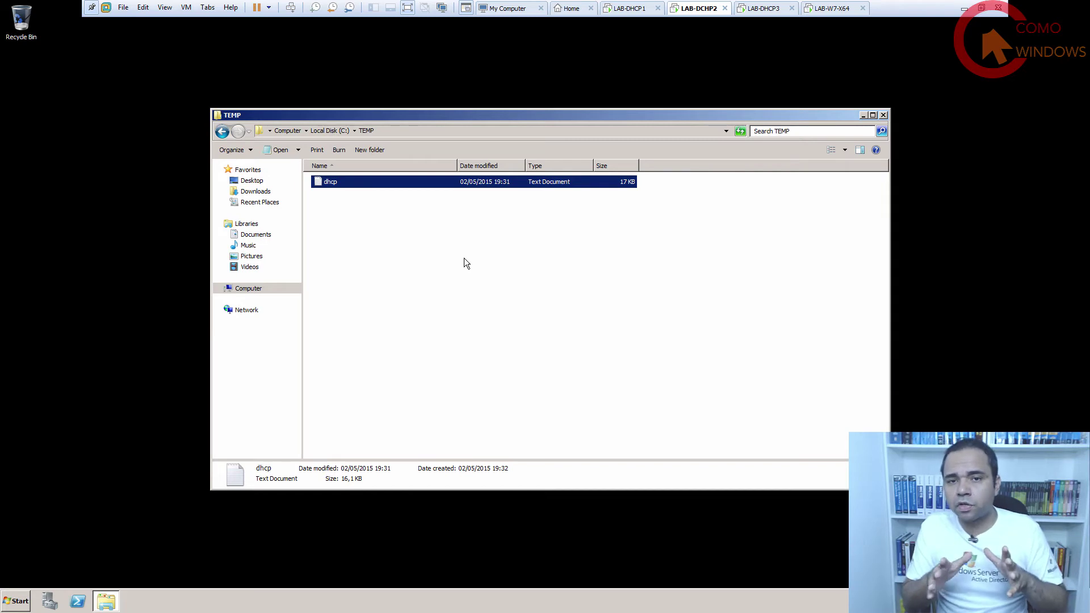
pyautogui.click(630, 8)
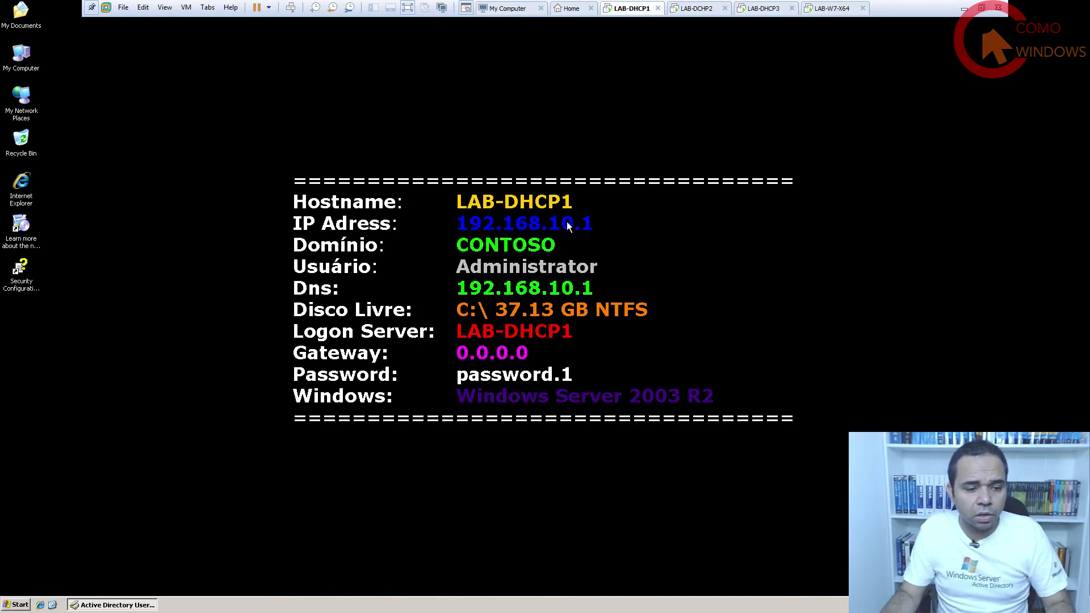
# Open the DHCP console, stop lab-dhcp1's DHCP Server service via All Tasks > Stop, then close it.
pyautogui.click(21, 604)
pyautogui.moveTo(93, 457)
pyautogui.moveTo(160, 463)
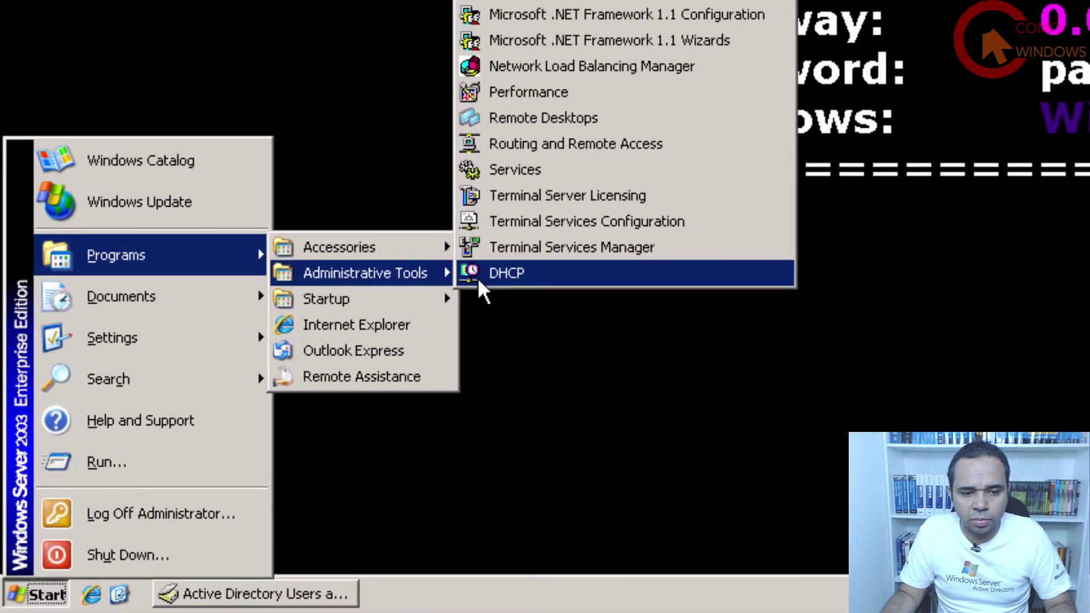
pyautogui.click(478, 277)
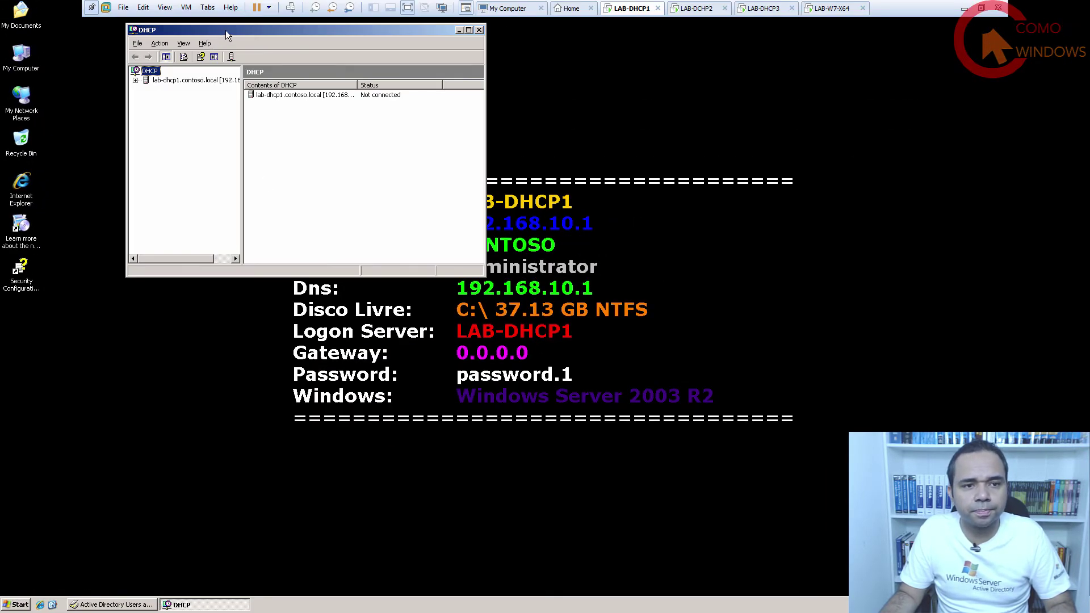
pyautogui.doubleClick(146, 81)
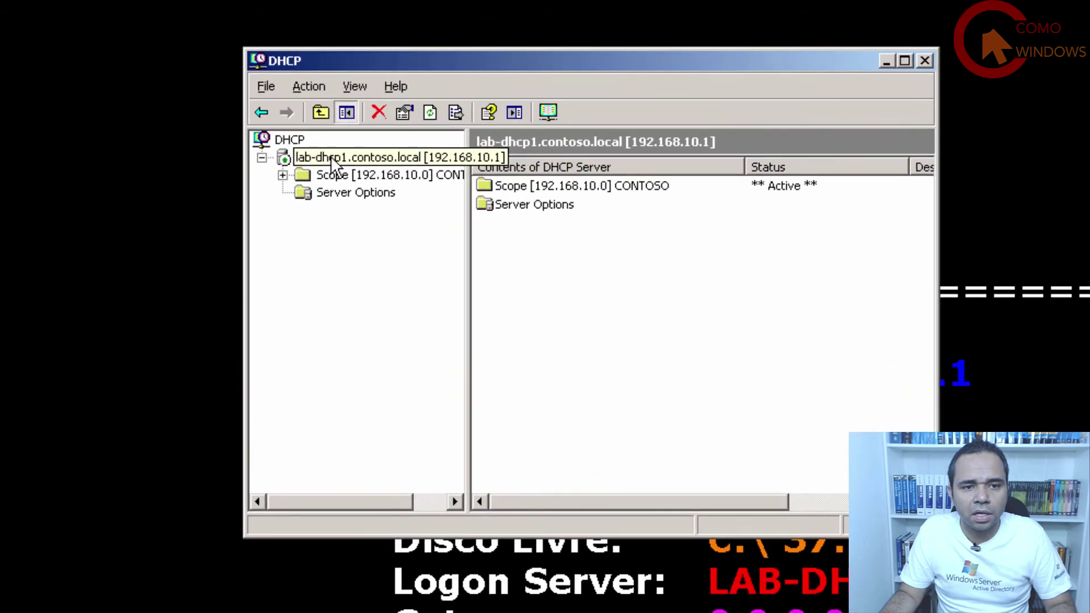
pyautogui.rightClick(330, 156)
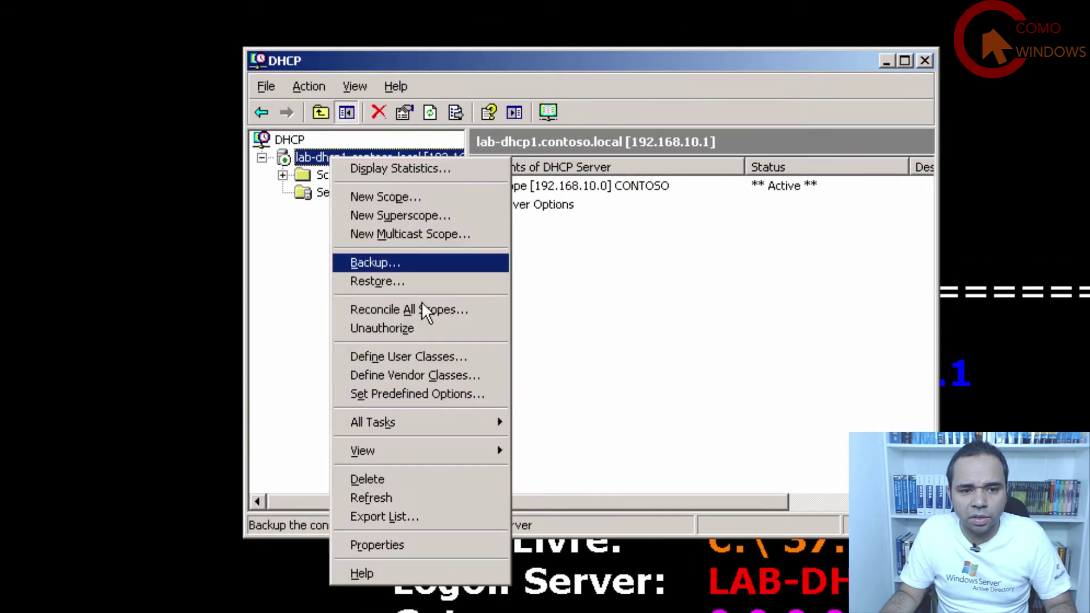
pyautogui.moveTo(414, 424)
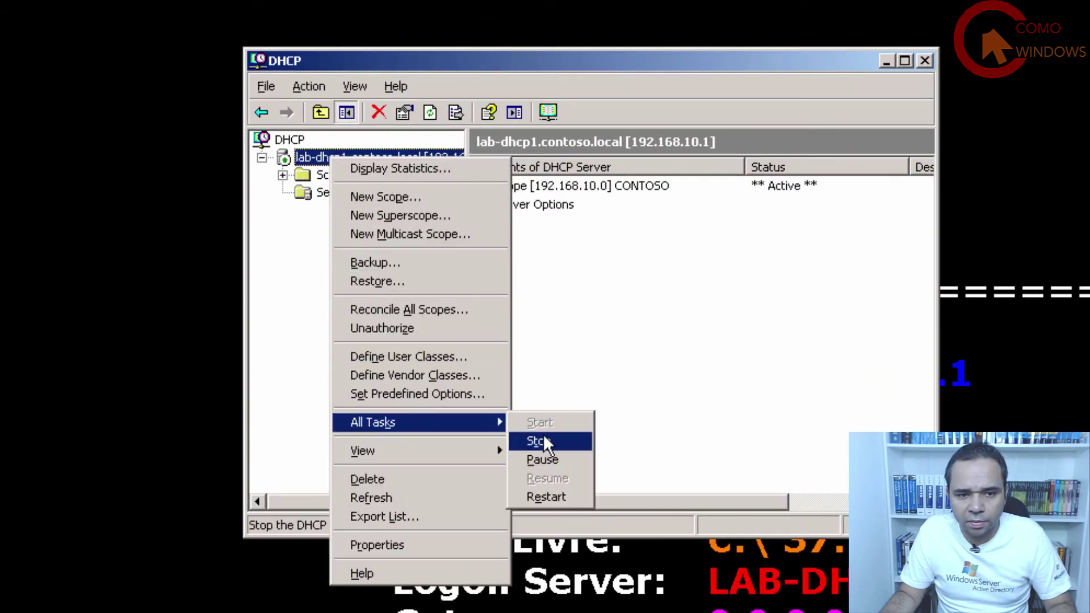
pyautogui.click(543, 438)
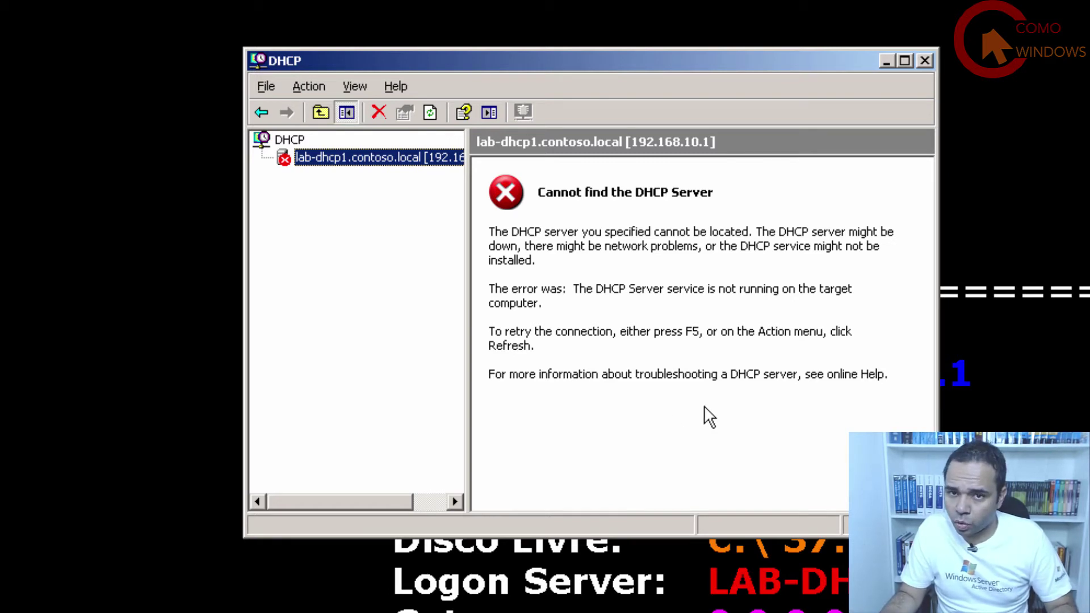
pyautogui.click(925, 60)
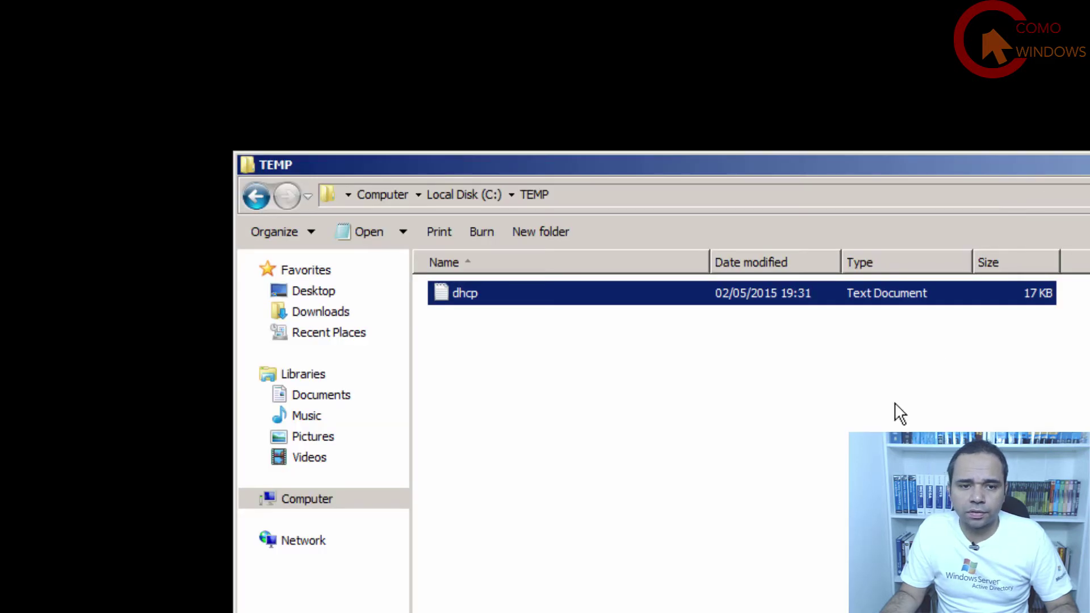
# Back on LAB-DHCP2, open a Command Prompt and change to C:\ with CD\.
pyautogui.click(842, 514)
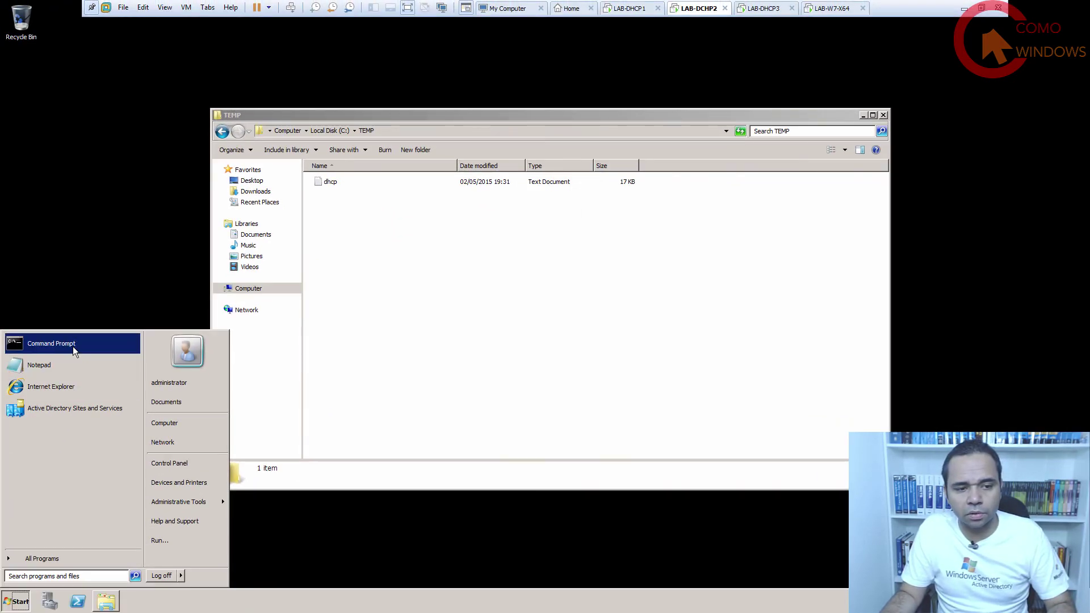
pyautogui.click(73, 345)
pyautogui.moveTo(285, 97); pyautogui.dragTo(538, 219)
pyautogui.write('CD\\')
pyautogui.press('Return')
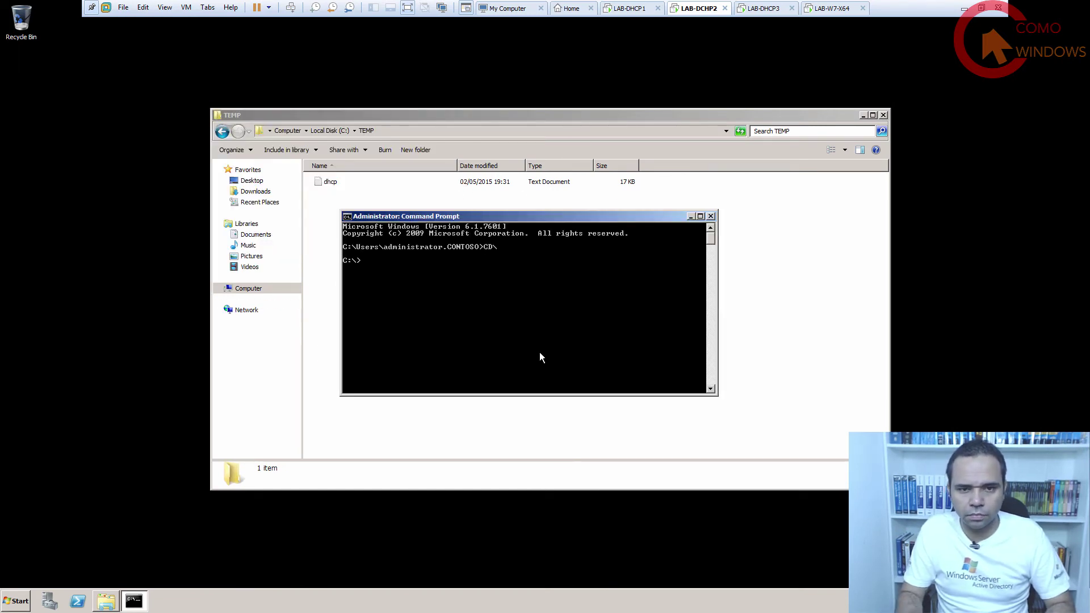
# Open the DHCP_IMPORT script from C:\SCRIPTS in Notepad for editing.
pyautogui.click(355, 211)
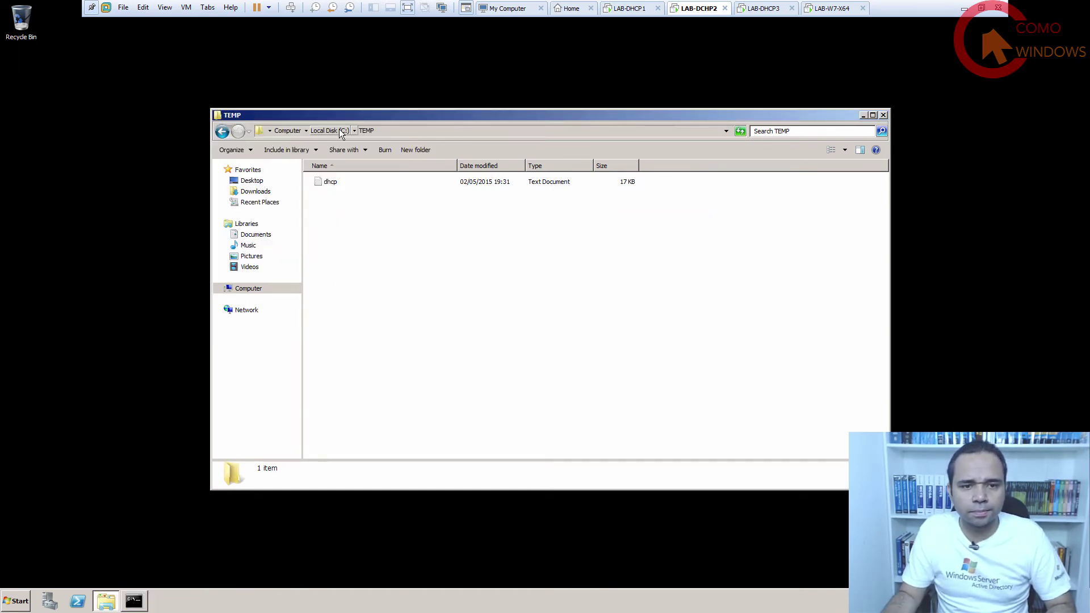
pyautogui.click(335, 131)
pyautogui.doubleClick(342, 219)
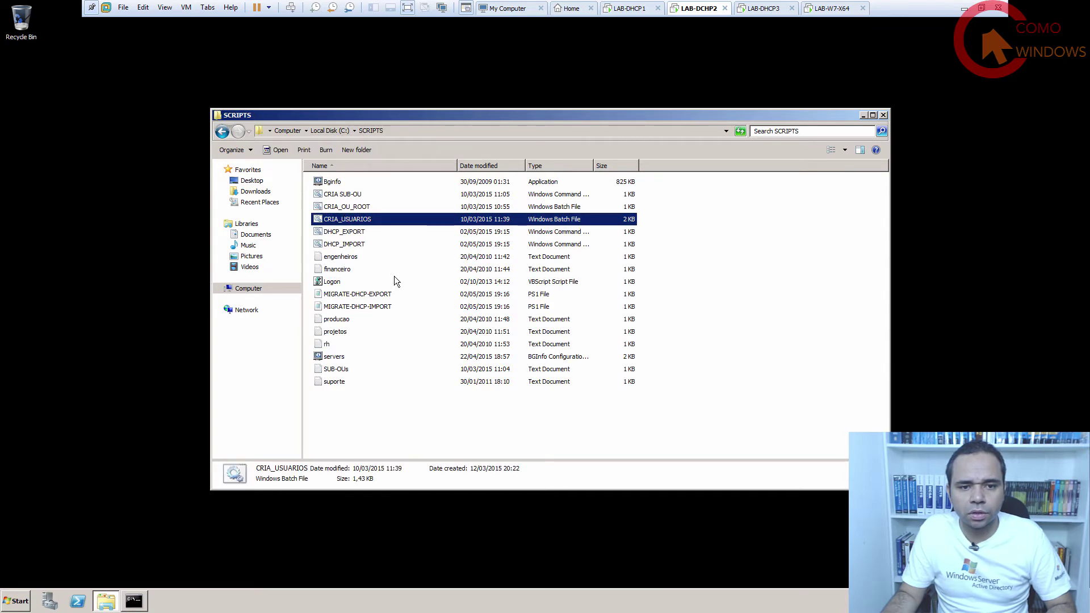
pyautogui.click(386, 382)
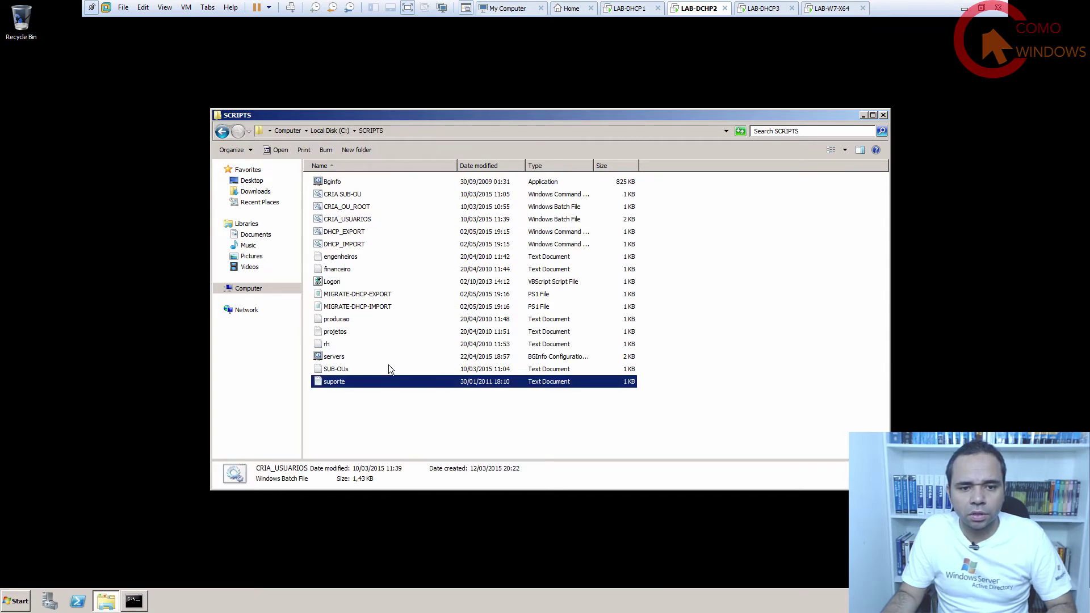
pyautogui.rightClick(355, 242)
pyautogui.click(376, 261)
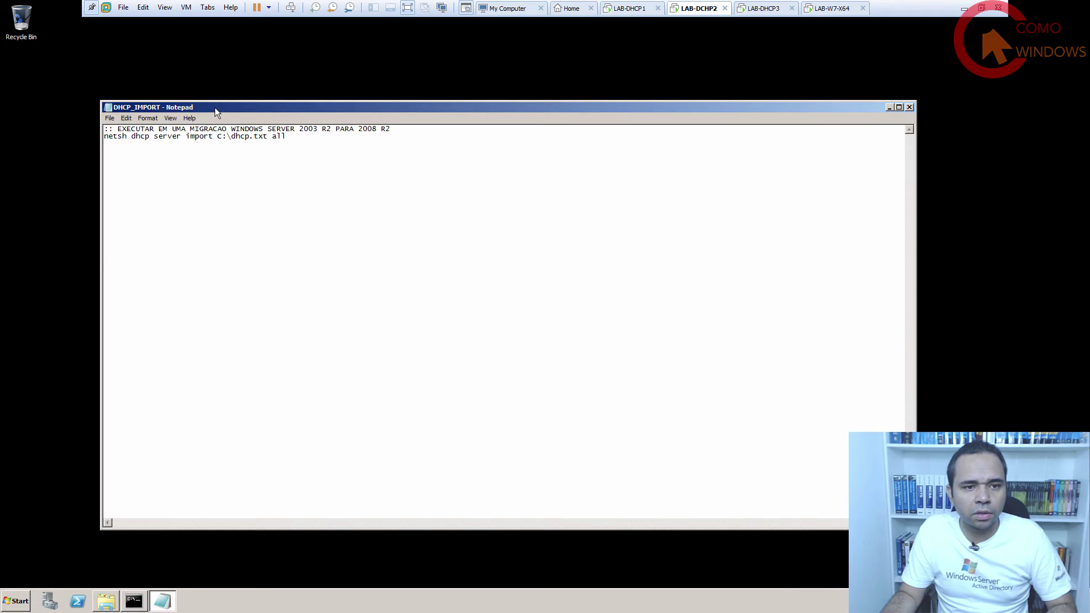
pyautogui.moveTo(215, 107); pyautogui.dragTo(269, 139)
pyautogui.press('super+c')
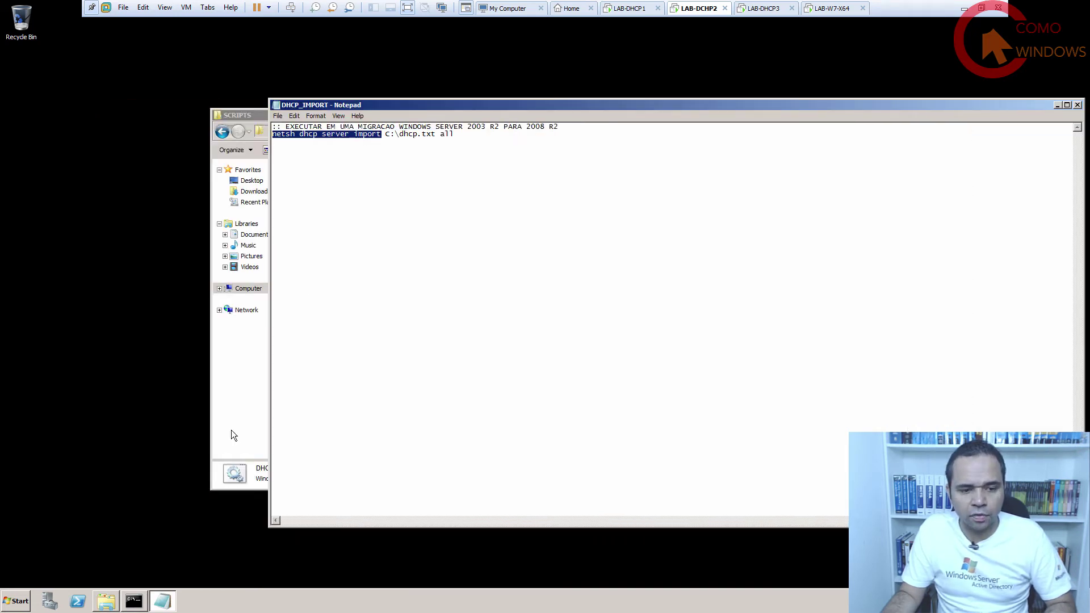
pyautogui.click(133, 600)
# Paste and run 'netsh dhcp server import', then close Command Prompt, Notepad and Explorer.
pyautogui.rightClick(469, 295)
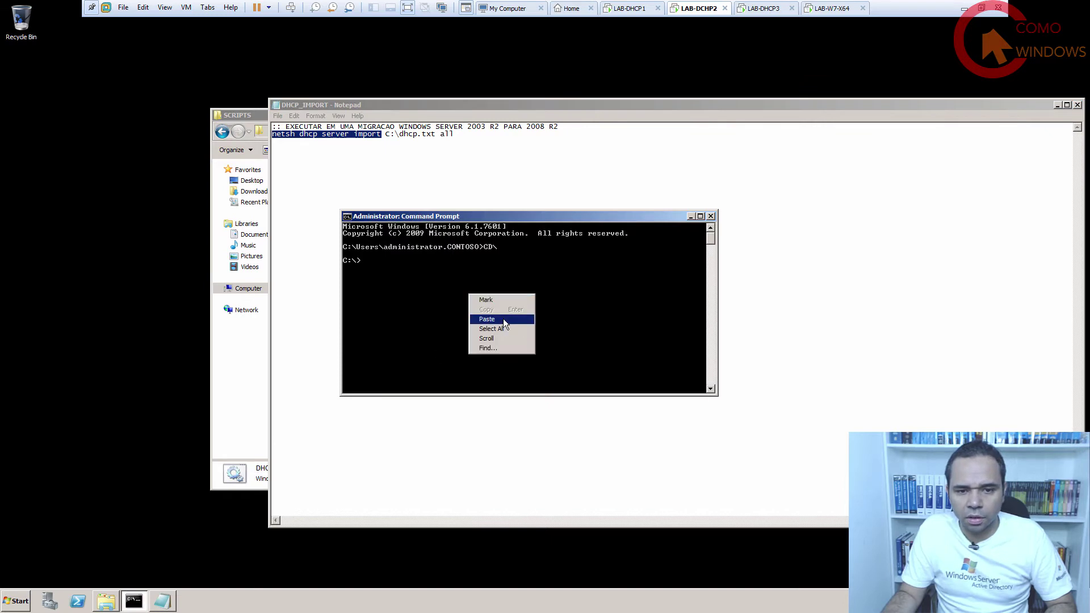
pyautogui.click(503, 318)
pyautogui.press('Return')
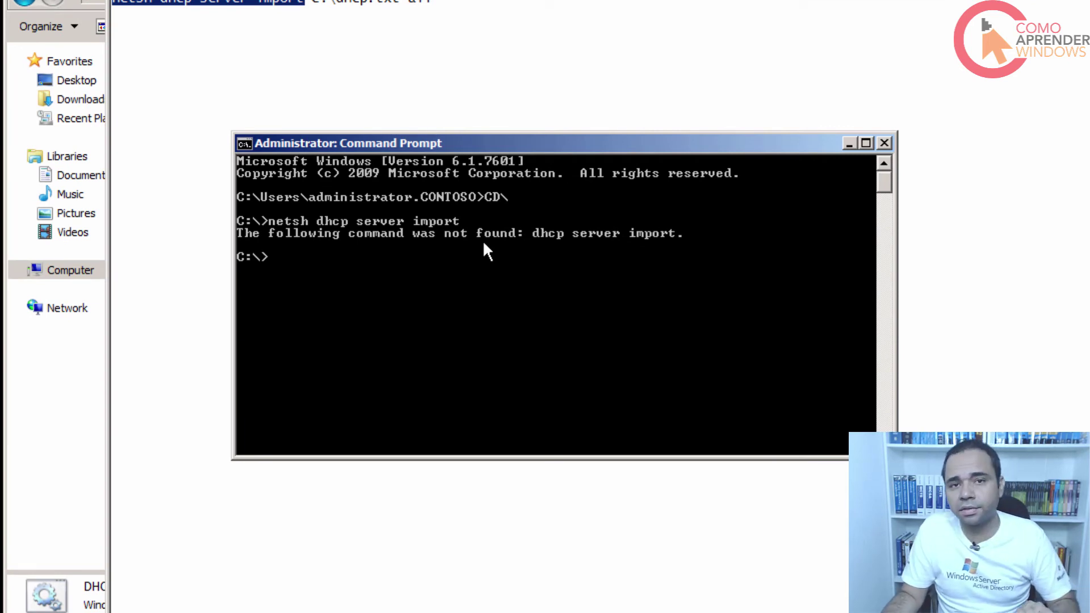
pyautogui.click(883, 142)
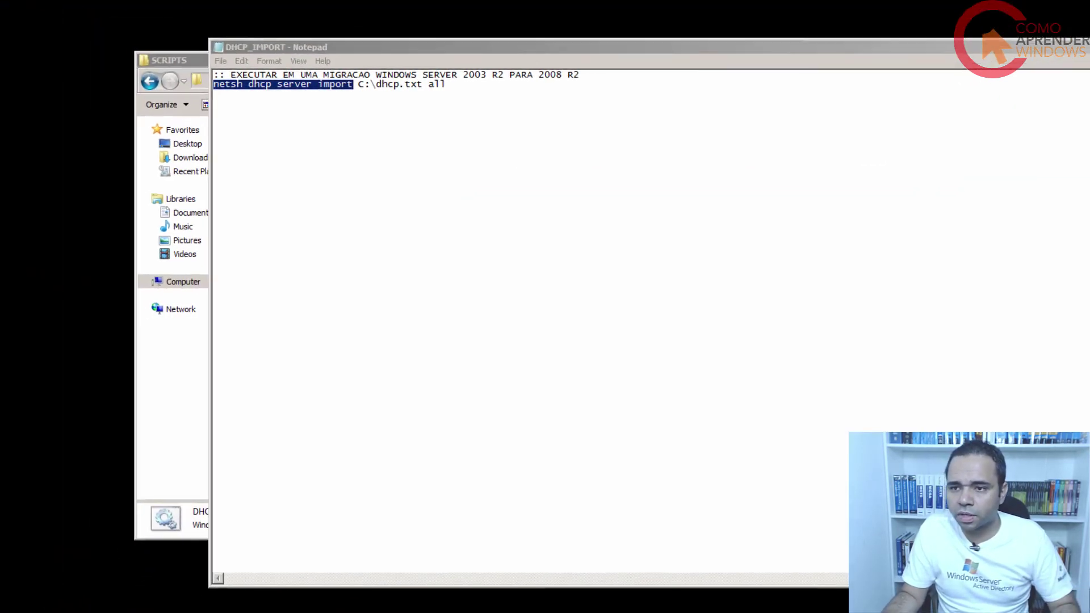
pyautogui.hotkey('alt', 'F4')
pyautogui.hotkey('alt', 'F4')
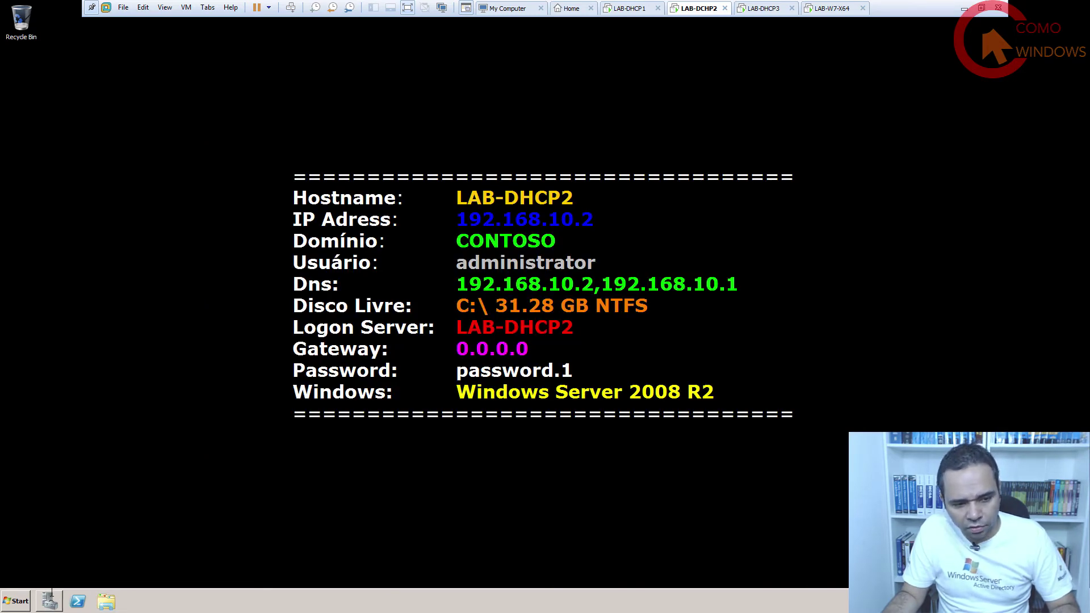
# Add the DHCP Server role, keeping binding 192.168.10.2, contoso.local DNS settings and no WINS.
pyautogui.click(50, 599)
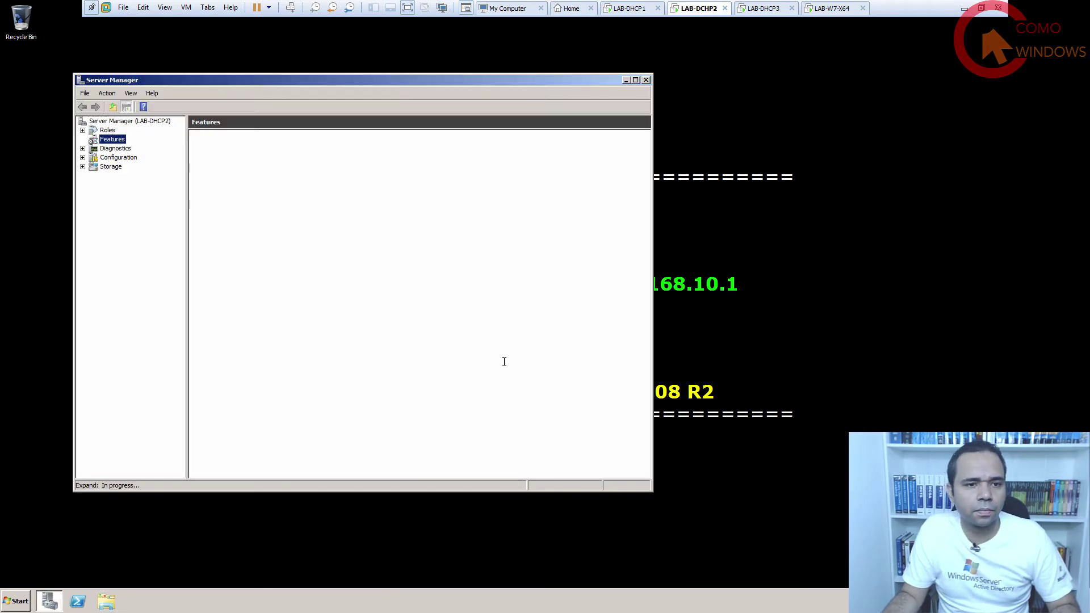
pyautogui.press('Up')
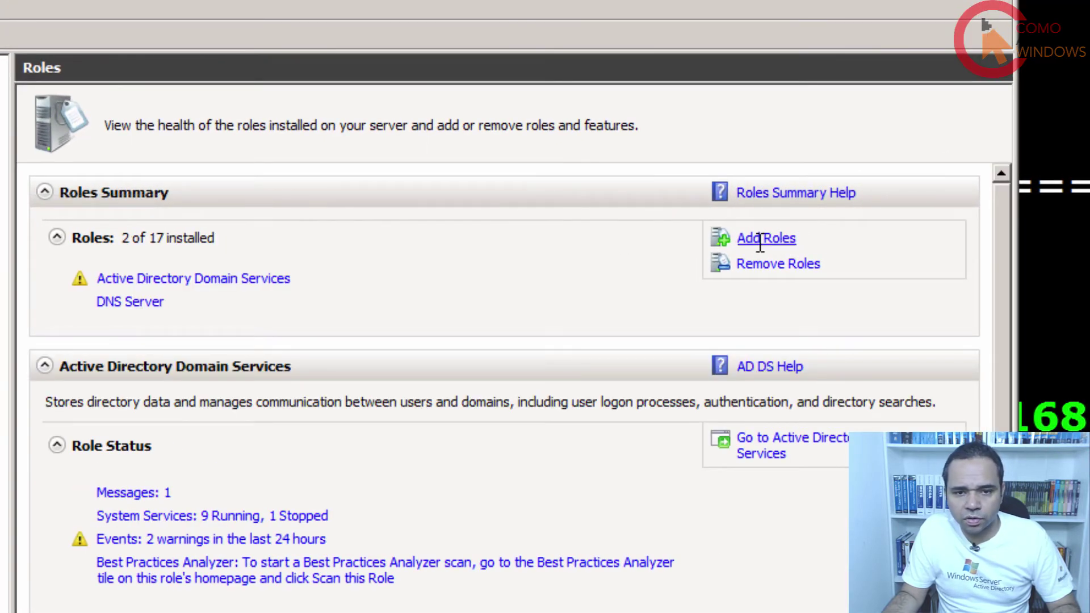
pyautogui.click(761, 239)
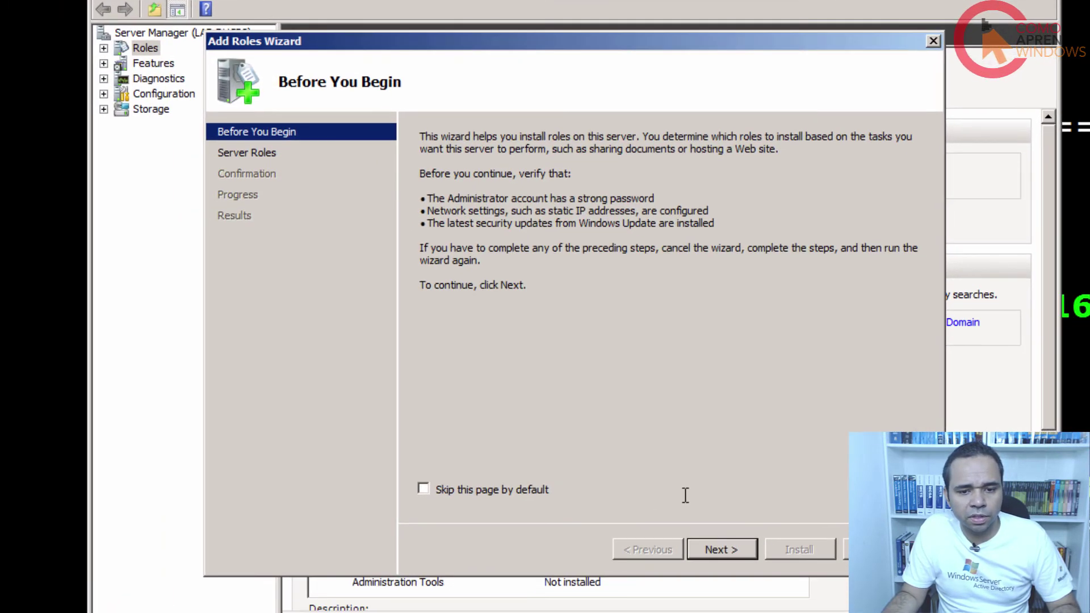
pyautogui.click(720, 548)
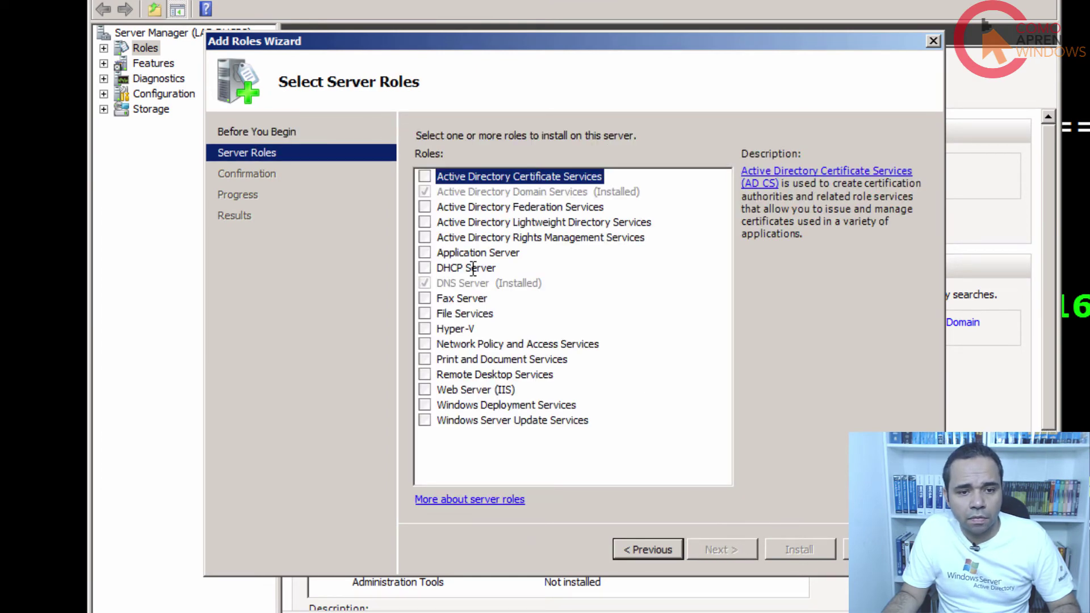
pyautogui.click(472, 268)
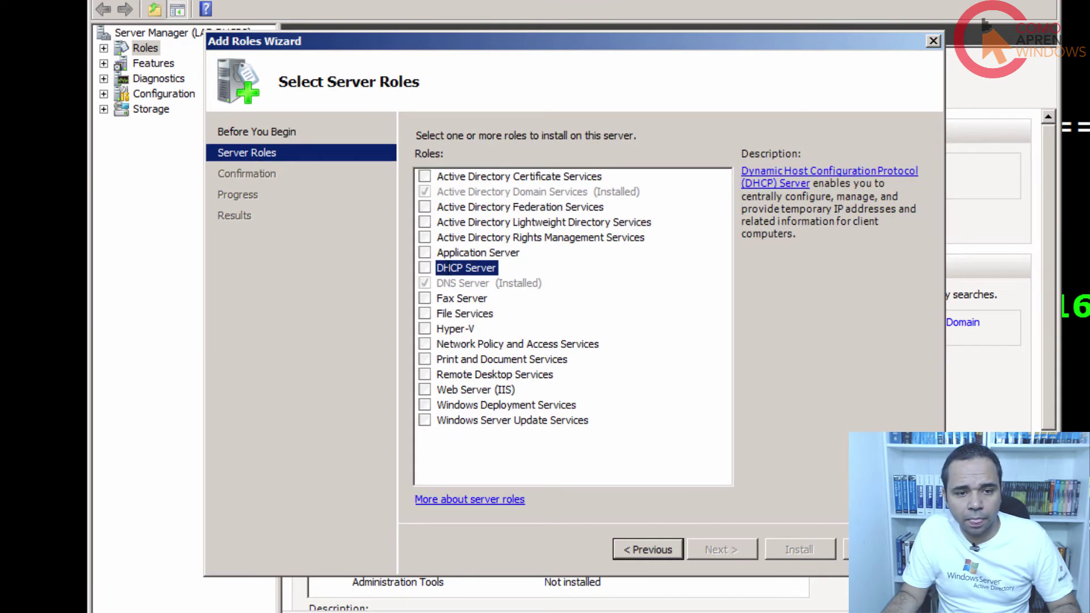
pyautogui.click(425, 268)
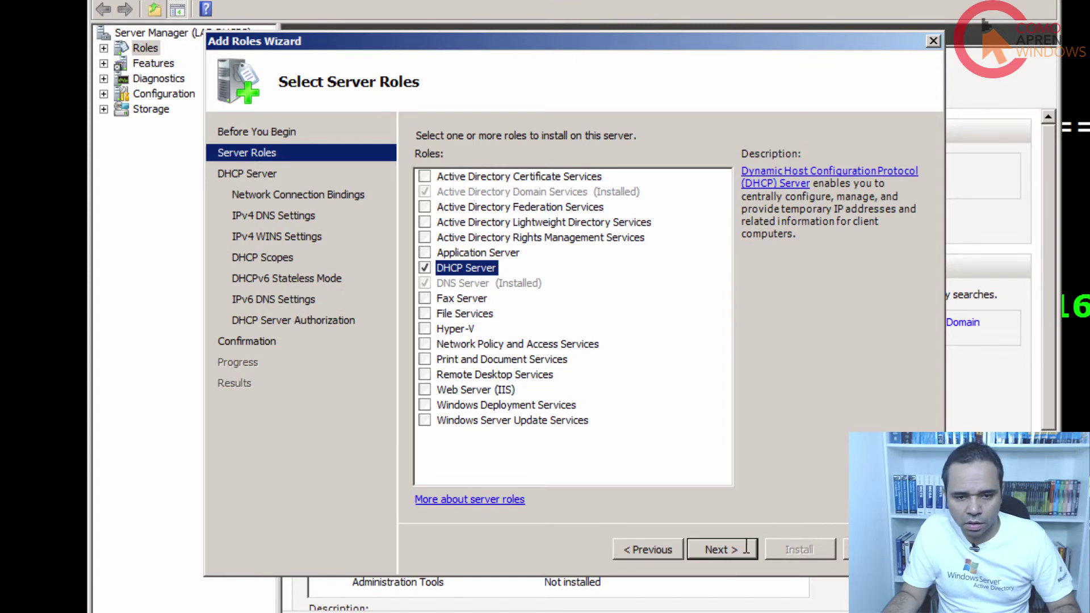
pyautogui.click(745, 547)
pyautogui.click(745, 547)
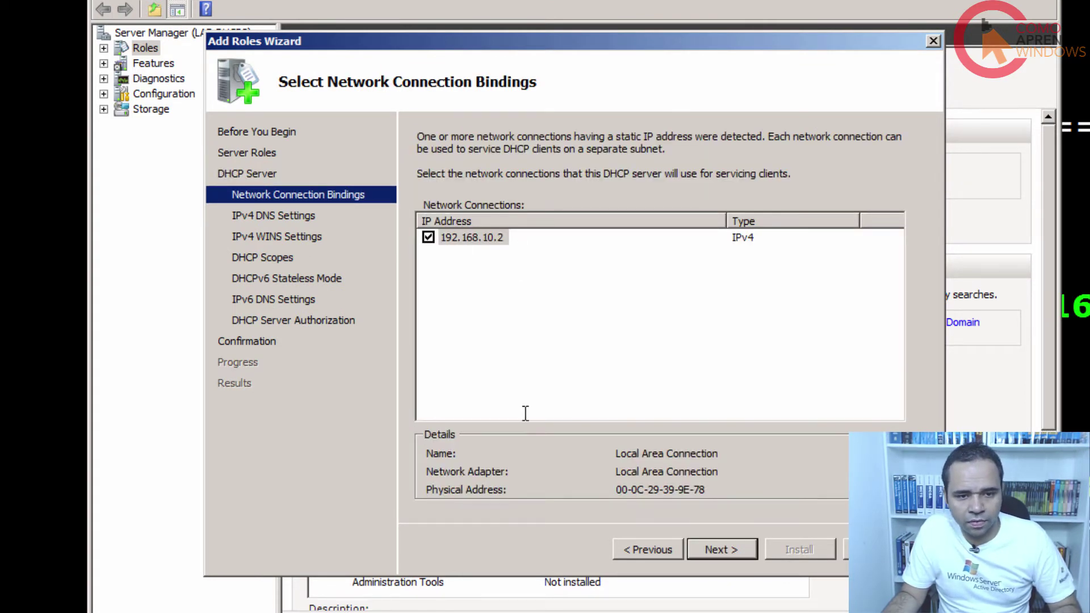
pyautogui.click(737, 548)
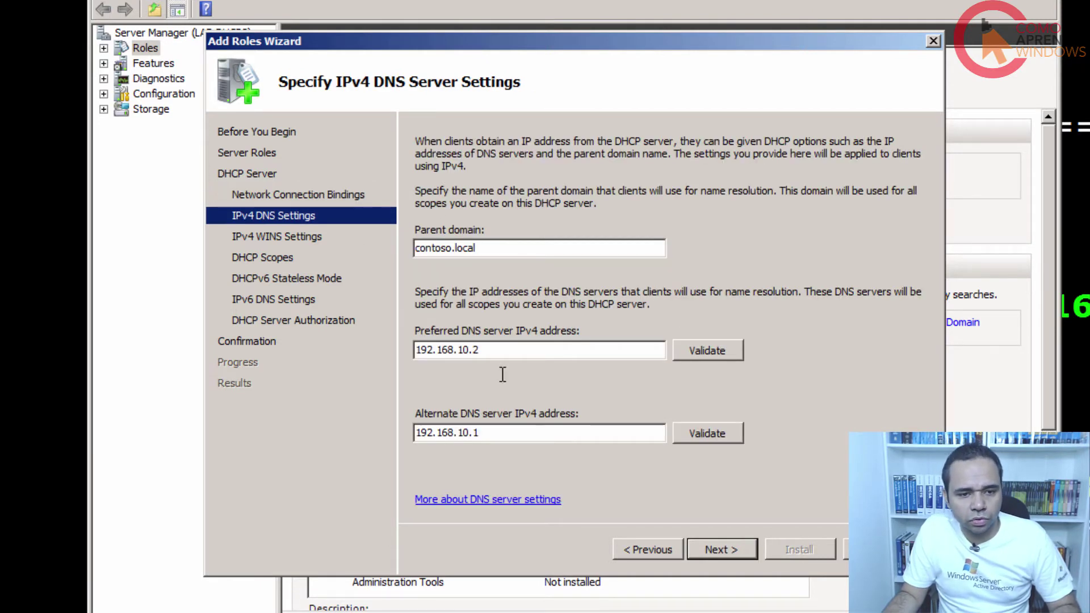
pyautogui.click(753, 549)
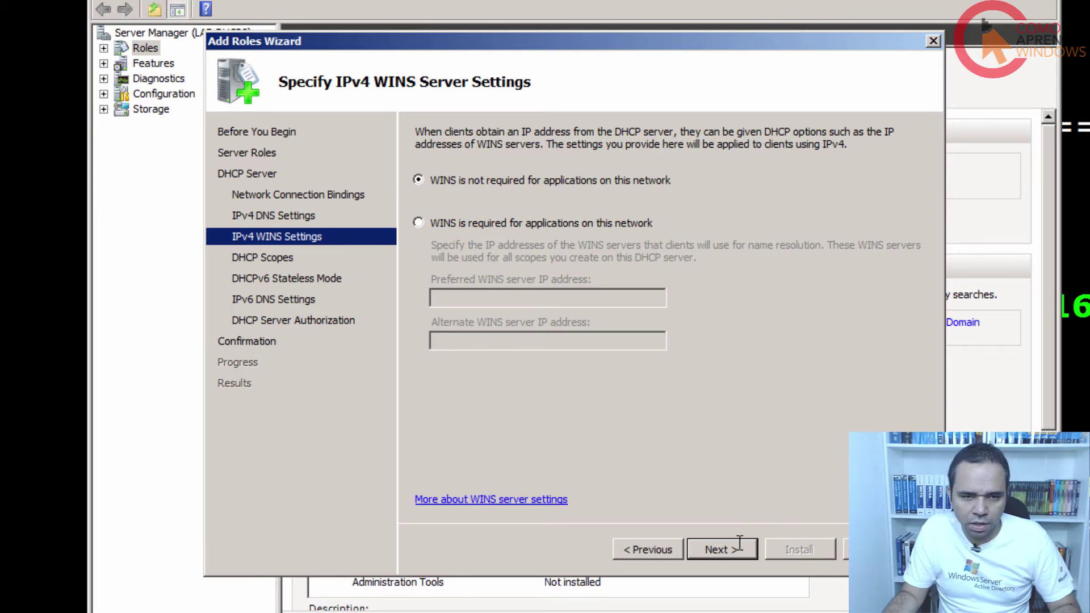
pyautogui.click(737, 546)
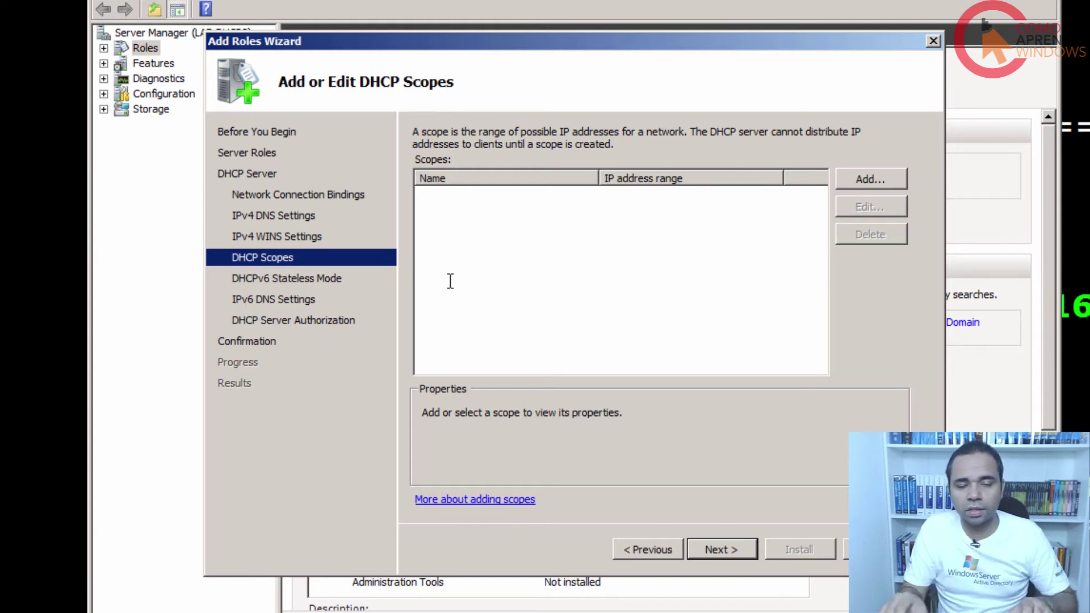
# Skip scopes, disable DHCPv6 stateless mode, authorize with current credentials, and install the role.
pyautogui.click(731, 549)
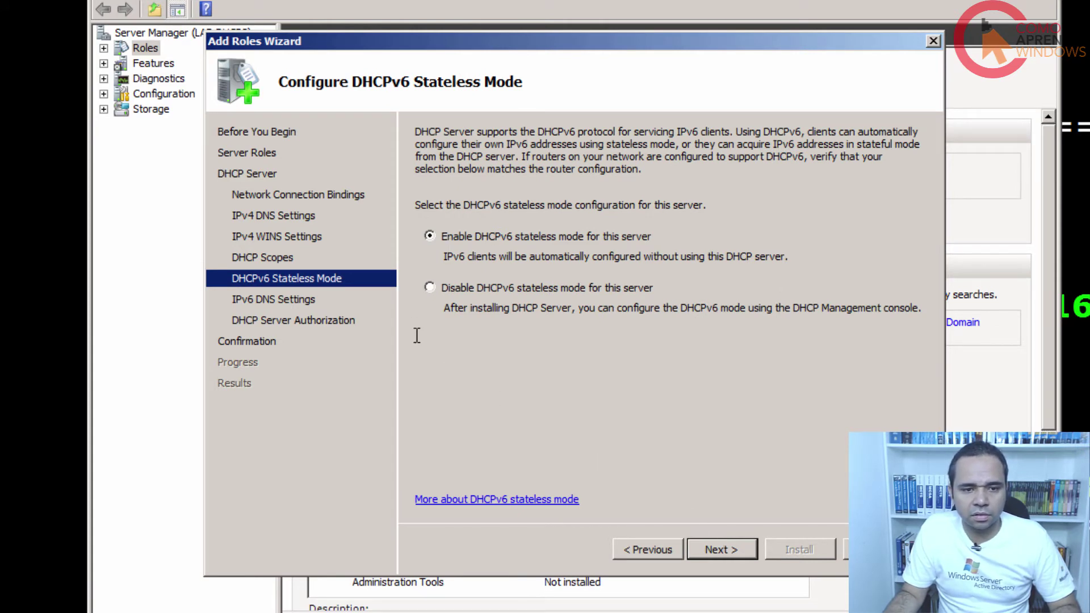
pyautogui.click(429, 287)
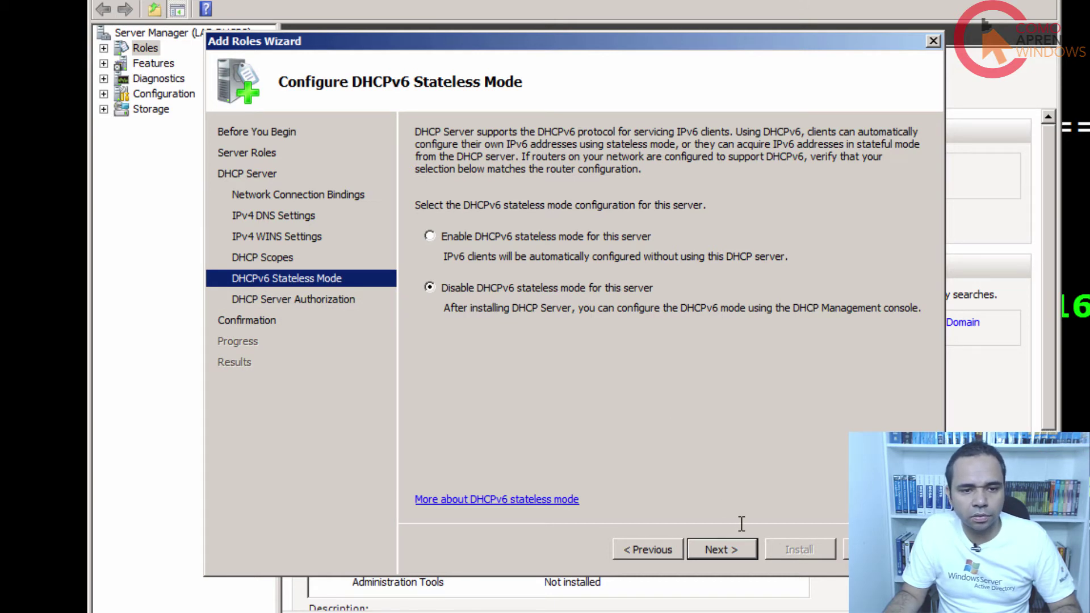
pyautogui.click(733, 549)
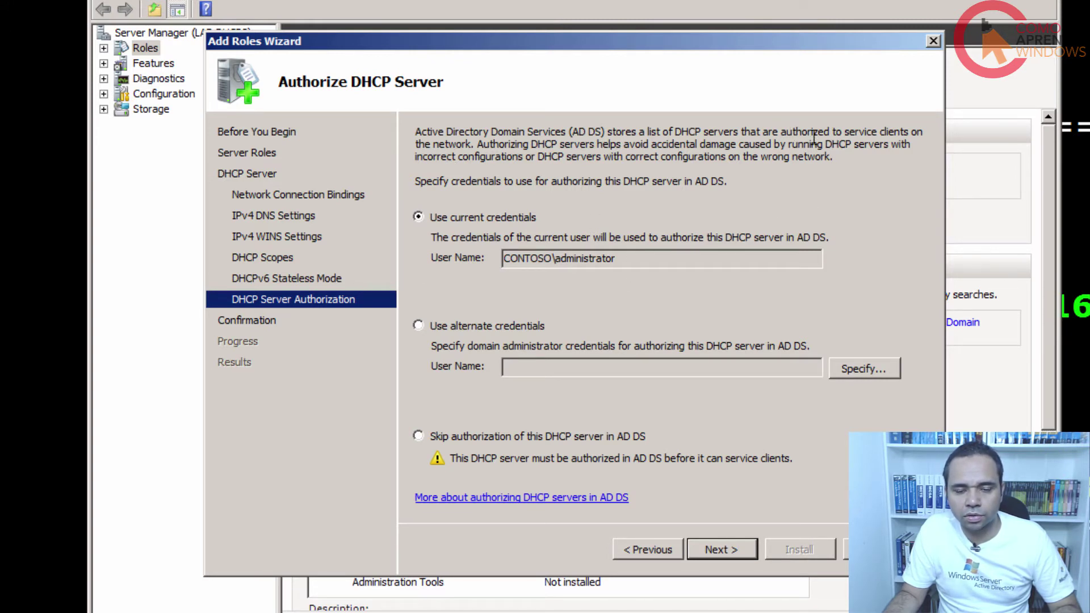
pyautogui.click(727, 548)
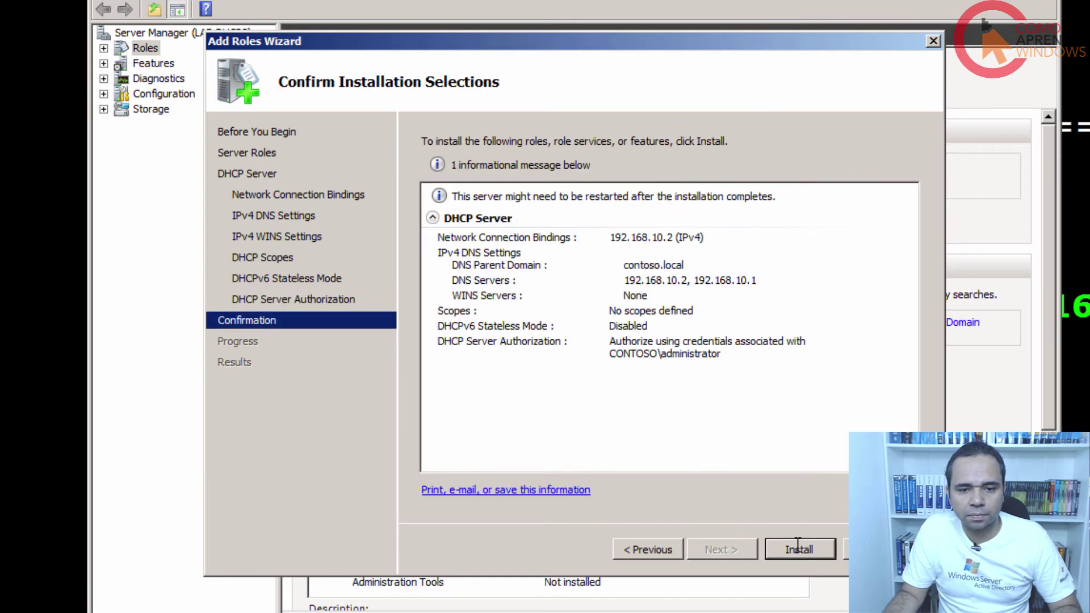
pyautogui.click(811, 545)
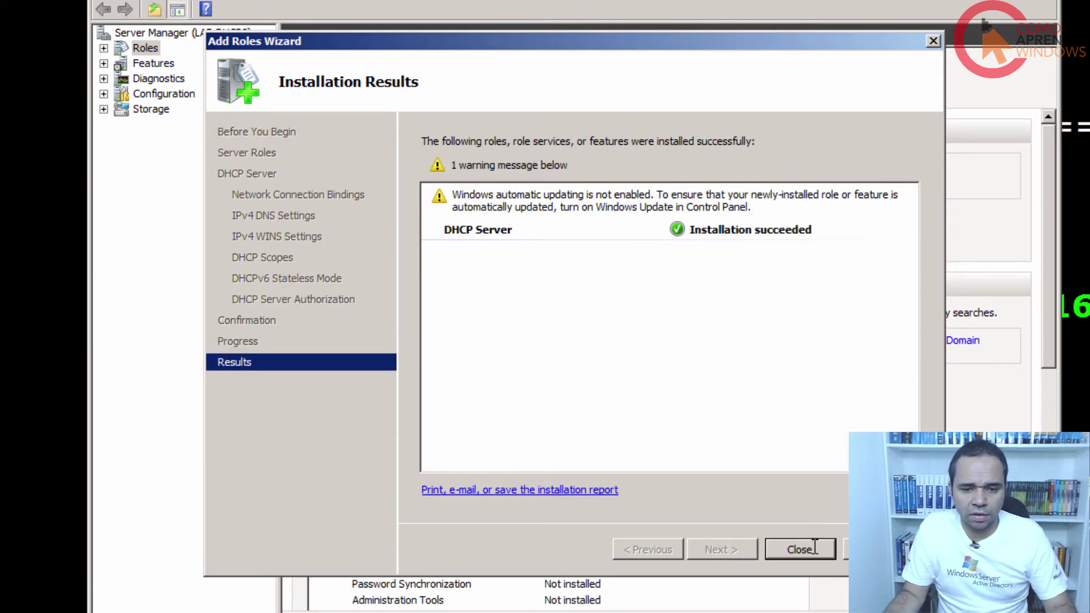
pyautogui.click(801, 549)
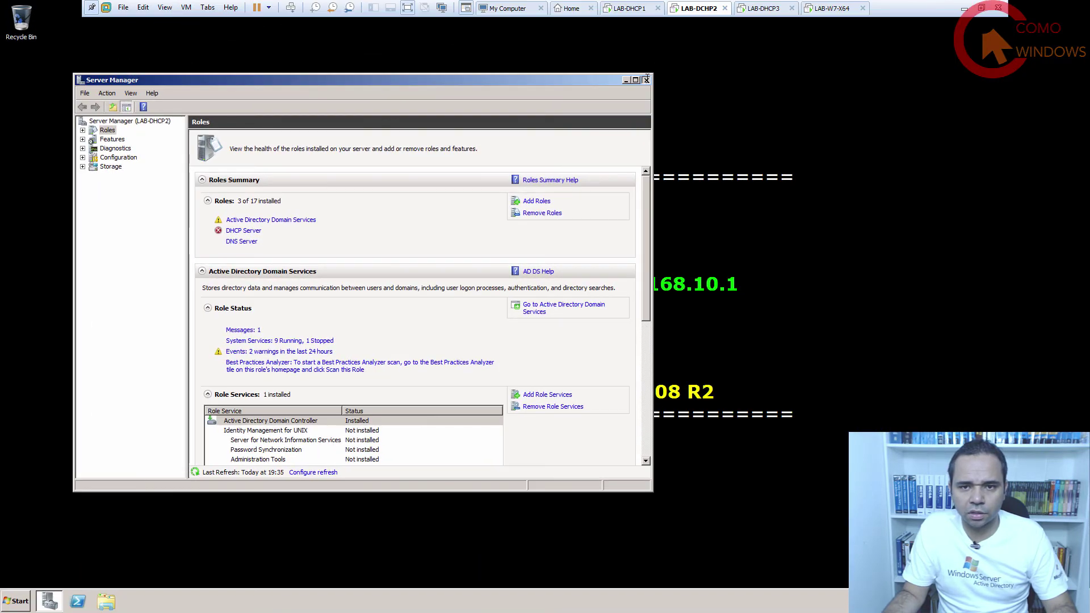
# Open the DHCP console, expand lab-dhcp2.contoso.local > IPv4, view Server Options, and maximize the window.
pyautogui.click(887, 10)
pyautogui.click(16, 599)
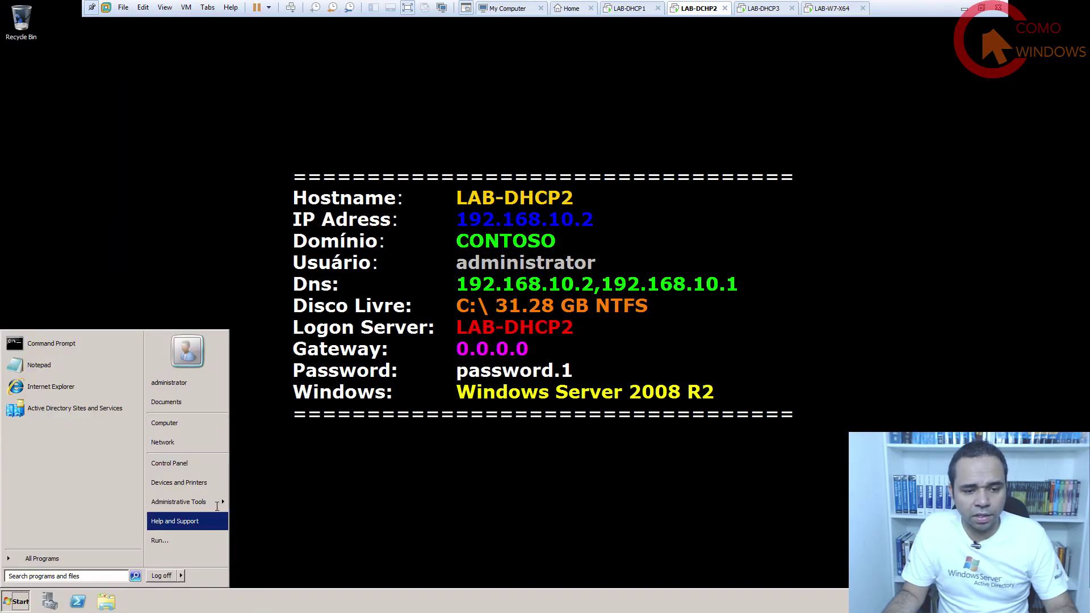
pyautogui.moveTo(178, 502)
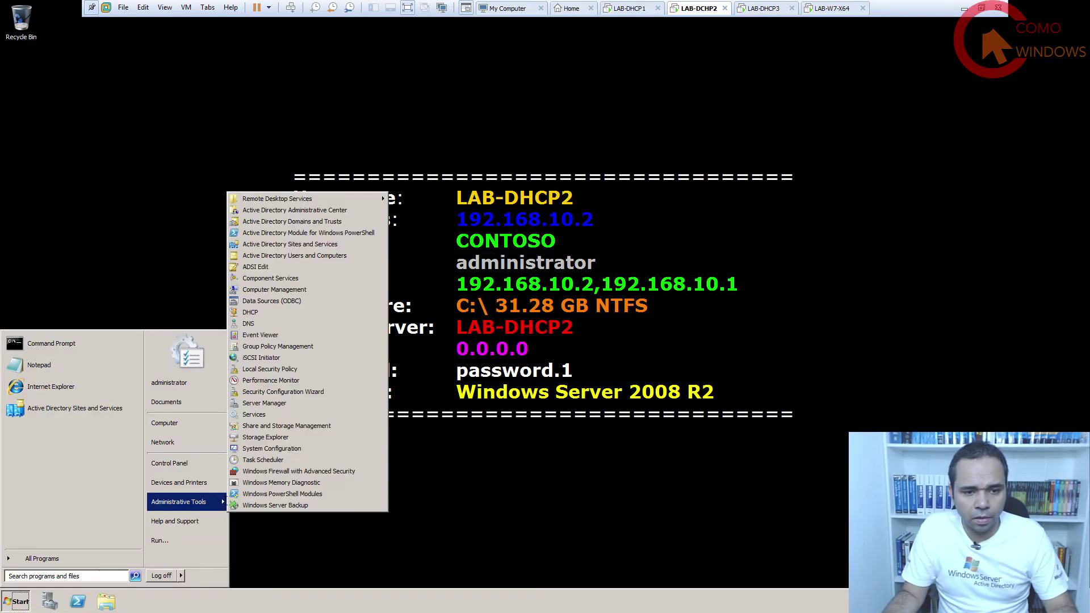
pyautogui.click(269, 312)
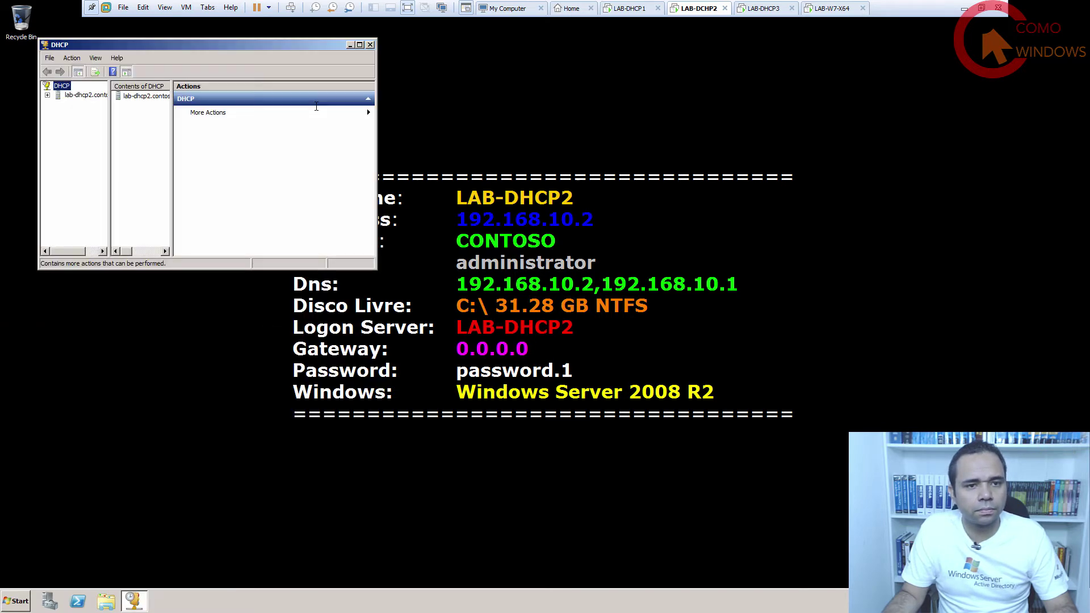
pyautogui.moveTo(255, 79); pyautogui.dragTo(495, 185)
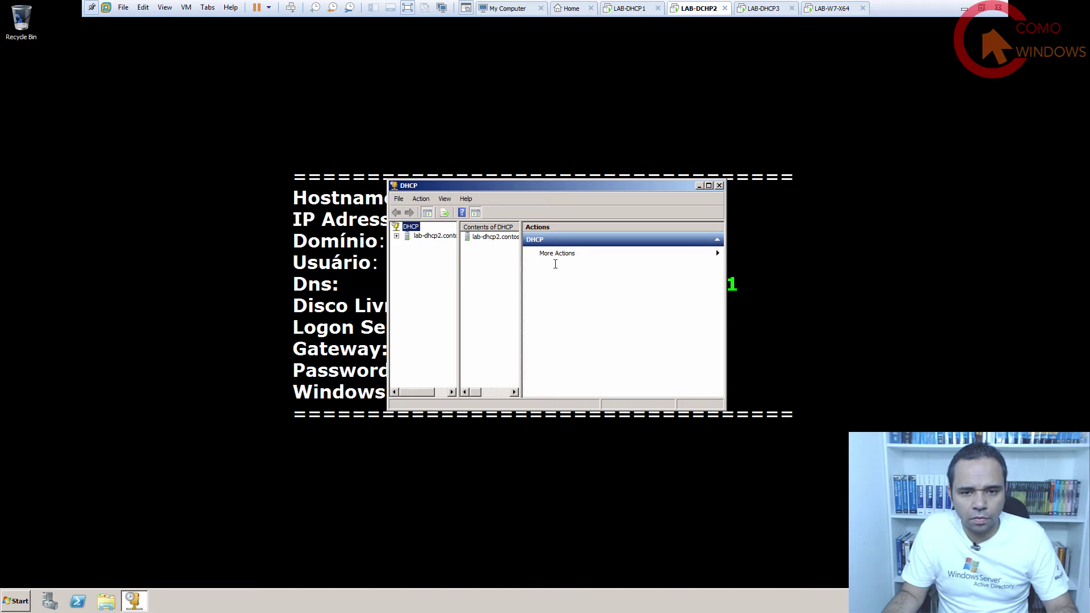
pyautogui.moveTo(521, 266); pyautogui.dragTo(549, 264)
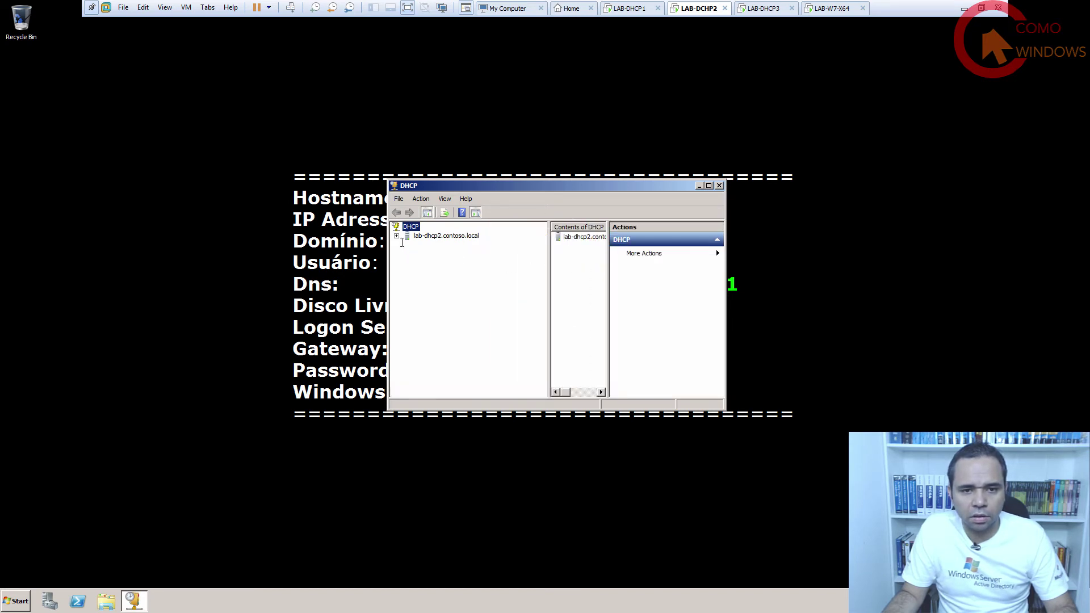
pyautogui.click(396, 236)
pyautogui.click(407, 245)
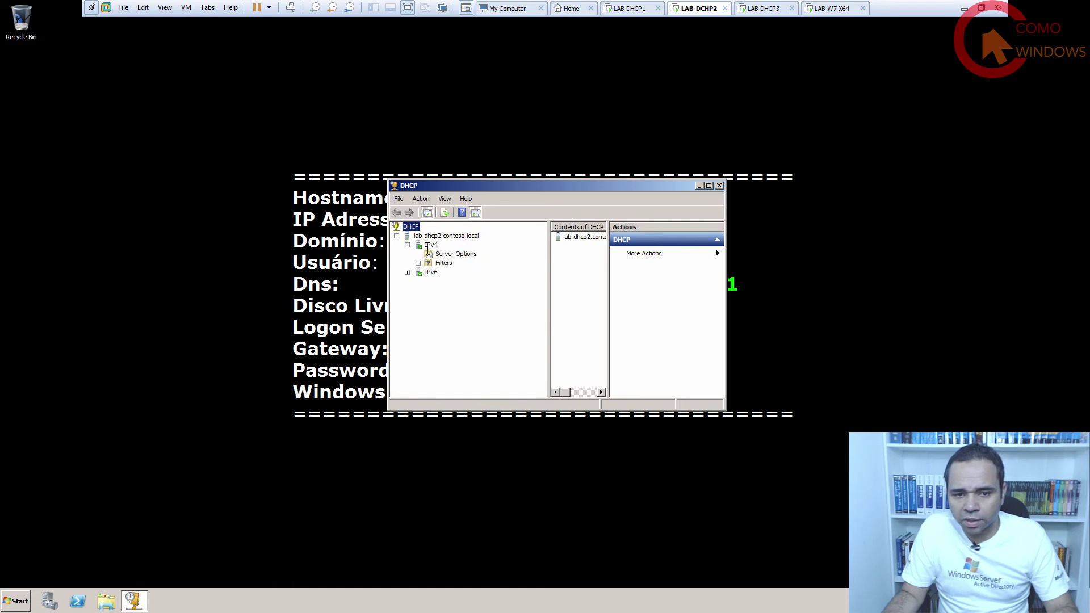
pyautogui.click(430, 245)
pyautogui.click(455, 254)
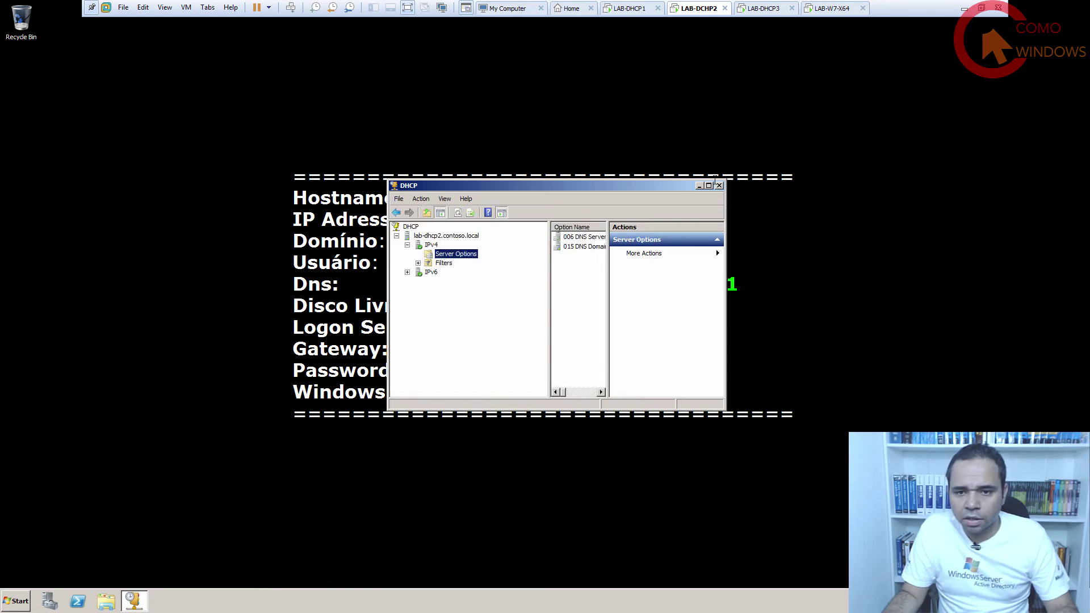
pyautogui.click(708, 185)
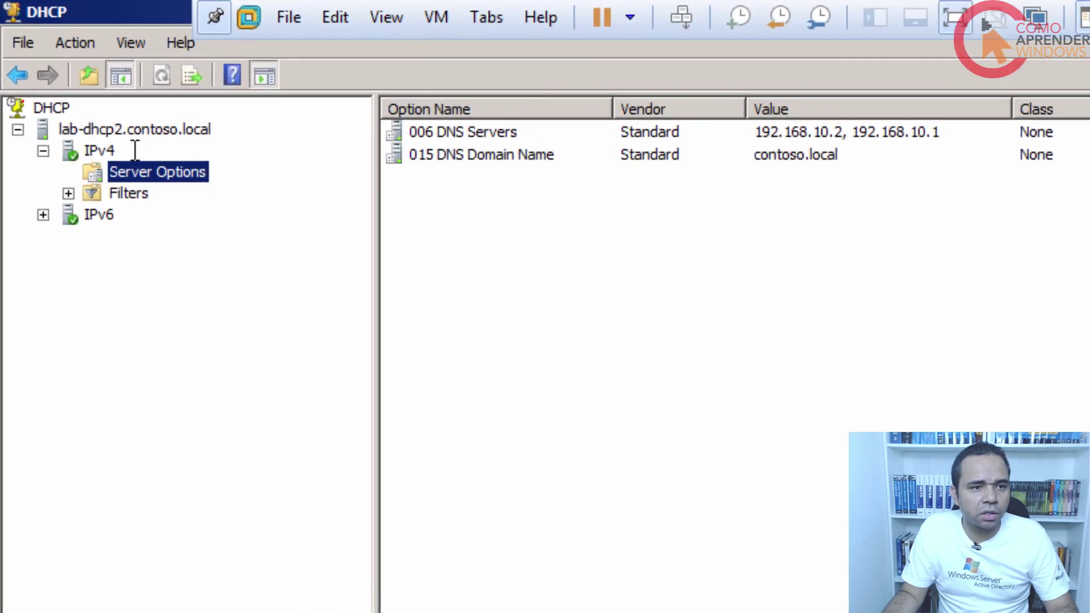
# Check the server's authorization actions, then review Server Options, Filters and the empty IPv4 scope page.
pyautogui.click(92, 130)
pyautogui.rightClick(92, 133)
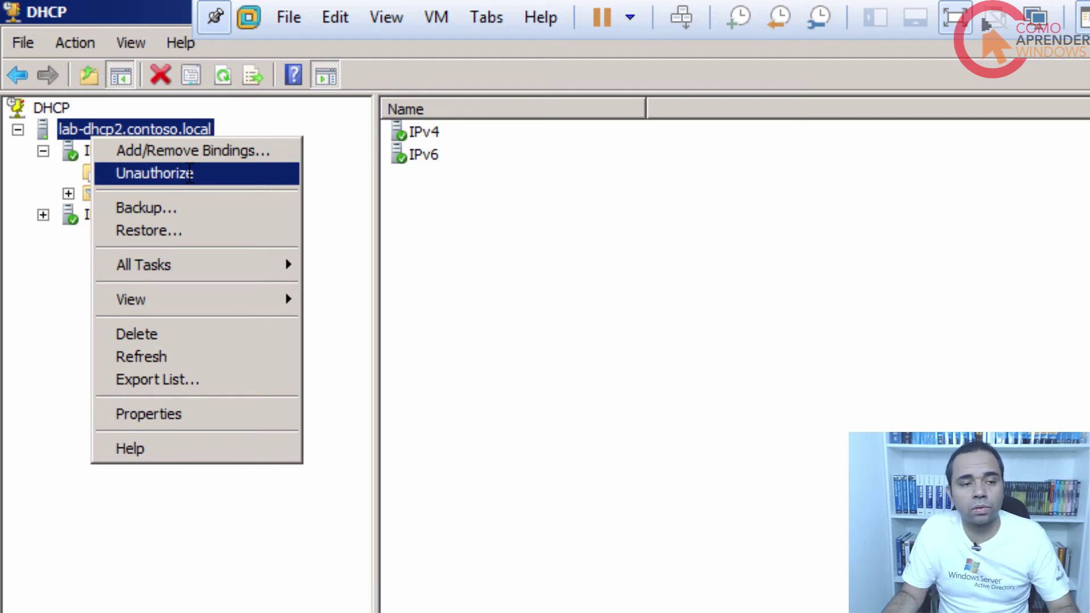
pyautogui.click(23, 342)
pyautogui.click(147, 172)
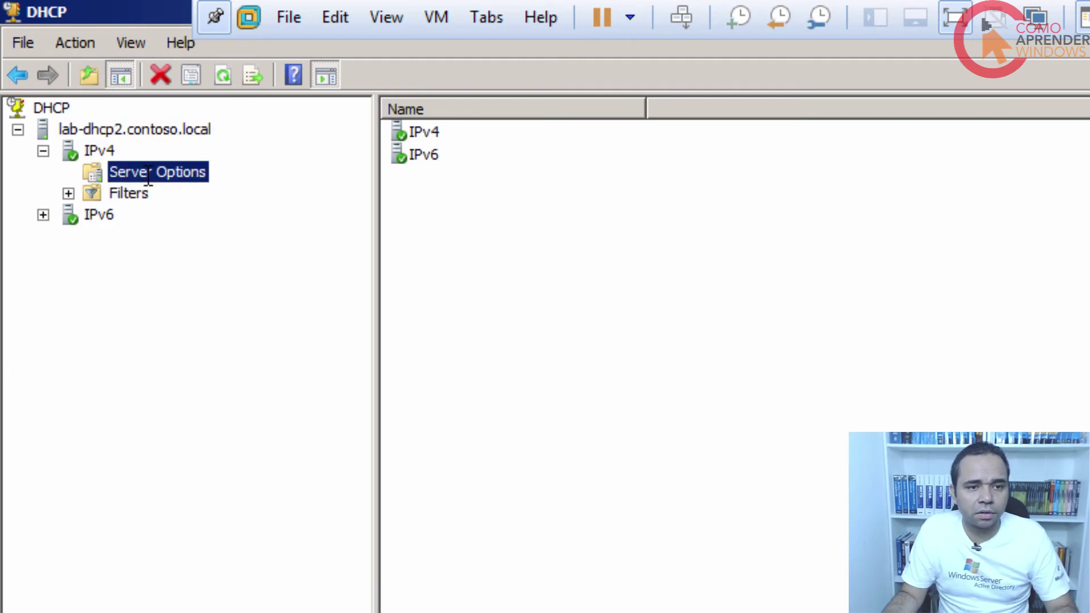
pyautogui.click(128, 193)
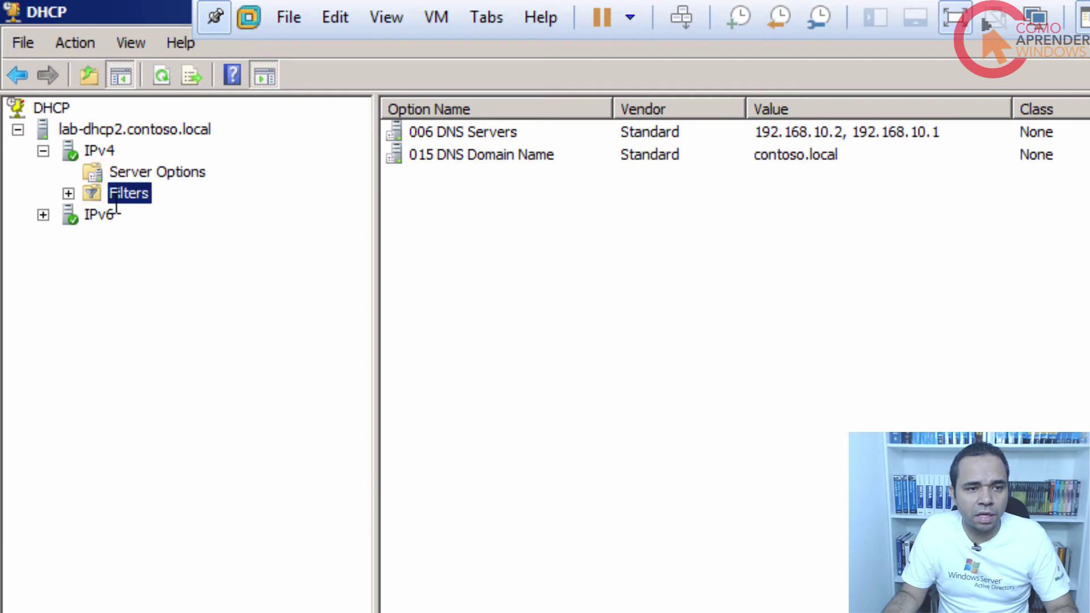
pyautogui.click(100, 151)
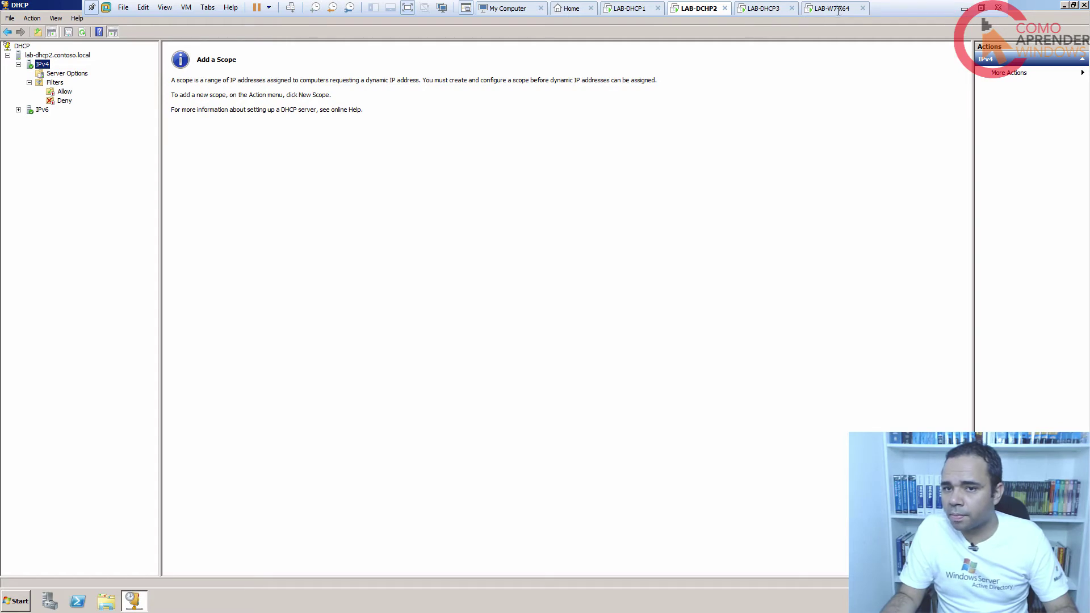
# On the LAB-W7X64 client, disable 'Conexão local', refresh the connections list, then re-enable it.
pyautogui.click(834, 9)
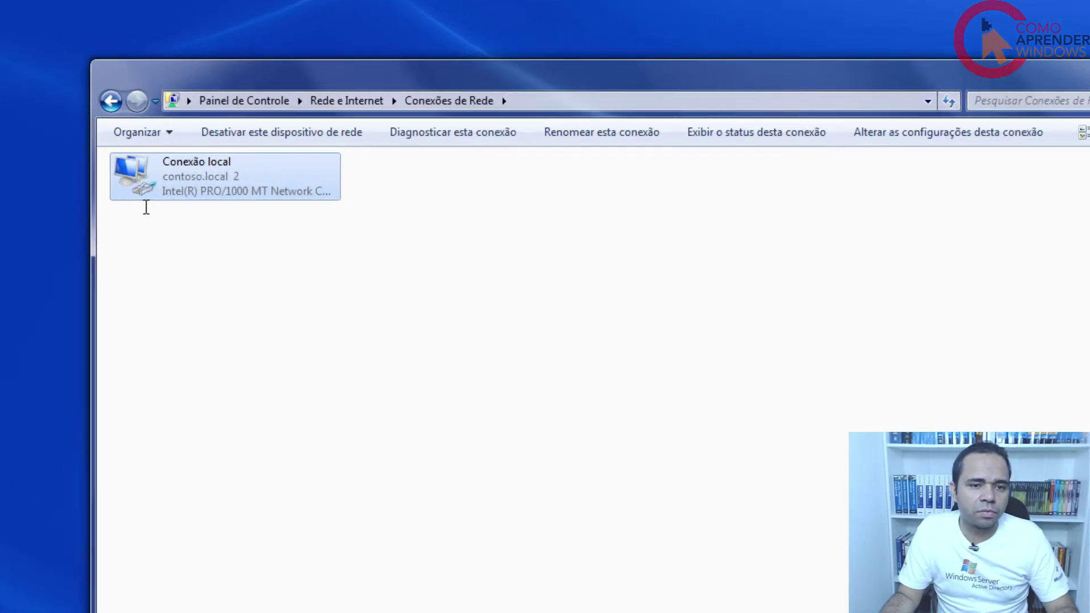
pyautogui.rightClick(167, 189)
pyautogui.click(202, 201)
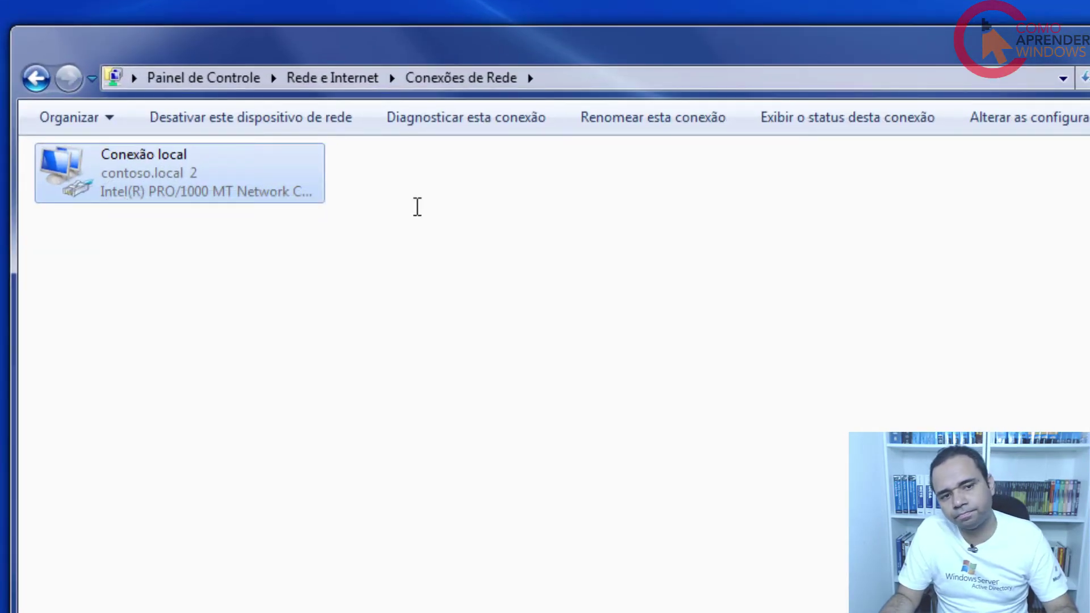
pyautogui.rightClick(419, 223)
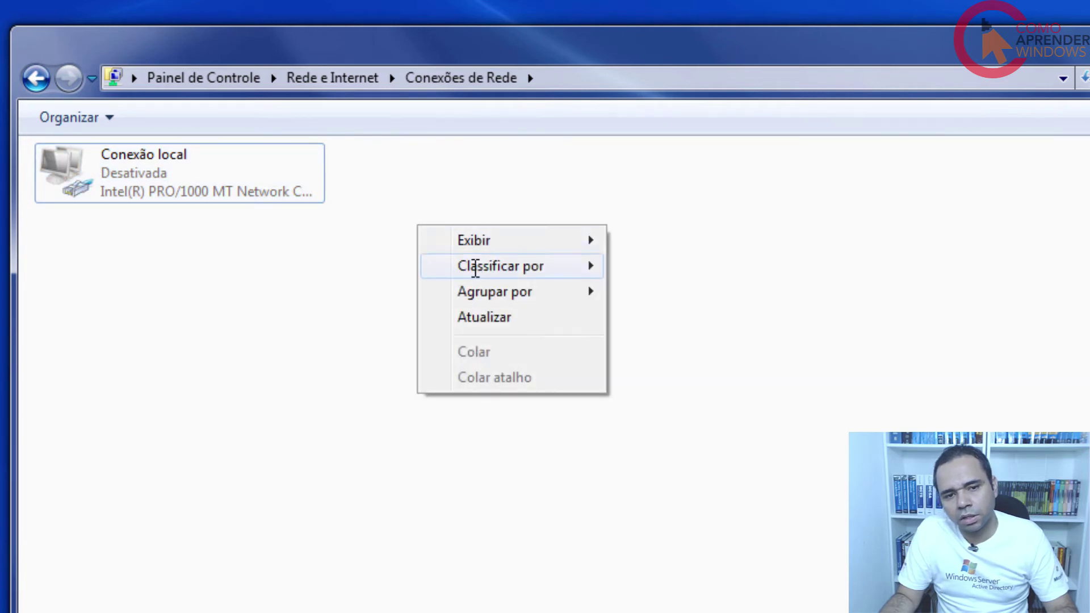
pyautogui.click(484, 315)
pyautogui.rightClick(127, 153)
pyautogui.click(172, 176)
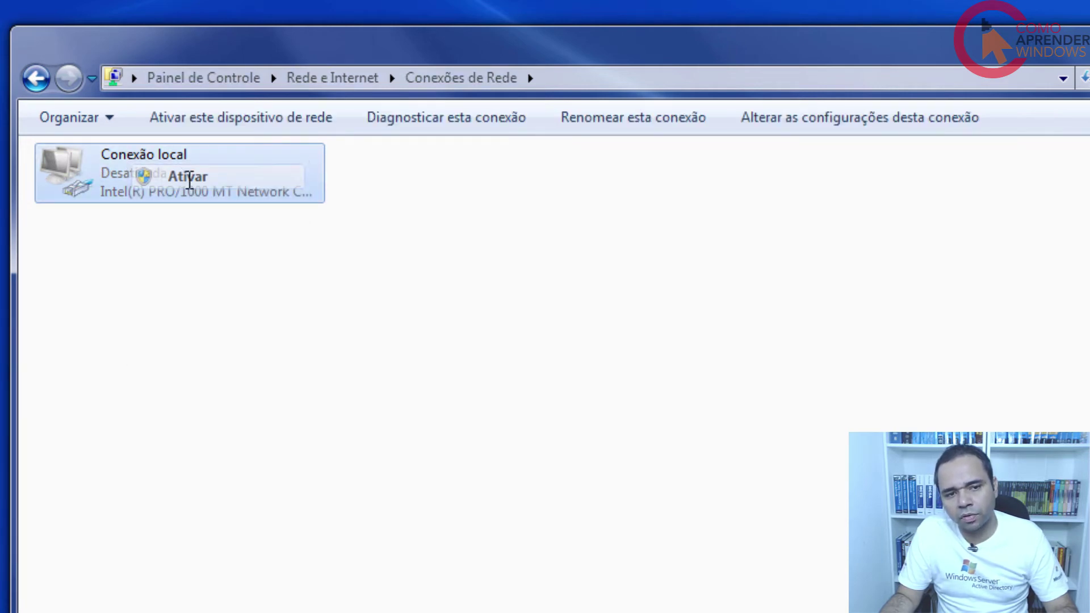
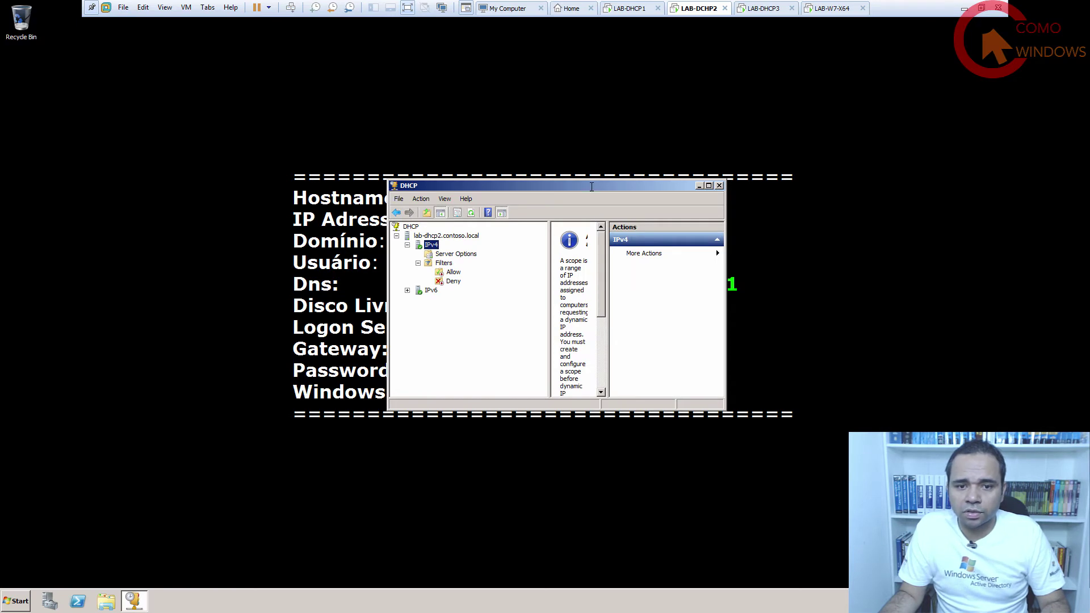
# Rearrange the DHCP console and open an administrator Command Prompt beside it.
pyautogui.moveTo(592, 185); pyautogui.dragTo(594, 88)
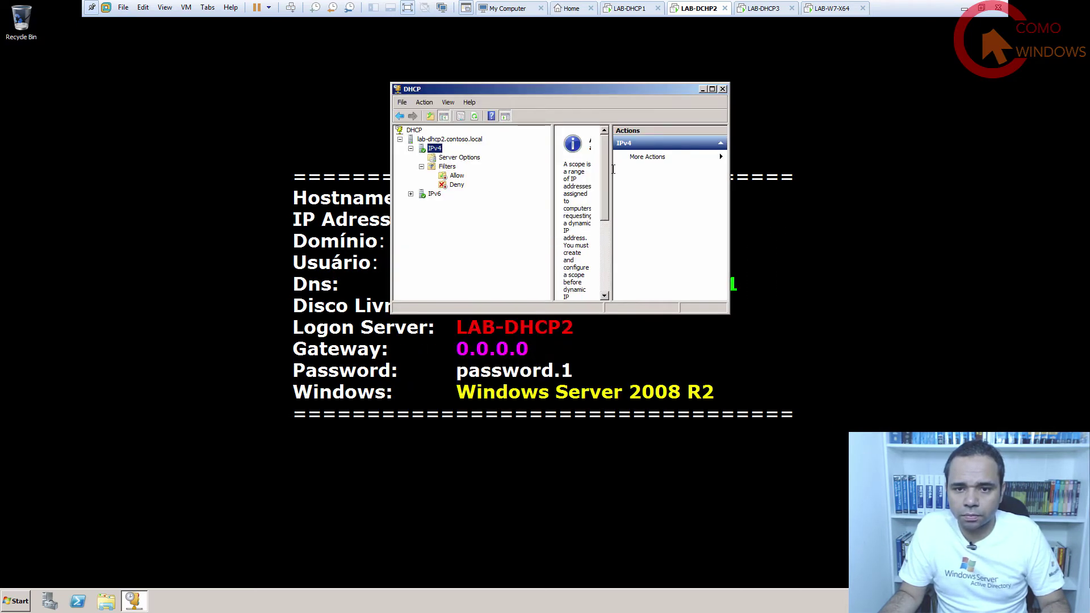
pyautogui.moveTo(613, 169); pyautogui.dragTo(662, 169)
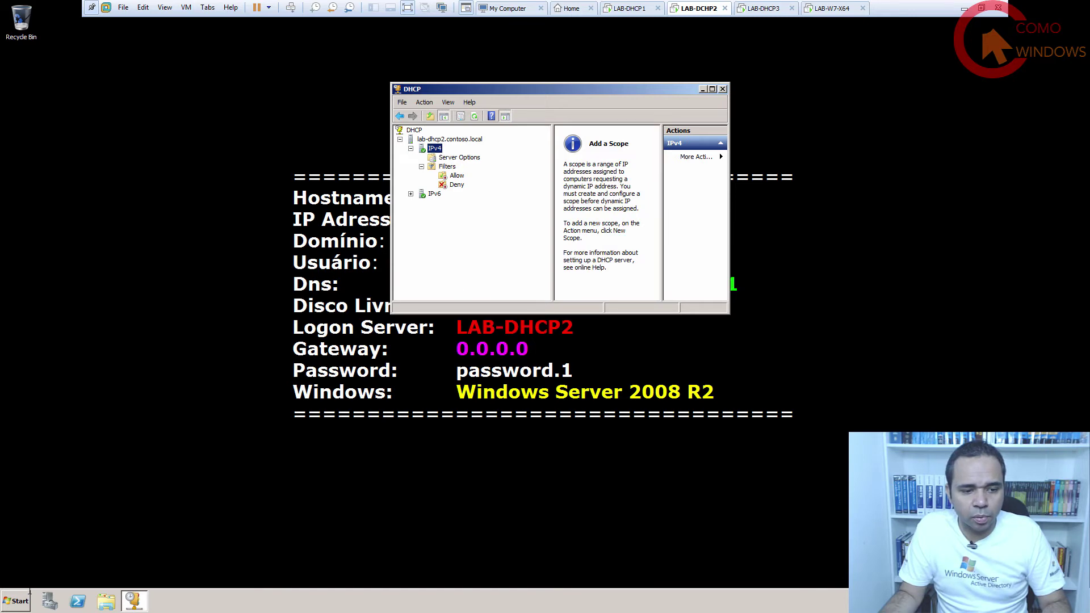
pyautogui.click(27, 598)
pyautogui.click(56, 343)
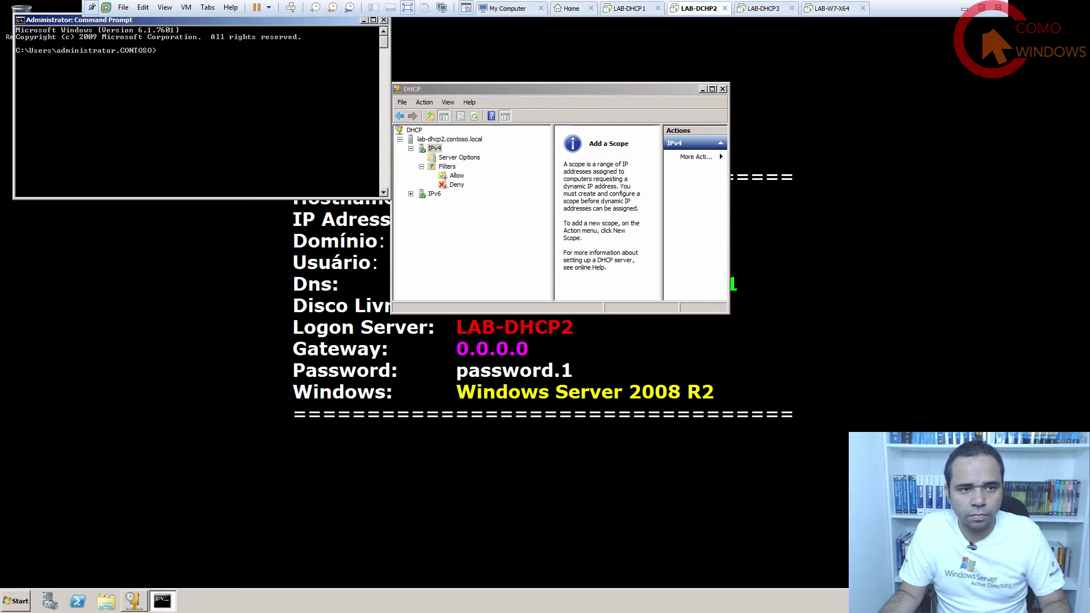
pyautogui.moveTo(152, 20); pyautogui.dragTo(525, 330)
# Change to C:\SCRIPTS and tab-complete DHCP_IMPORT.CMD at the prompt.
pyautogui.write('CD\\')
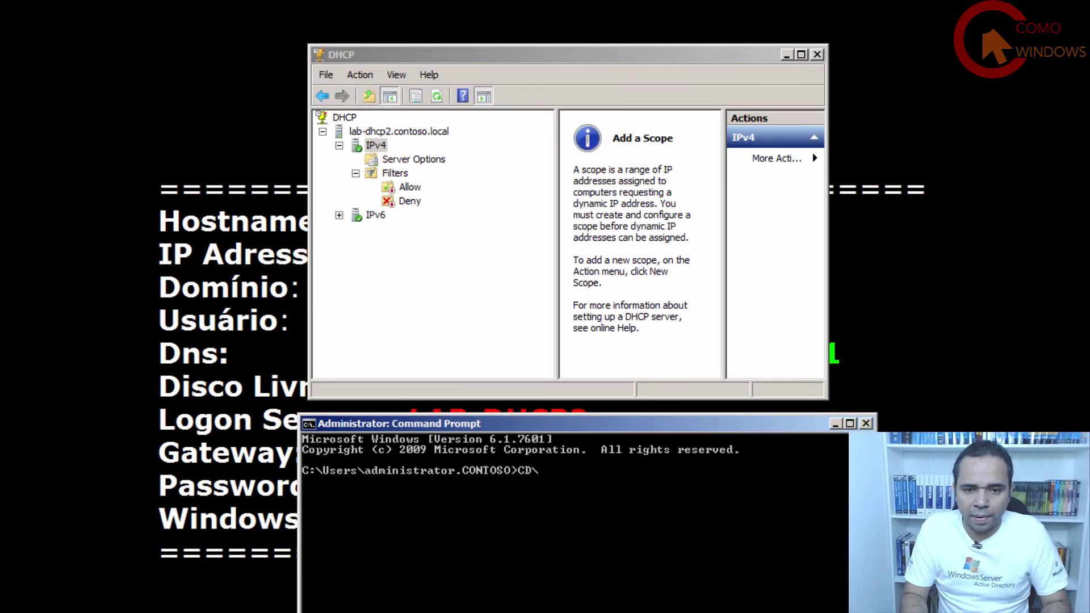
pyautogui.press('Return')
pyautogui.write('CD')
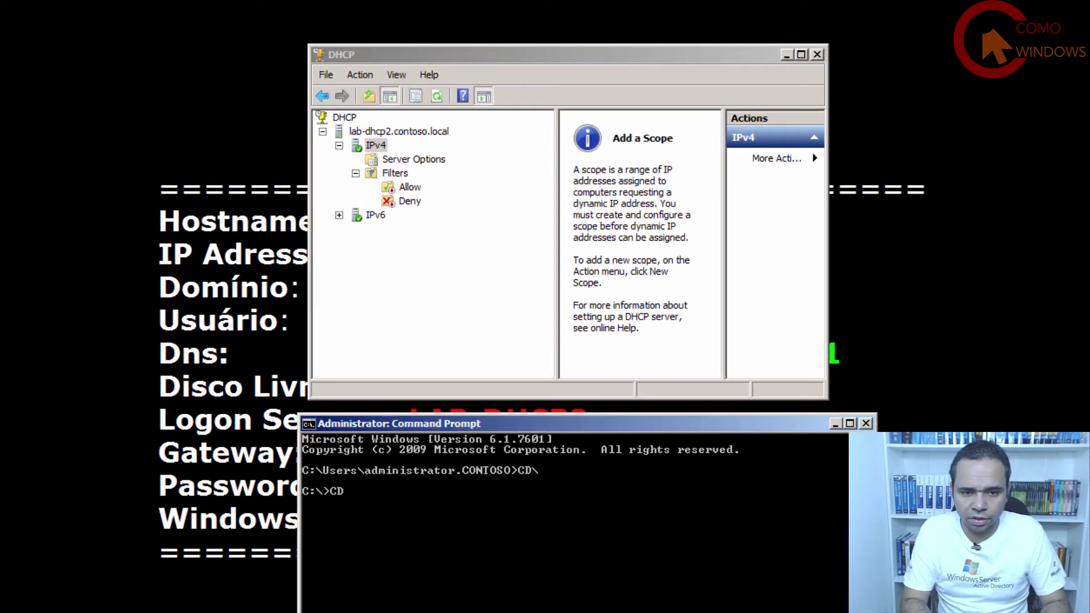
pyautogui.write(' SC')
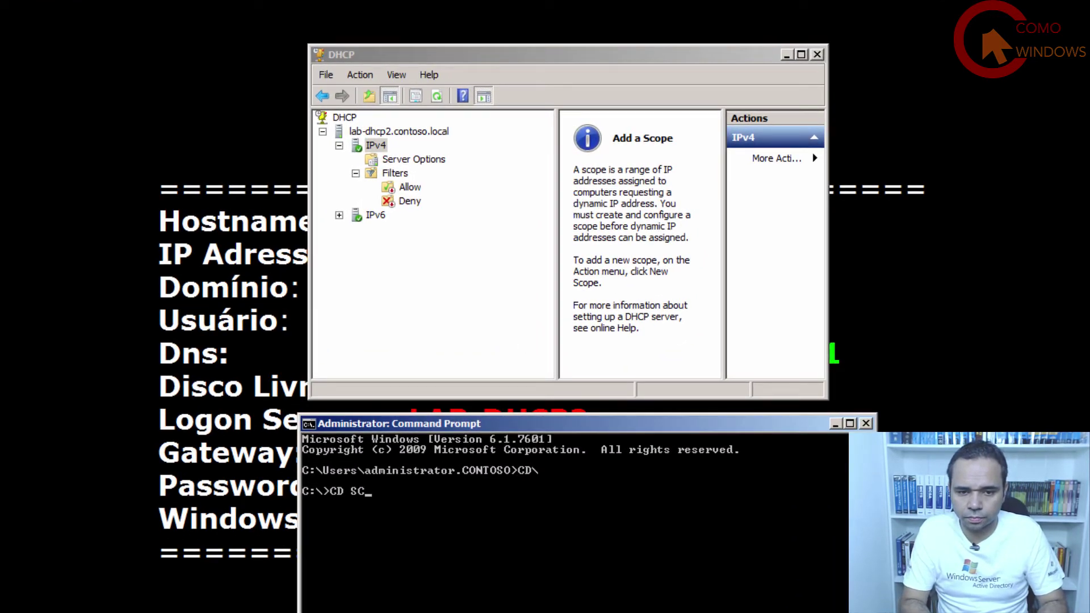
pyautogui.write('RIPTS')
pyautogui.press('Return')
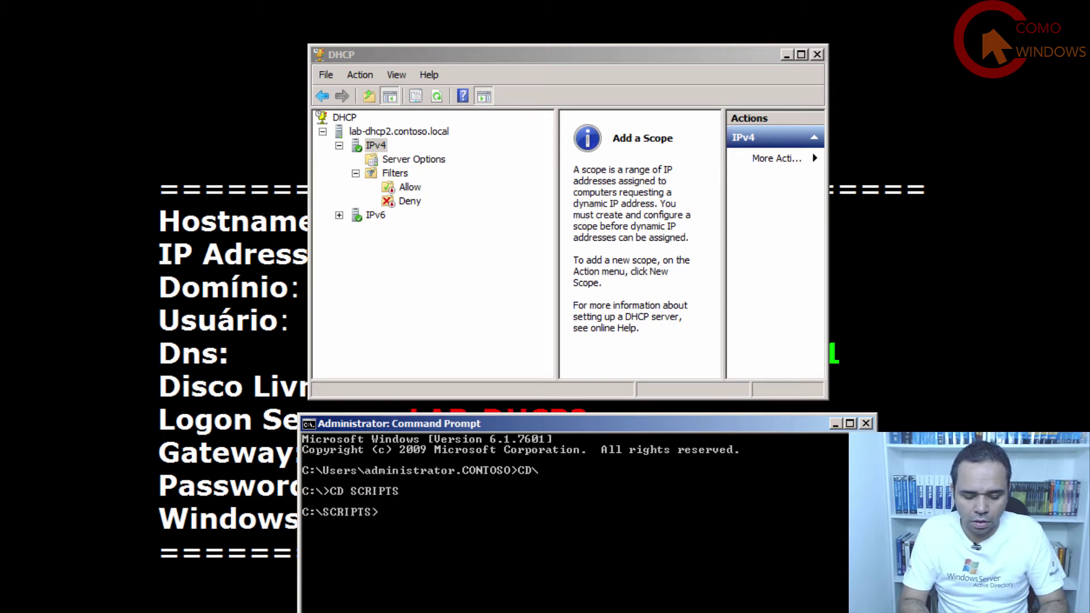
pyautogui.write('DHCP')
pyautogui.press('Tab')
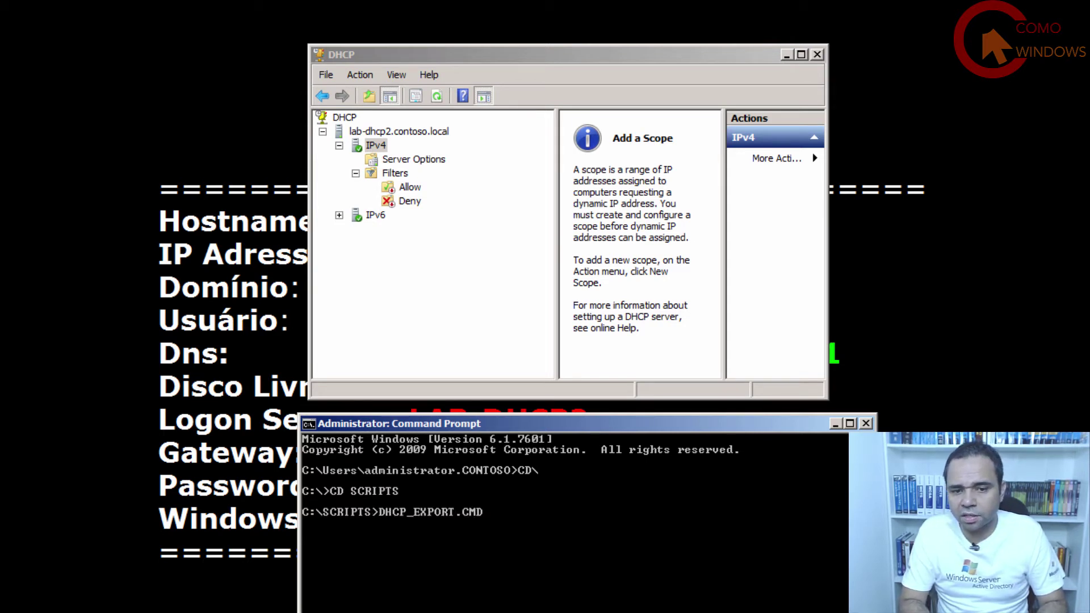
pyautogui.press('Tab')
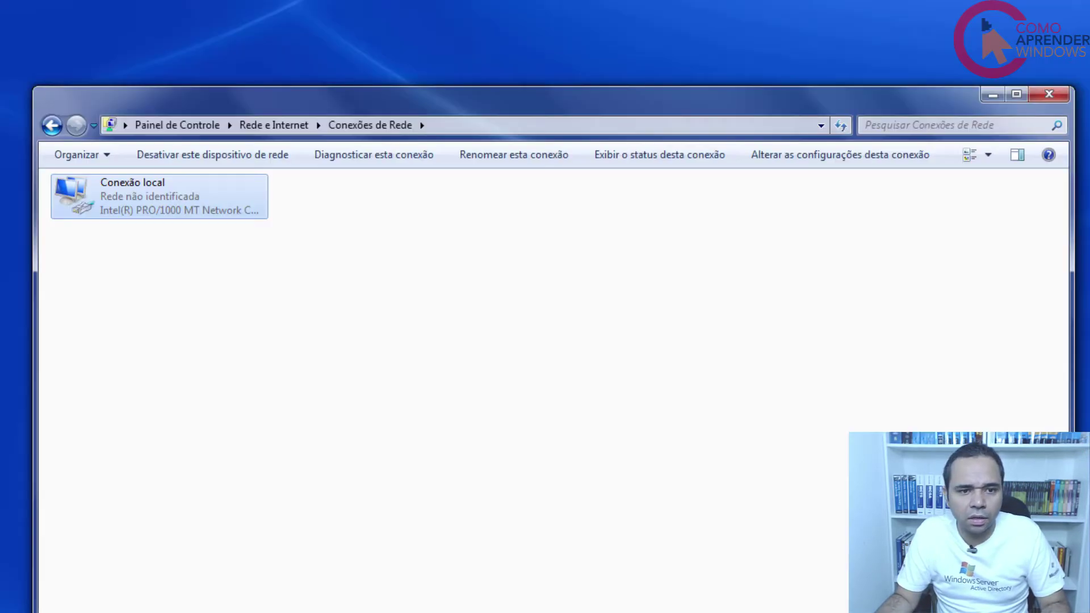
pyautogui.click(314, 255)
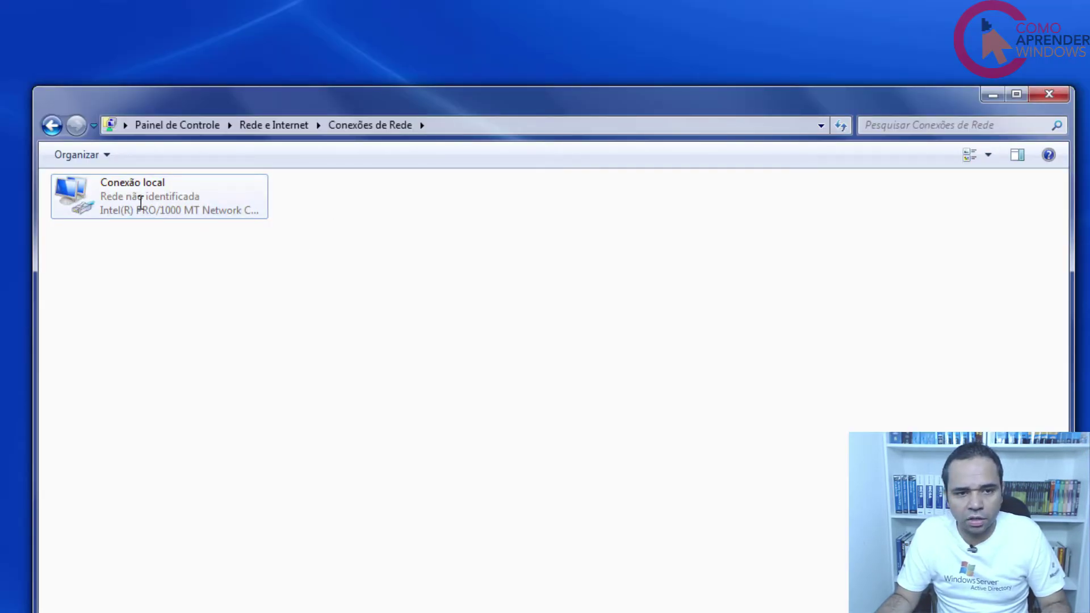
pyautogui.rightClick(139, 203)
pyautogui.click(184, 233)
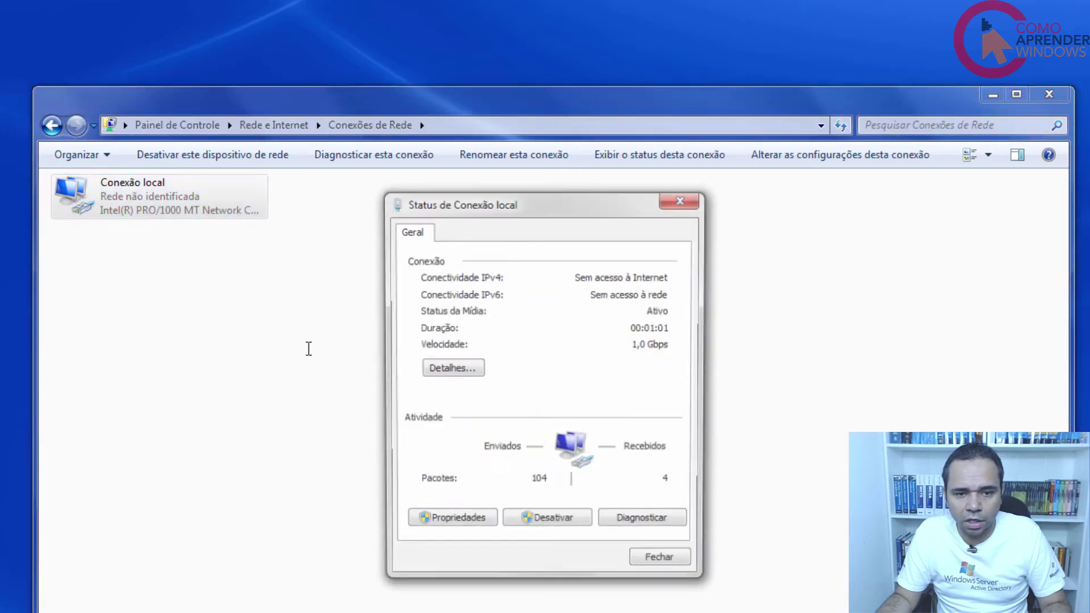
pyautogui.click(447, 369)
pyautogui.click(559, 358)
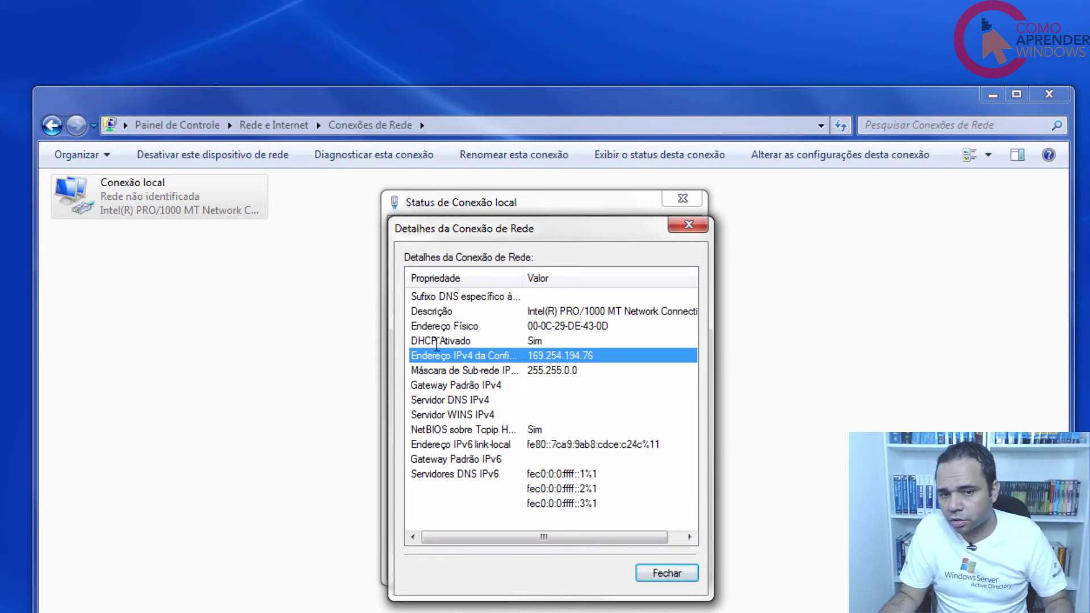
pyautogui.click(666, 574)
pyautogui.click(673, 562)
pyautogui.click(350, 319)
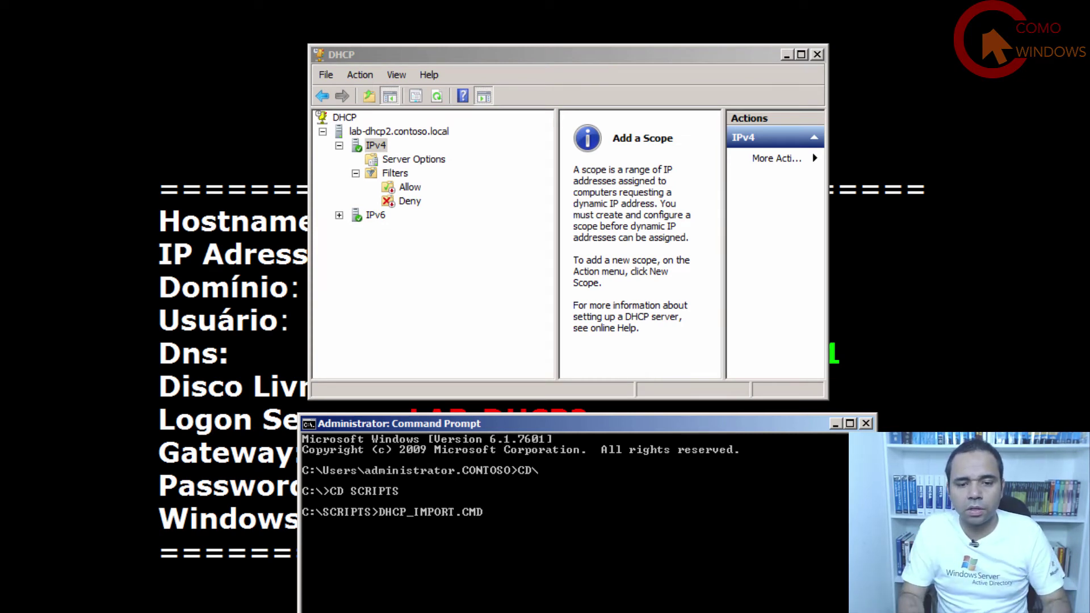
# Run DHCP_IMPORT.CMD, mark the missing C:\dhcp.txt path, and open Explorer on Computer.
pyautogui.press('Return')
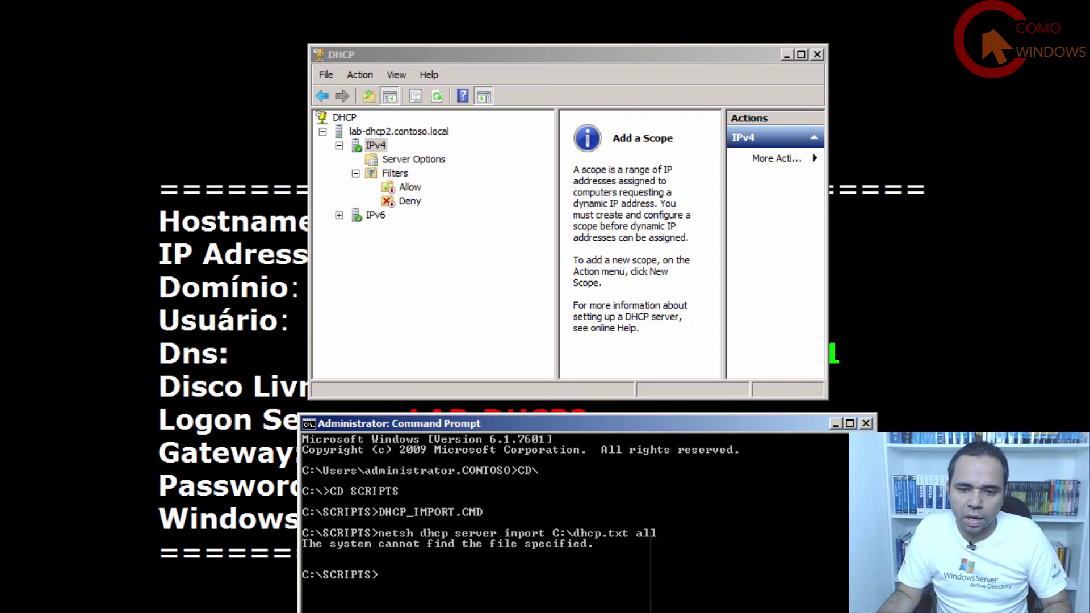
pyautogui.rightClick(549, 533)
pyautogui.click(575, 540)
pyautogui.moveTo(552, 533); pyautogui.dragTo(622, 533)
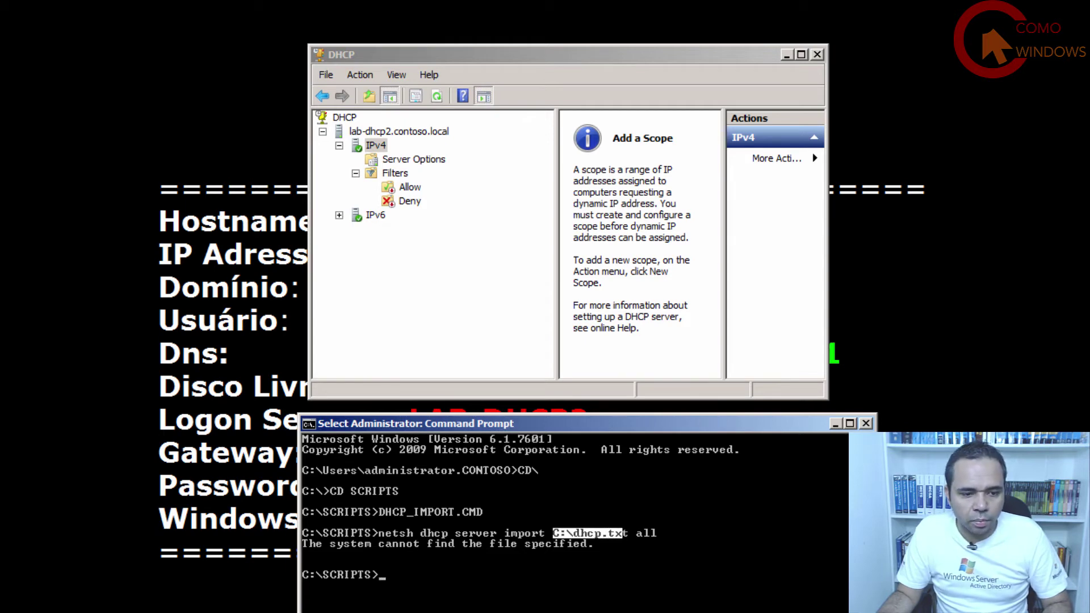
pyautogui.press('super+e')
pyautogui.click(79, 359)
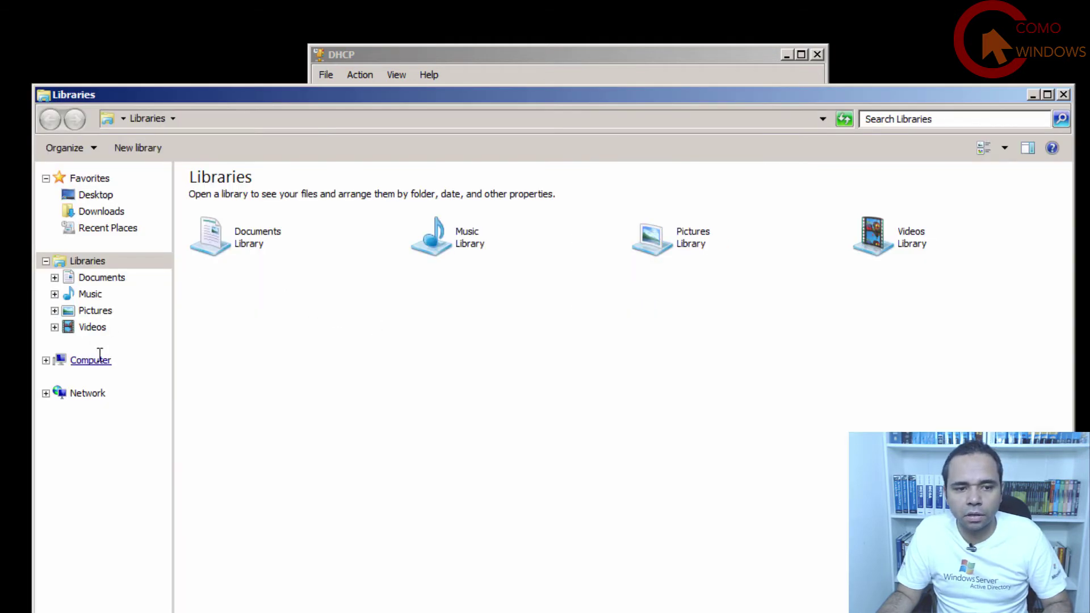
# Check C:\TEMP for the dhcp file, then edit C:\SCRIPTS\DHCP_IMPORT in Notepad.
pyautogui.doubleClick(283, 210)
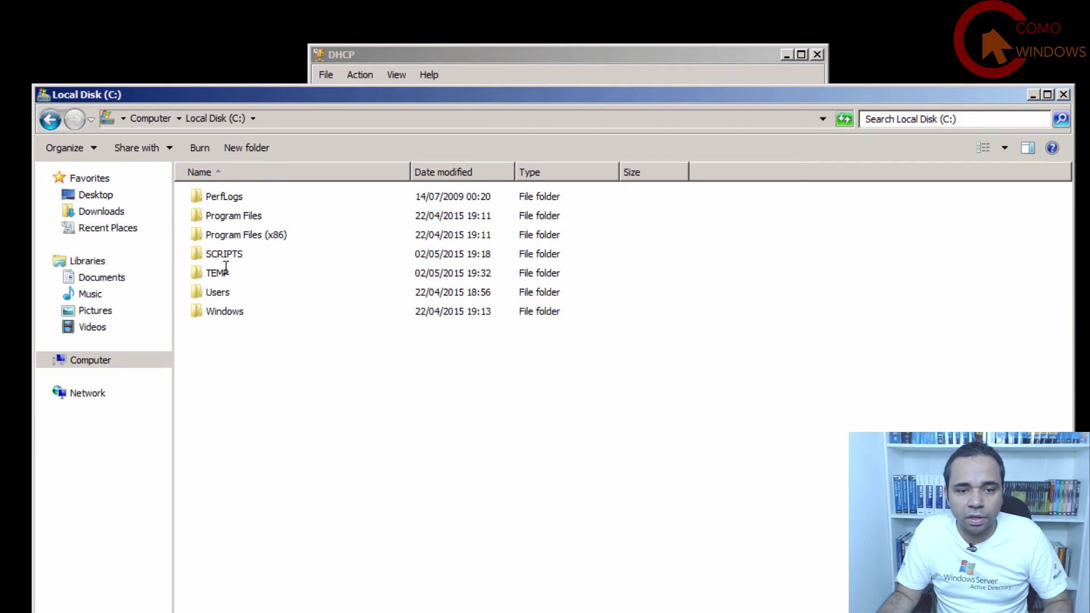
pyautogui.doubleClick(226, 271)
pyautogui.press('BackSpace')
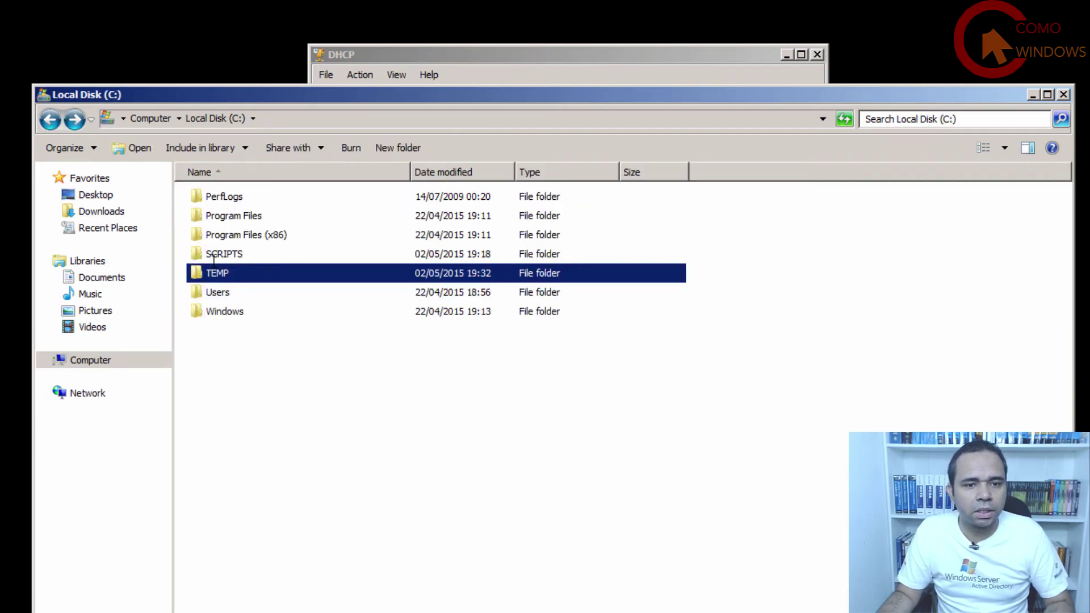
pyautogui.doubleClick(217, 260)
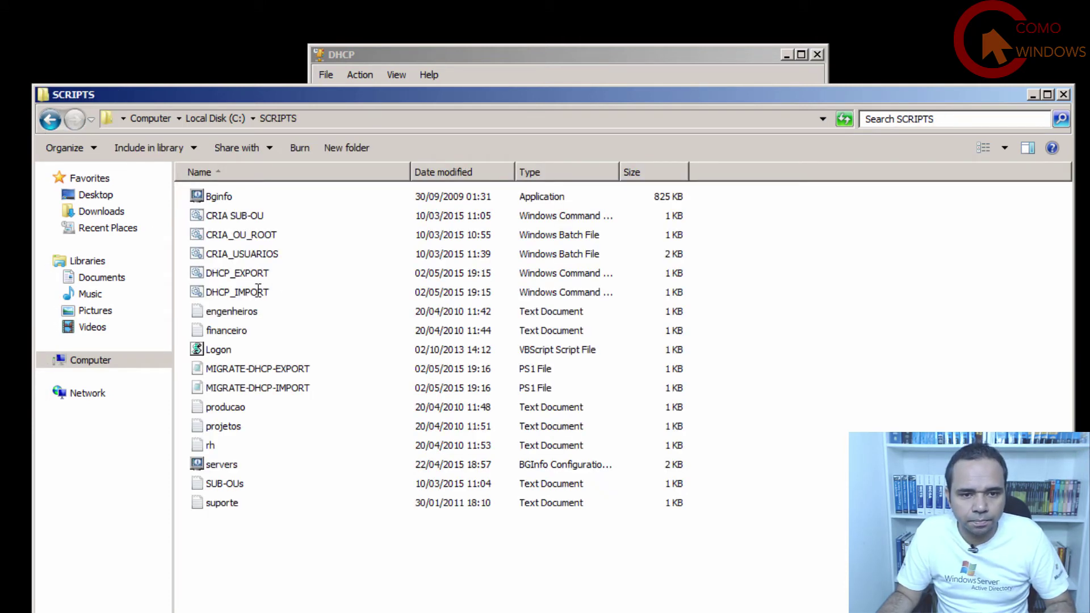
pyautogui.rightClick(259, 291)
pyautogui.click(284, 314)
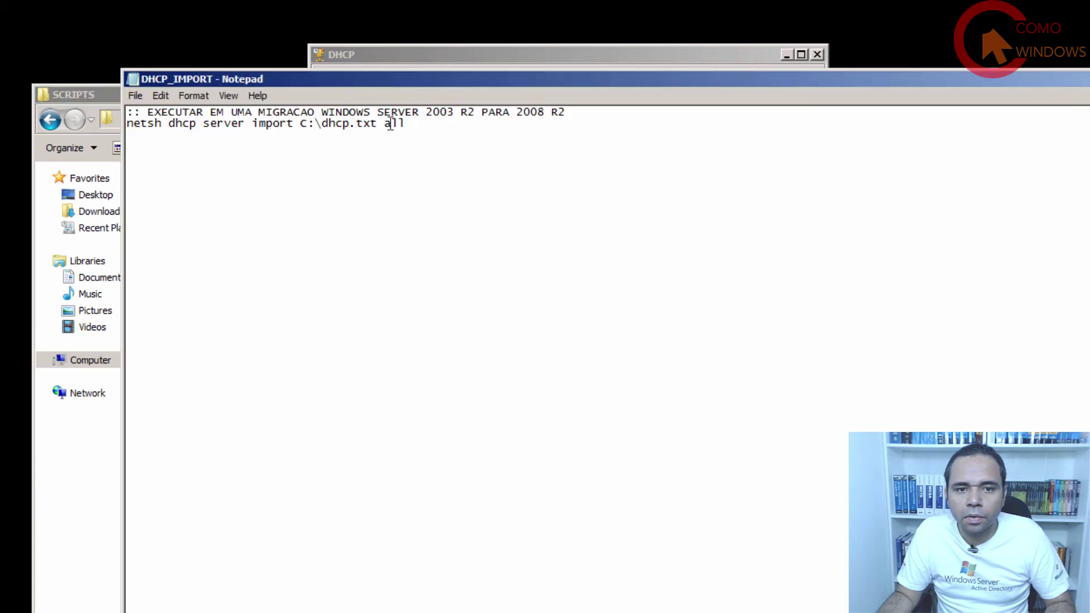
# Change the script's import path to C:\TEMP\dhcp.txt and save it.
pyautogui.click(323, 122)
pyautogui.write('TEMP')
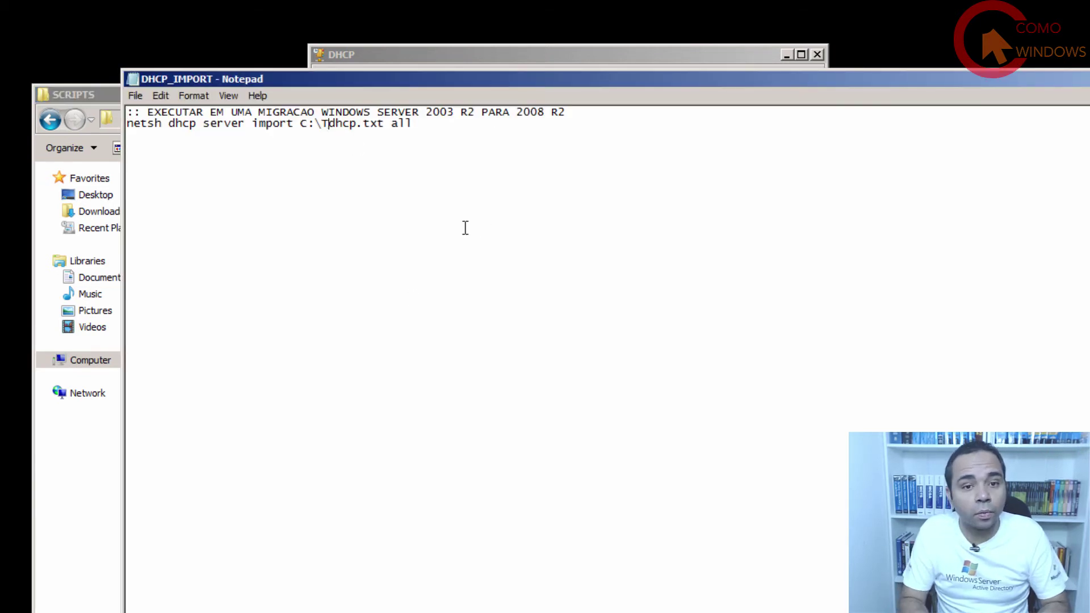
pyautogui.write('\\')
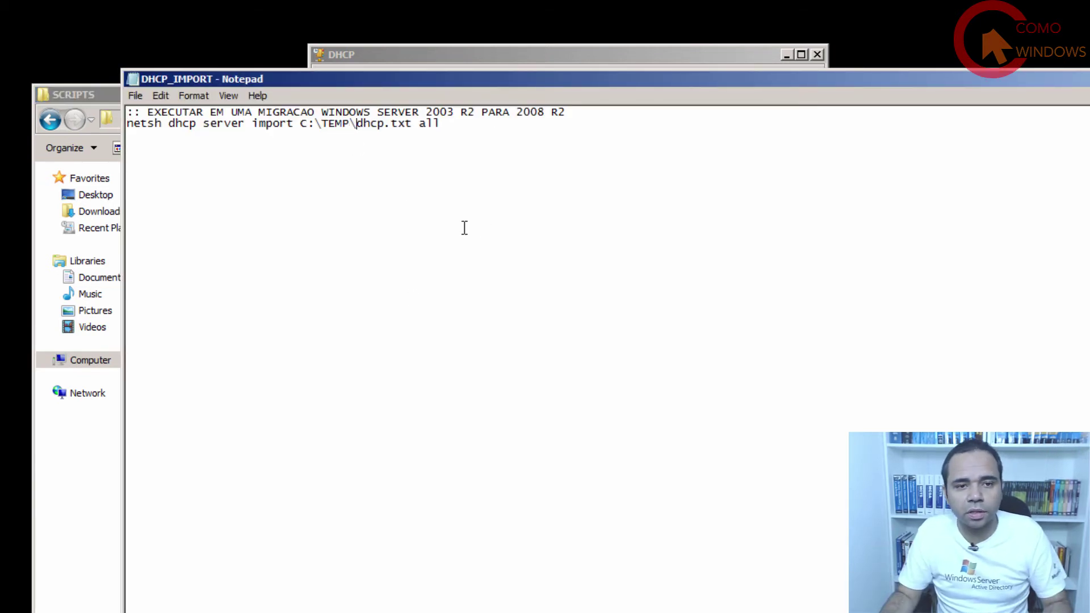
pyautogui.click(135, 95)
pyautogui.click(145, 141)
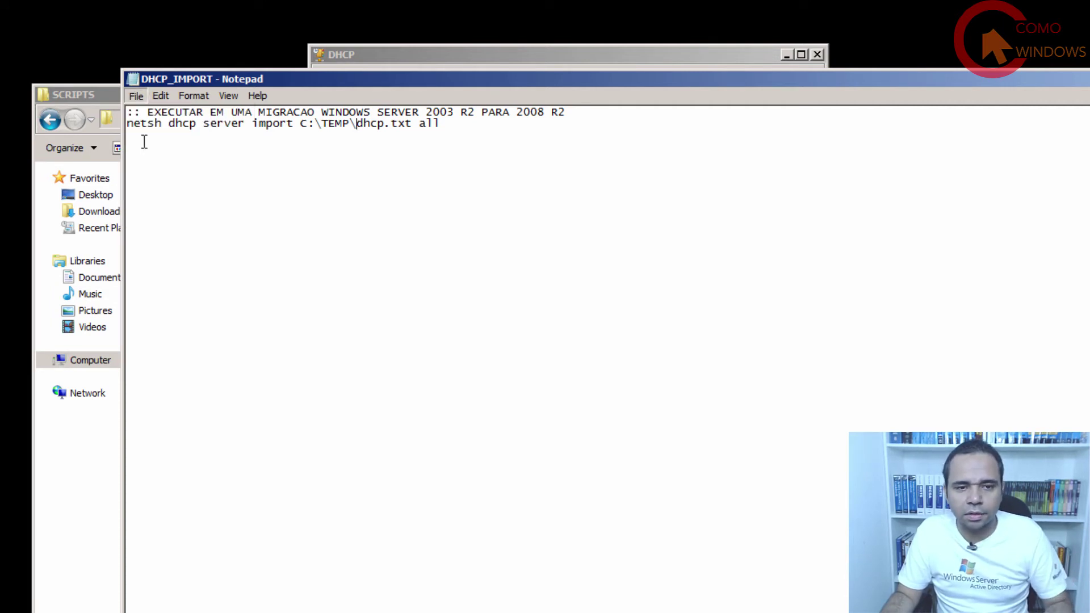
# Copy the marked path and recall the DHCP_IMPORT.CMD command in Command Prompt.
pyautogui.moveTo(1037, 79); pyautogui.dragTo(803, 75)
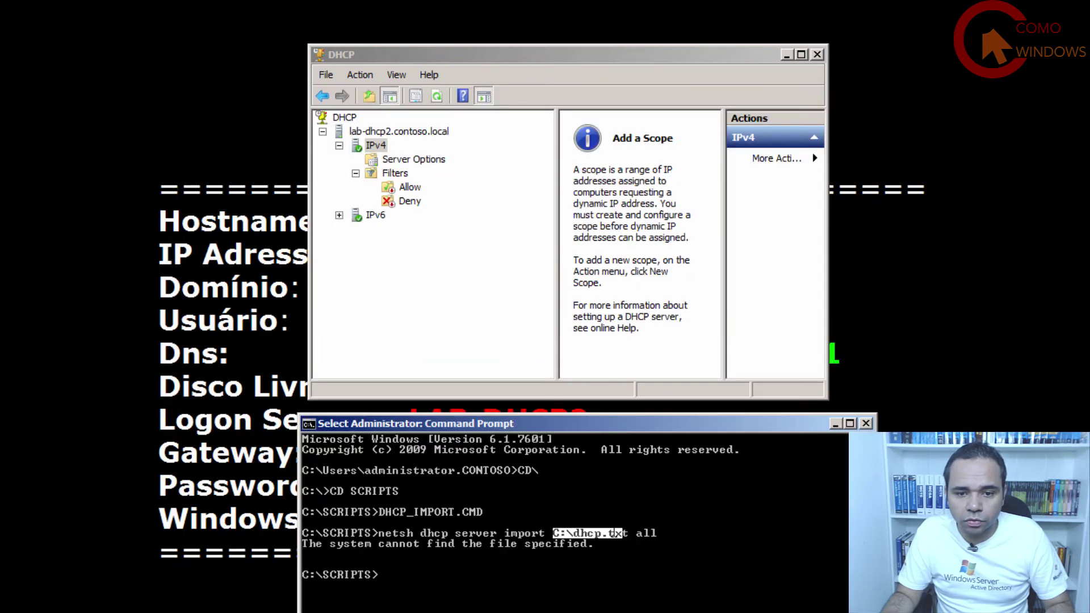
pyautogui.rightClick(591, 595)
pyautogui.press('Up')
pyautogui.press('Up')
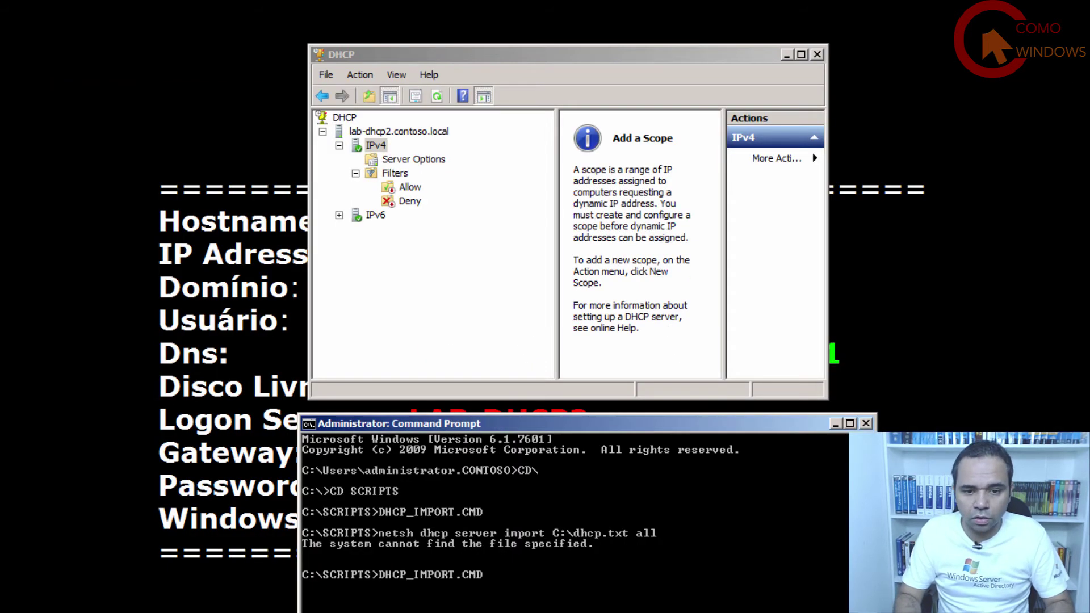
# Rerun the corrected import script and refresh the server's IPv4 node.
pyautogui.press('Return')
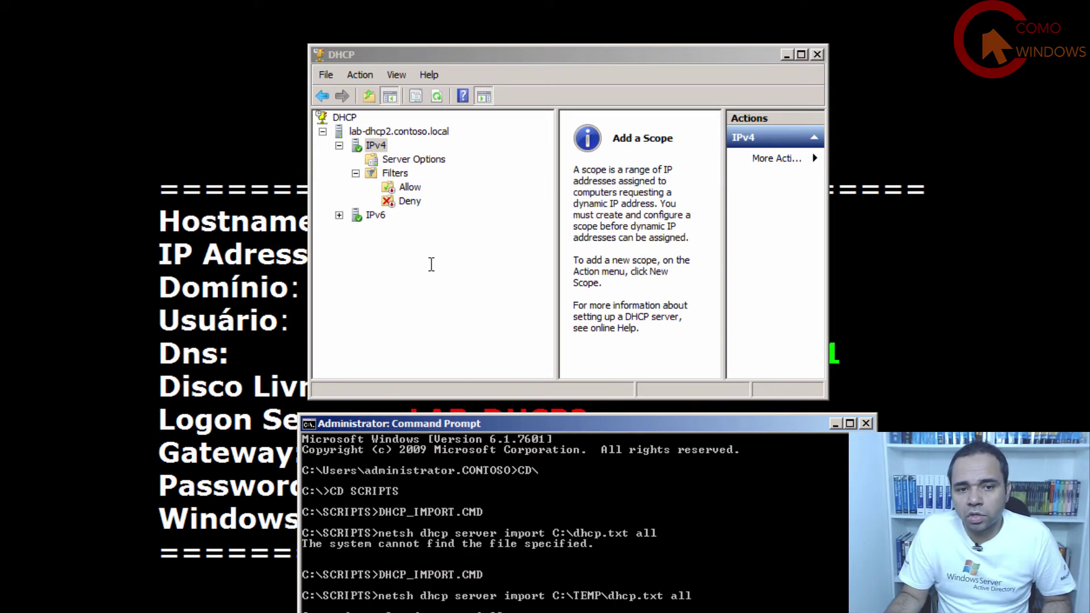
pyautogui.click(377, 145)
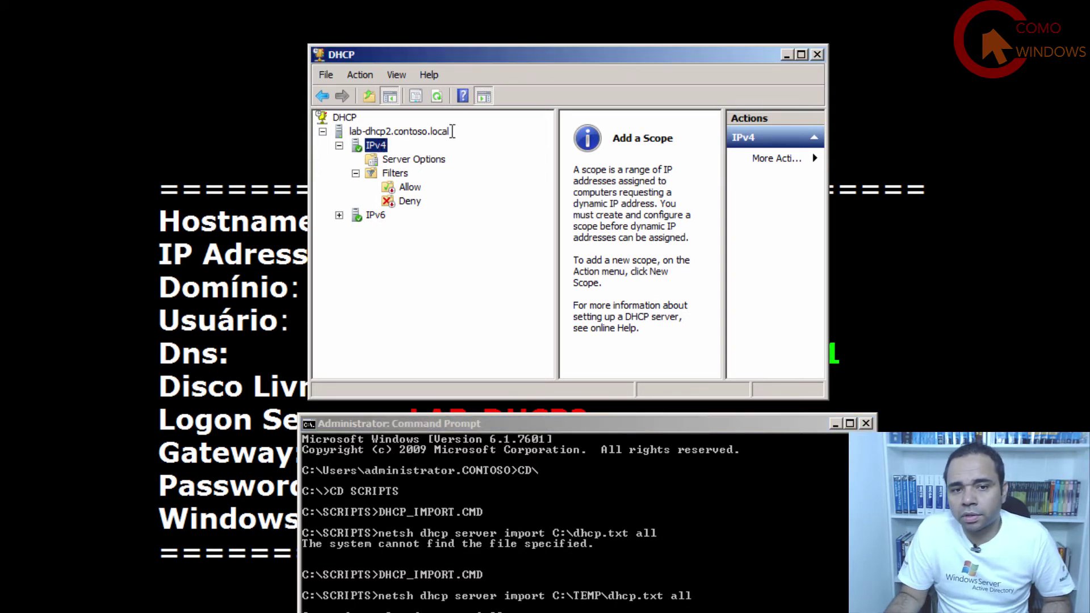
pyautogui.click(439, 98)
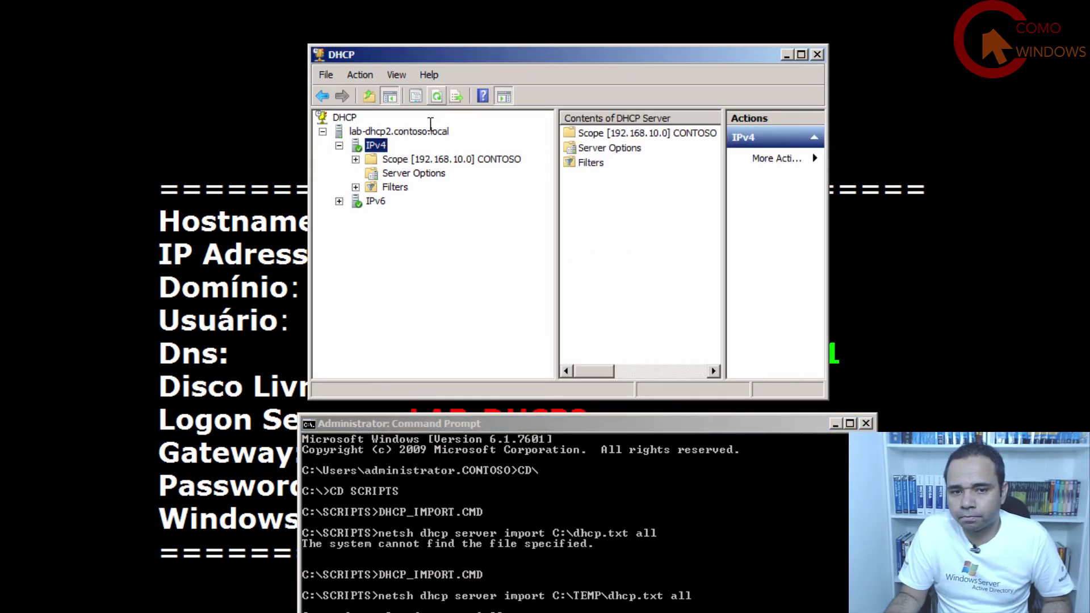
# Inspect the 192.168.10.99 reservation's options, then select its lease under Address Leases.
pyautogui.doubleClick(440, 161)
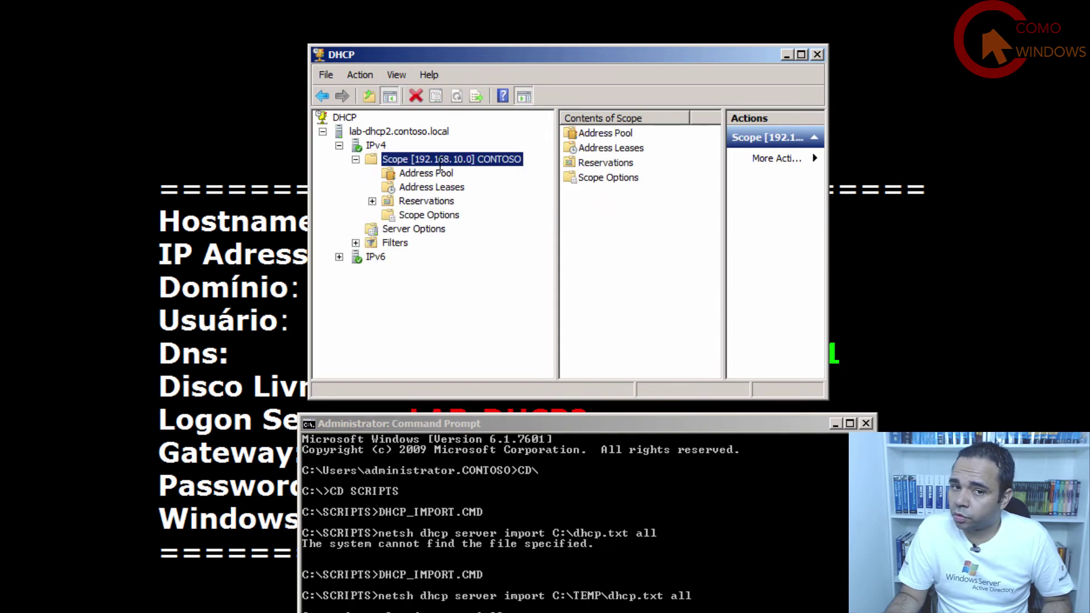
pyautogui.doubleClick(425, 201)
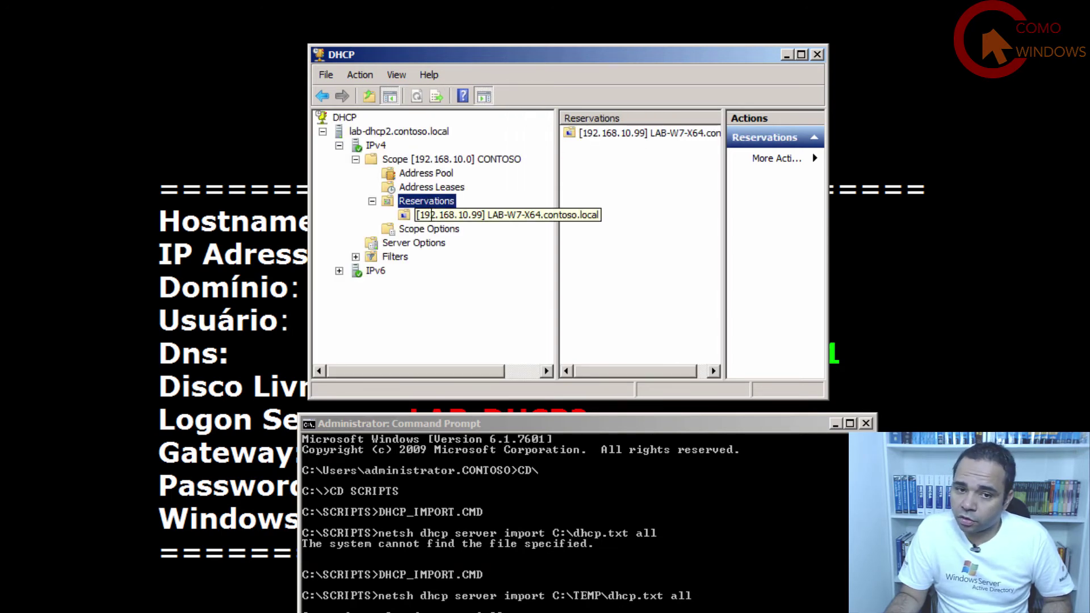
pyautogui.click(482, 214)
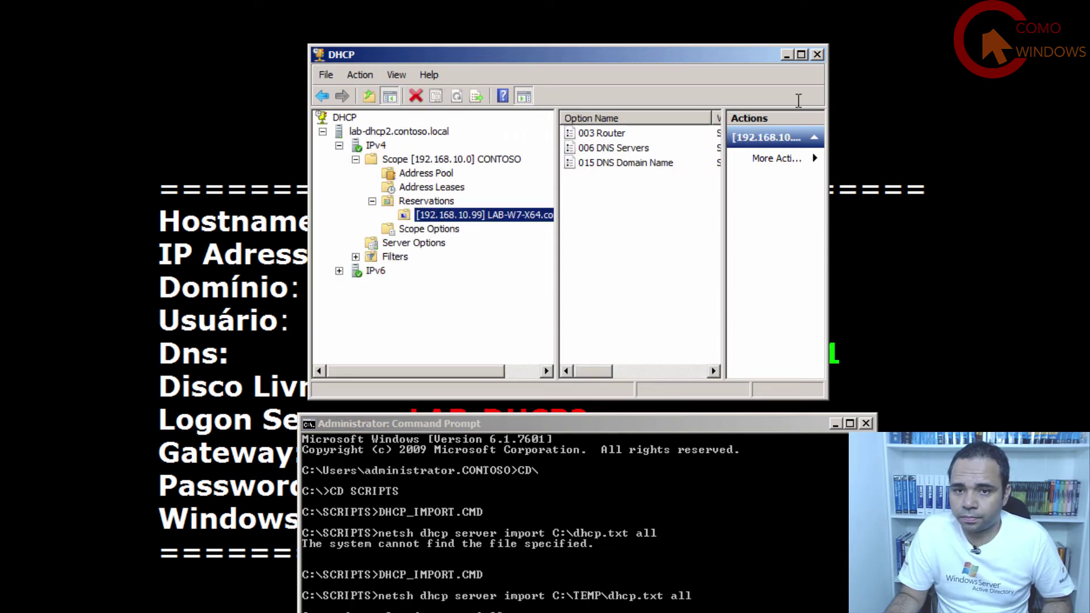
pyautogui.moveTo(826, 195); pyautogui.dragTo(1087, 196)
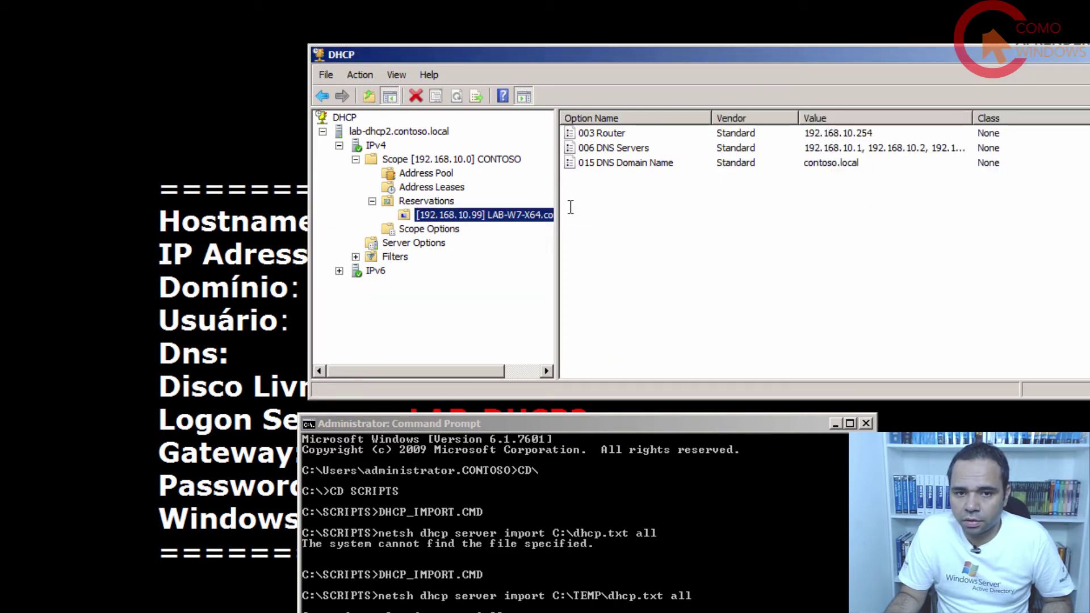
pyautogui.moveTo(559, 195); pyautogui.dragTo(705, 185)
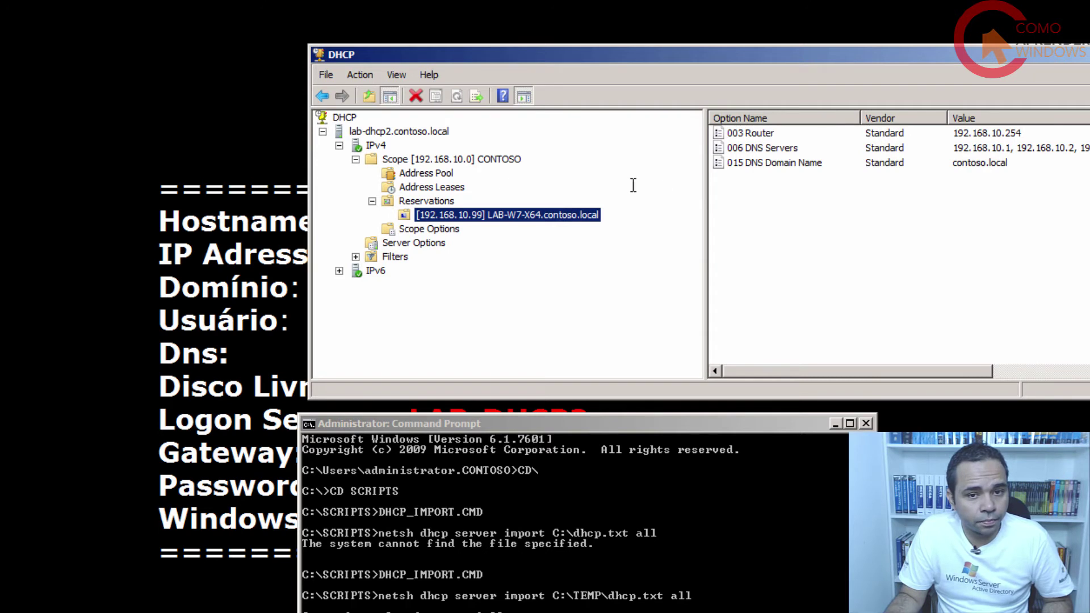
pyautogui.click(433, 187)
pyautogui.click(746, 134)
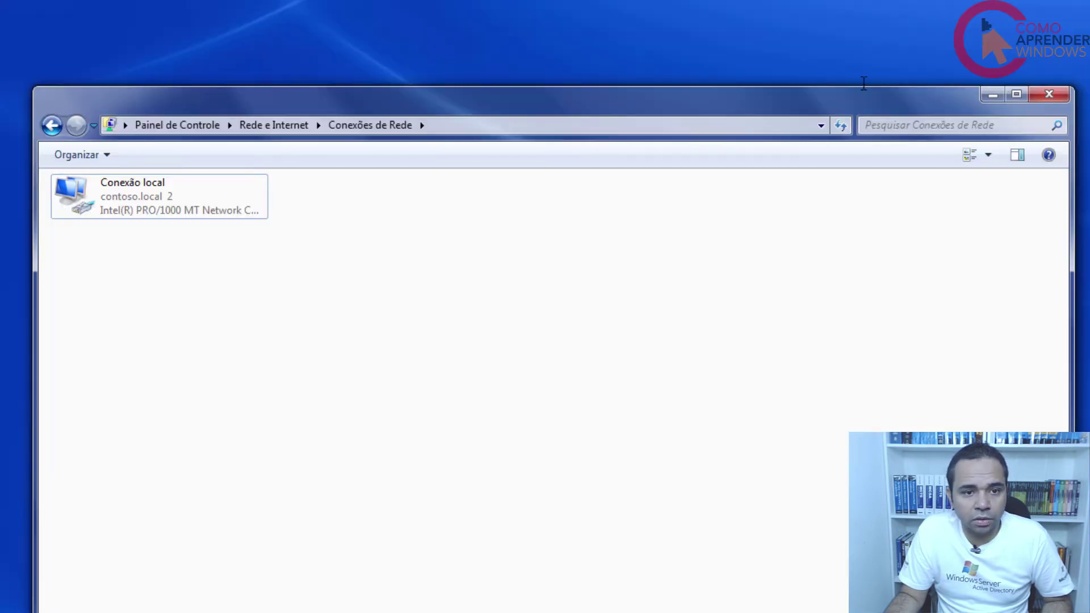
# Show Conexão local details: IPv4 address 192.168.10.99 from DHCP server 192.168.10.2.
pyautogui.rightClick(124, 207)
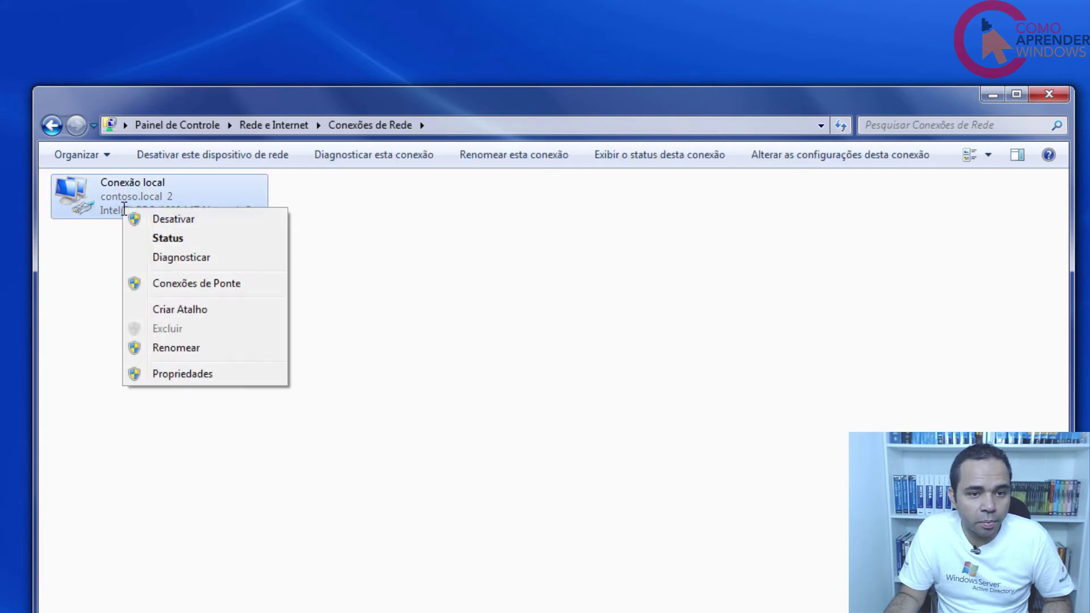
pyautogui.click(173, 240)
pyautogui.click(444, 374)
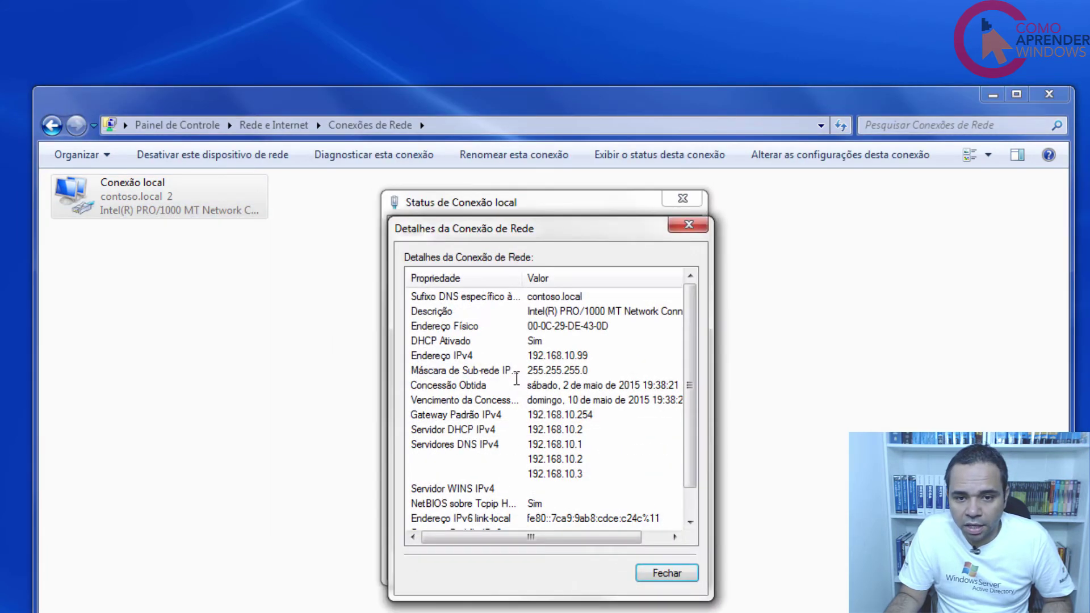
pyautogui.click(593, 360)
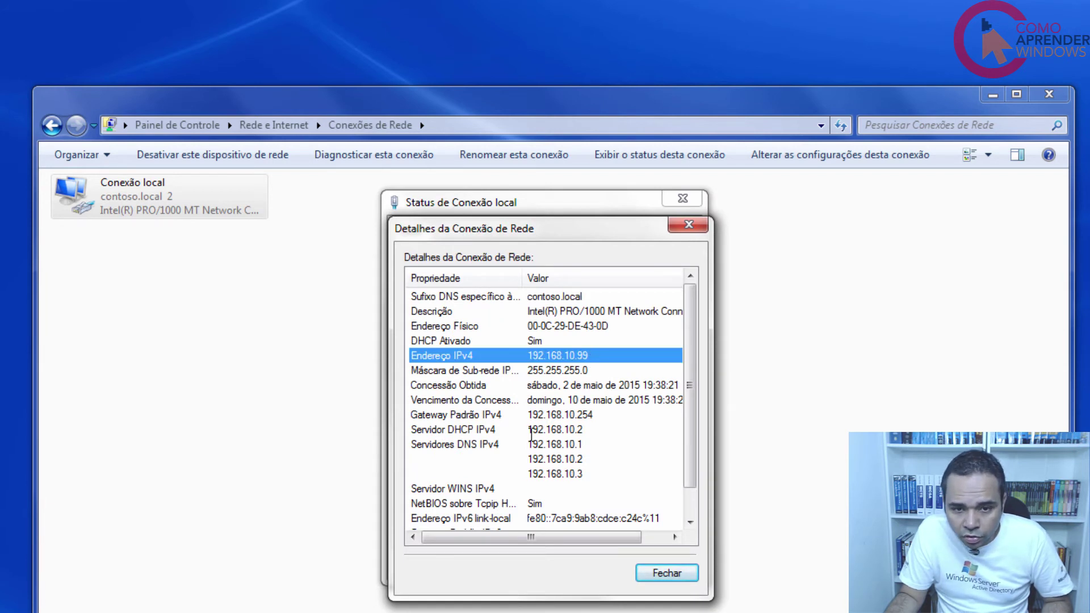
pyautogui.click(427, 434)
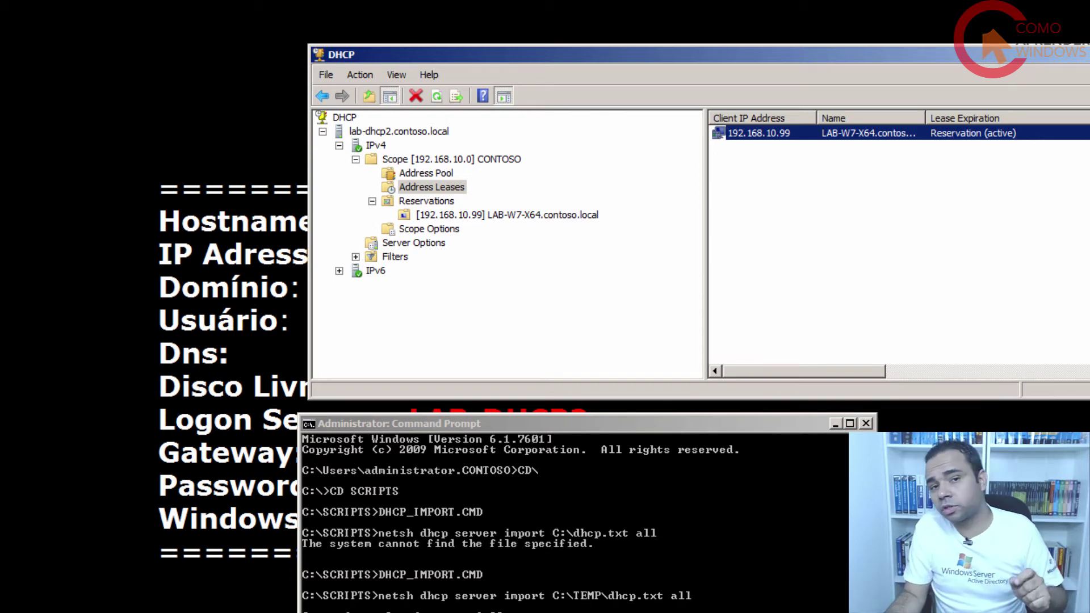
# Close the Command Prompt and the DHCP console on LAB-DHCP2.
pyautogui.click(871, 425)
pyautogui.click(866, 424)
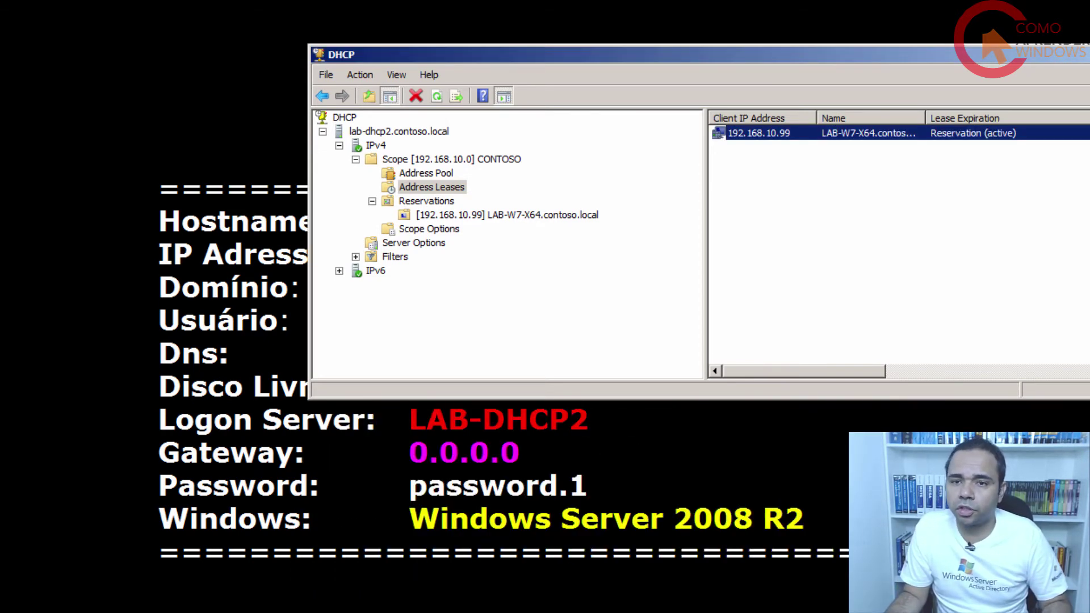
pyautogui.hotkey('alt', 'F4')
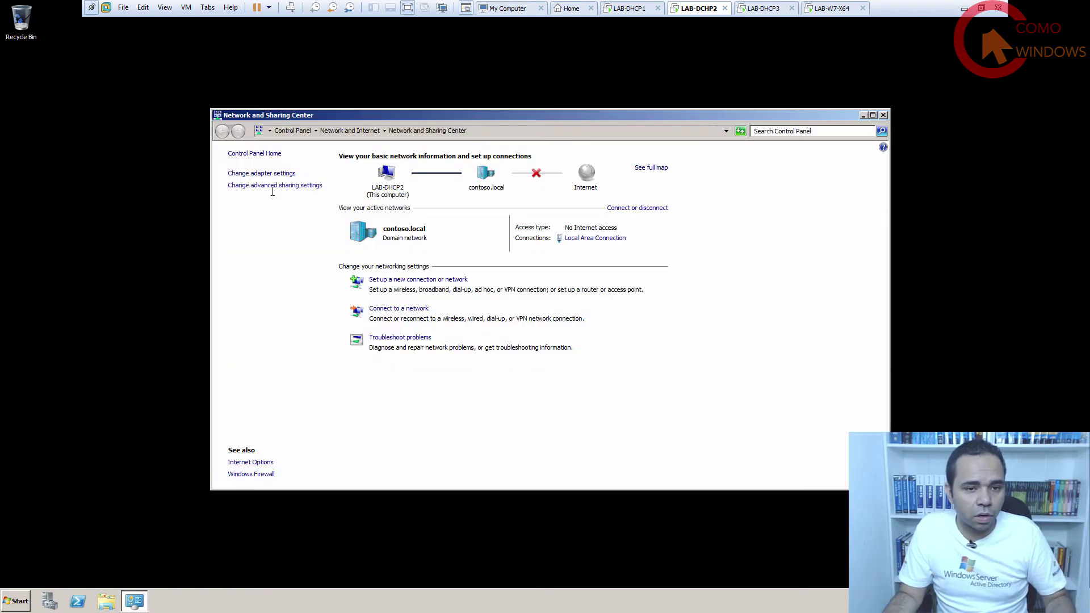
# Review Local Area Connection properties and the TCP/IPv6 entry, then close without changes.
pyautogui.click(258, 174)
pyautogui.rightClick(261, 185)
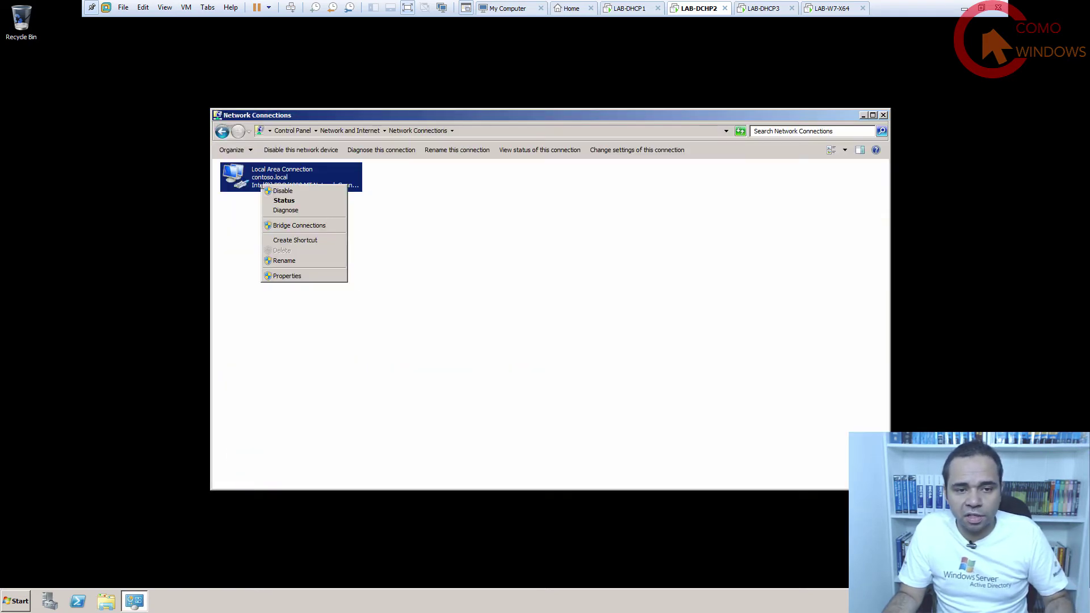
pyautogui.click(301, 275)
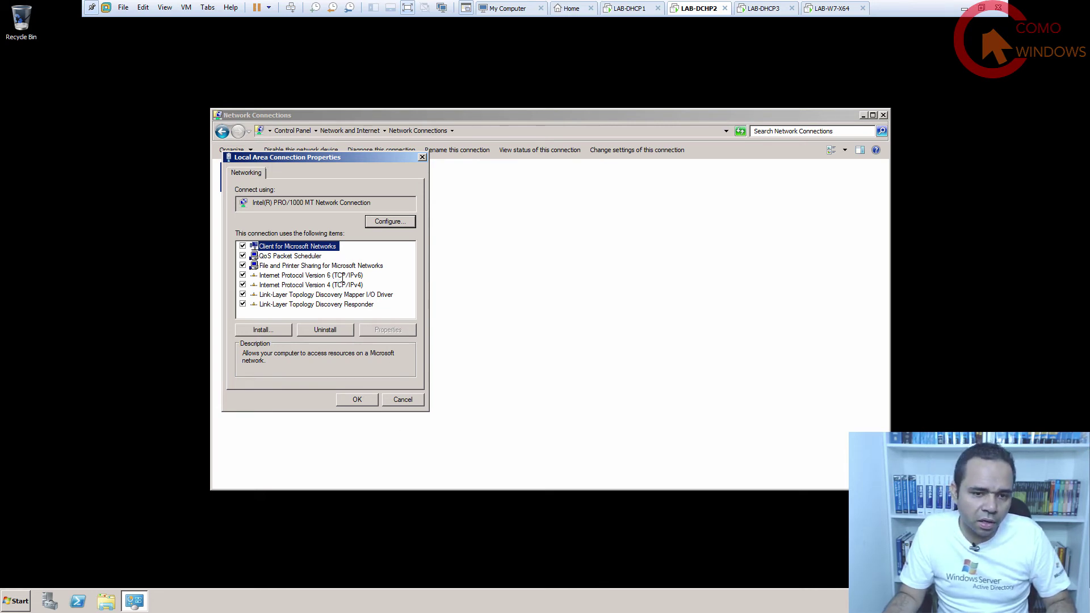
pyautogui.click(342, 275)
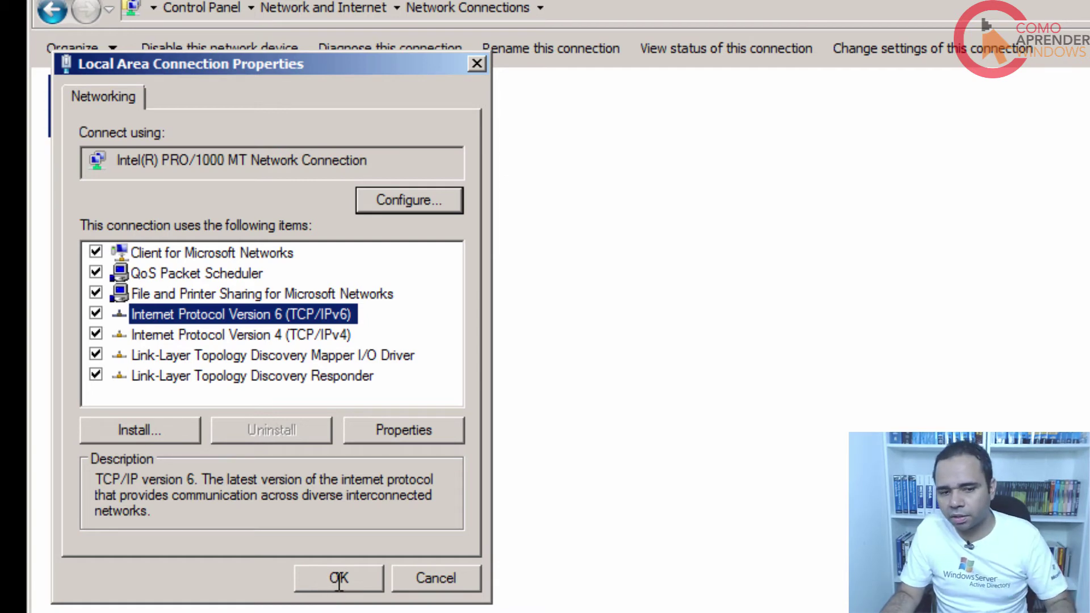
pyautogui.click(338, 577)
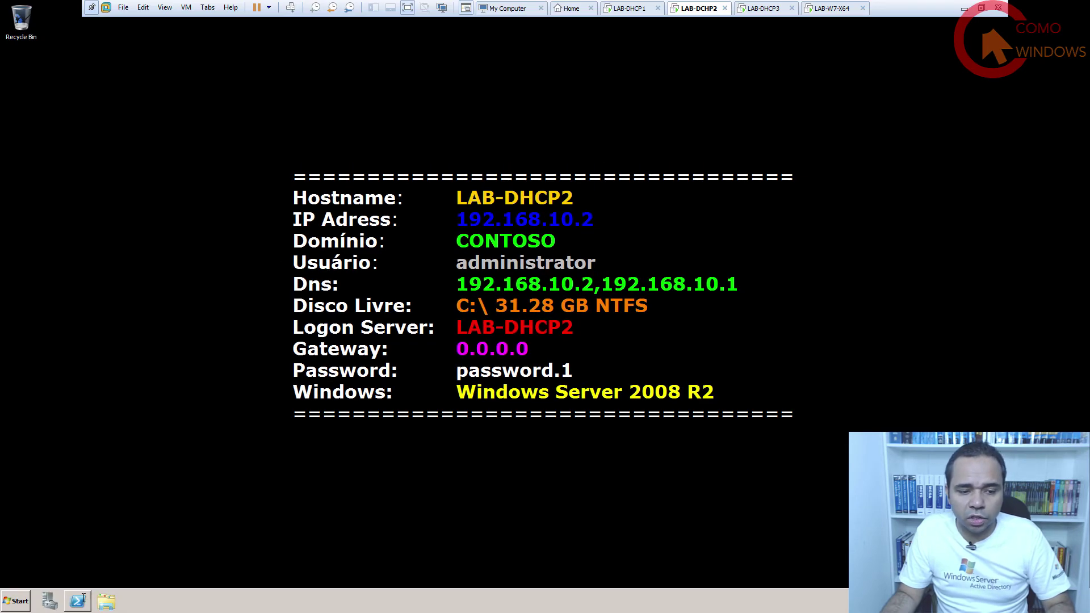
# Start PowerShell and open C:\SCRIPTS\MIGRATE-DHCP-EXPORT in Notepad via Open with.
pyautogui.click(78, 601)
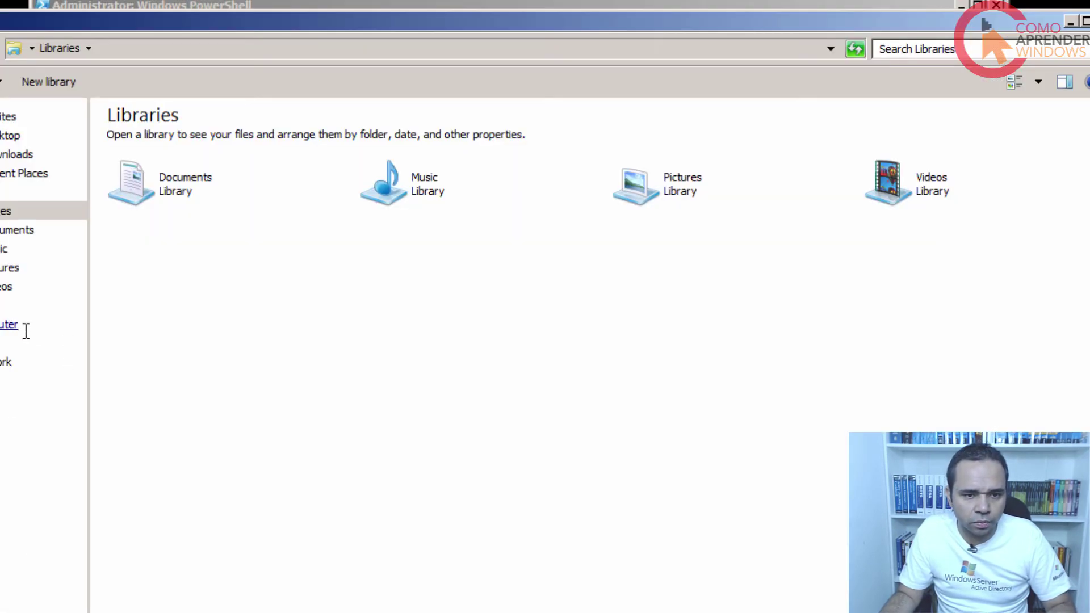
pyautogui.click(26, 329)
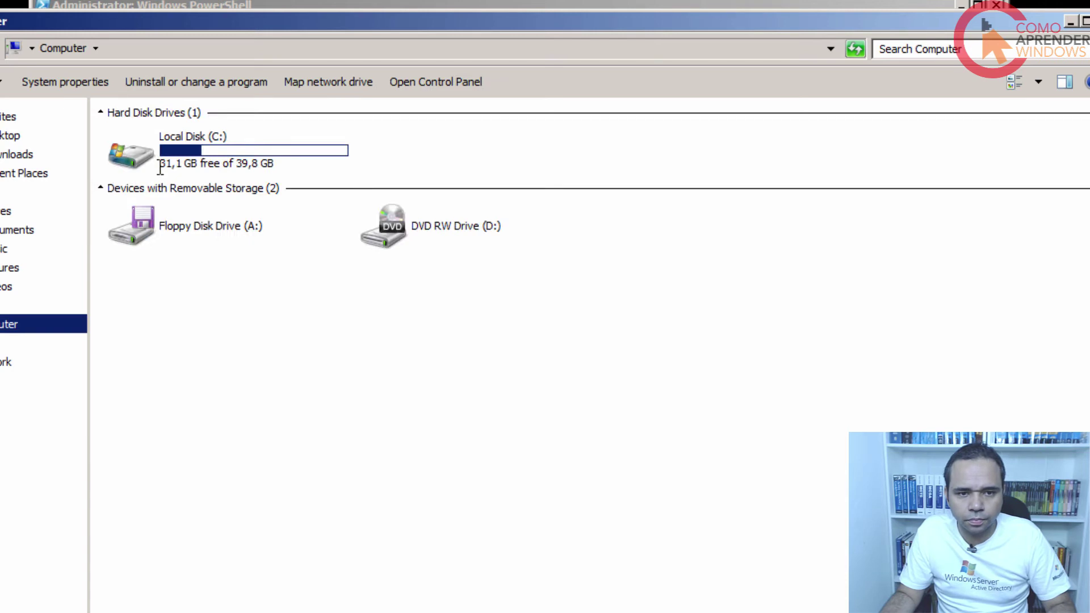
pyautogui.doubleClick(160, 154)
pyautogui.doubleClick(216, 175)
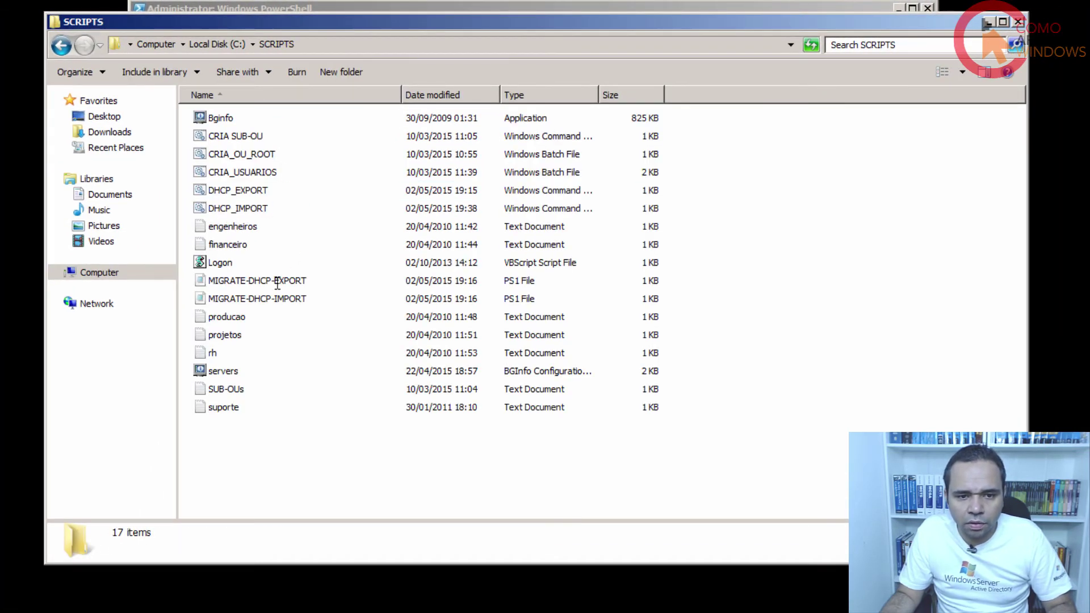
pyautogui.rightClick(278, 281)
pyautogui.click(314, 318)
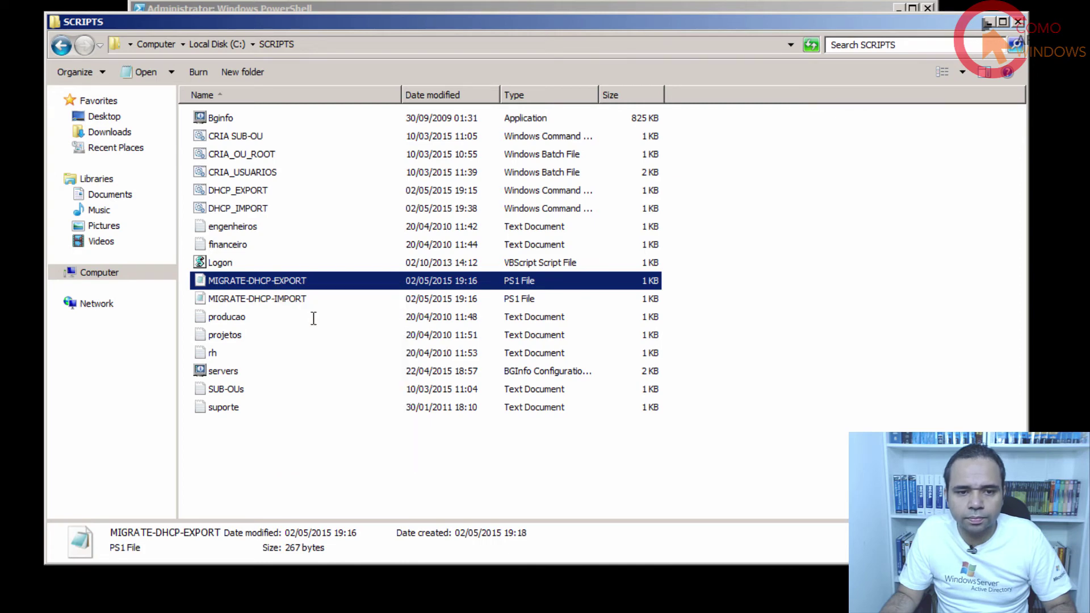
pyautogui.doubleClick(356, 199)
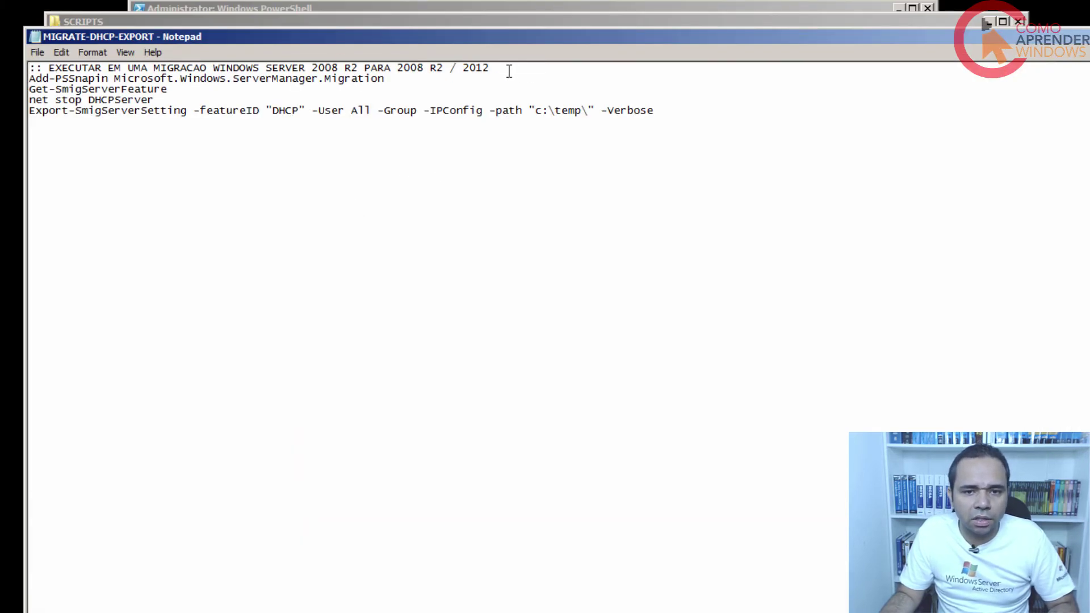
# Highlight the script's comment line and Add-PSSnapin line to walk through them.
pyautogui.moveTo(508, 68); pyautogui.dragTo(28, 69)
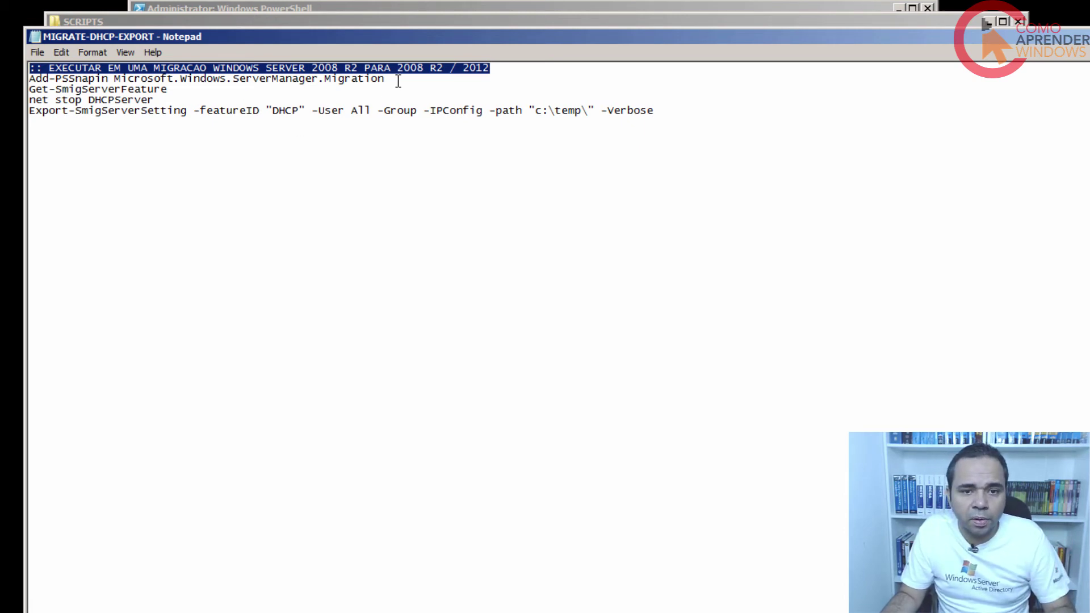
pyautogui.moveTo(396, 80); pyautogui.dragTo(28, 80)
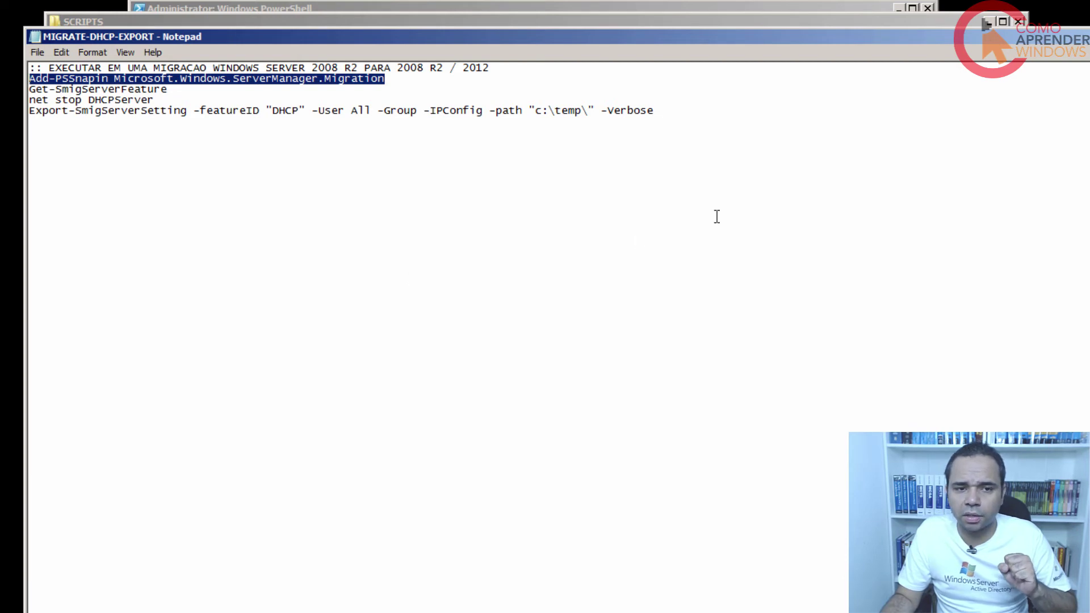
pyautogui.click(394, 80)
pyautogui.moveTo(393, 80); pyautogui.dragTo(29, 68)
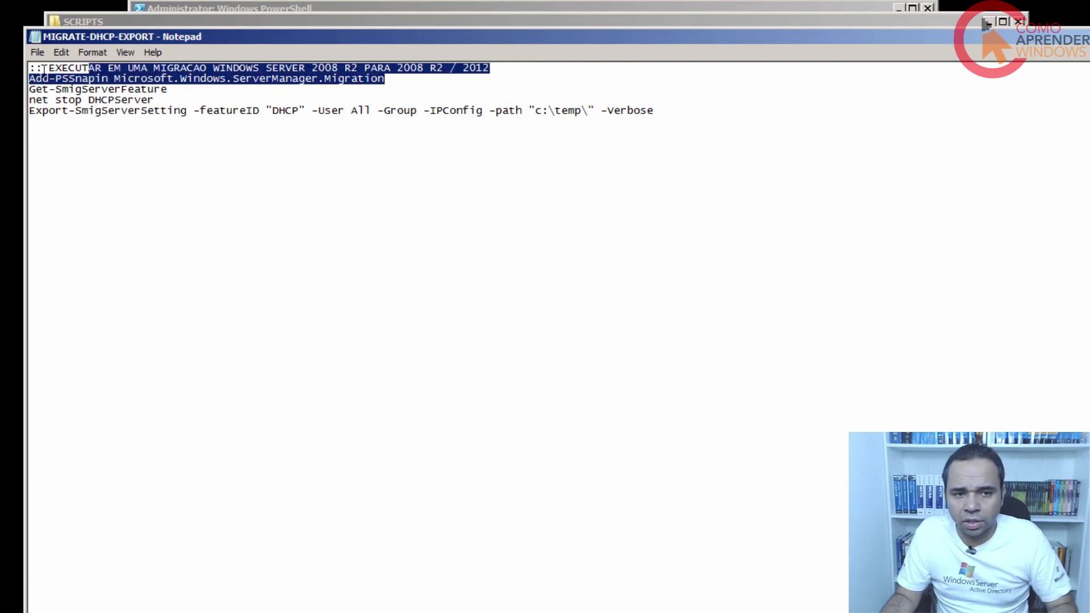
pyautogui.click(29, 80)
pyautogui.hotkey('shift', 'End')
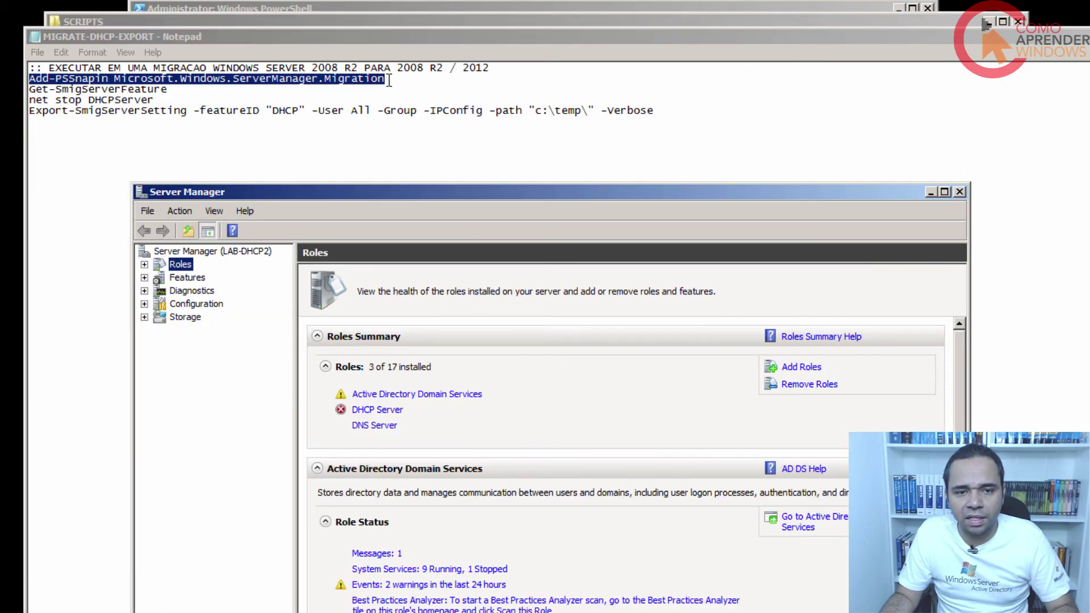
# Clear the script selection and show the installed features in Server Manager.
pyautogui.moveTo(389, 80); pyautogui.dragTo(29, 78)
pyautogui.click(29, 89)
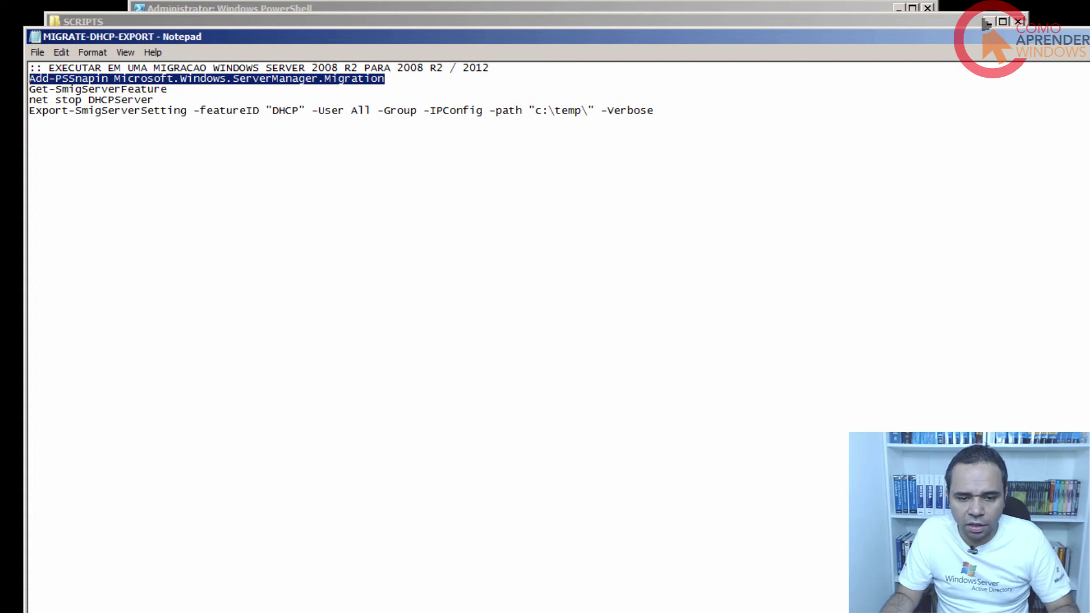
pyautogui.hotkey('alt', 'Tab')
pyautogui.click(200, 279)
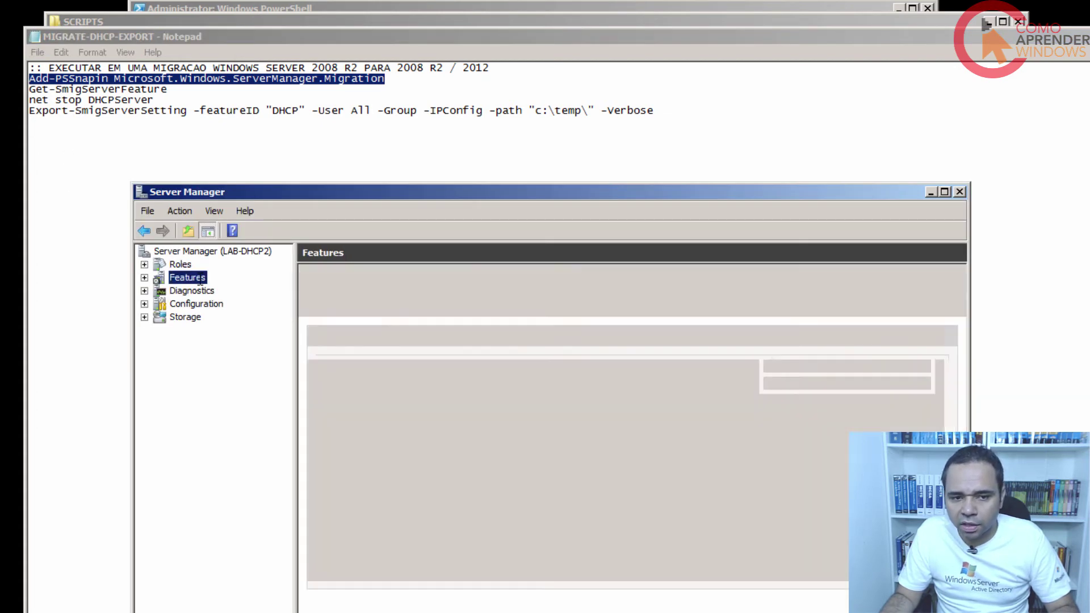
pyautogui.moveTo(366, 192); pyautogui.dragTo(417, 69)
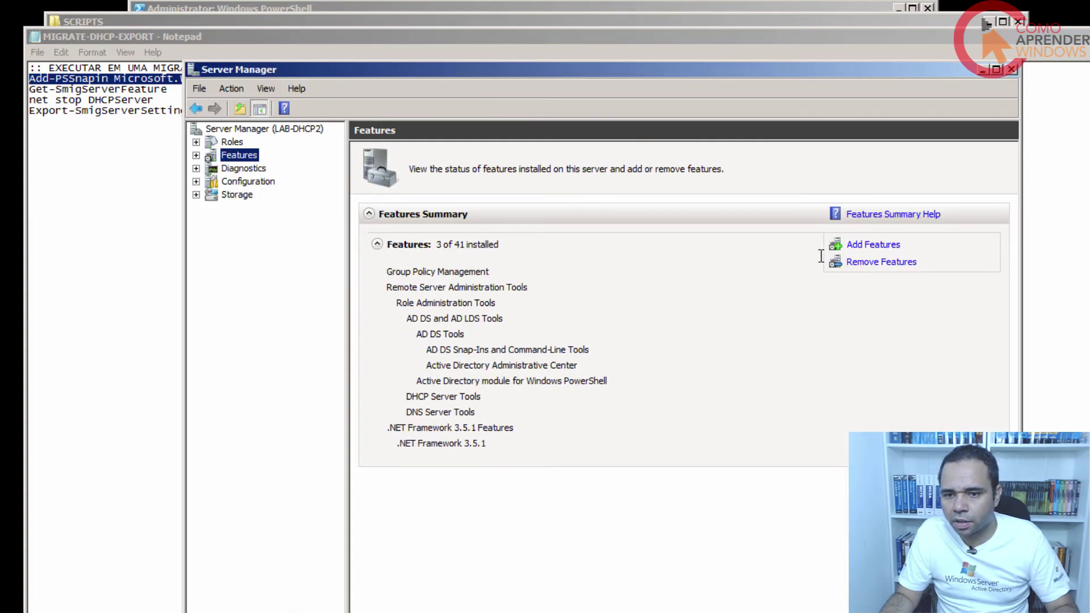
# Select Windows Server Migration Tools in Add Features, cancel the wizard, and close Server Manager.
pyautogui.click(872, 245)
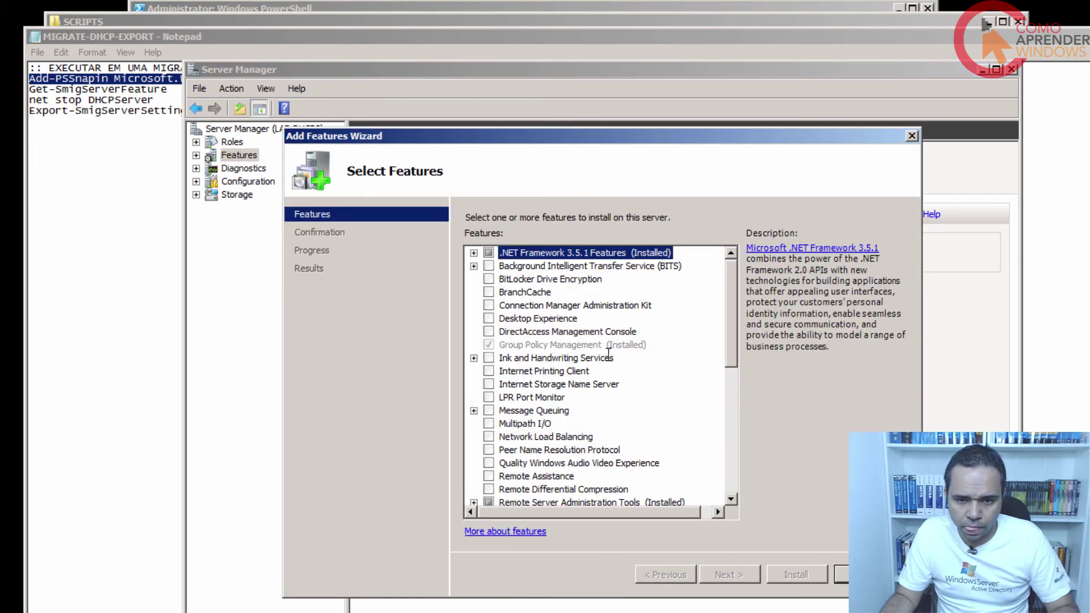
pyautogui.scroll(-7, 608, 356)
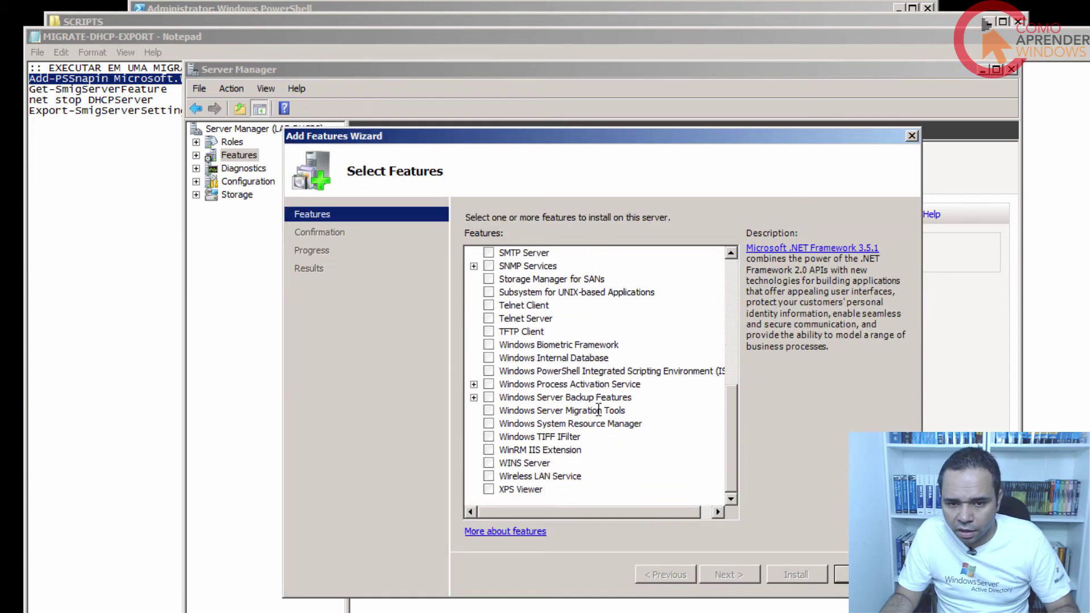
pyautogui.click(489, 410)
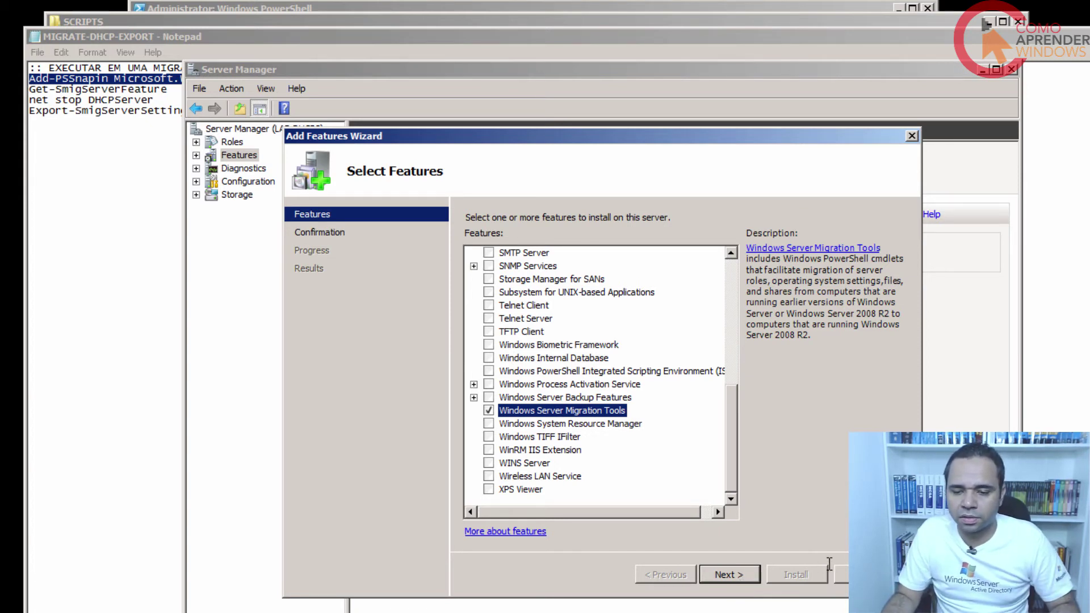
pyautogui.click(857, 574)
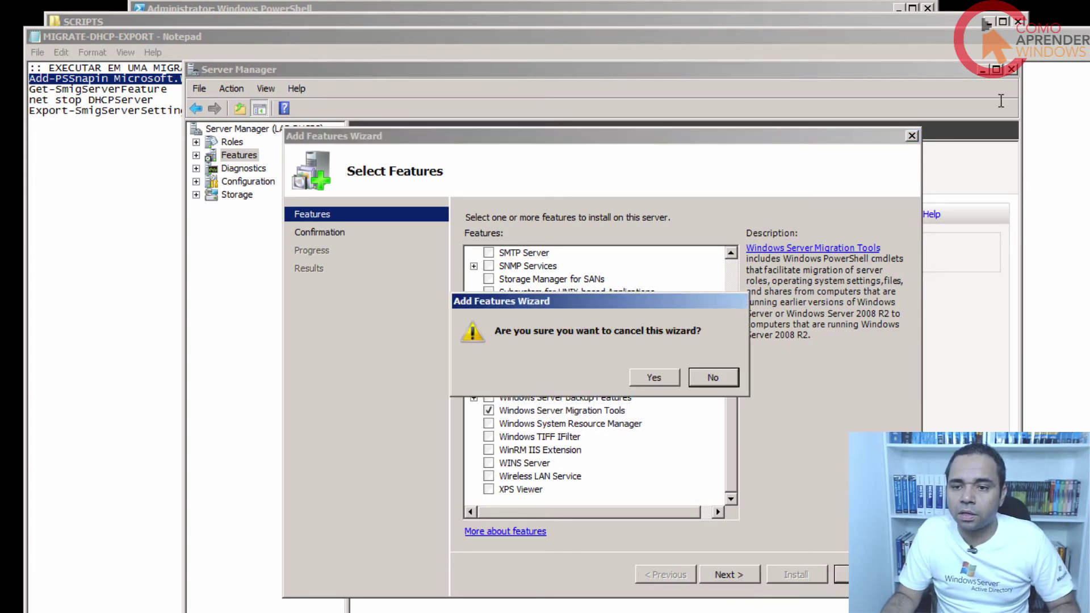
pyautogui.click(662, 372)
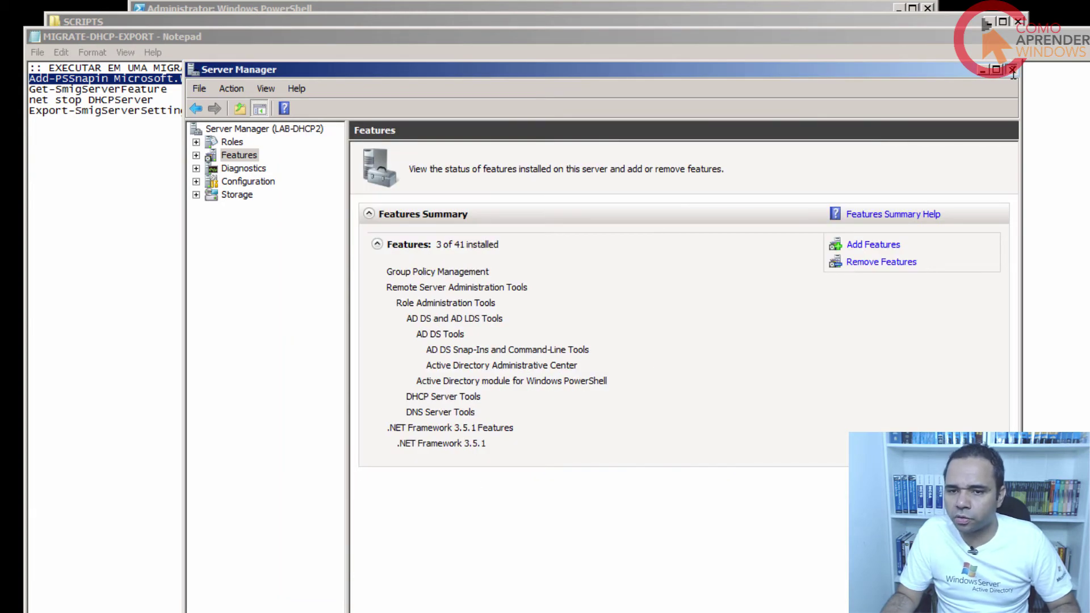
pyautogui.click(1010, 69)
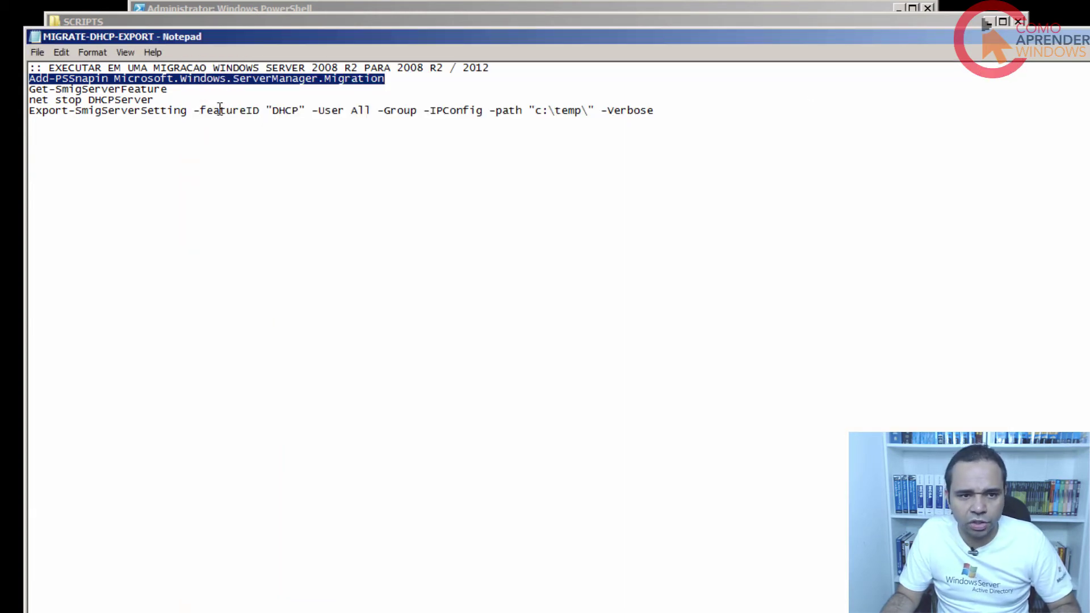
# Highlight the export script's commands in Notepad, then minimize Notepad and the SCRIPTS folder window.
pyautogui.click(204, 108)
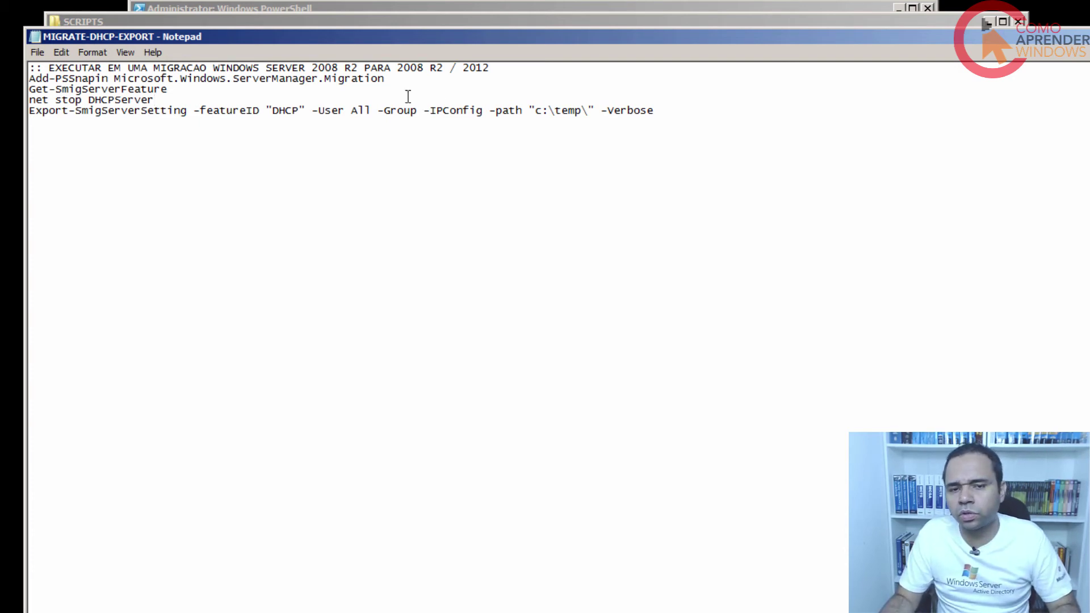
pyautogui.moveTo(698, 112); pyautogui.dragTo(29, 68)
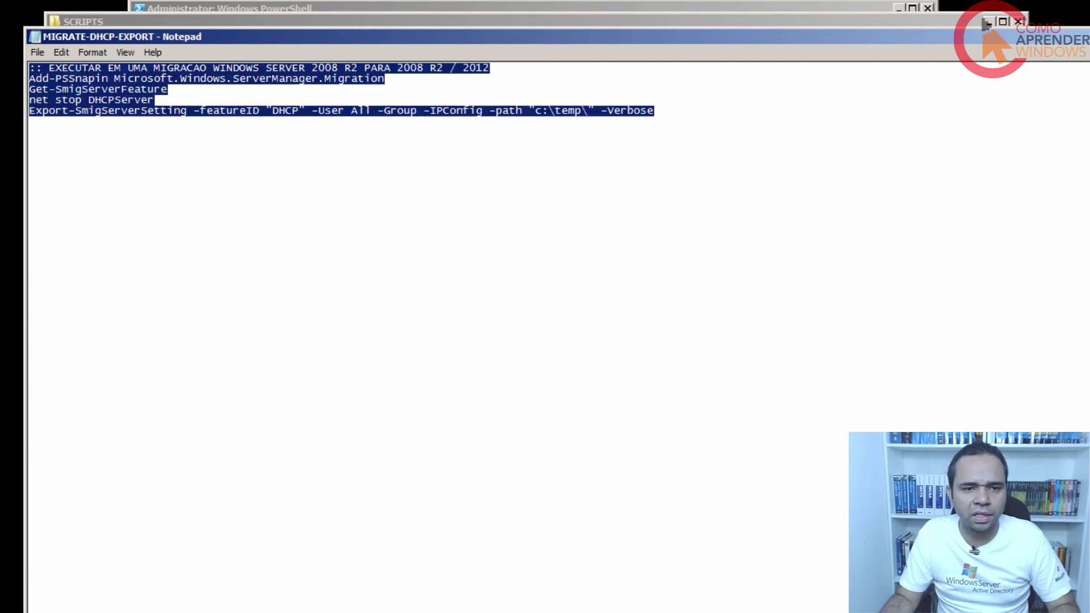
pyautogui.click(986, 24)
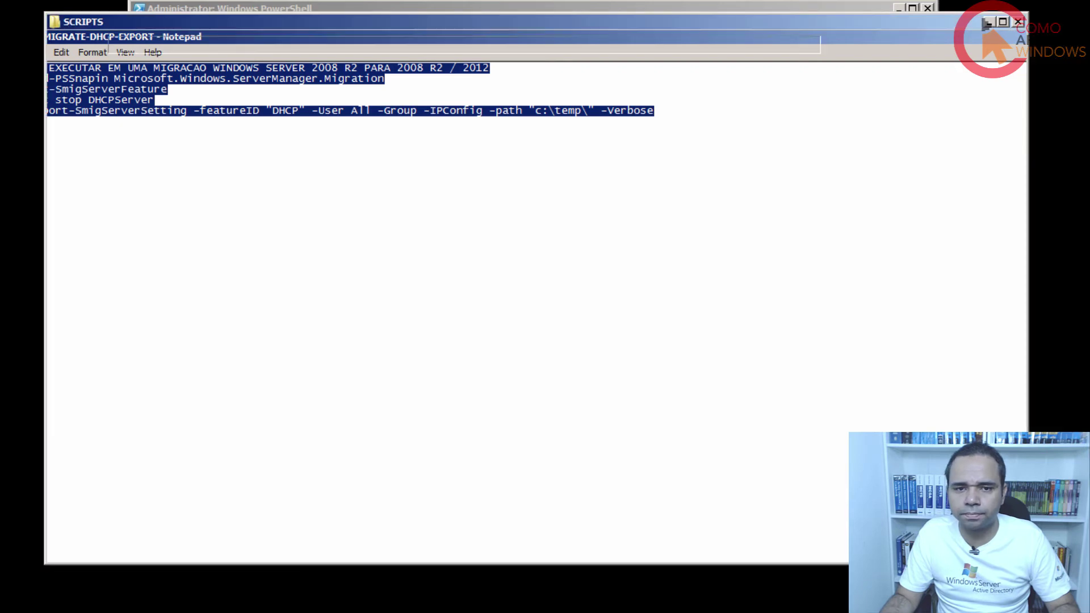
pyautogui.click(986, 24)
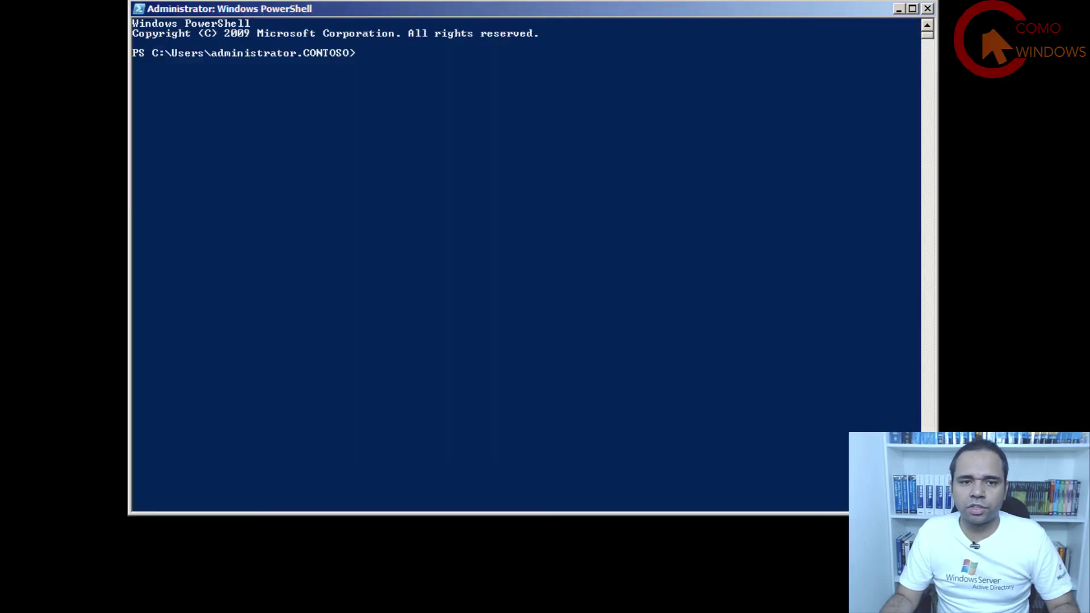
# Go to the root of C: and set the execution policy to Unrestricted, confirming with Y.
pyautogui.click(570, 115)
pyautogui.write('X')
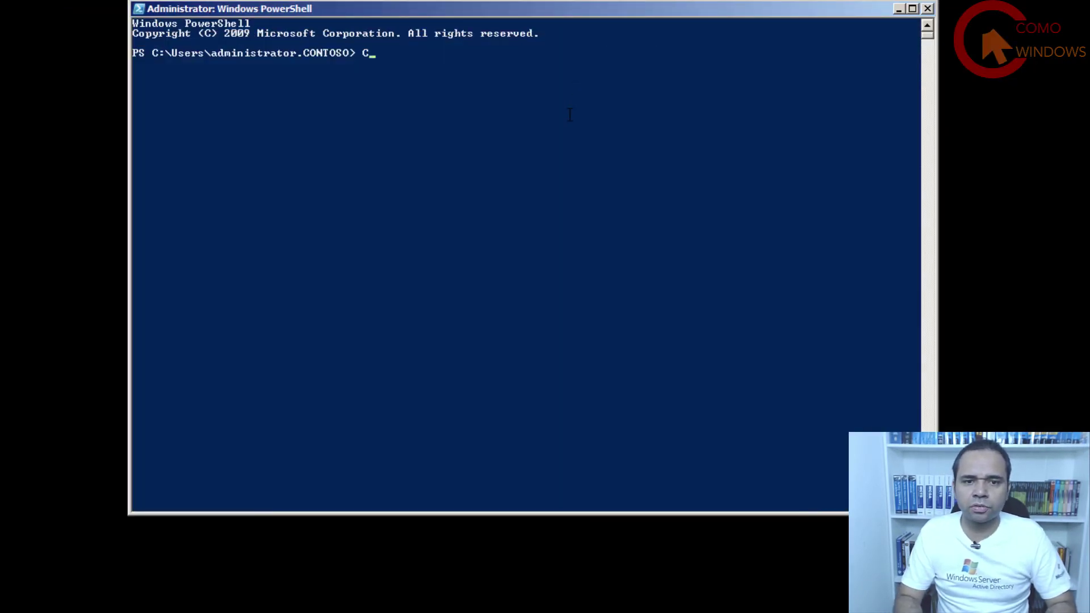
pyautogui.write('D\\')
pyautogui.press('Return')
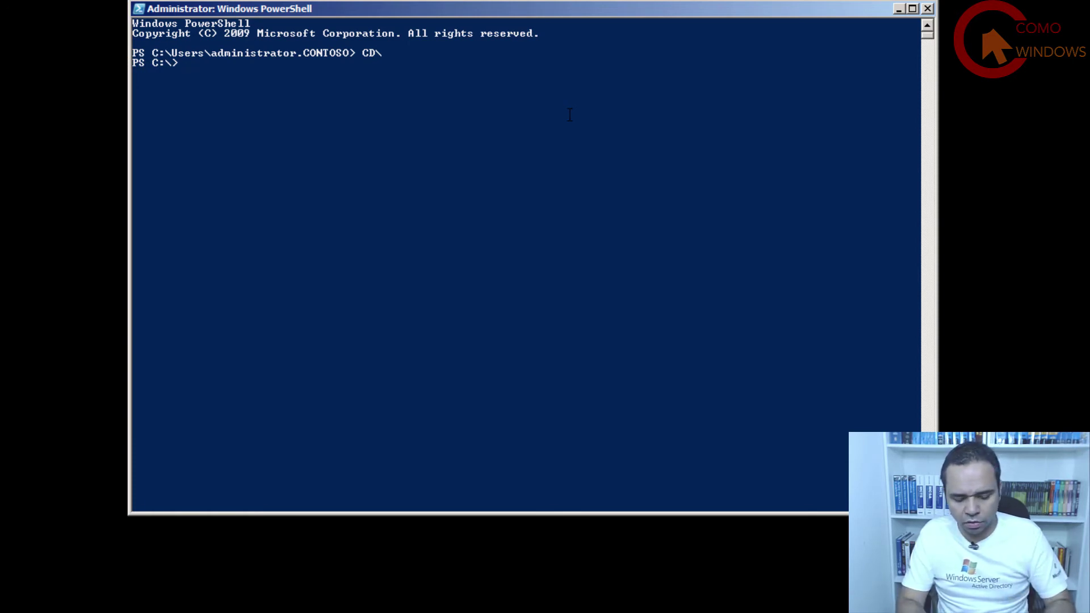
pyautogui.write('set')
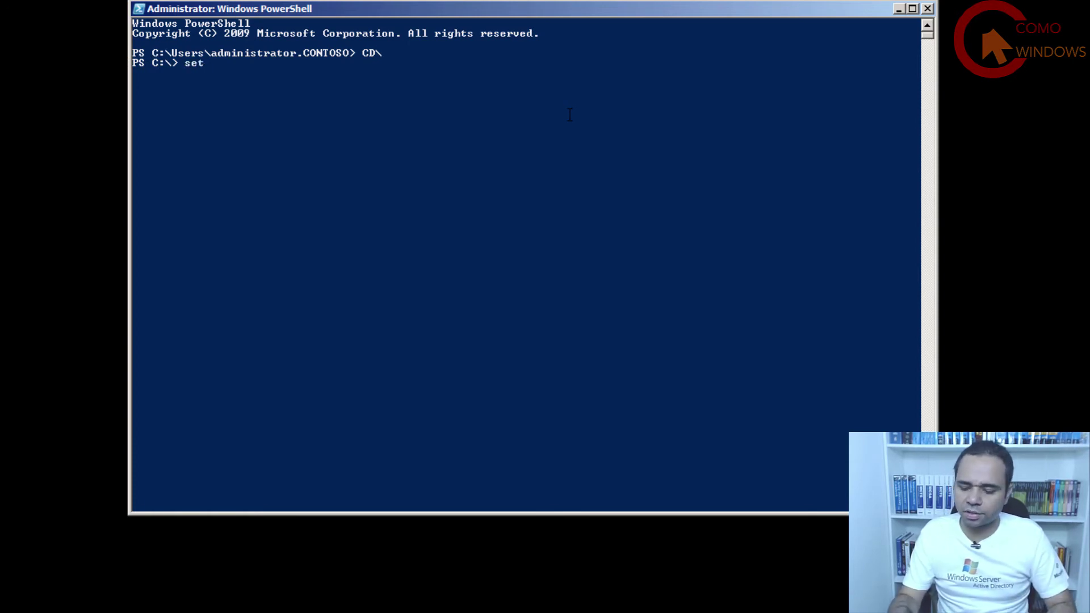
pyautogui.write('-exe')
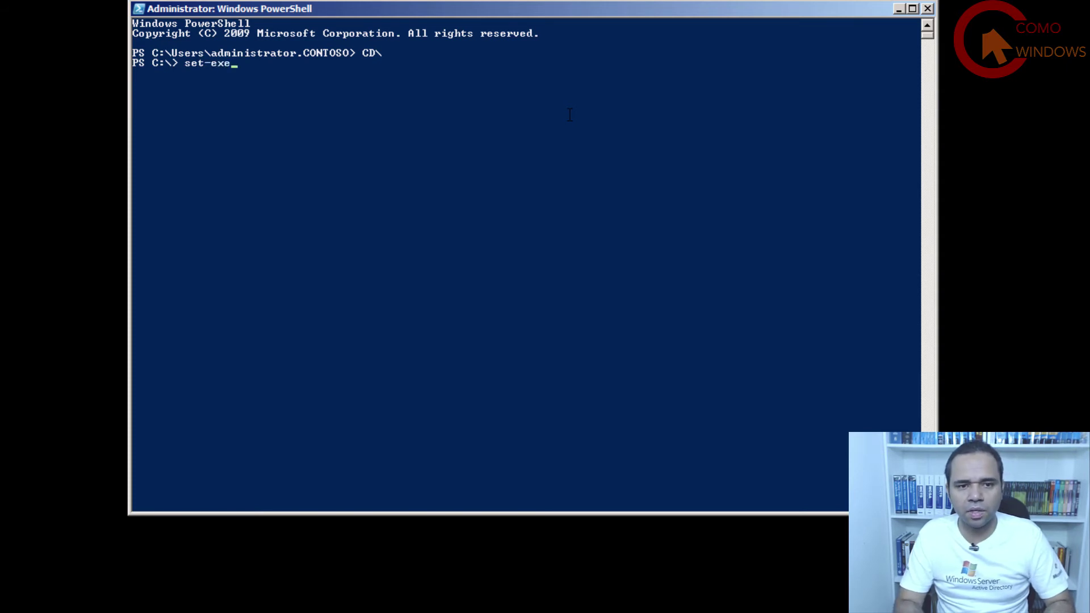
pyautogui.press('Tab')
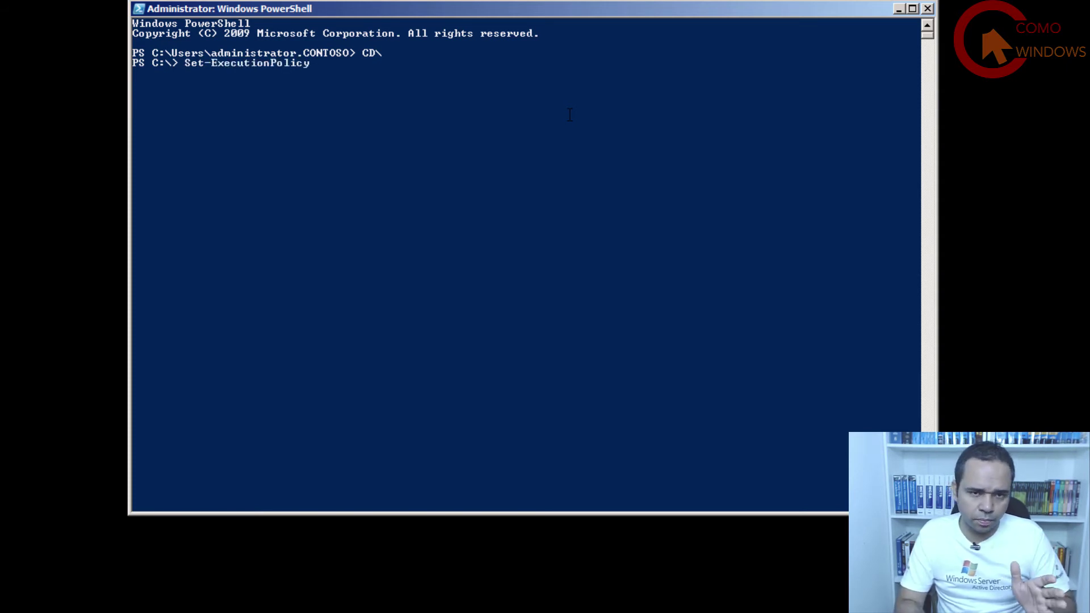
pyautogui.write('u')
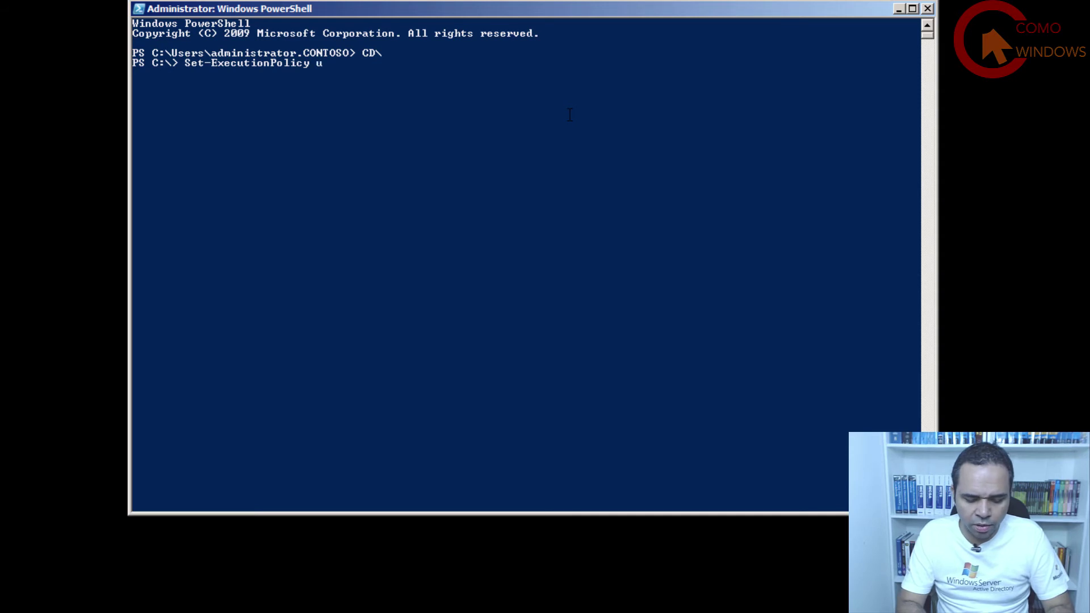
pyautogui.write('nrestri')
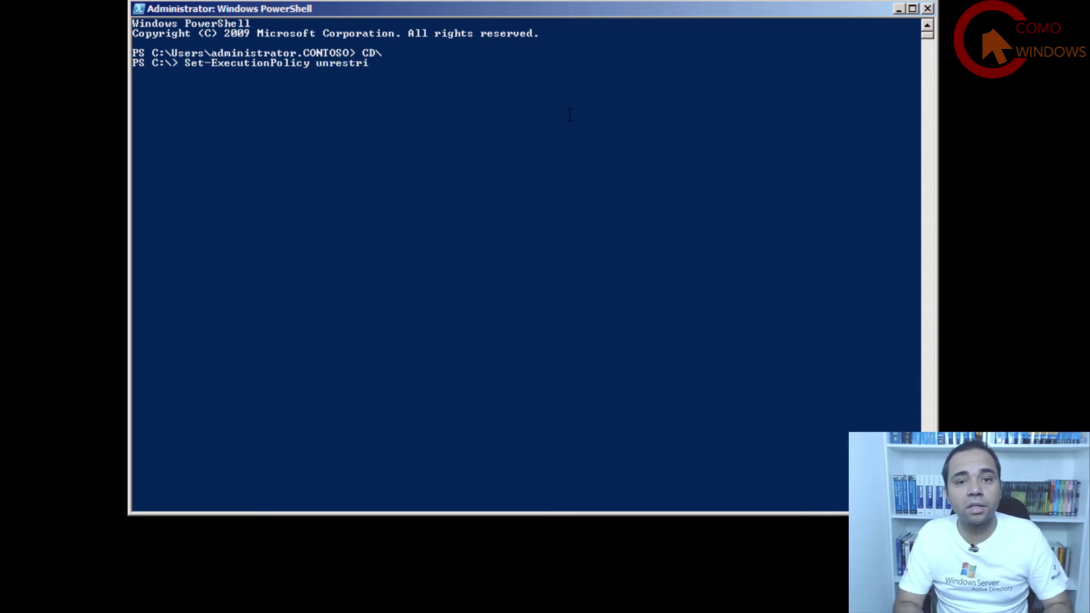
pyautogui.write('cted')
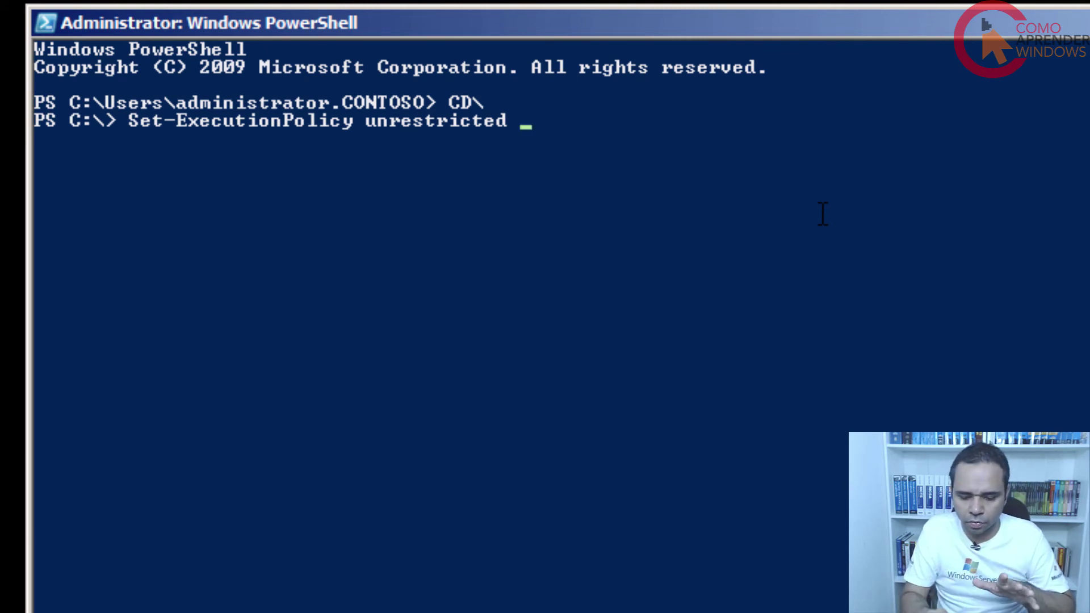
pyautogui.press('Return')
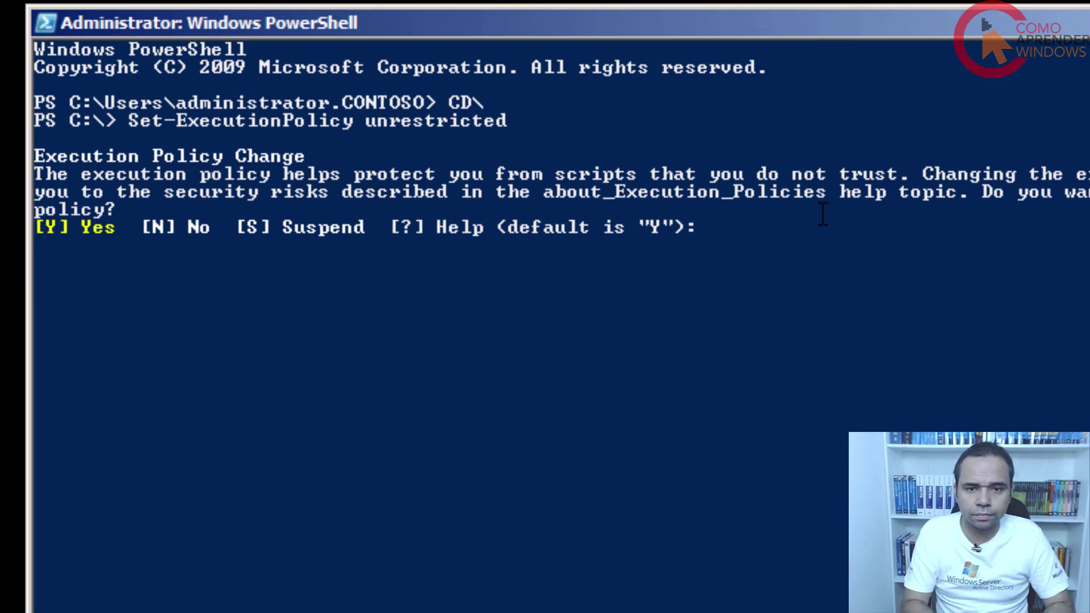
pyautogui.write('Y')
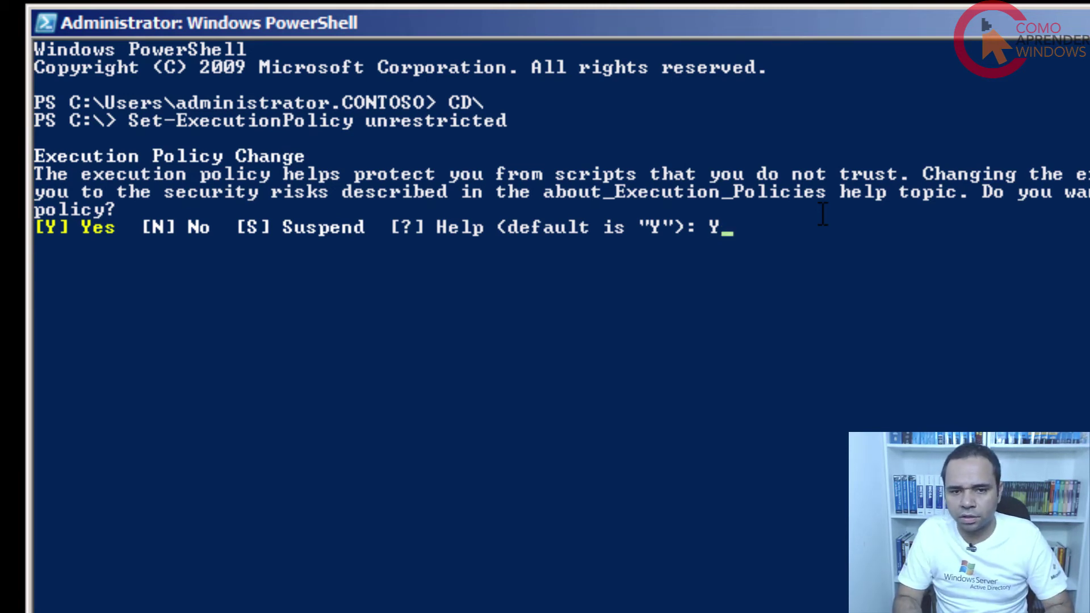
pyautogui.press('Return')
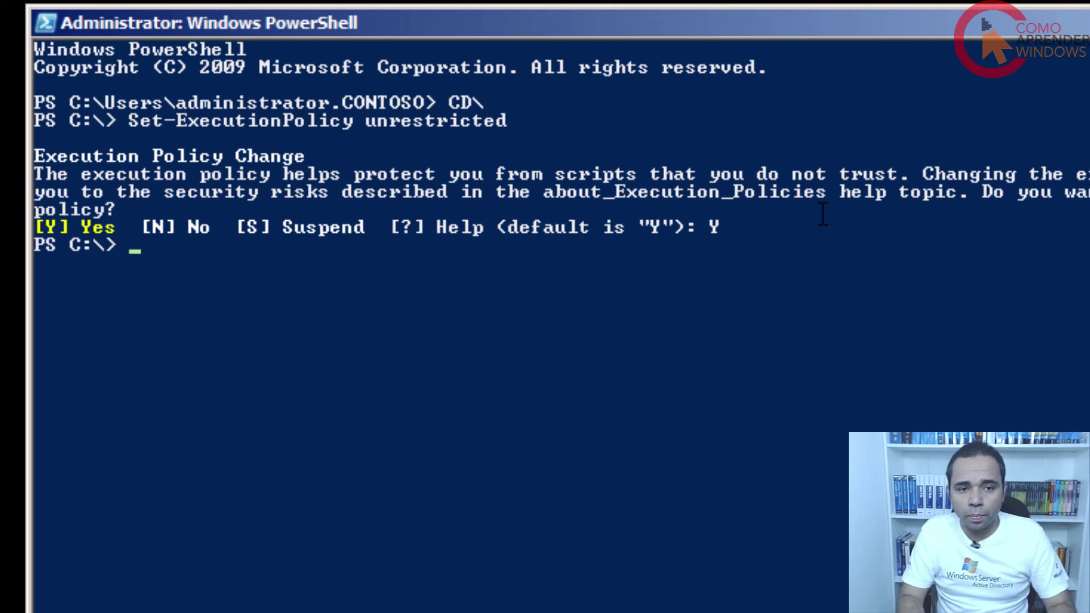
# Change into C:\SCRIPTS and enter .\MIGRATE-DHCP-EXPORT.ps1 at the prompt.
pyautogui.write('CD')
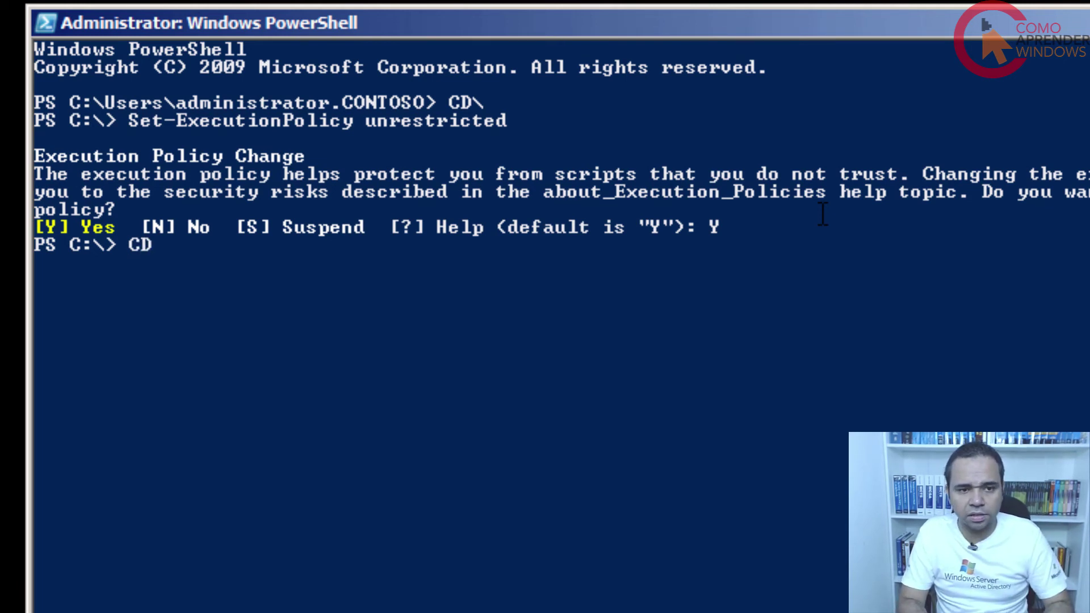
pyautogui.write(' SCR')
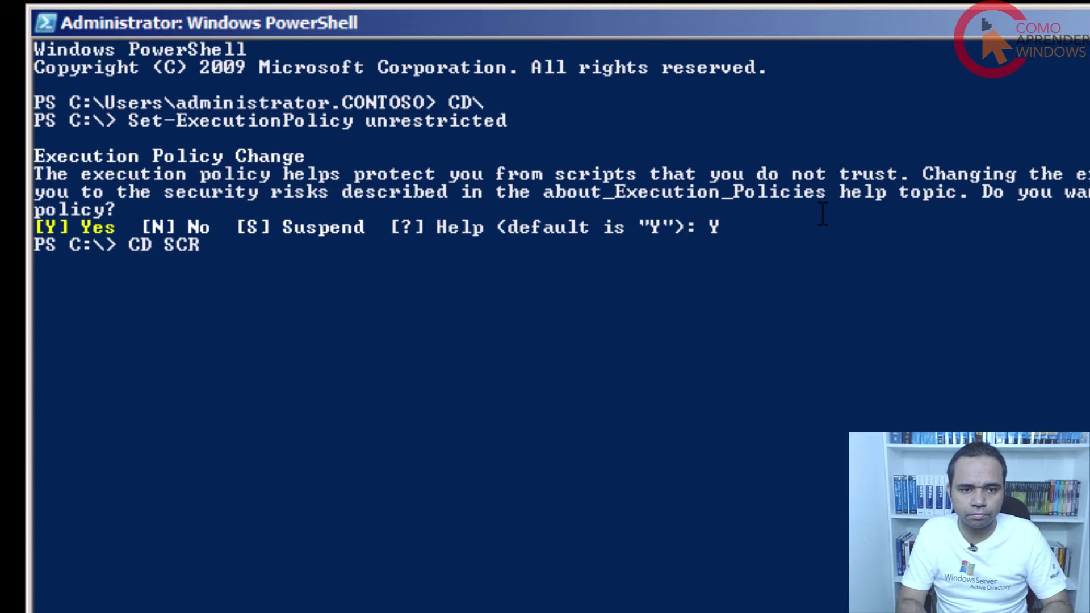
pyautogui.press('Tab')
pyautogui.press('Return')
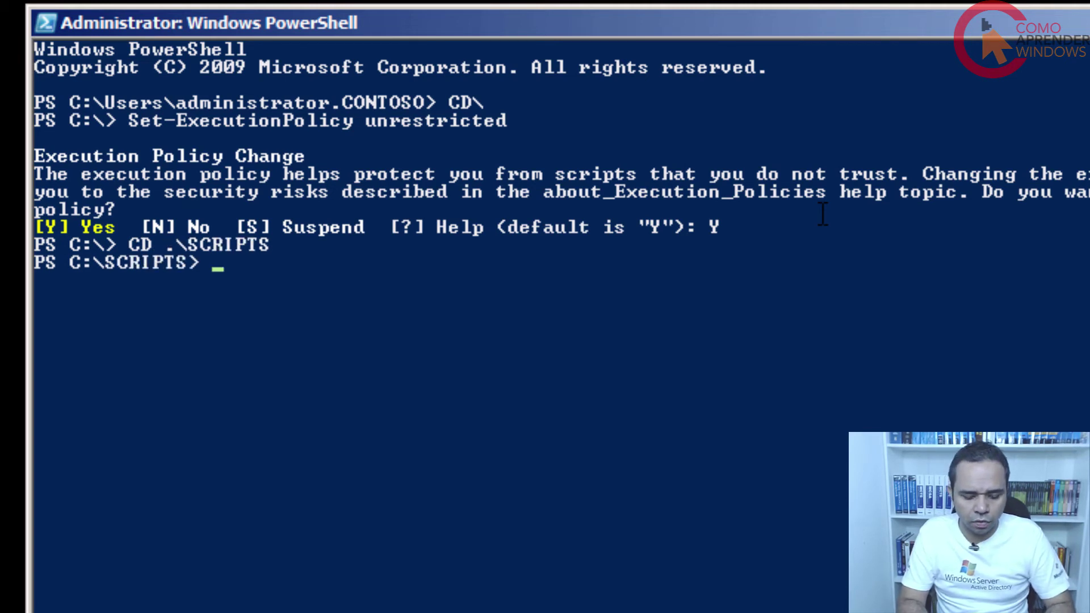
pyautogui.write('migr')
pyautogui.press('Tab')
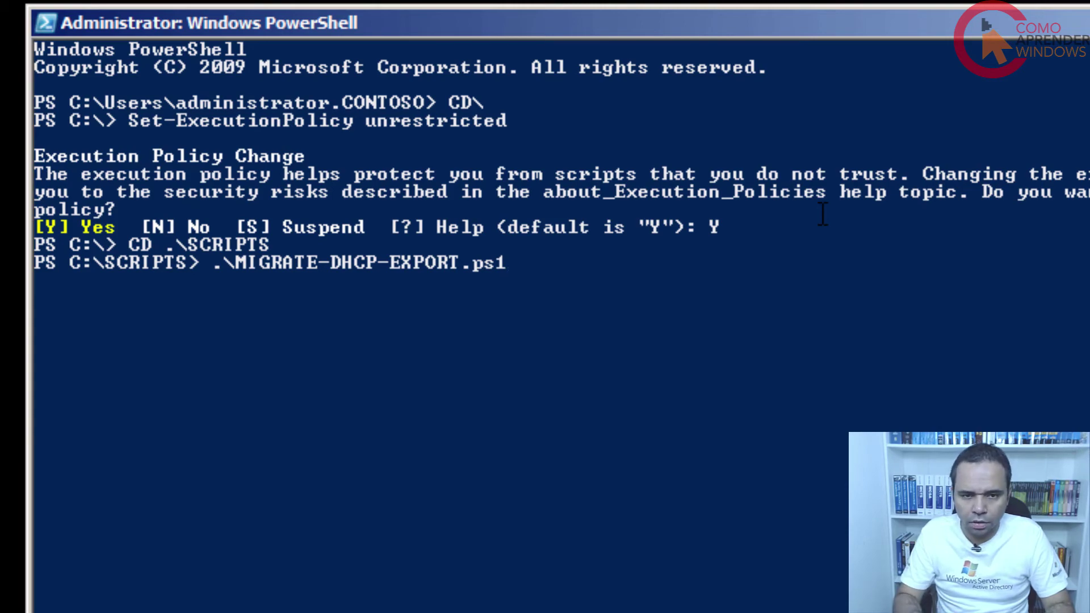
# Run .\MIGRATE-DHCP-EXPORT.ps1, which stops the DHCP Server service but returns red errors.
pyautogui.press('Return')
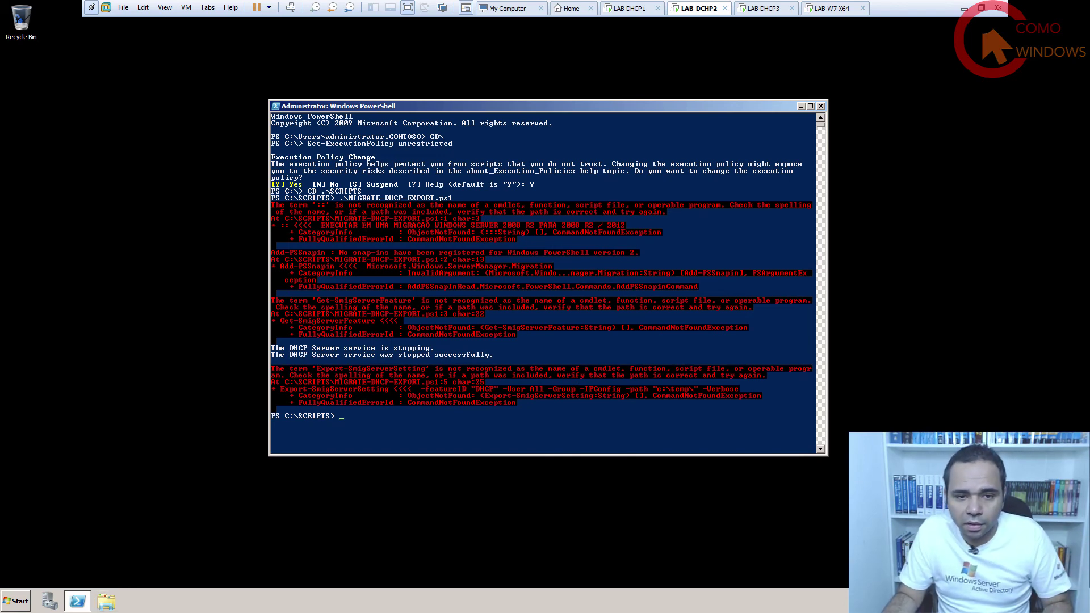
# Open C:\SCRIPTS\MIGRATE-DHCP-EXPORT in Notepad, highlight its first comment line, then close it.
pyautogui.click(106, 601)
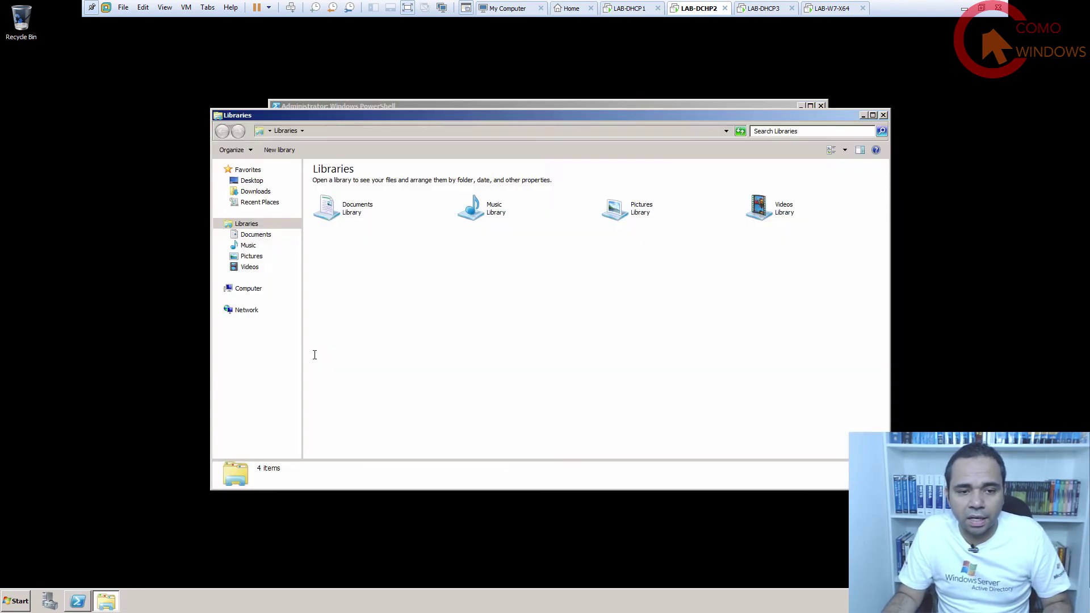
pyautogui.click(248, 288)
pyautogui.doubleClick(352, 190)
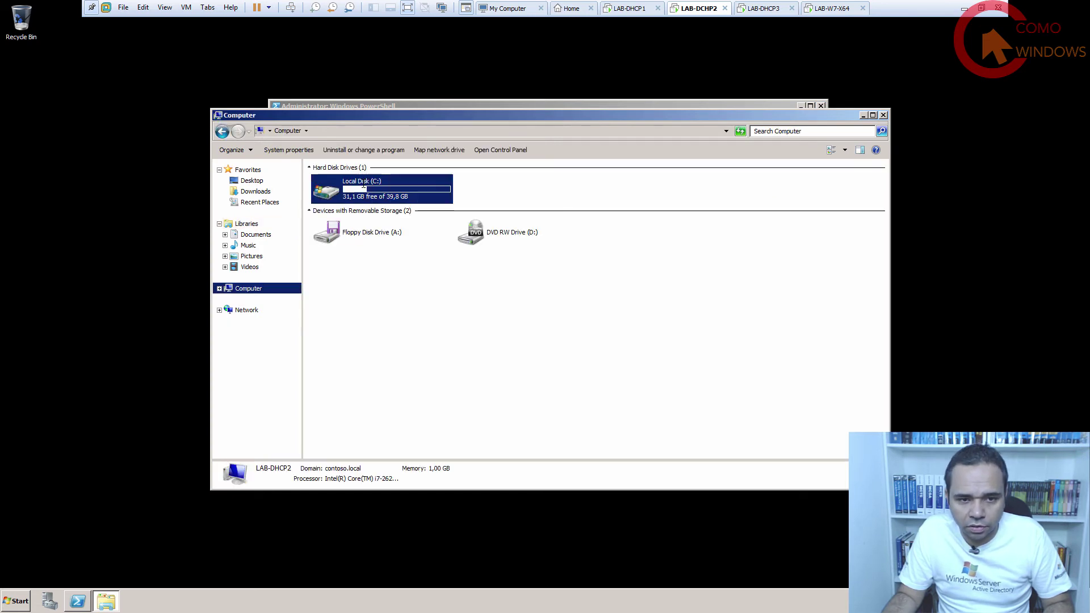
pyautogui.doubleClick(352, 217)
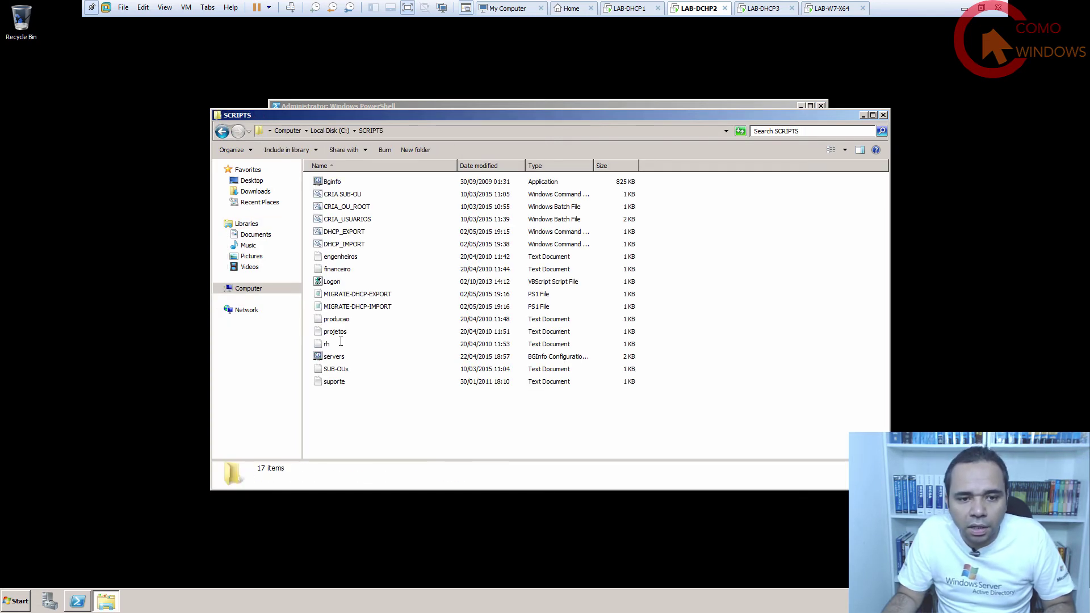
pyautogui.rightClick(363, 294)
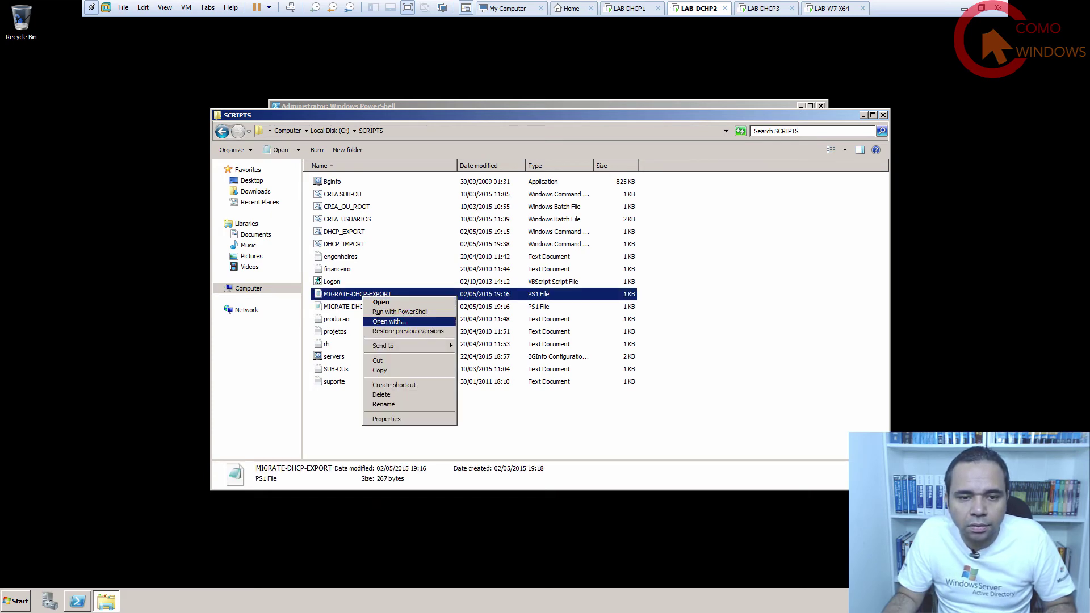
pyautogui.click(386, 321)
pyautogui.doubleClick(430, 248)
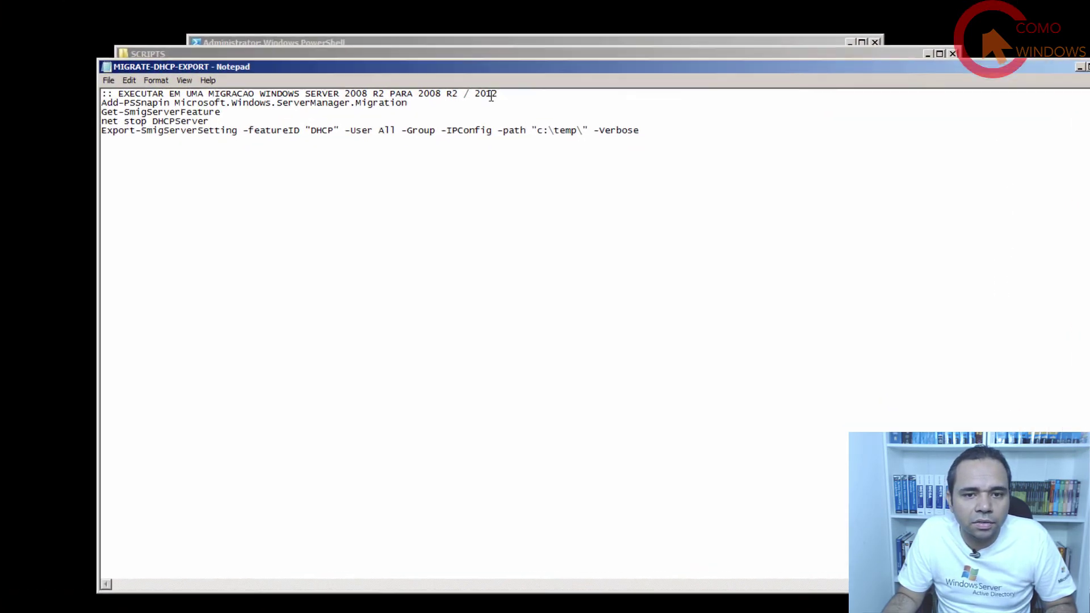
pyautogui.moveTo(516, 144); pyautogui.dragTo(194, 137)
pyautogui.moveTo(16, 41)
pyautogui.mouseDown()
pyautogui.moveTo(58, 46)
pyautogui.moveTo(31, 44)
pyautogui.mouseUp()
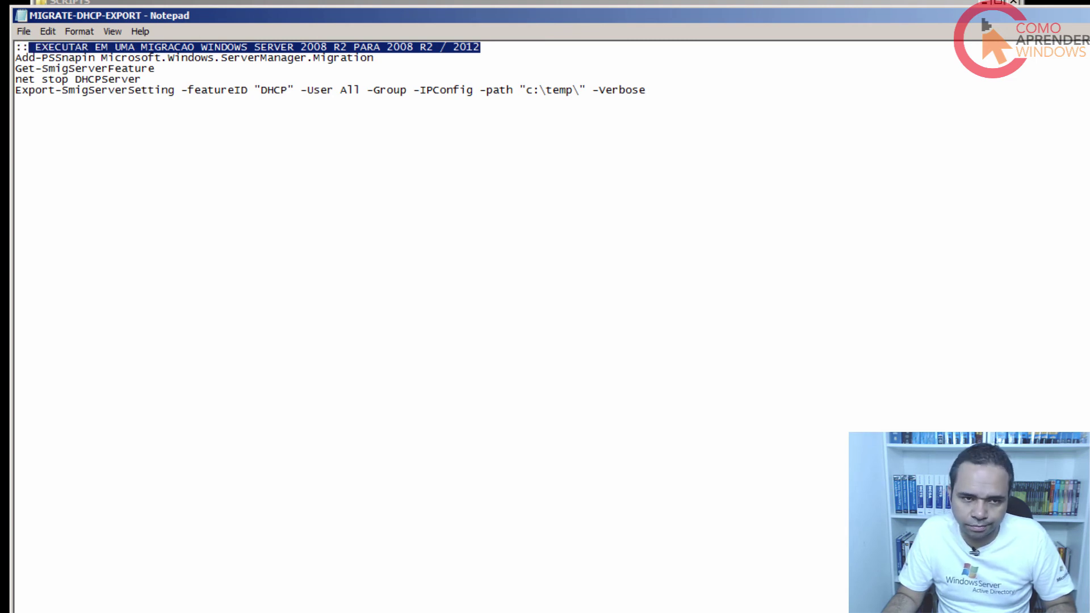
pyautogui.hotkey('alt', 'F4')
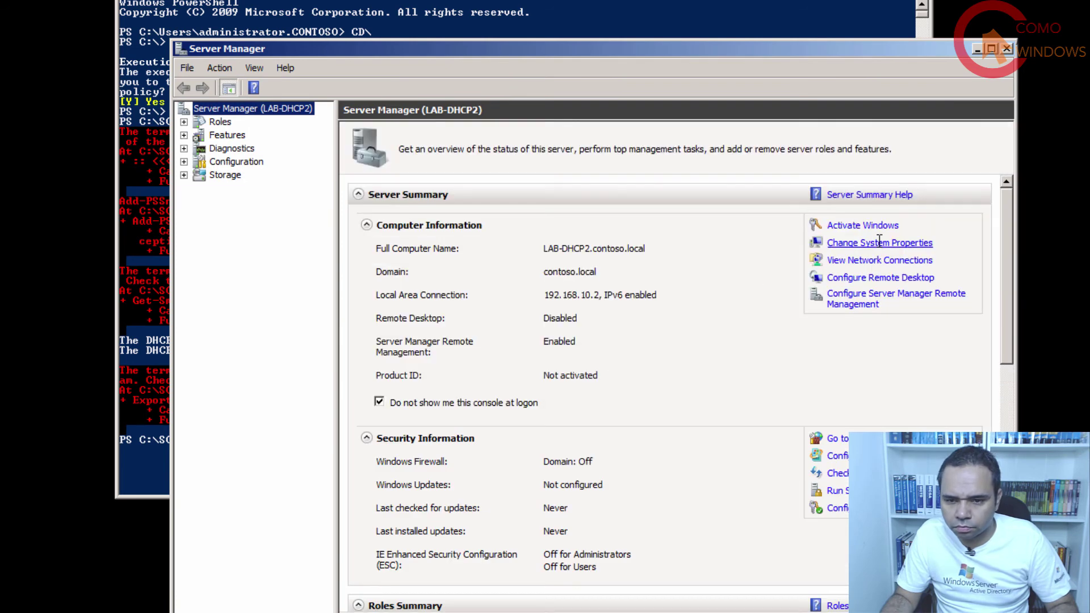
# Add the Windows Server Migration Tools feature through Add Features, then close Server Manager.
pyautogui.click(226, 136)
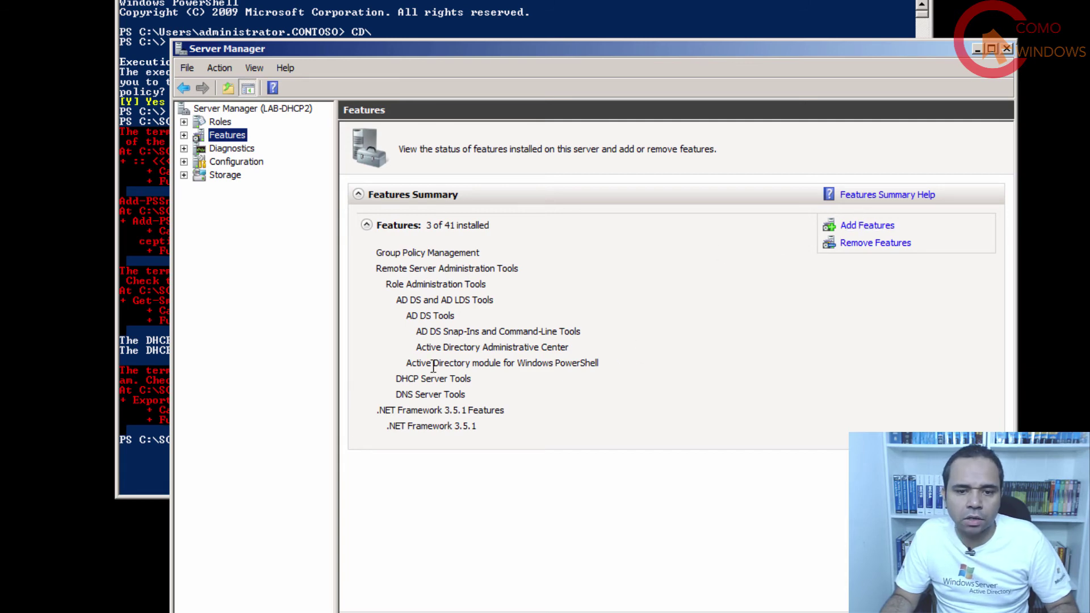
pyautogui.click(856, 224)
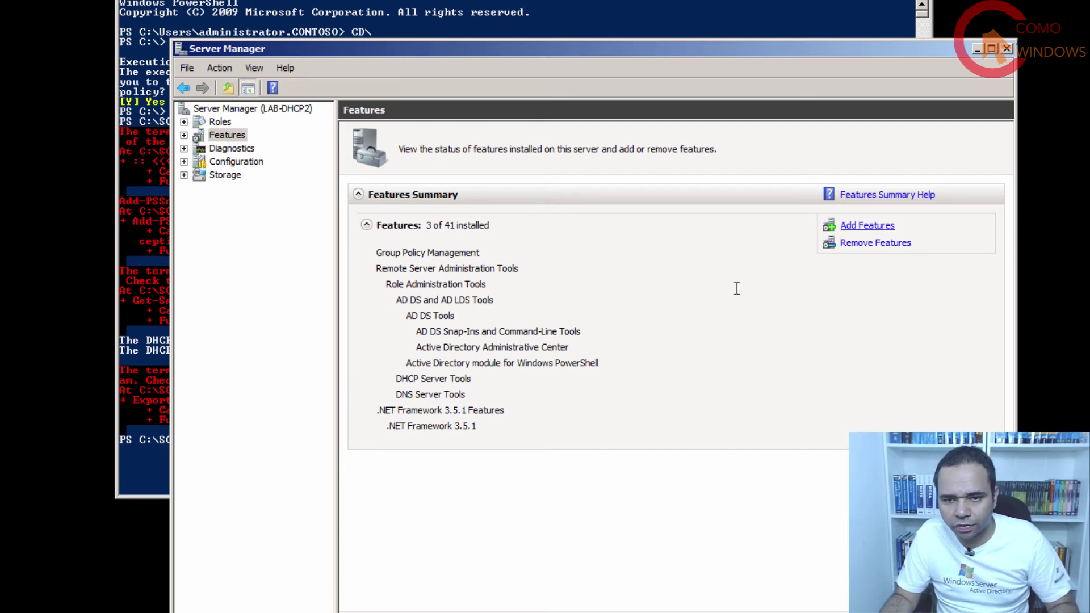
pyautogui.scroll(-8, 568, 355)
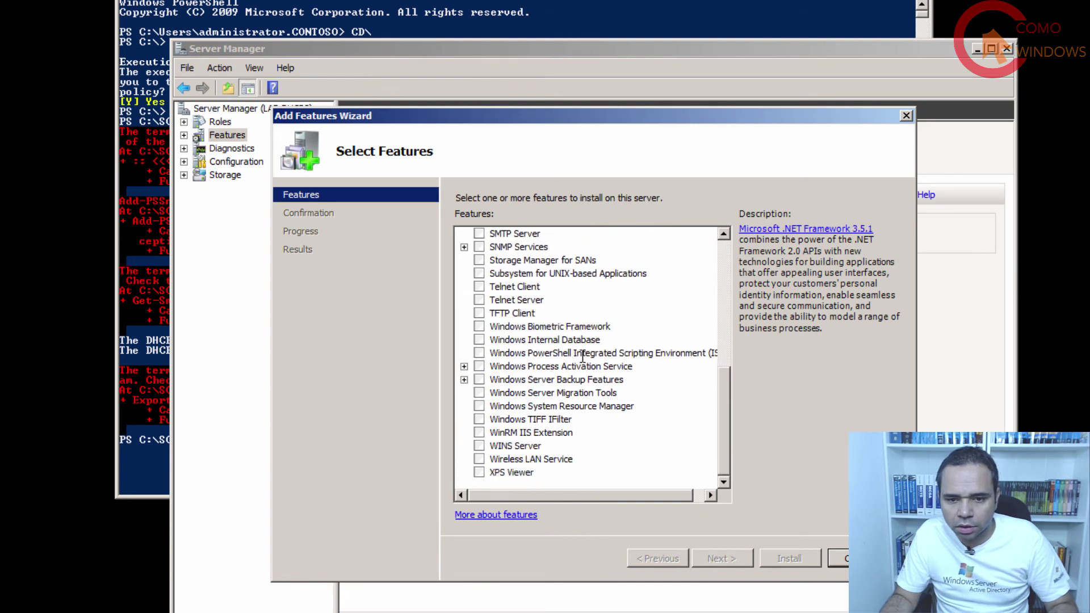
pyautogui.click(479, 392)
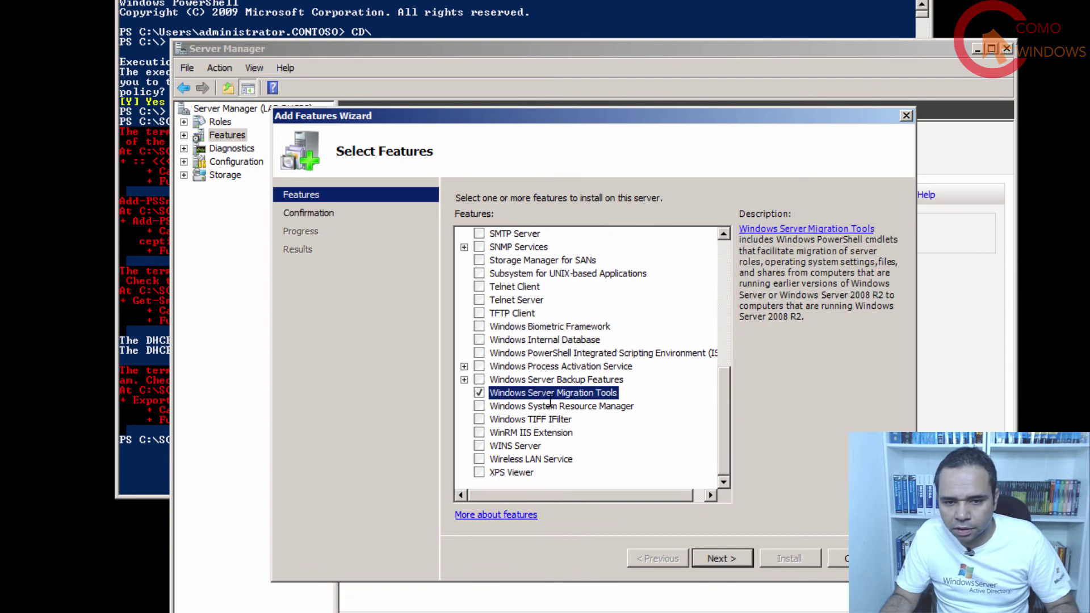
pyautogui.click(725, 558)
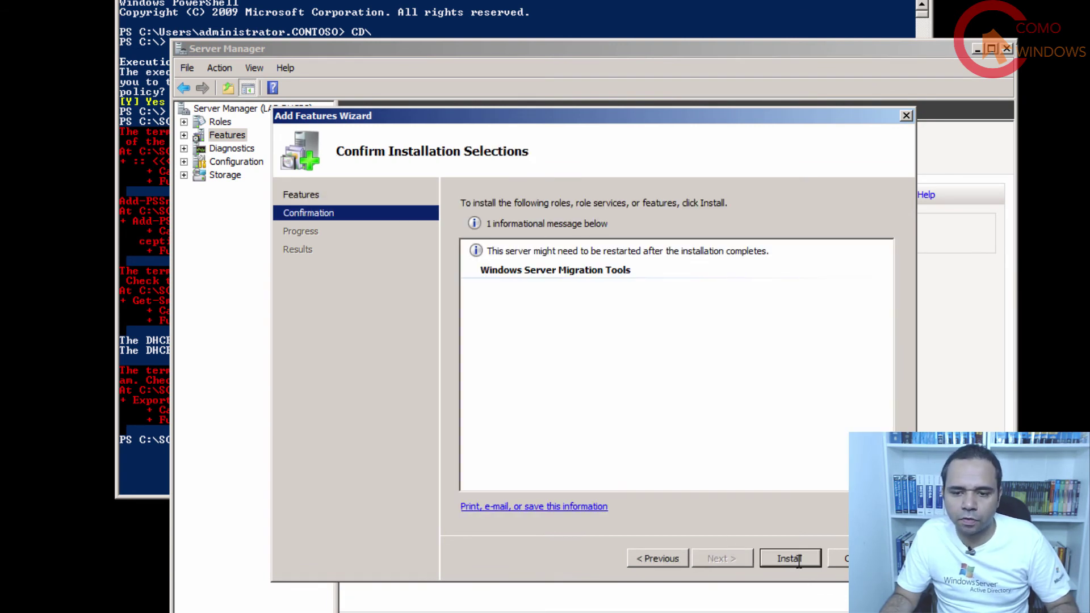
pyautogui.click(798, 559)
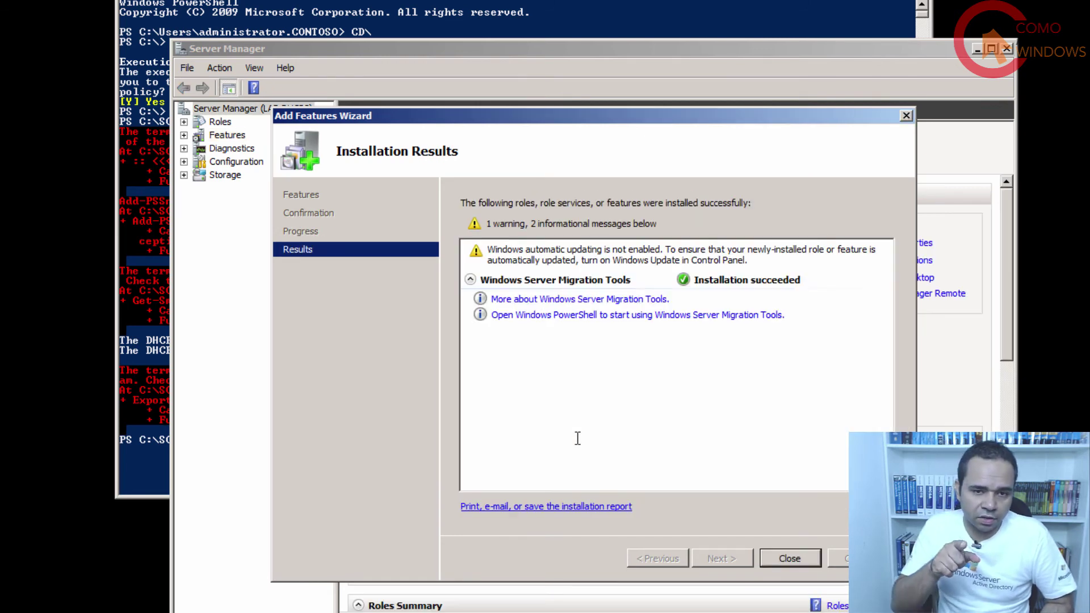
pyautogui.click(790, 558)
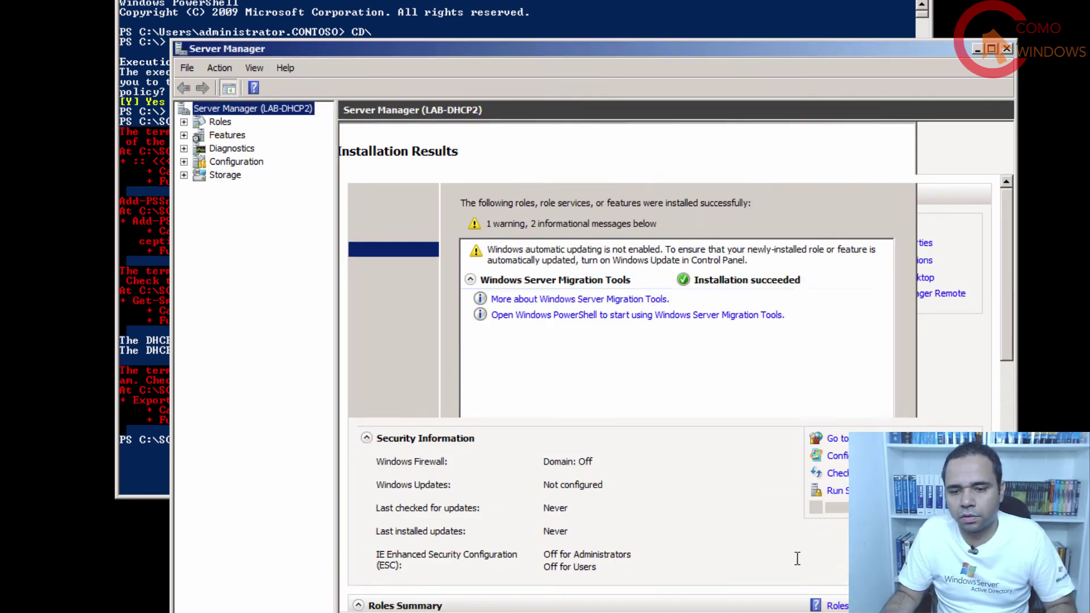
pyautogui.click(1006, 48)
# Clear the PowerShell console with cls and open C:\SCRIPTS\MIGRATE-DHCP-EXPORT.ps1 in Notepad.
pyautogui.write('cl')
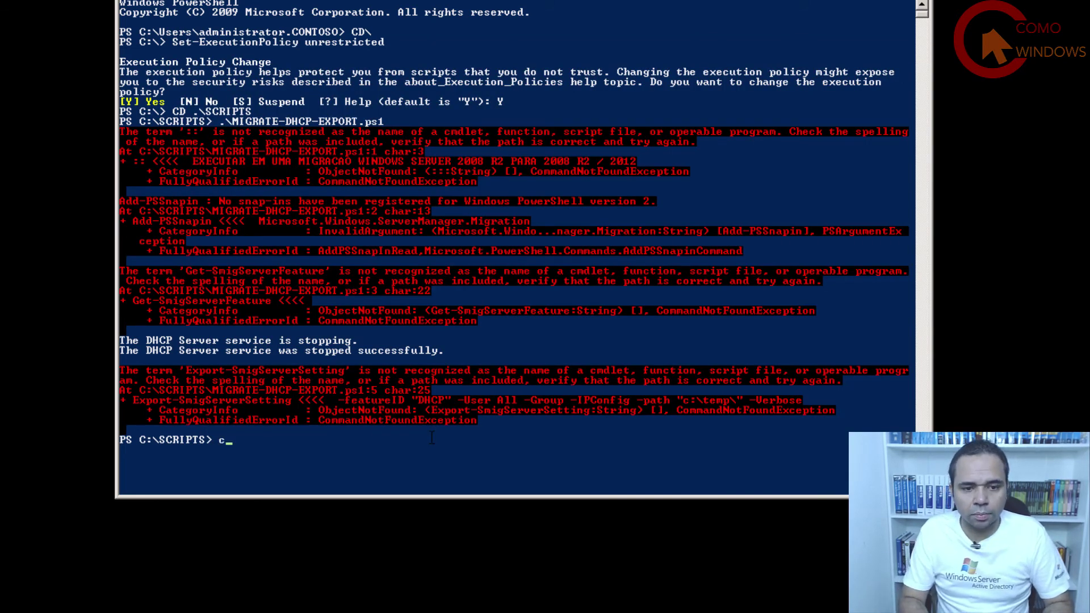
pyautogui.write('s')
pyautogui.press('Return')
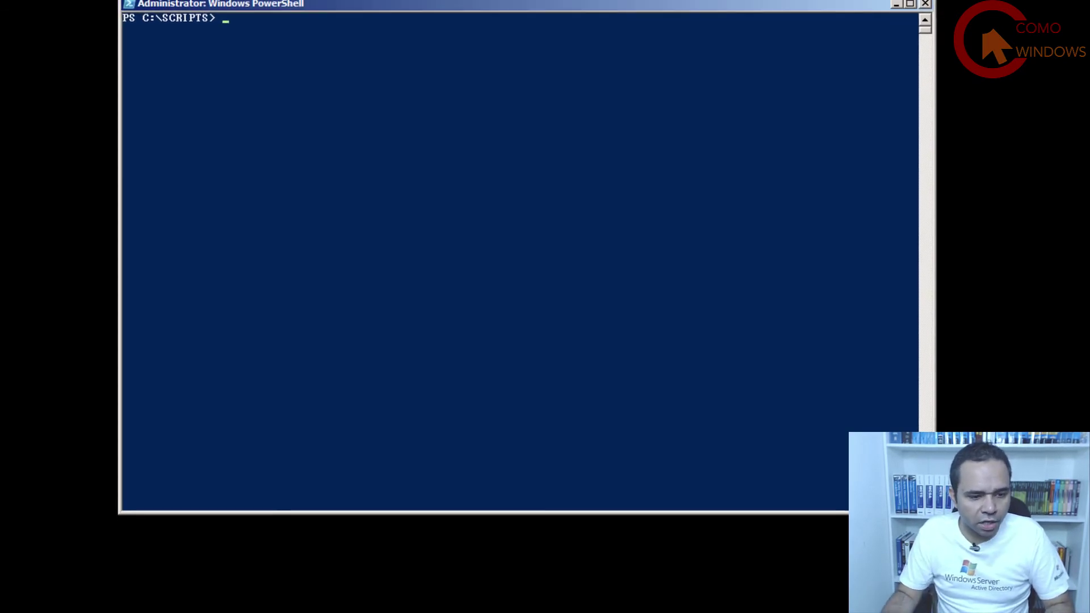
pyautogui.press('super+e')
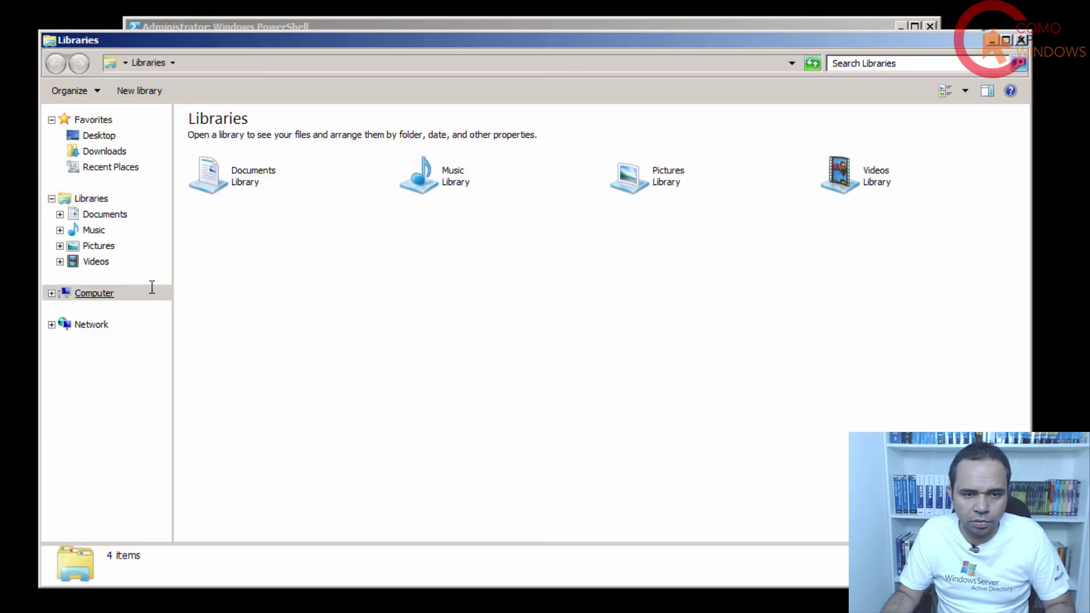
pyautogui.click(151, 291)
pyautogui.doubleClick(257, 163)
pyautogui.doubleClick(238, 190)
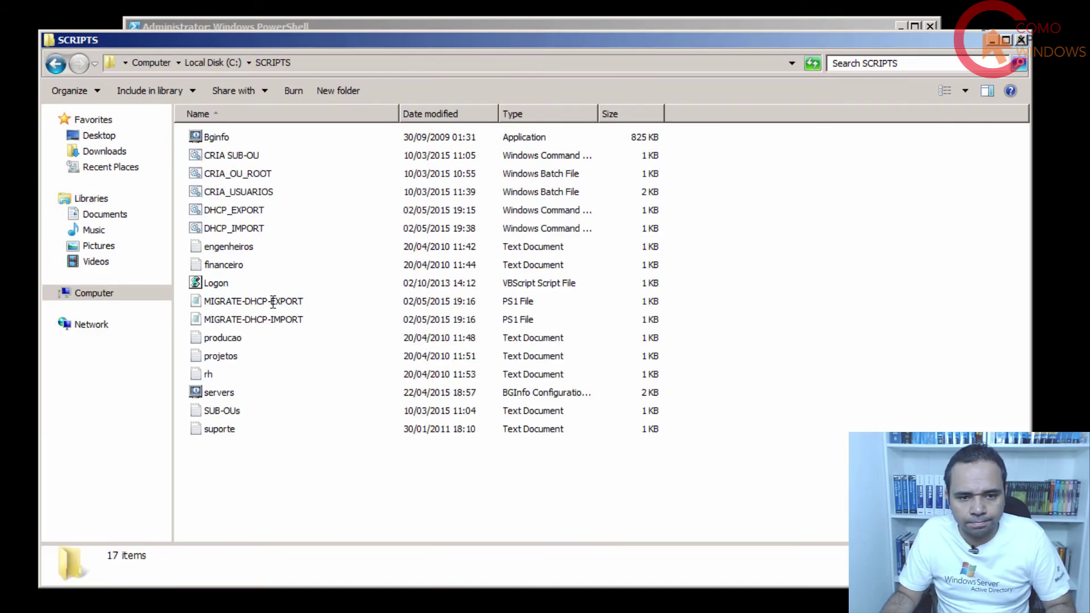
pyautogui.rightClick(273, 302)
pyautogui.click(307, 338)
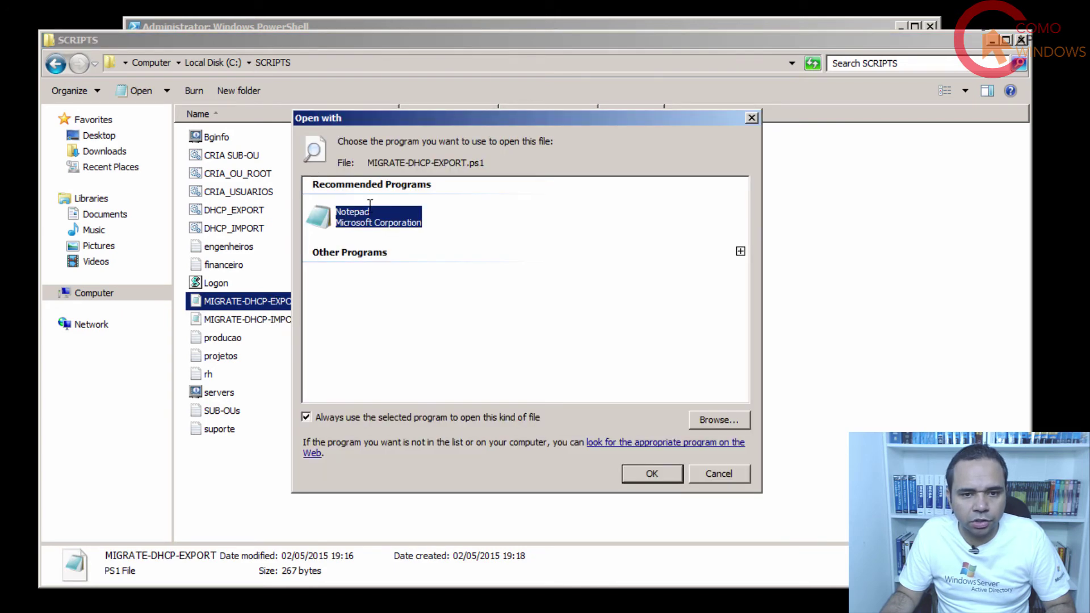
pyautogui.doubleClick(352, 214)
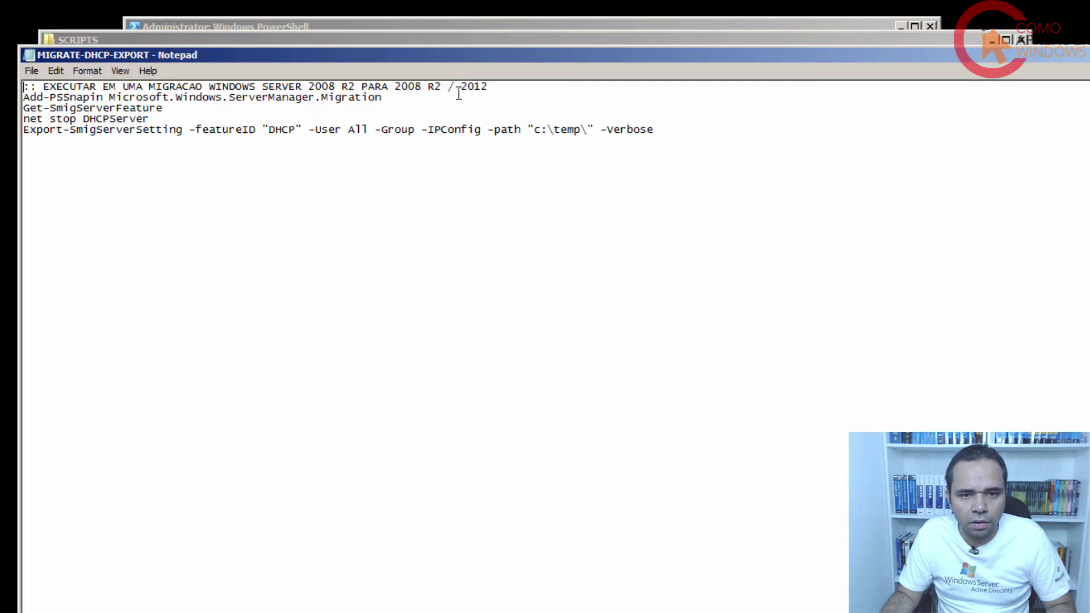
# Delete the script's top comment line, save the file, and close Notepad.
pyautogui.moveTo(517, 86); pyautogui.dragTo(23, 87)
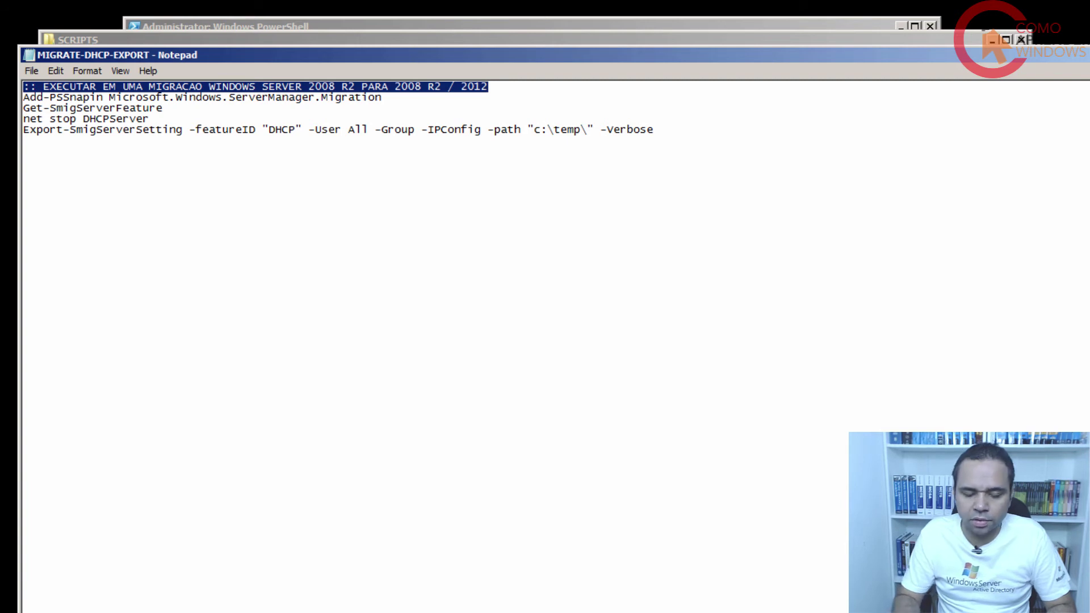
pyautogui.press('Delete')
pyautogui.press('Delete')
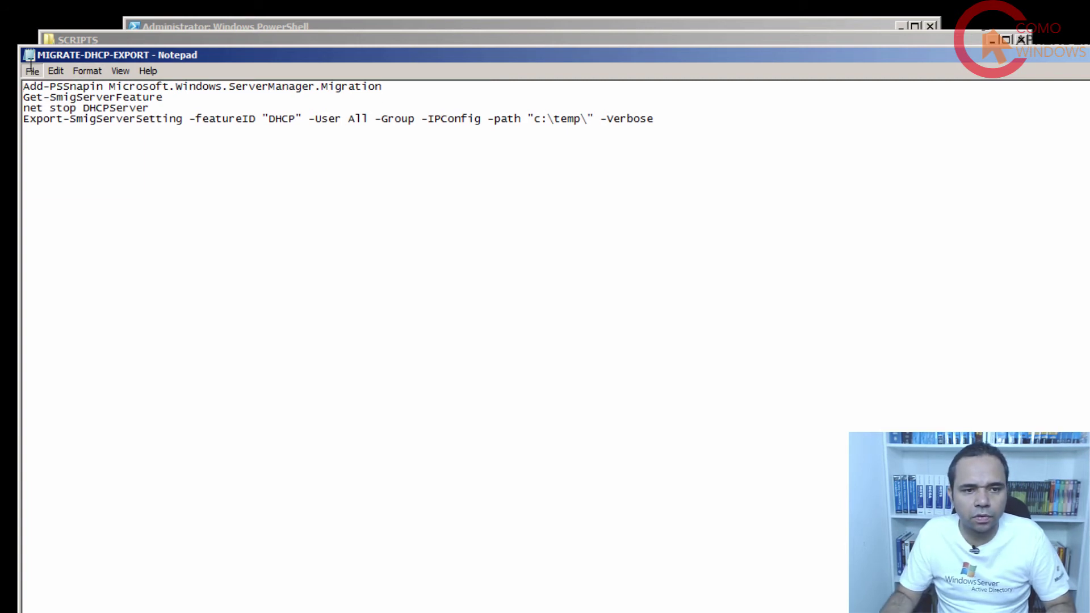
pyautogui.click(31, 71)
pyautogui.click(45, 115)
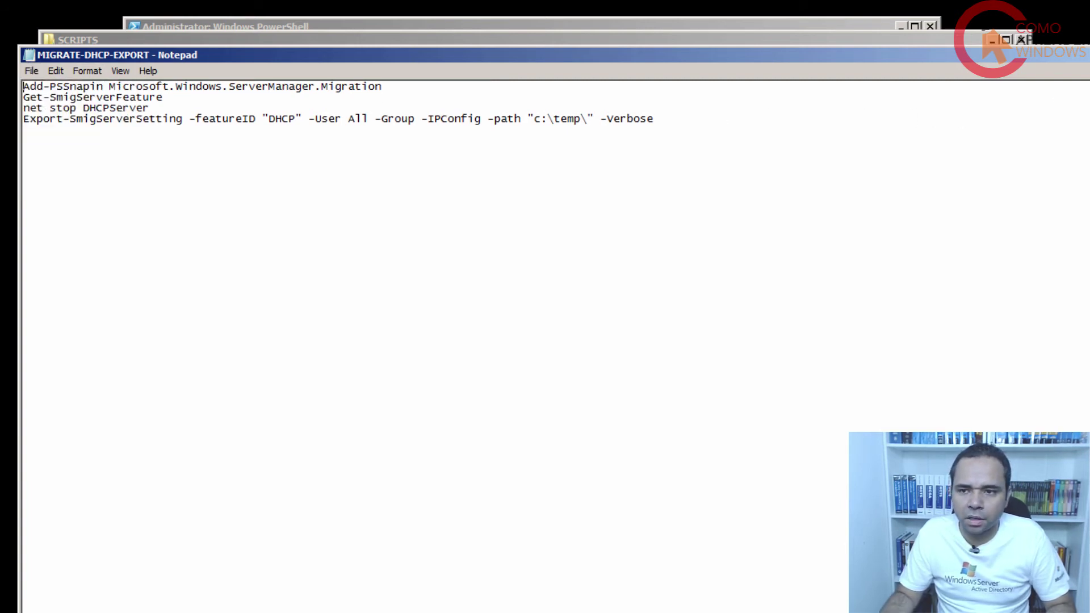
pyautogui.hotkey('alt', 'F4')
# Return PowerShell to its prompt and move the console to reveal the SCRIPTS file list.
pyautogui.click(575, 25)
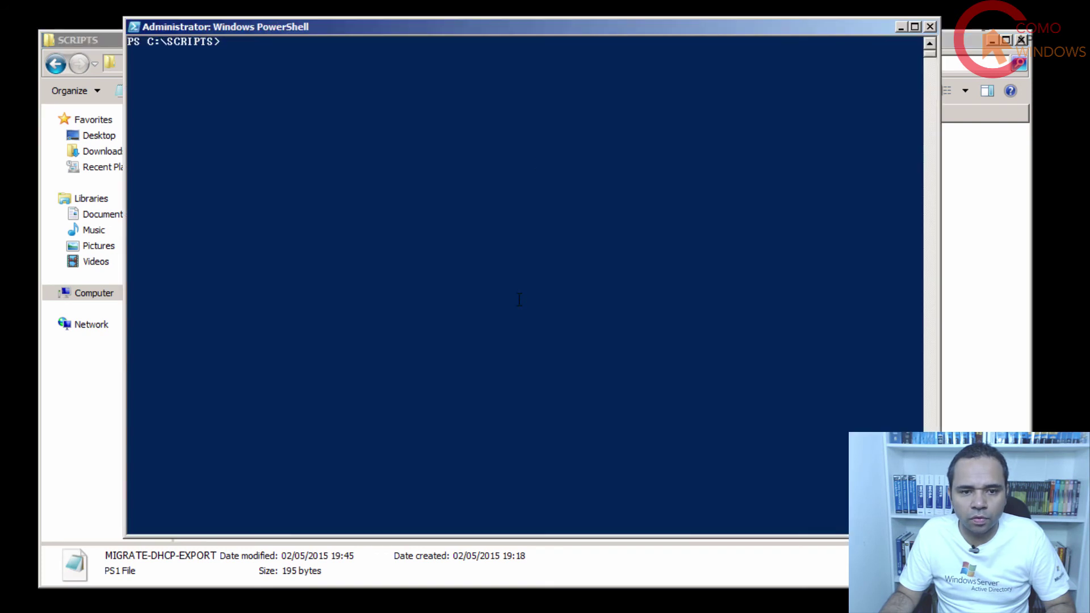
pyautogui.click(503, 340)
pyautogui.press('Escape')
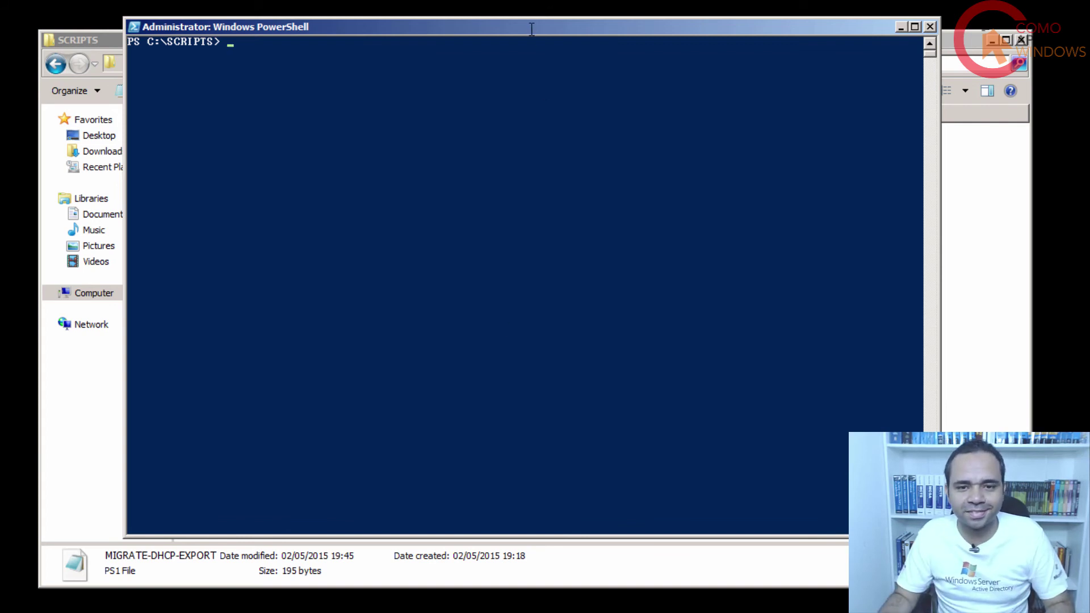
pyautogui.moveTo(531, 29); pyautogui.dragTo(701, 155)
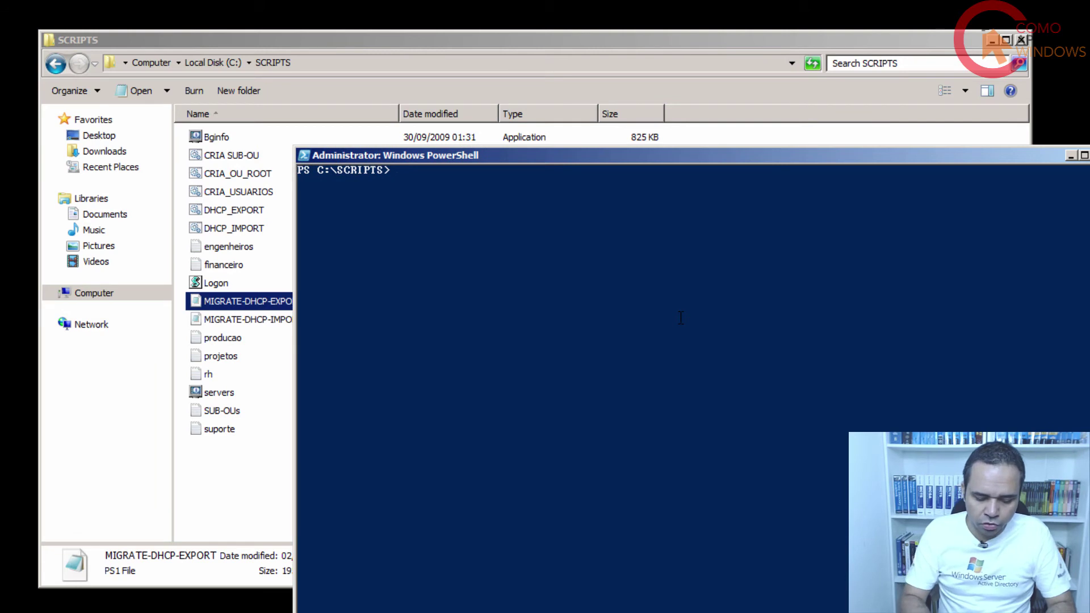
# Rerun .\MIGRATE-DHCP-EXPORT.ps1 using Tab completion from migr, then deselect files in the folder window.
pyautogui.write('migr')
pyautogui.press('Tab')
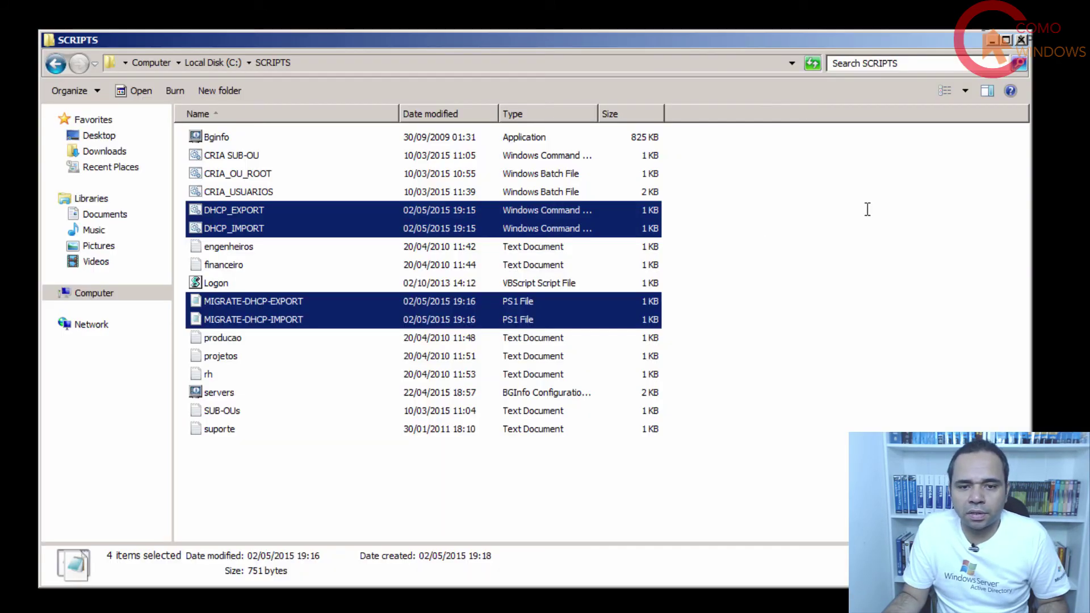
pyautogui.click(897, 179)
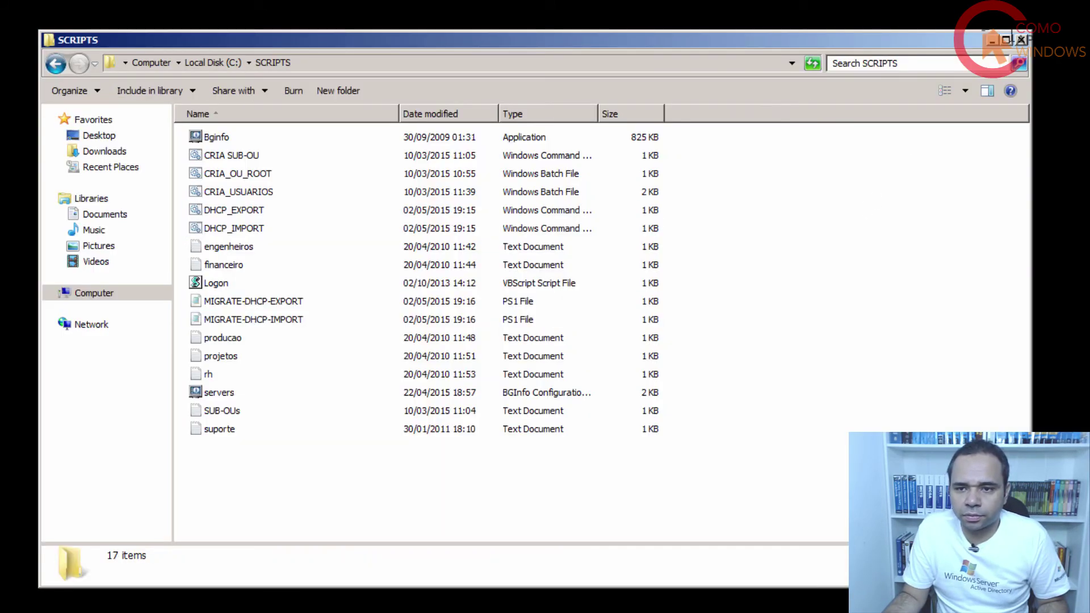
# Start the Add Roles Wizard, select DHCP Server, and keep the 192.168.10.3 network binding.
pyautogui.click(1002, 51)
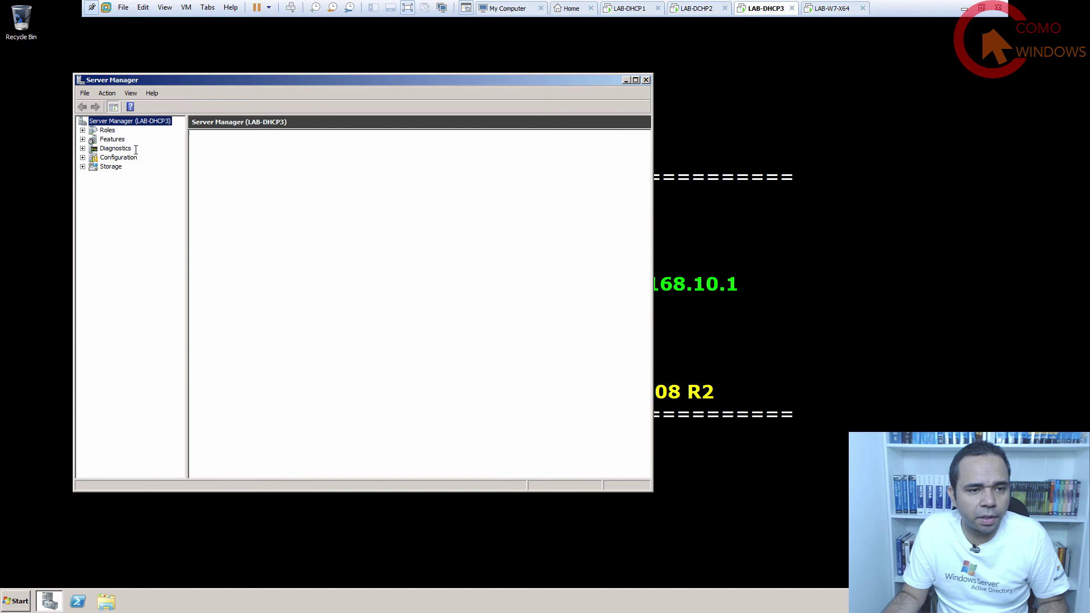
pyautogui.click(108, 130)
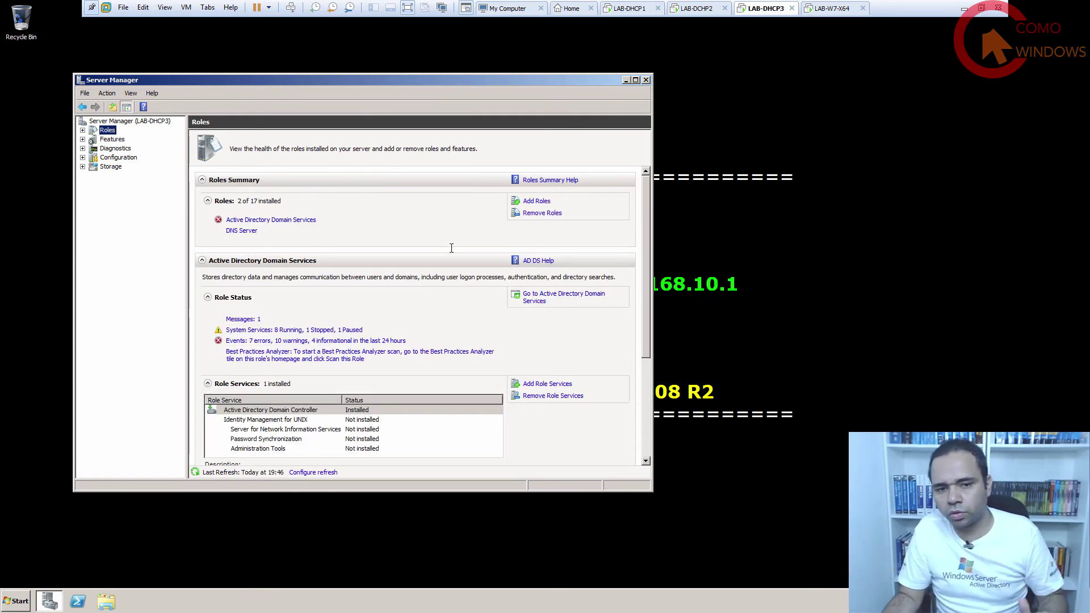
pyautogui.click(535, 201)
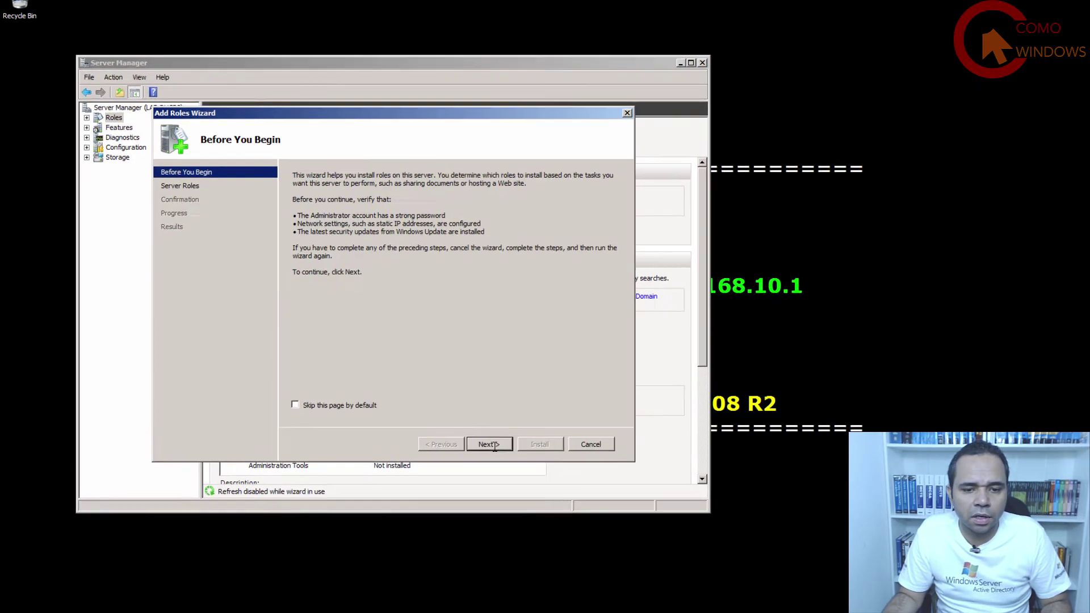
pyautogui.click(450, 429)
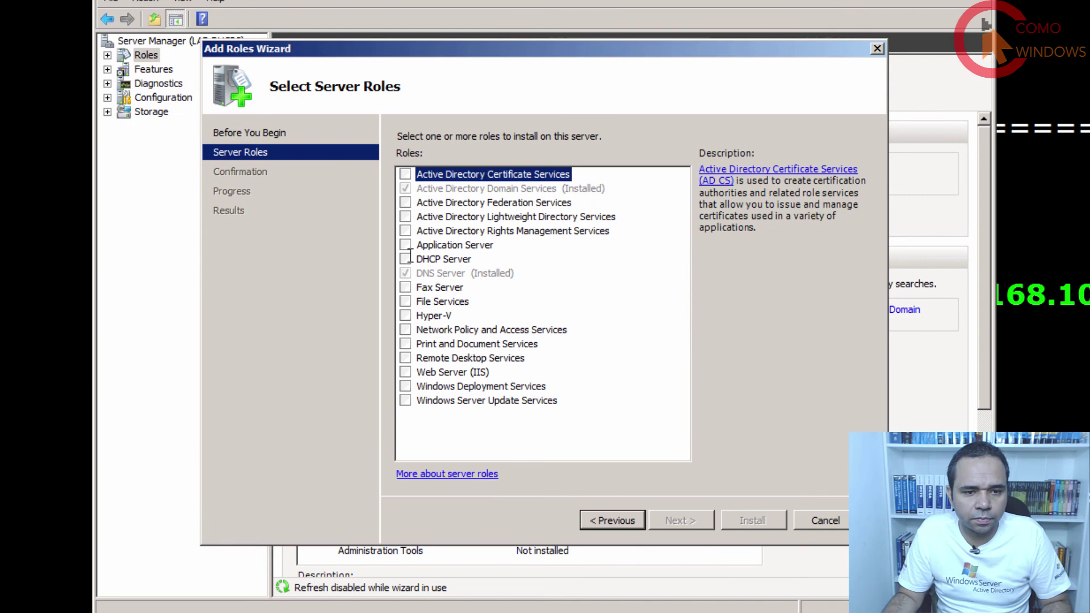
pyautogui.click(407, 259)
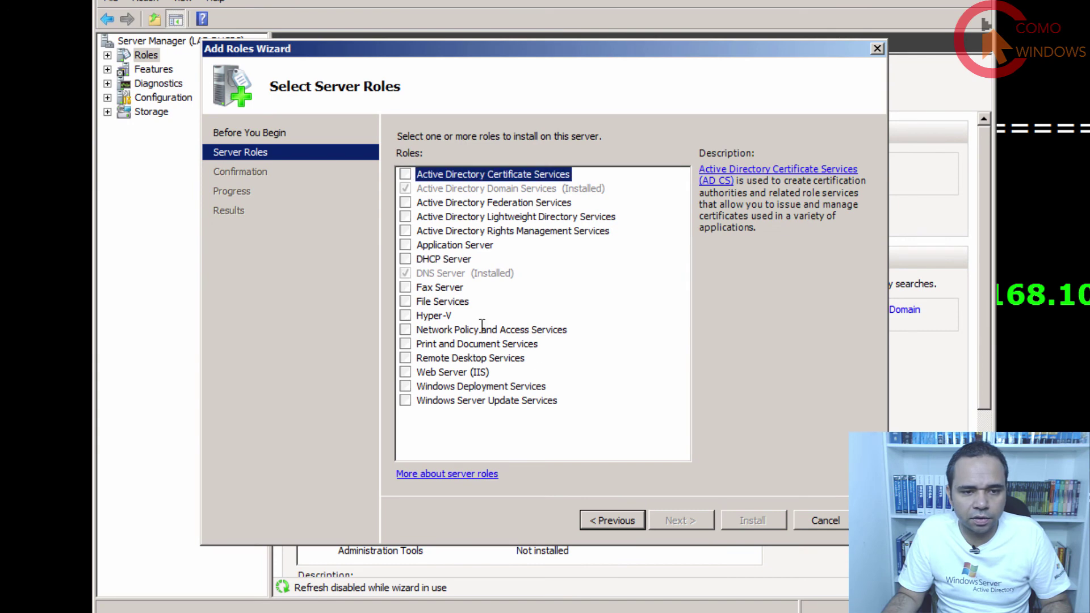
pyautogui.click(681, 520)
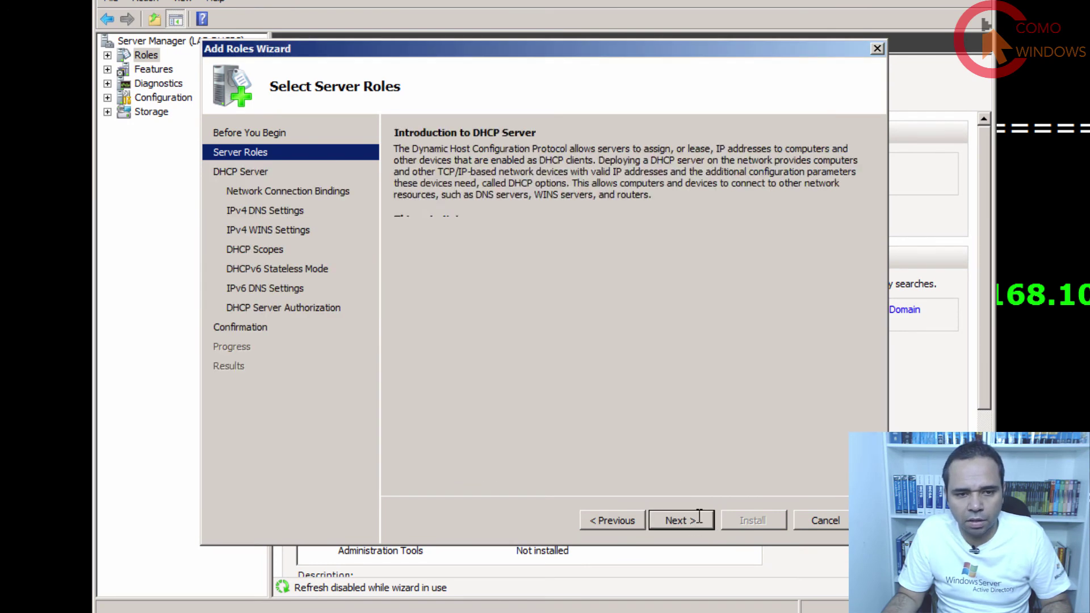
pyautogui.click(681, 519)
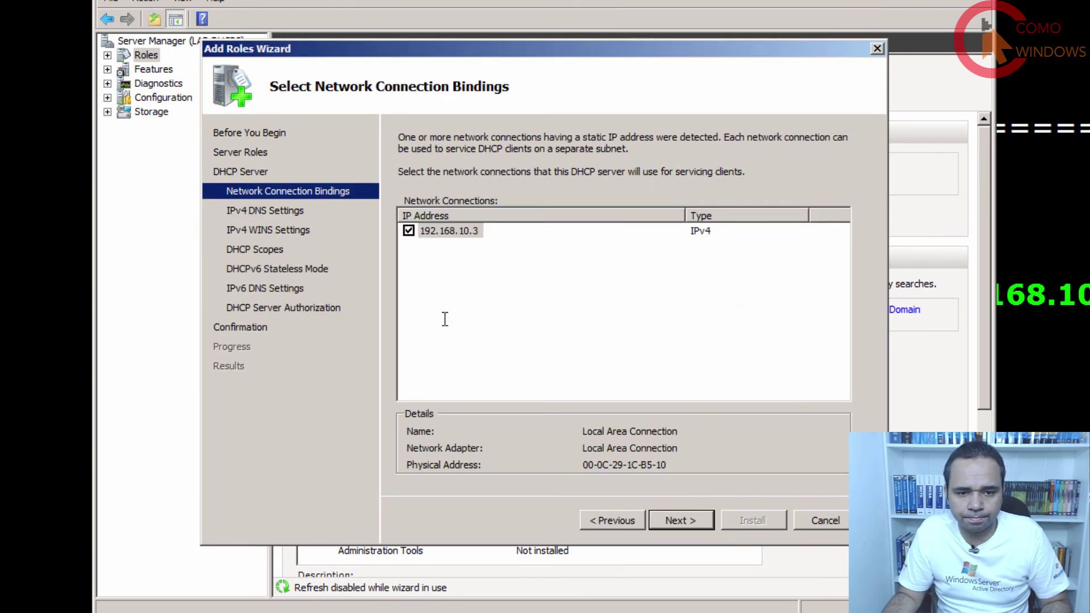
pyautogui.click(693, 519)
# Skip DNS, WINS and scopes, disable DHCPv6 stateless mode, and install with current credentials.
pyautogui.click(692, 519)
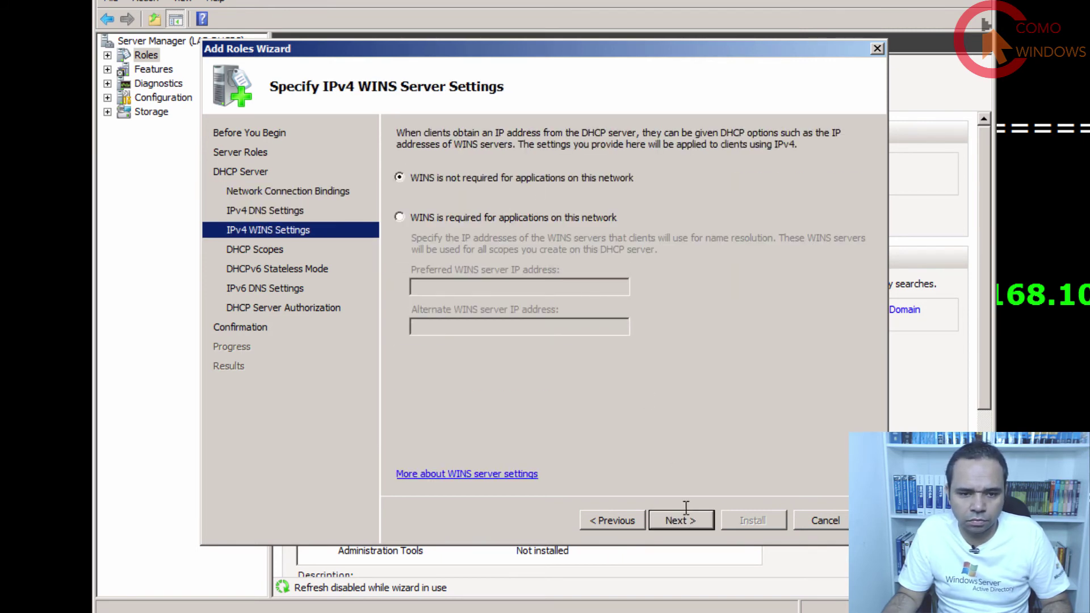
pyautogui.click(693, 519)
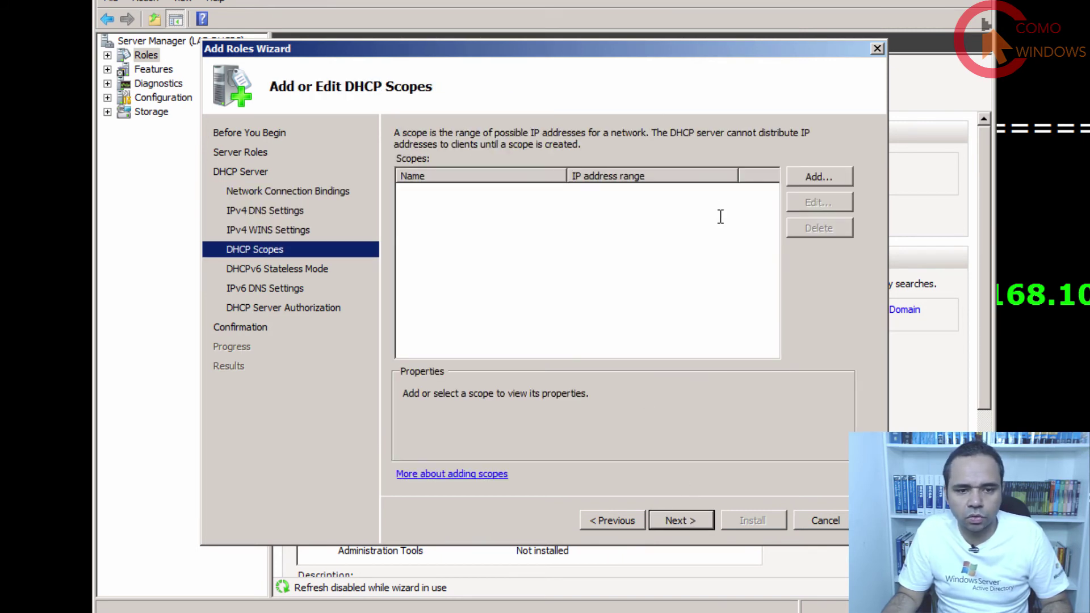
pyautogui.click(698, 518)
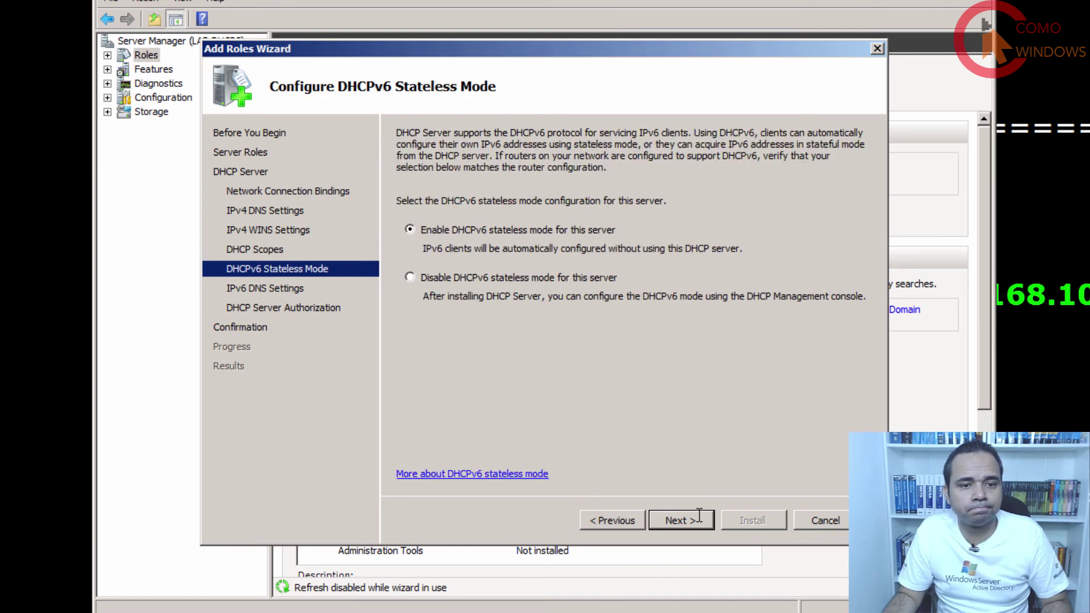
pyautogui.click(409, 276)
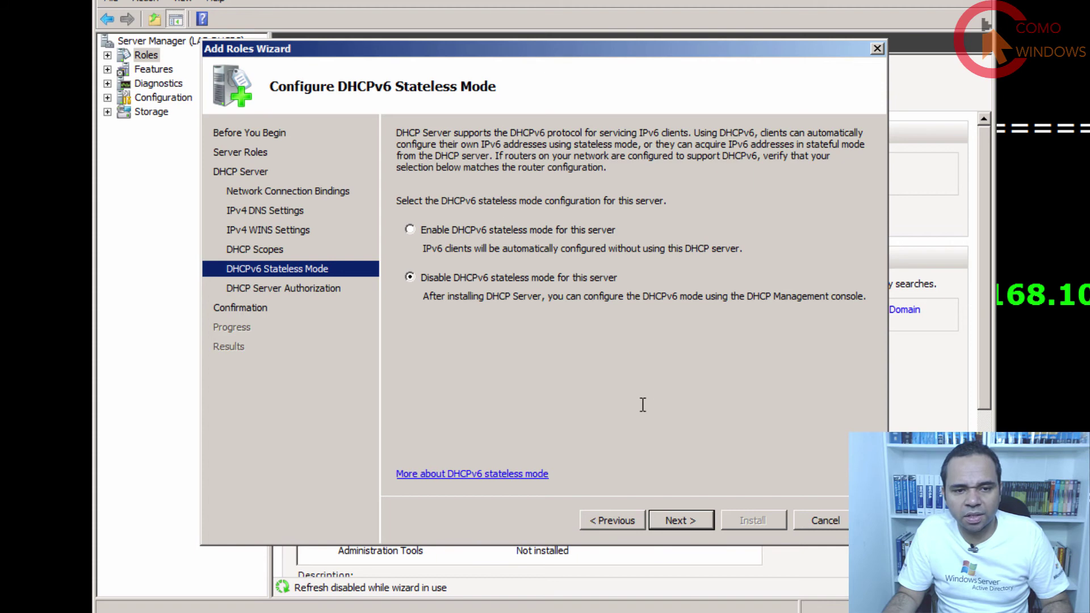
pyautogui.click(700, 522)
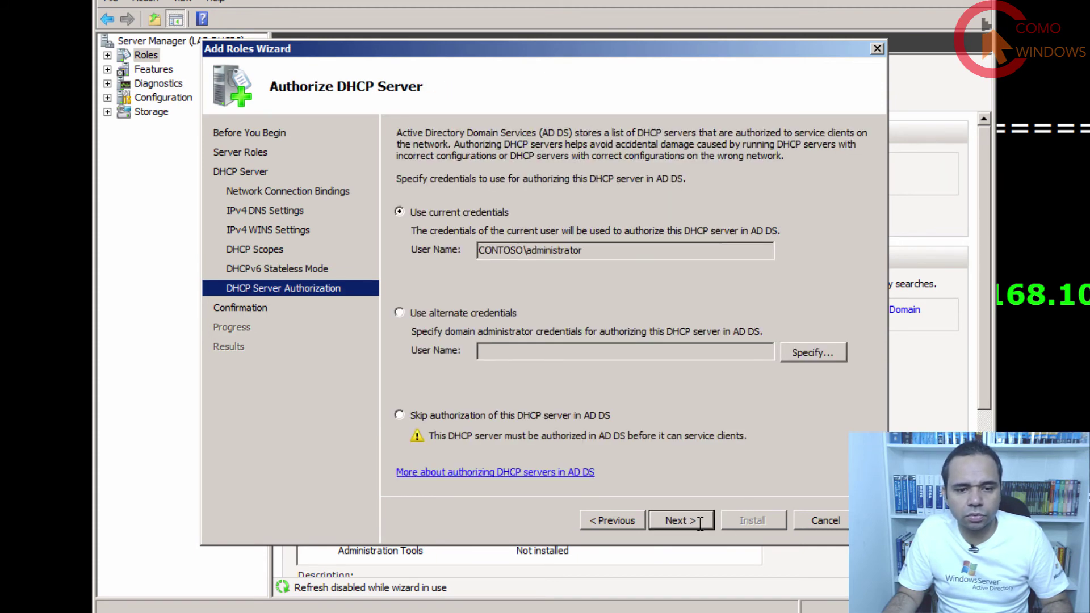
pyautogui.click(701, 522)
pyautogui.click(753, 520)
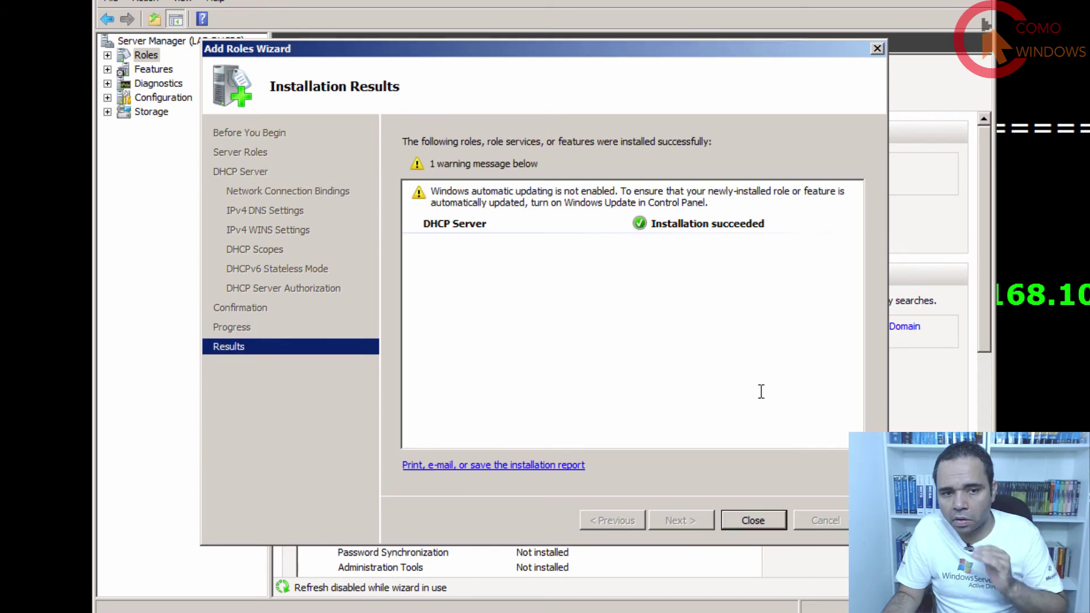
pyautogui.click(752, 520)
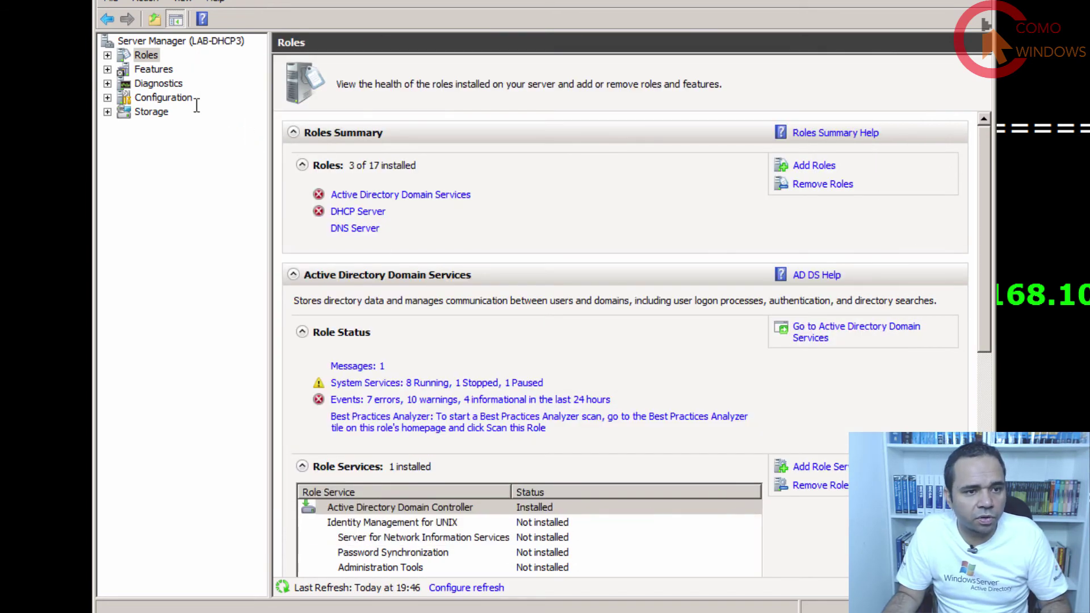
# Install Windows Server Migration Tools on LAB-DHCP3 via Features > Add Features, then close Server Manager.
pyautogui.click(165, 71)
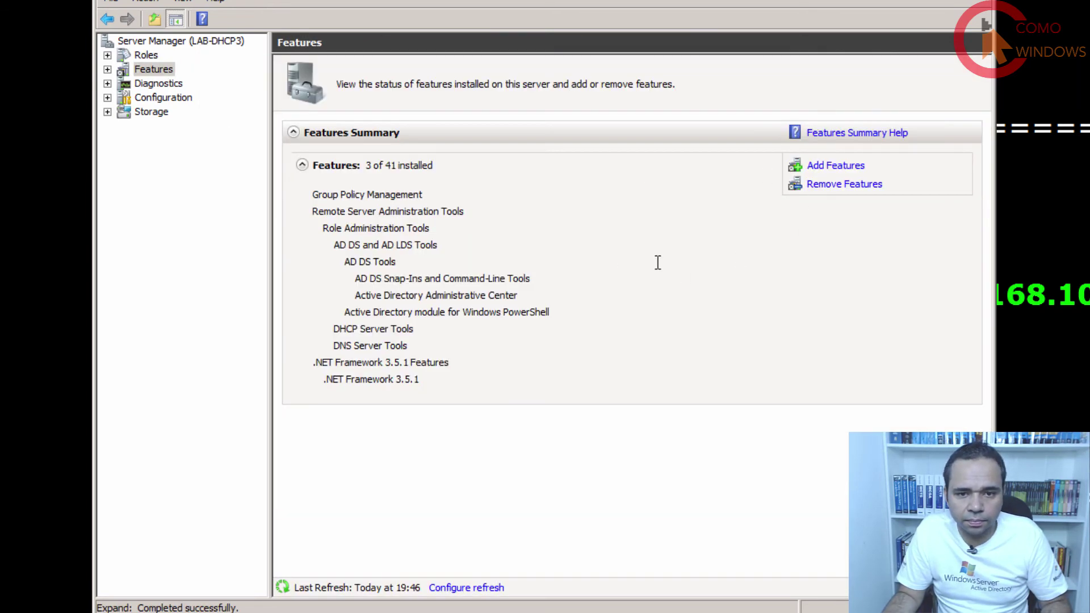
pyautogui.click(857, 166)
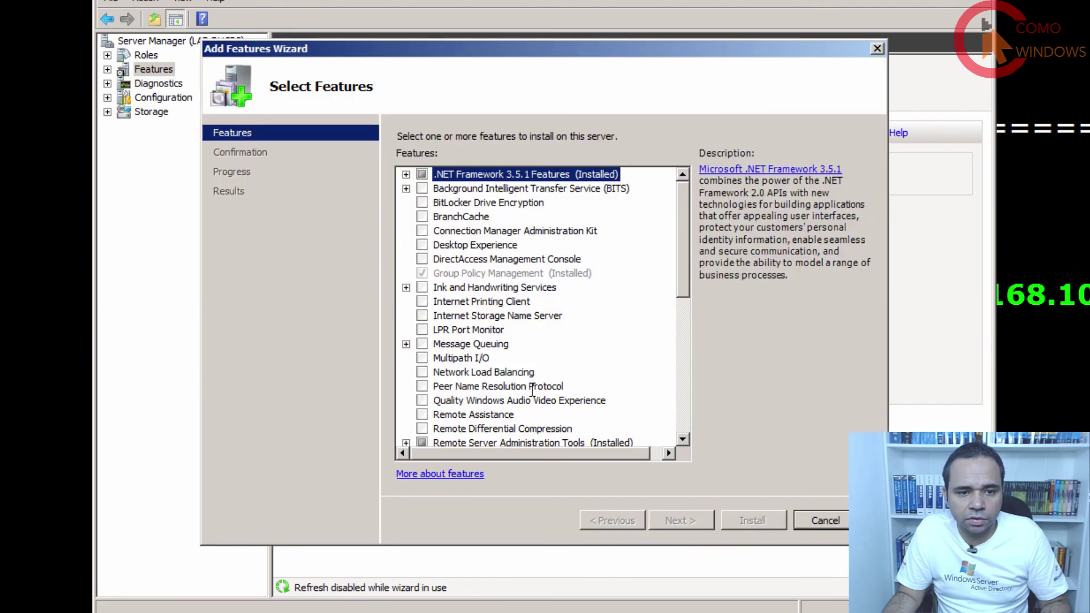
pyautogui.scroll(-8, 533, 341)
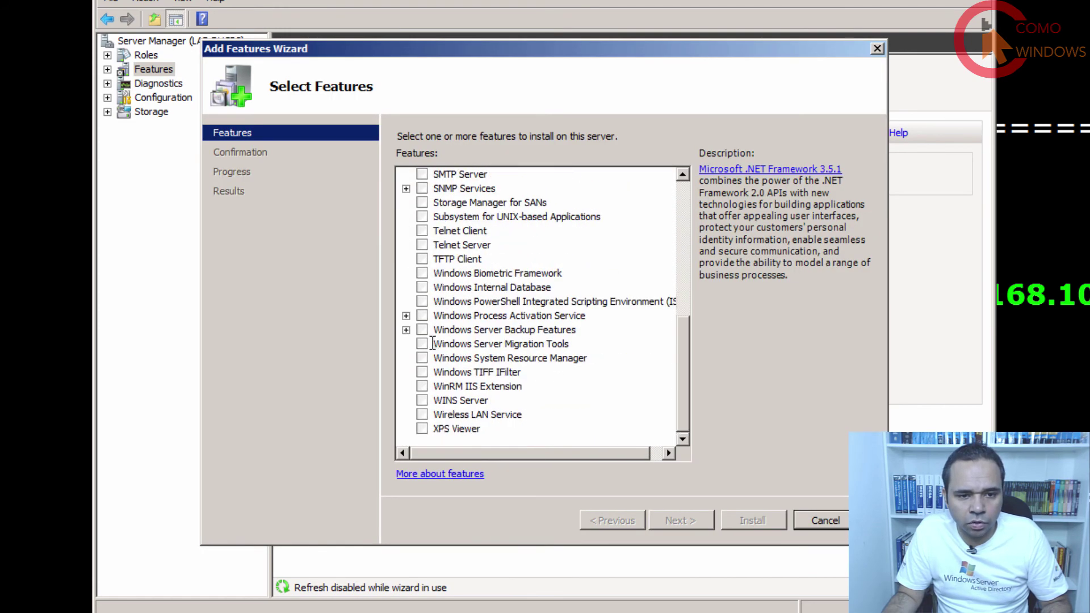
pyautogui.click(422, 344)
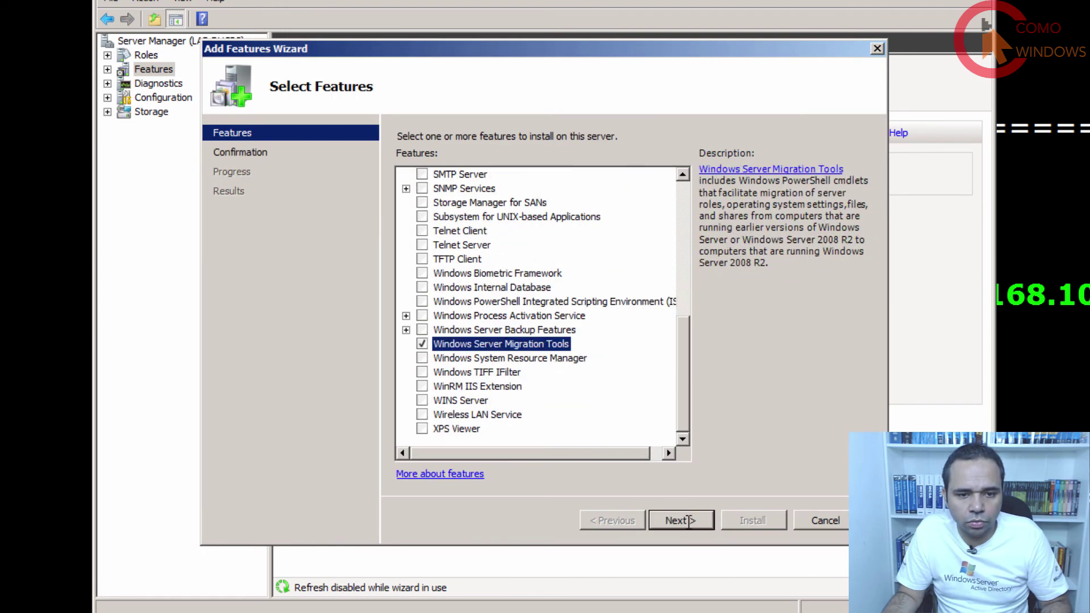
pyautogui.click(688, 520)
pyautogui.click(753, 520)
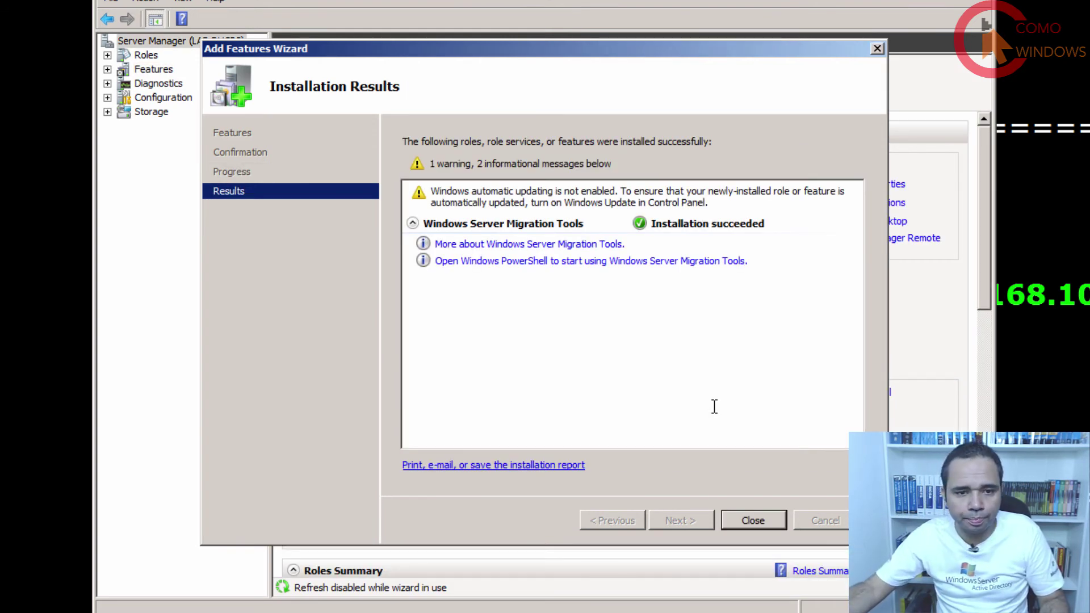
pyautogui.click(770, 519)
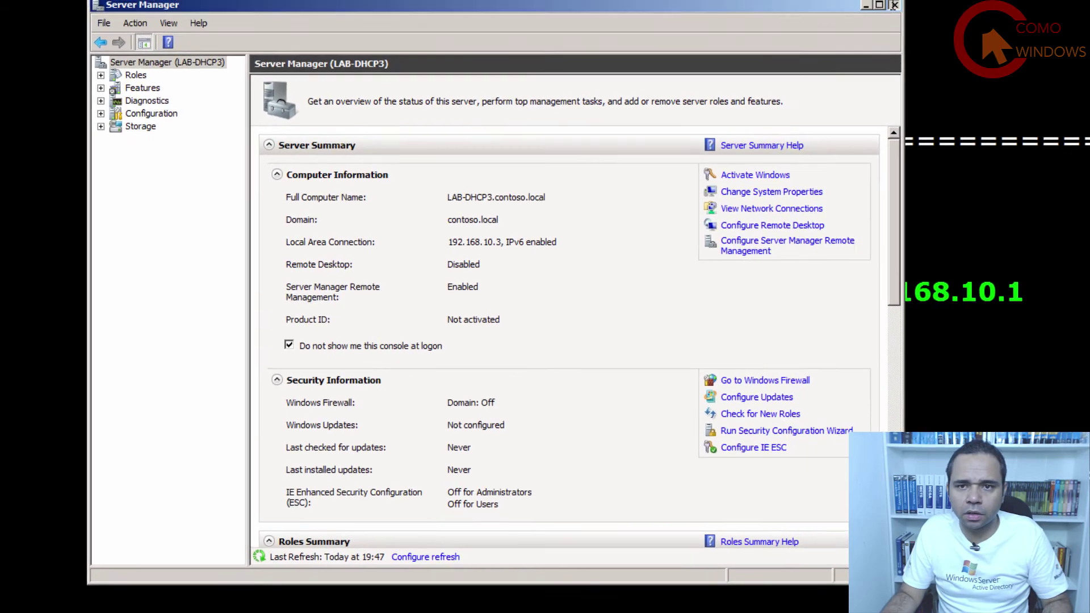
pyautogui.click(939, 5)
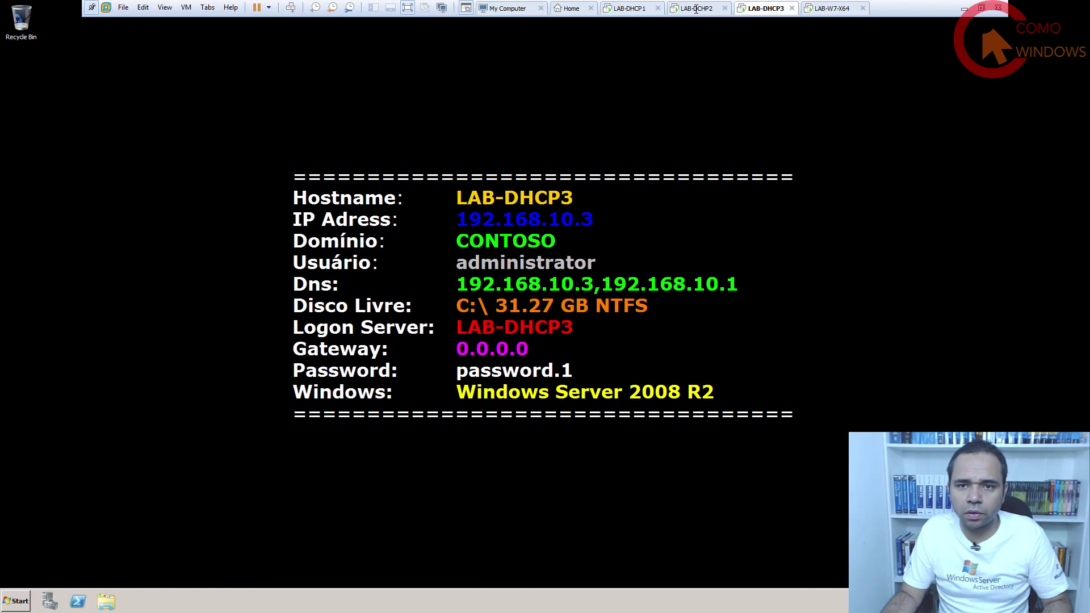
# On LAB-DCHP2, enter the account password in PowerShell to finish the export, then close the console.
pyautogui.click(695, 8)
pyautogui.click(483, 298)
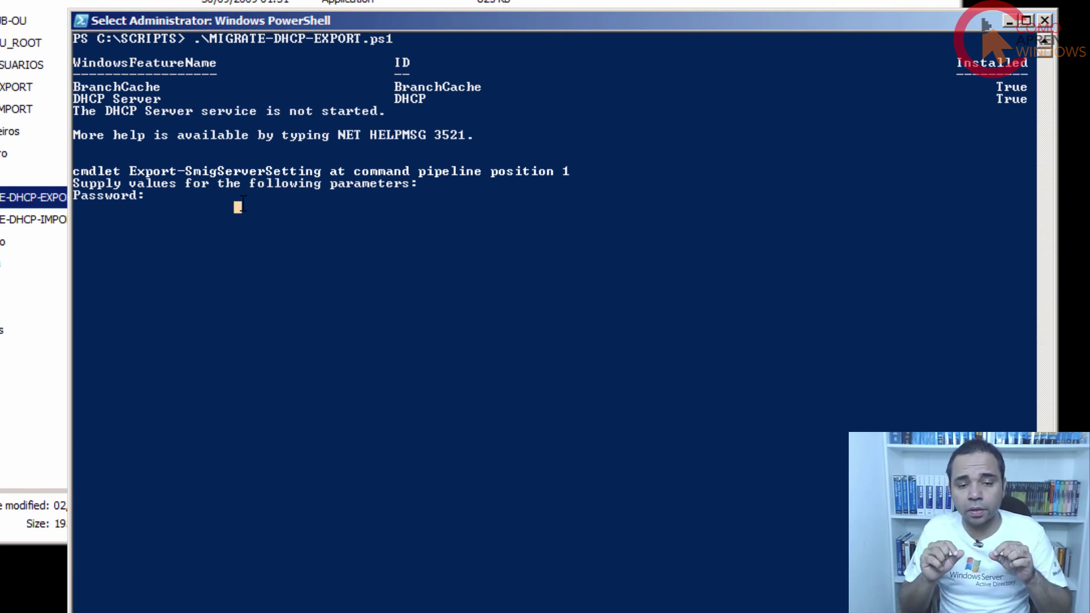
pyautogui.write('*')
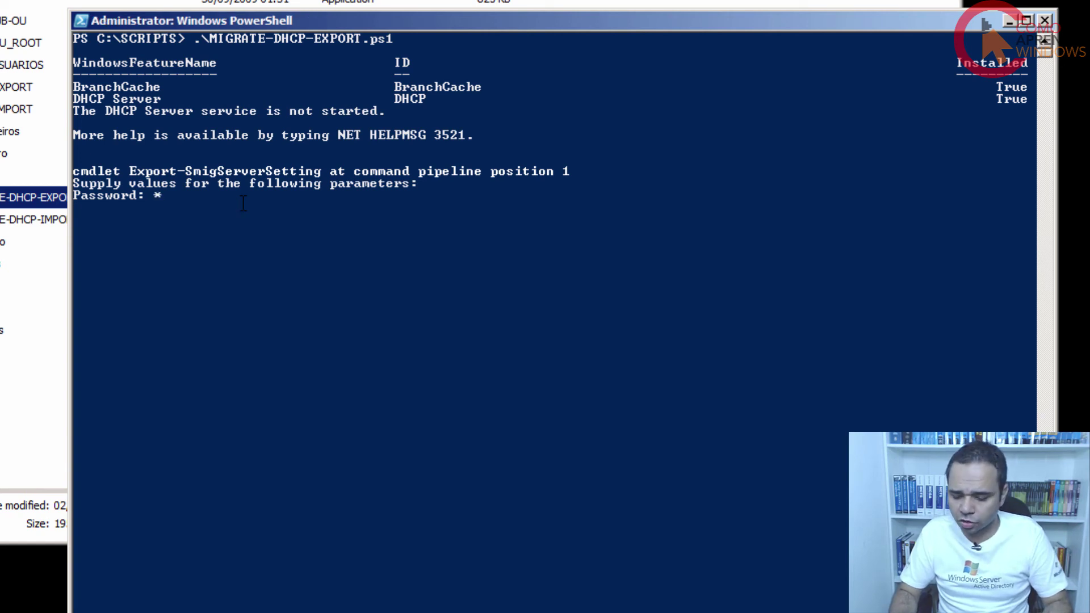
pyautogui.press('Return')
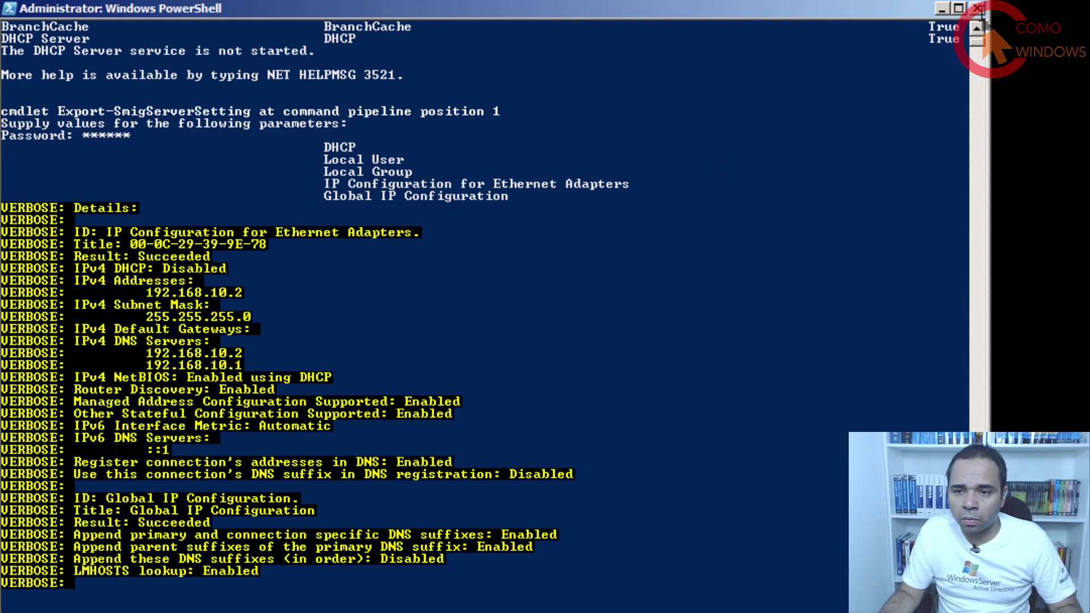
pyautogui.click(978, 9)
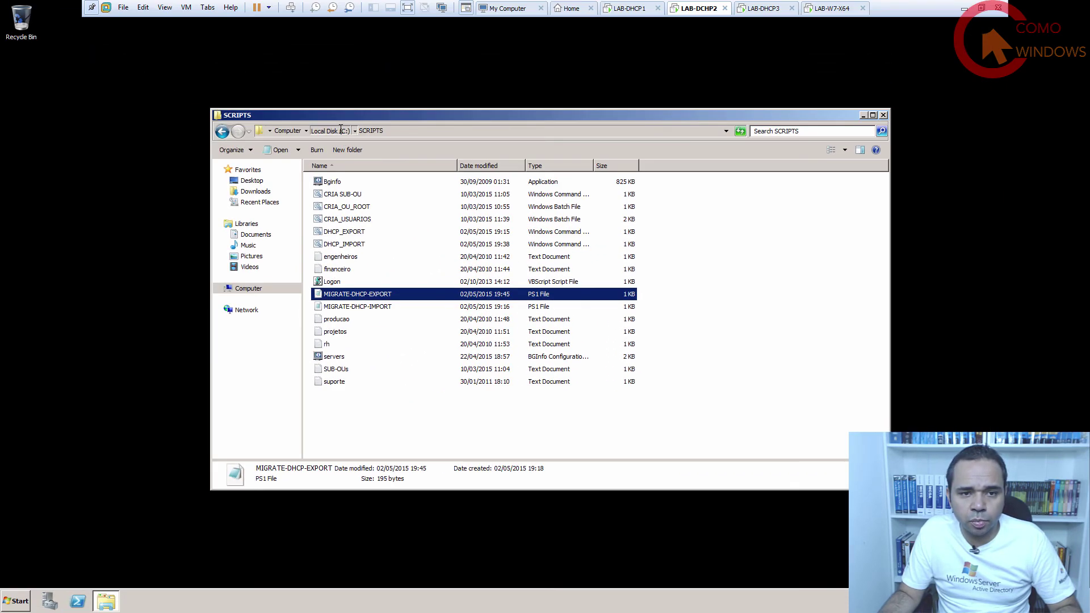
# Confirm the 342 KB svrmig.mig export is in C:\TEMP on LAB-DHCP2, then return to LAB-DHCP3.
pyautogui.click(340, 130)
pyautogui.doubleClick(343, 233)
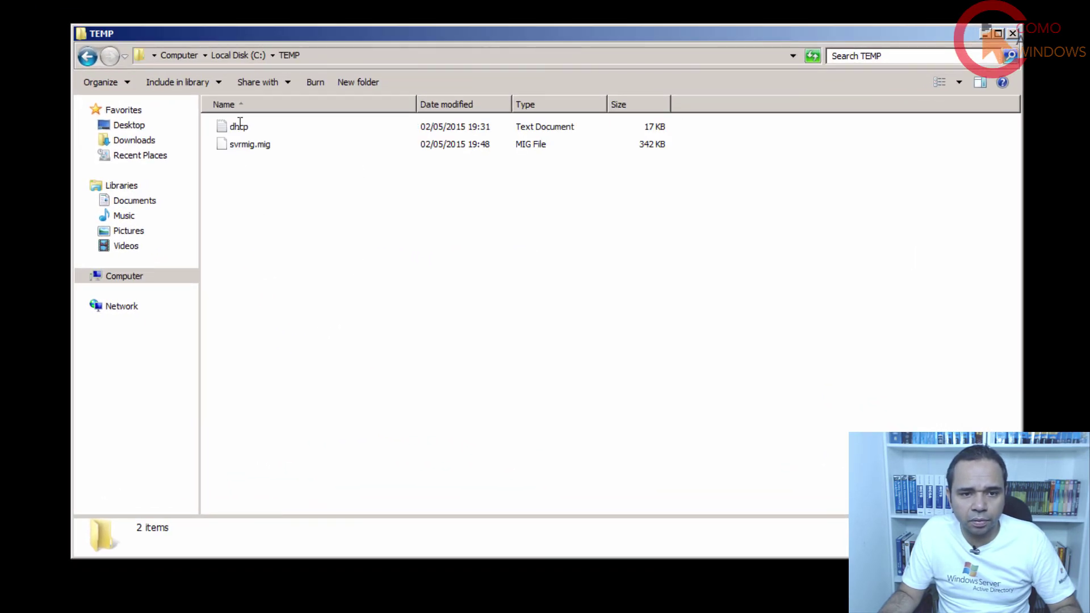
pyautogui.click(263, 146)
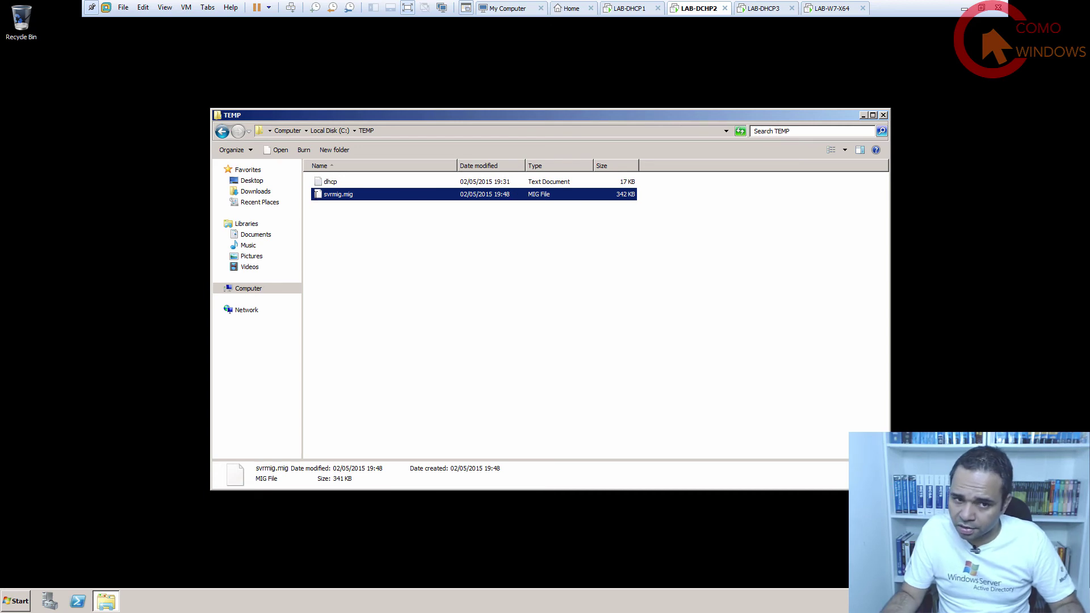
pyautogui.click(761, 7)
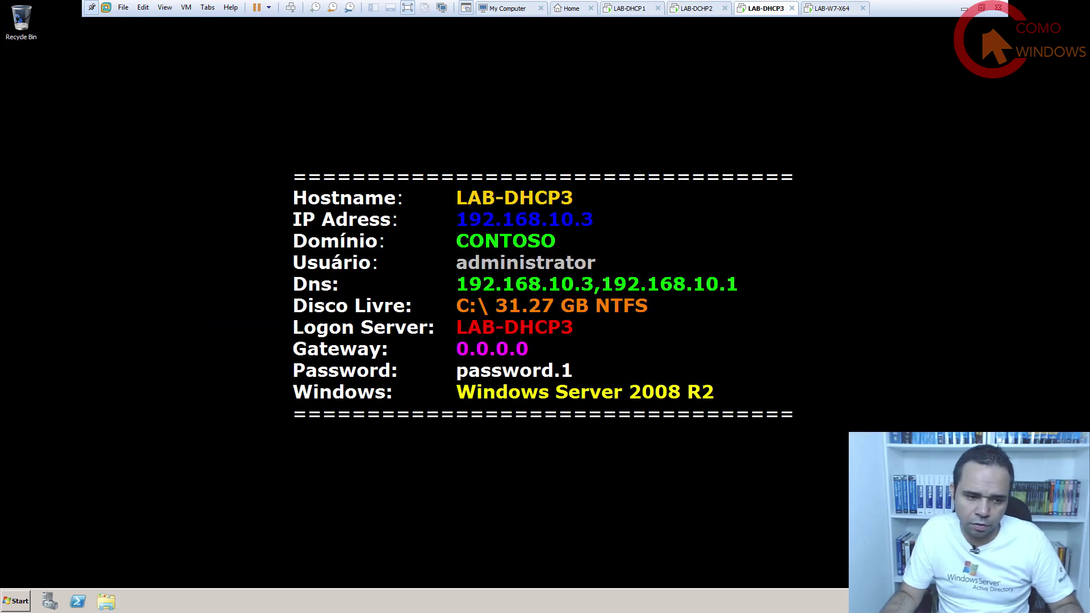
# Open the old server's \\192.168.10.2\c$ share and select svrmig.mig in its TEMP folder to copy.
pyautogui.click(15, 601)
pyautogui.click(166, 537)
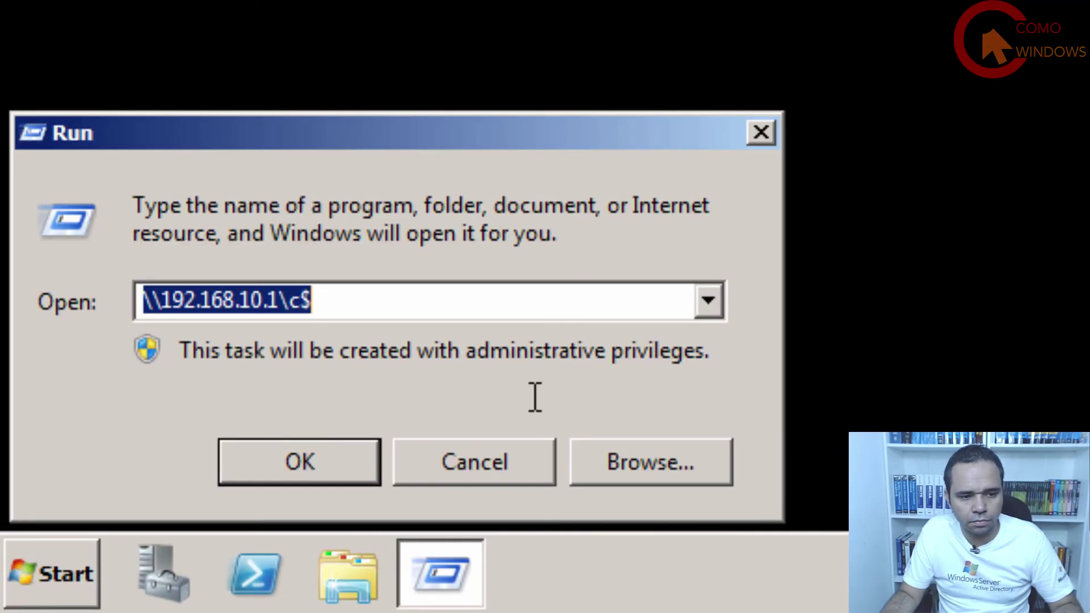
pyautogui.click(474, 298)
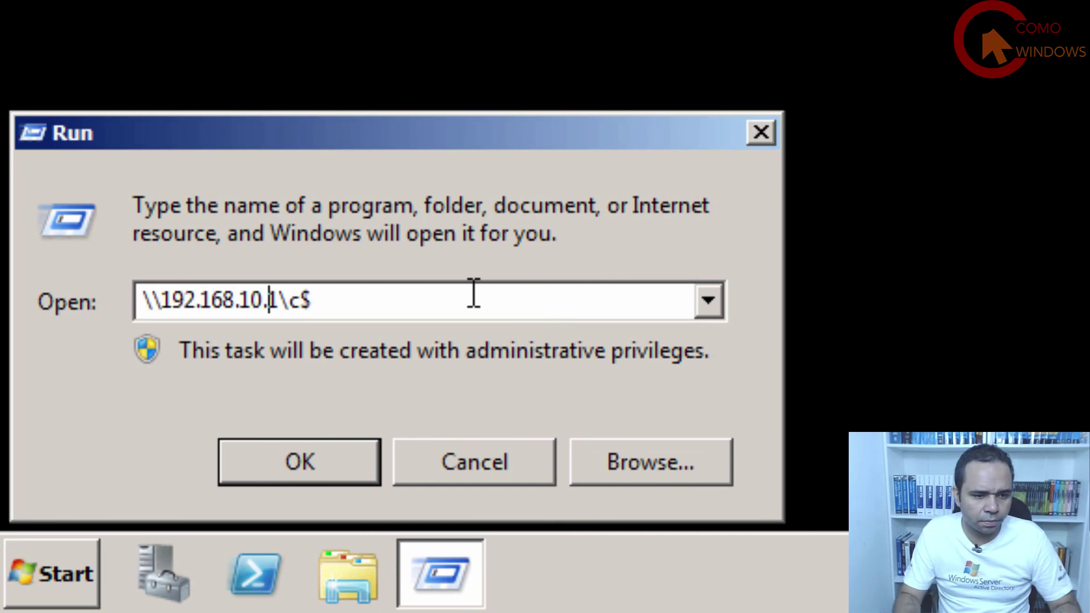
pyautogui.press('Delete')
pyautogui.write('2')
pyautogui.press('Return')
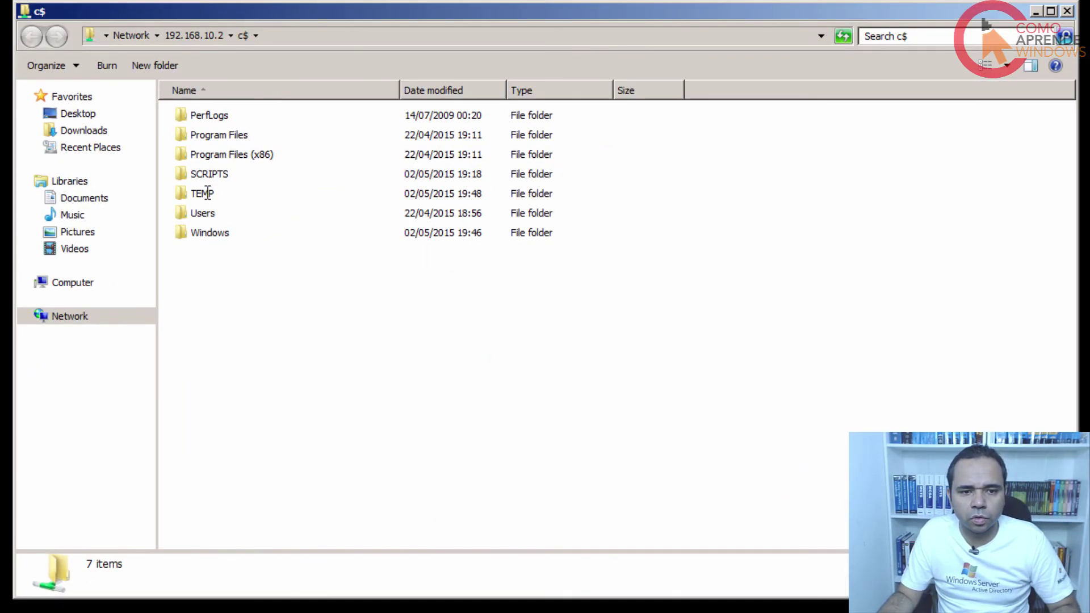
pyautogui.doubleClick(207, 193)
pyautogui.click(223, 142)
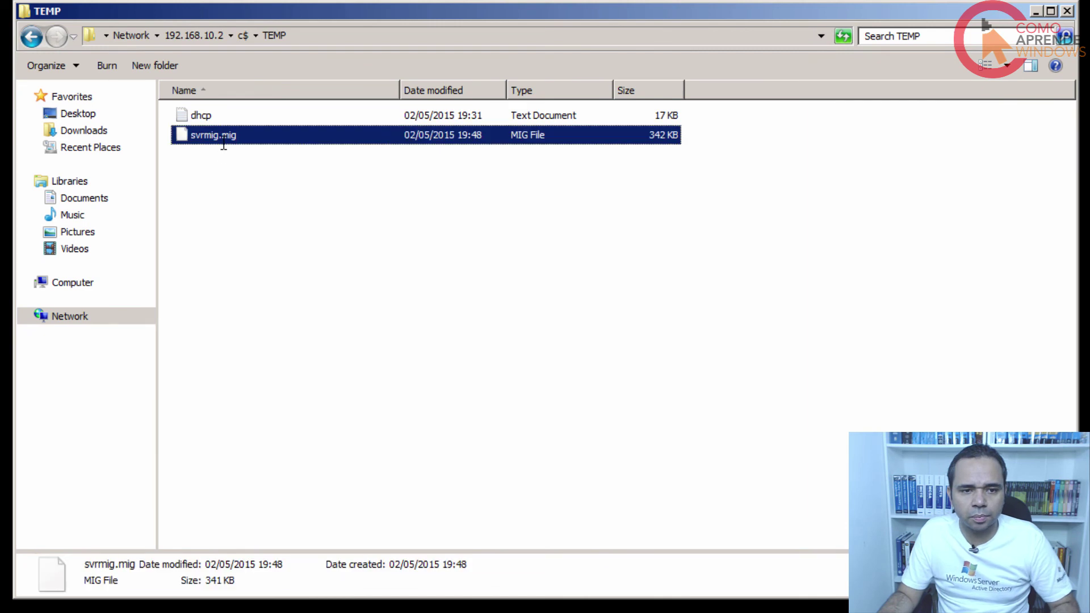
# Create a new C:\TEMP folder on LAB-DHCP3 and paste svrmig.mig into it.
pyautogui.click(83, 282)
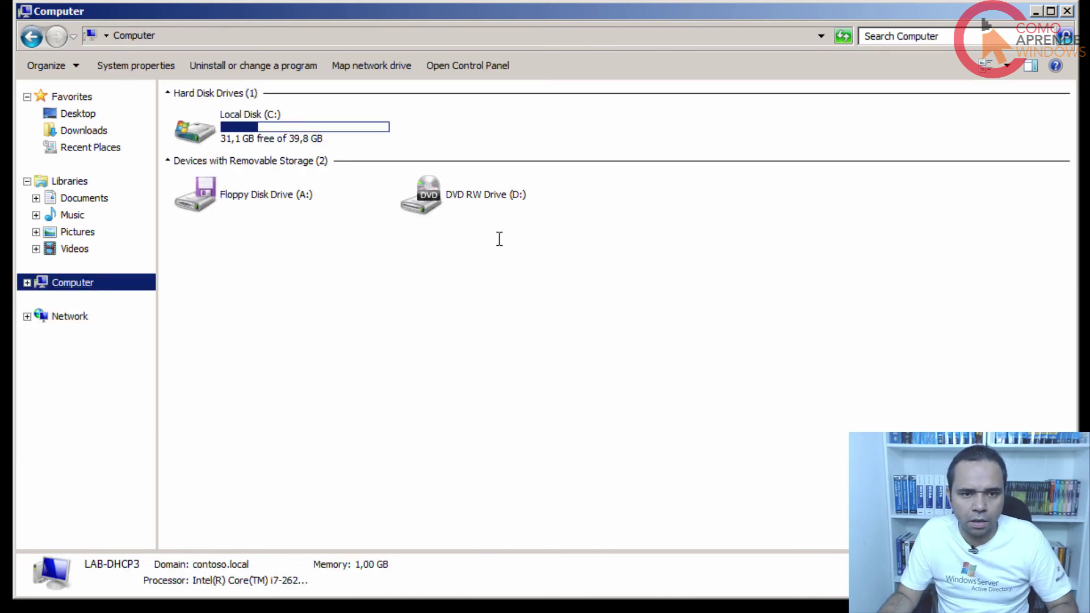
pyautogui.doubleClick(270, 126)
pyautogui.rightClick(201, 280)
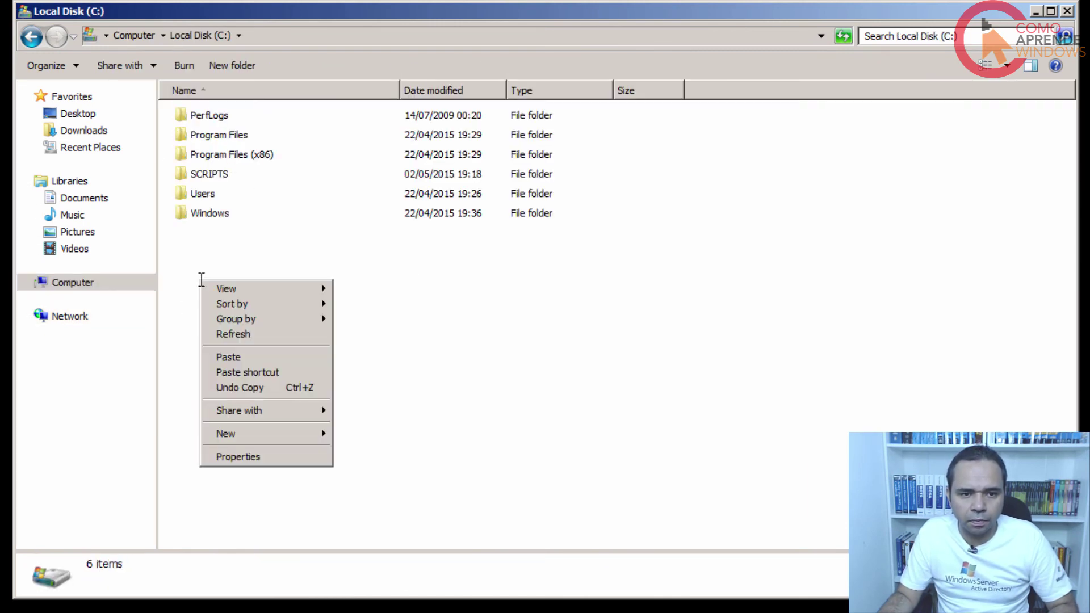
pyautogui.moveTo(283, 433)
pyautogui.click(375, 435)
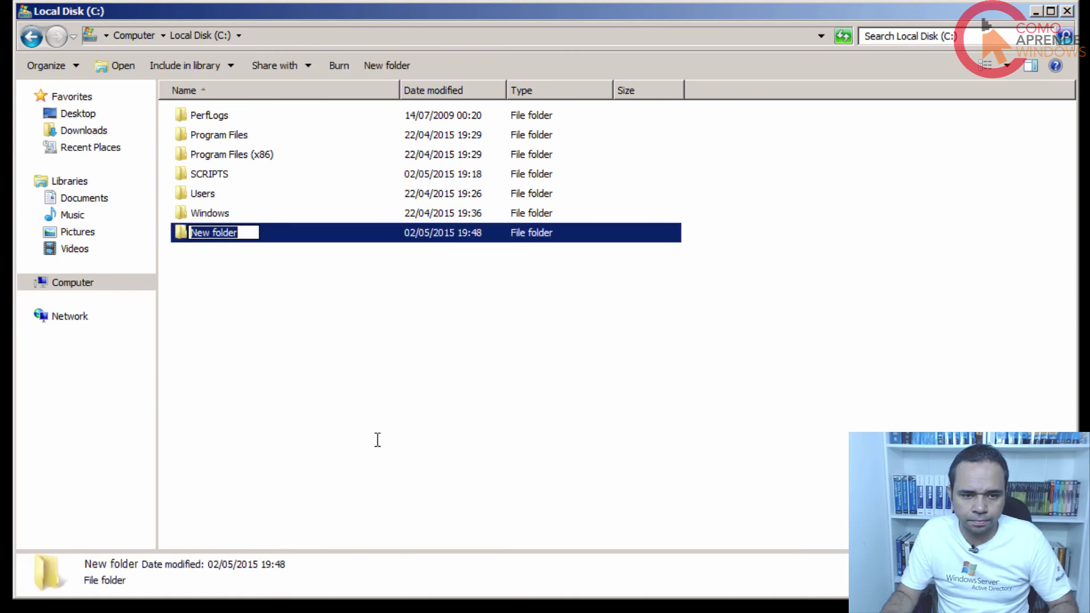
pyautogui.write('TEMP')
pyautogui.click(360, 428)
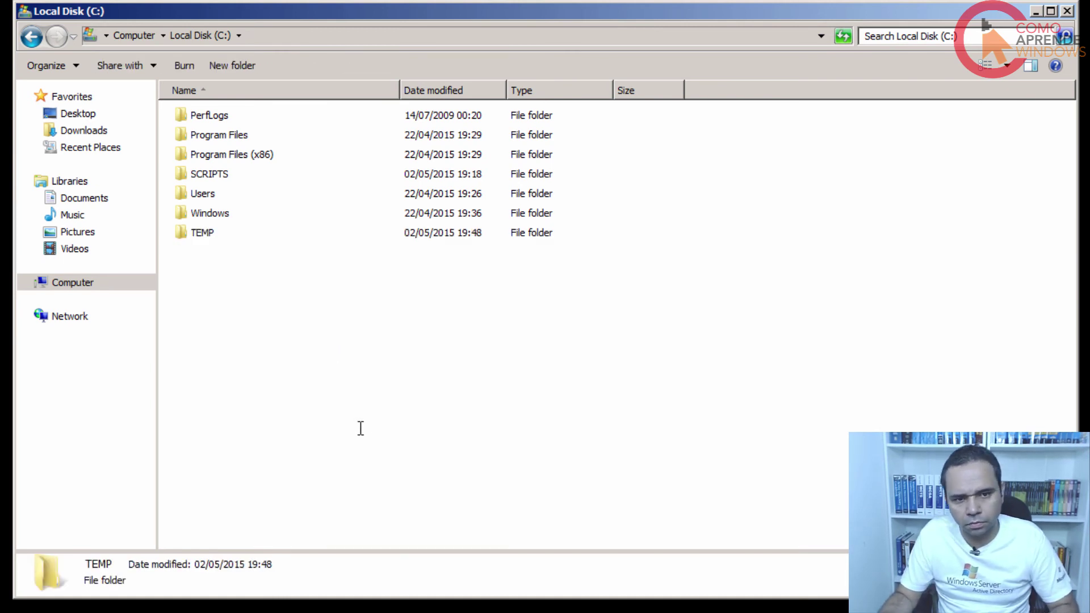
pyautogui.doubleClick(236, 230)
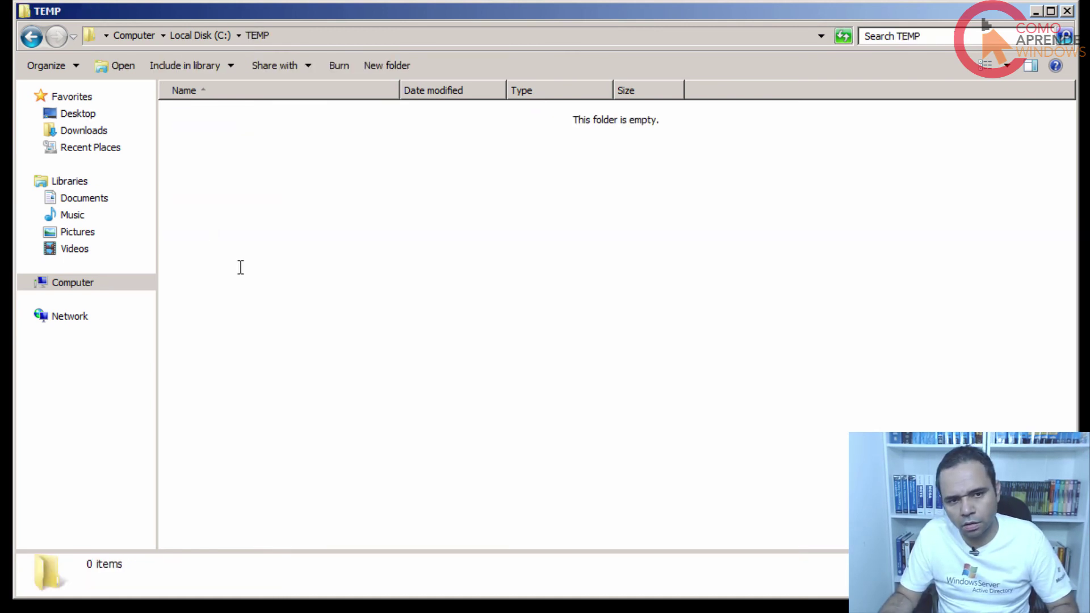
pyautogui.hotkey('ctrl', 'v')
pyautogui.click(307, 312)
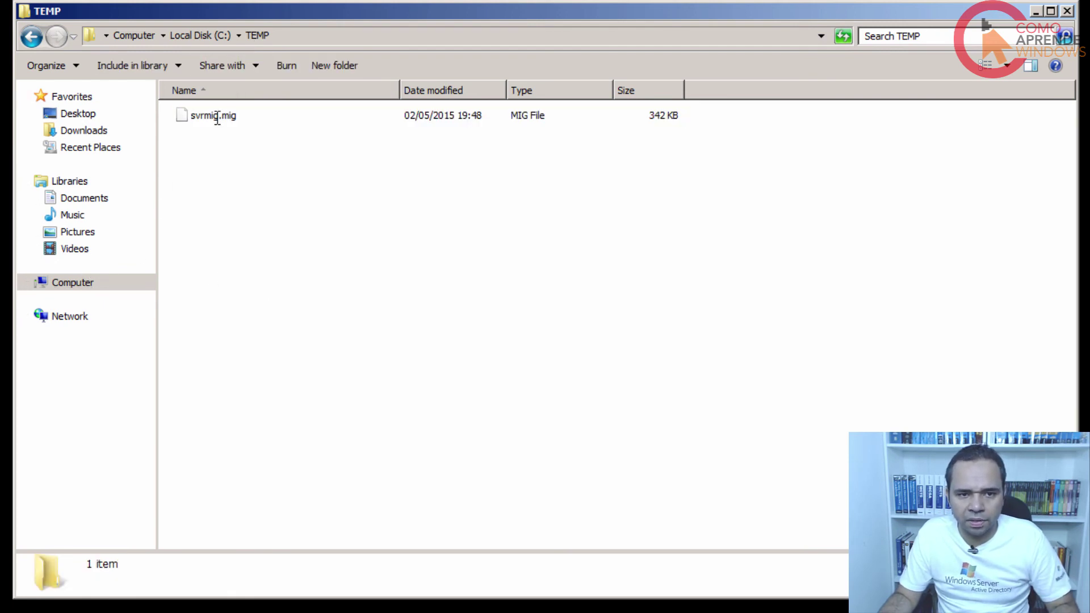
pyautogui.click(205, 36)
# Open MIGRATE-DHCP-IMPORT from C:\SCRIPTS in Notepad and highlight its Get-SmigServerFeature command.
pyautogui.doubleClick(216, 170)
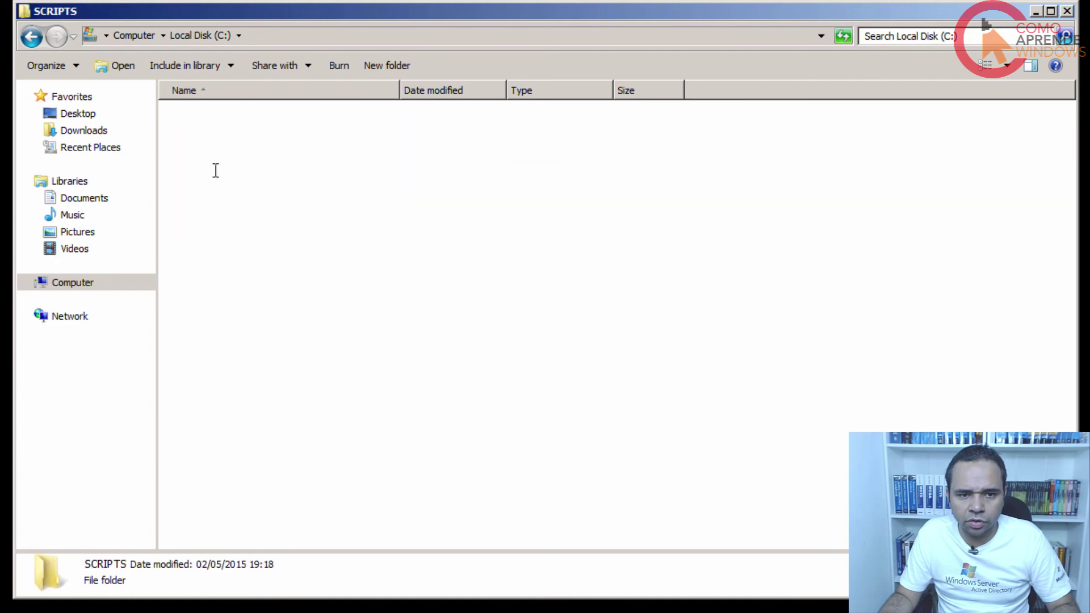
pyautogui.rightClick(276, 311)
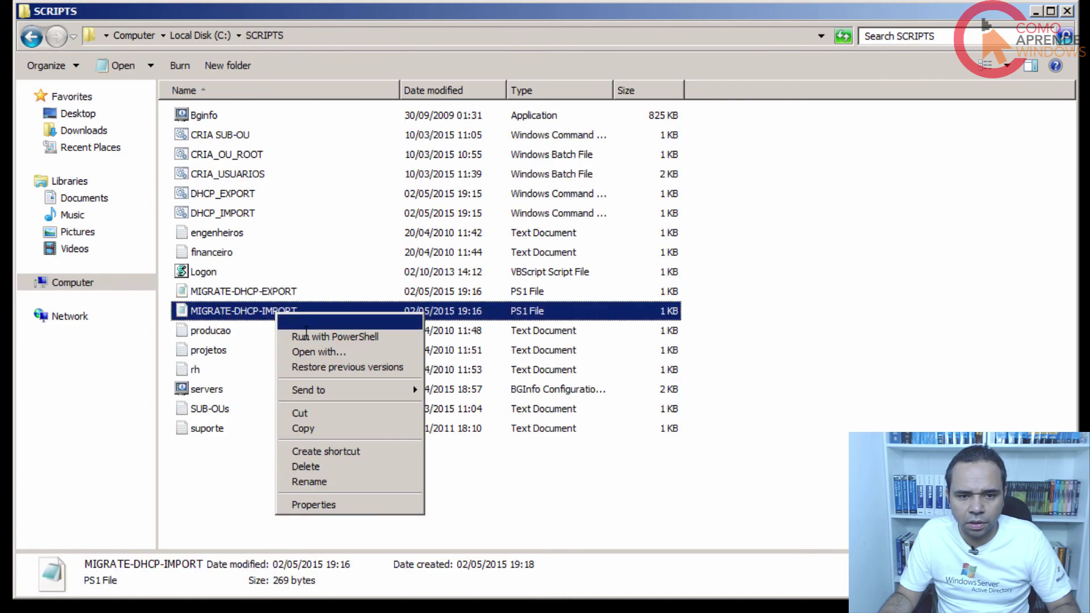
pyautogui.click(316, 352)
pyautogui.doubleClick(362, 196)
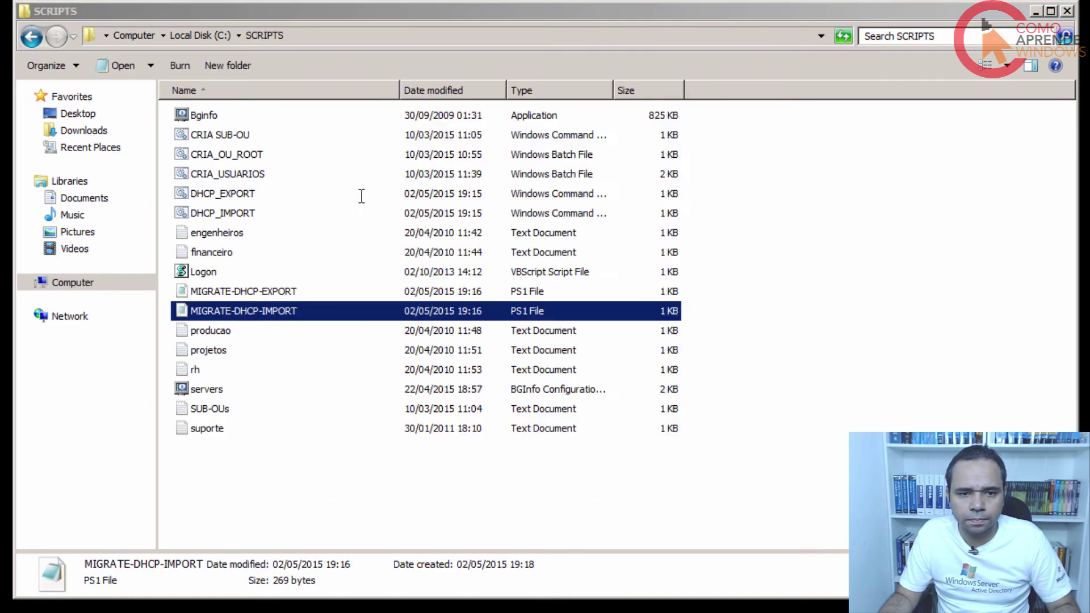
pyautogui.moveTo(173, 54); pyautogui.dragTo(393, 54)
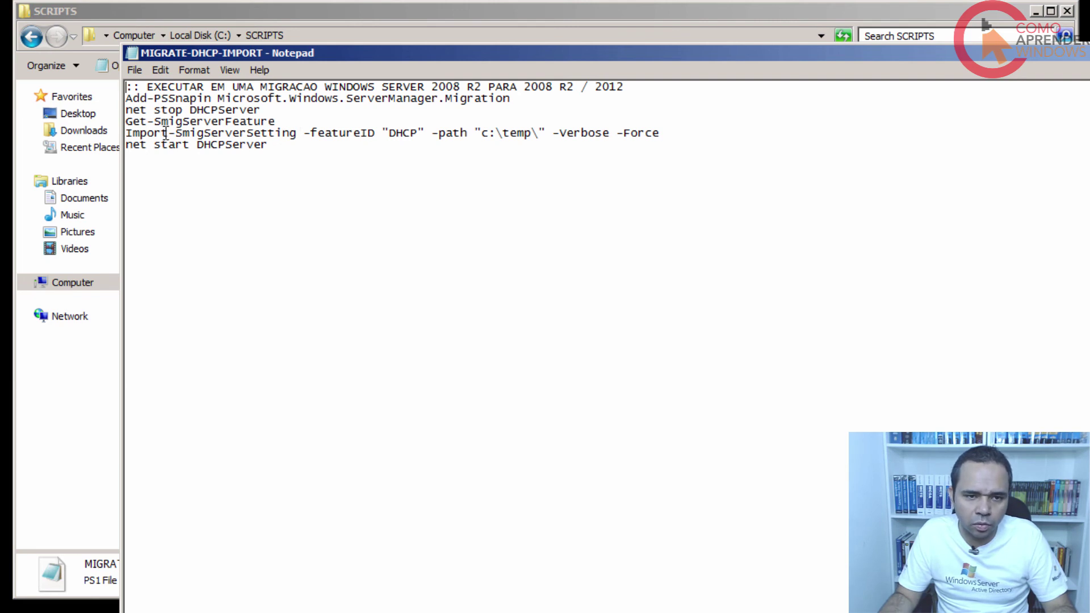
pyautogui.moveTo(163, 134); pyautogui.dragTo(92, 121)
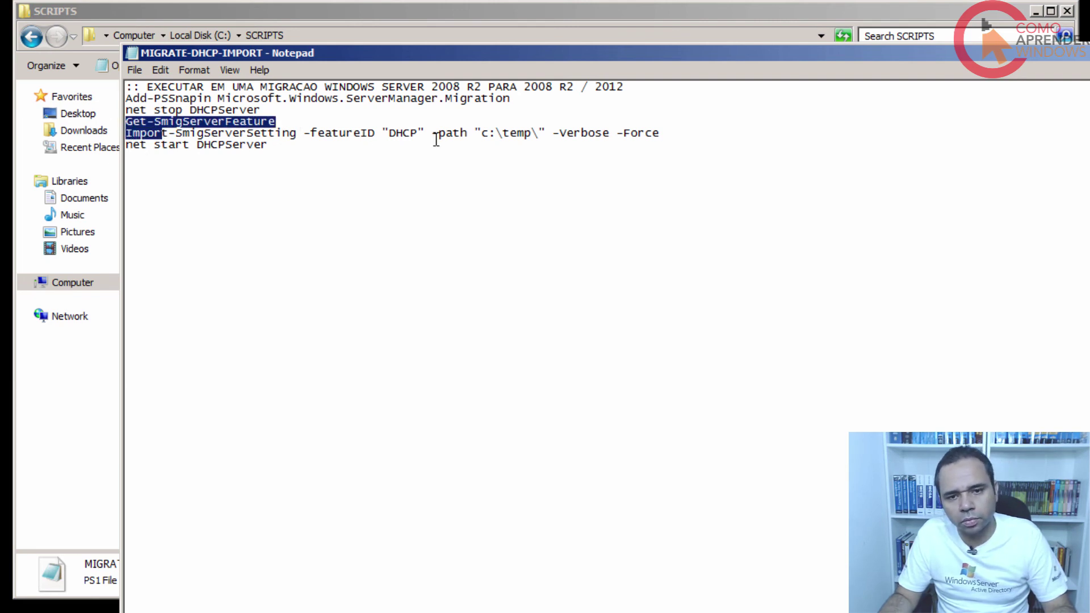
pyautogui.click(306, 136)
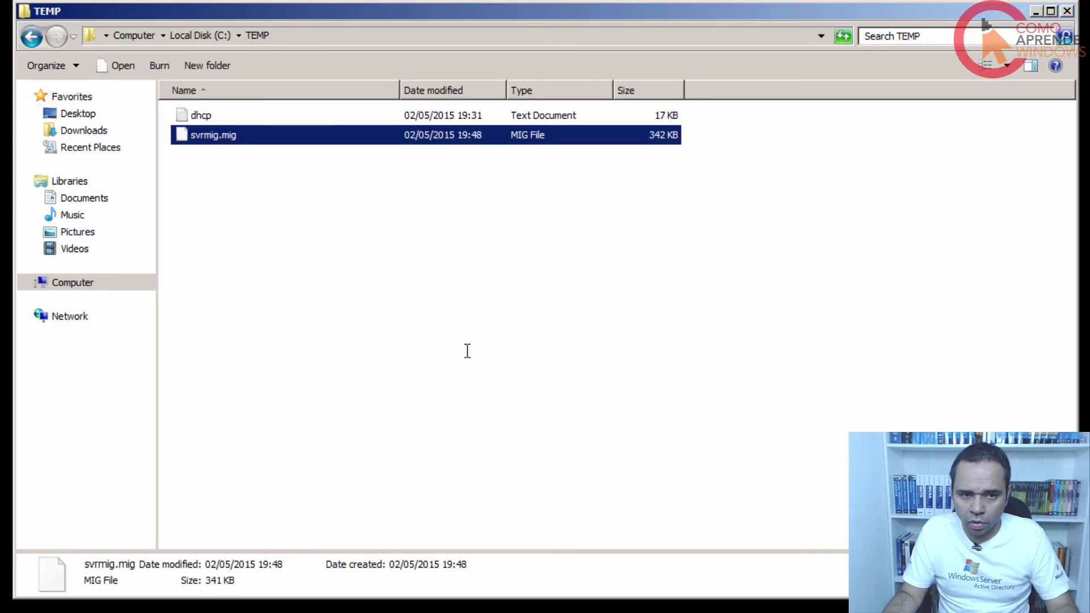
# Launch the DHCP management console from Administrative Tools.
pyautogui.click(433, 410)
pyautogui.press('super')
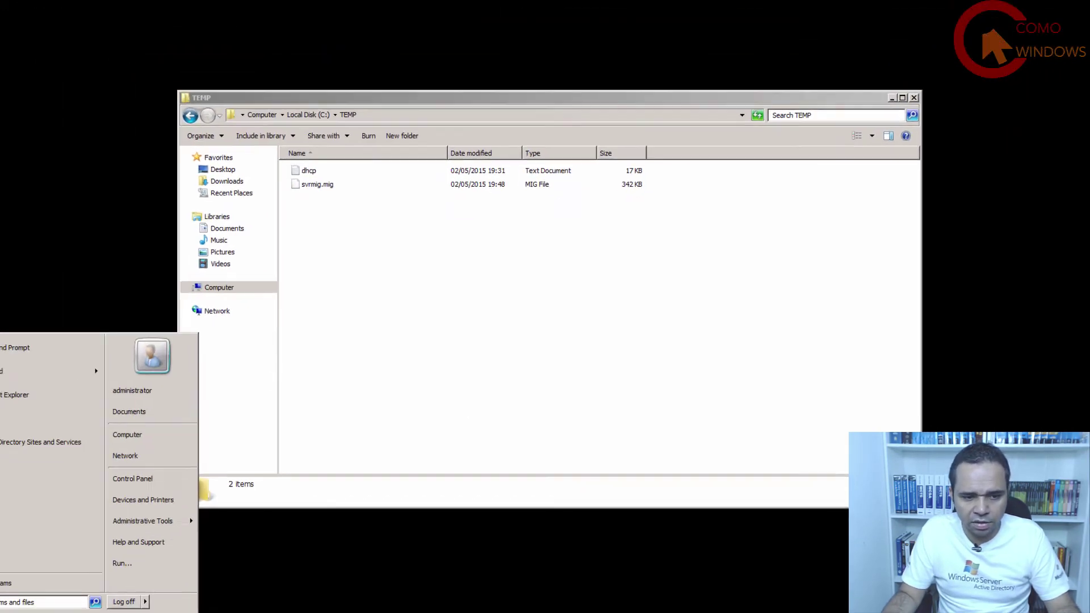
pyautogui.moveTo(97, 568)
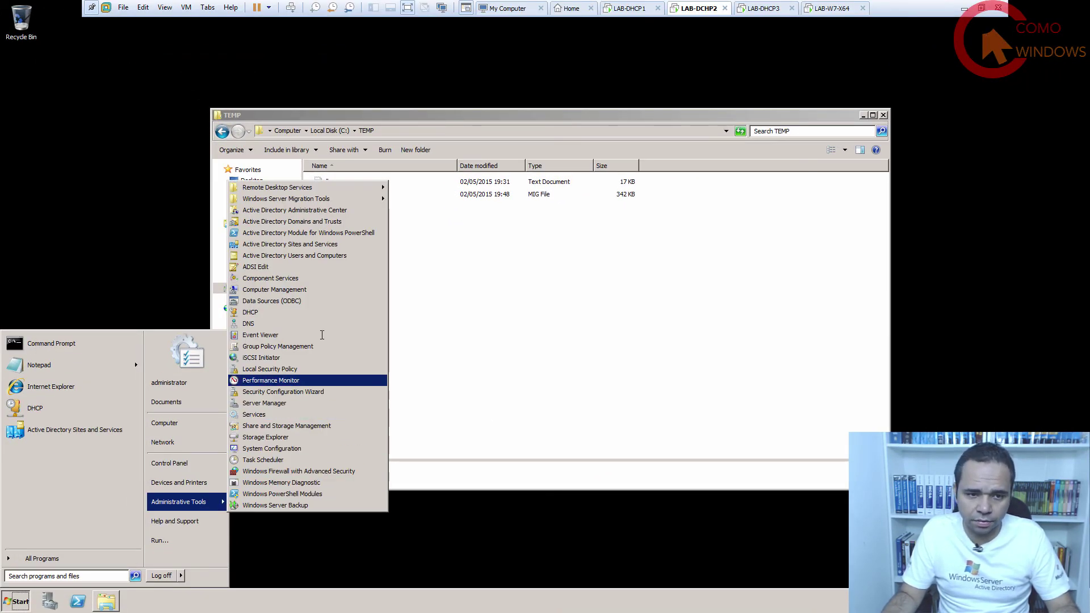
pyautogui.click(310, 309)
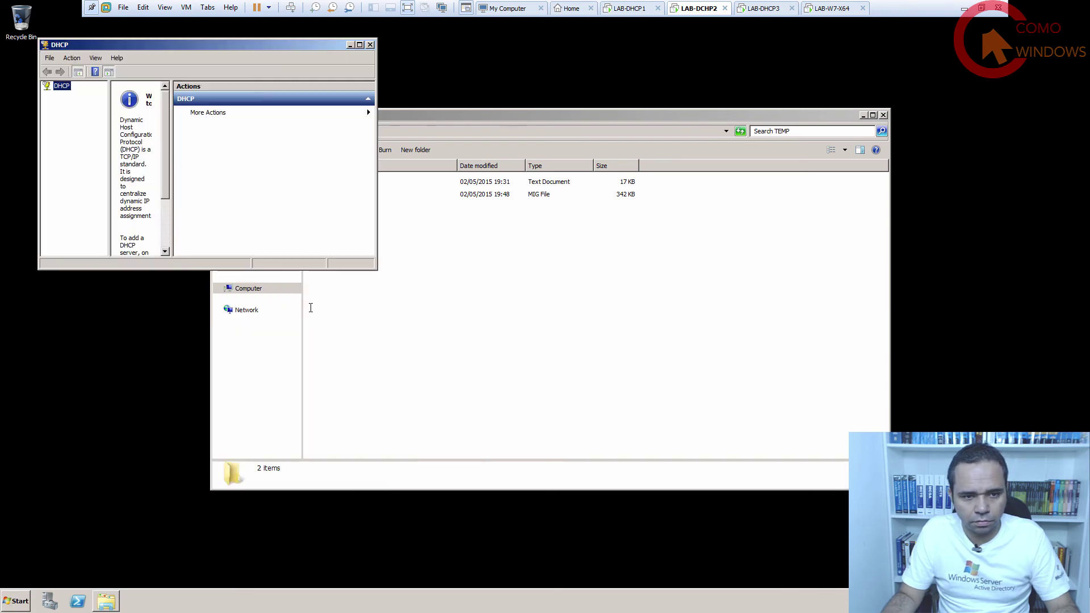
pyautogui.moveTo(171, 41); pyautogui.dragTo(452, 90)
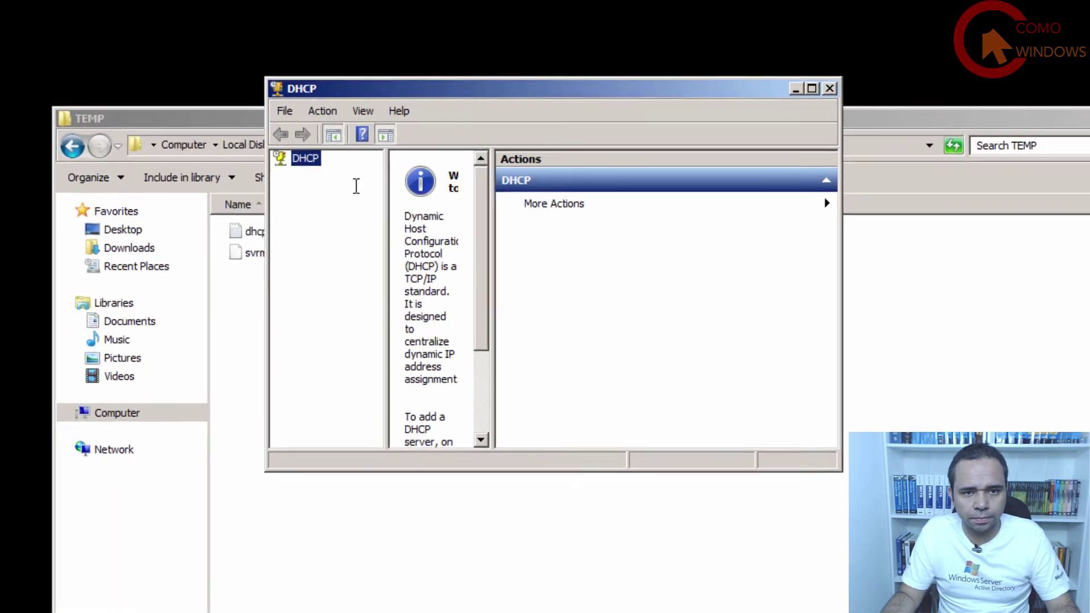
# Add authorized server lab-dhcp2.contoso.local and see that its DHCP service isn't running.
pyautogui.rightClick(314, 141)
pyautogui.click(339, 171)
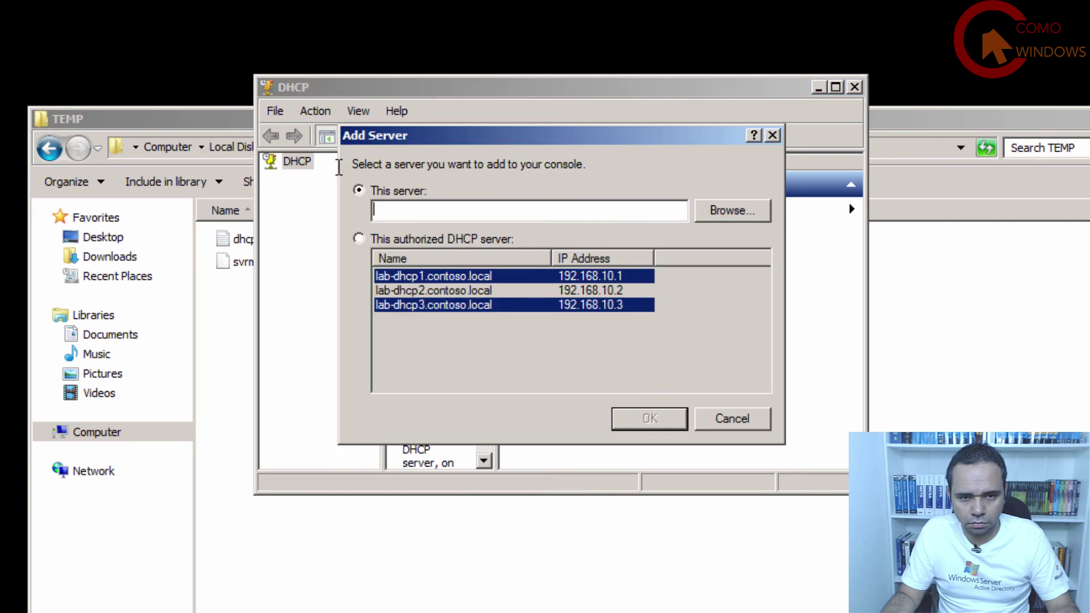
pyautogui.click(375, 239)
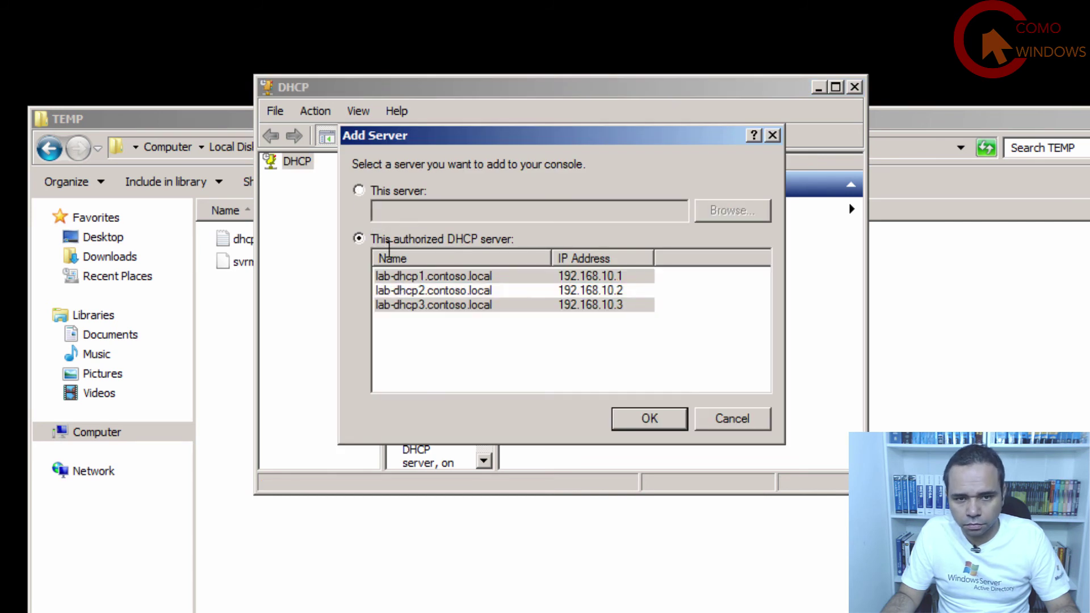
pyautogui.click(437, 290)
pyautogui.click(617, 420)
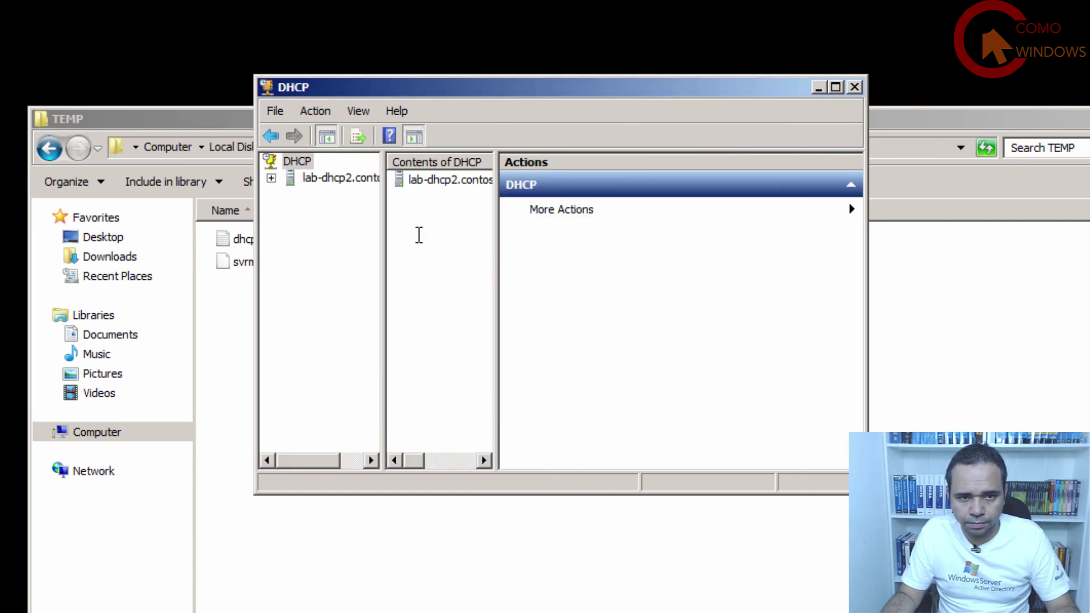
pyautogui.click(303, 177)
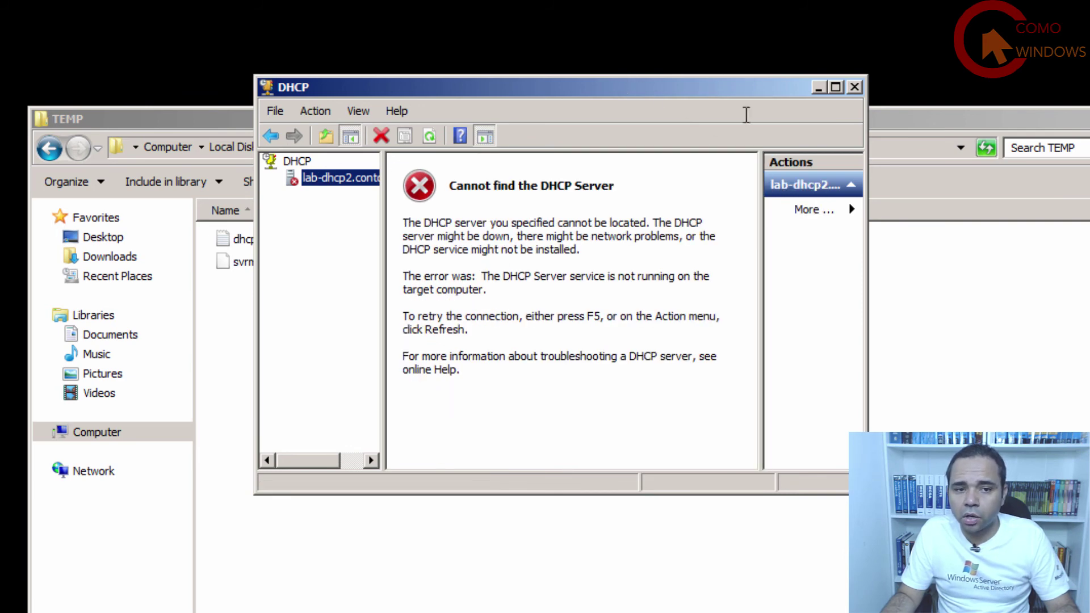
pyautogui.moveTo(744, 91); pyautogui.dragTo(965, 149)
pyautogui.click(244, 147)
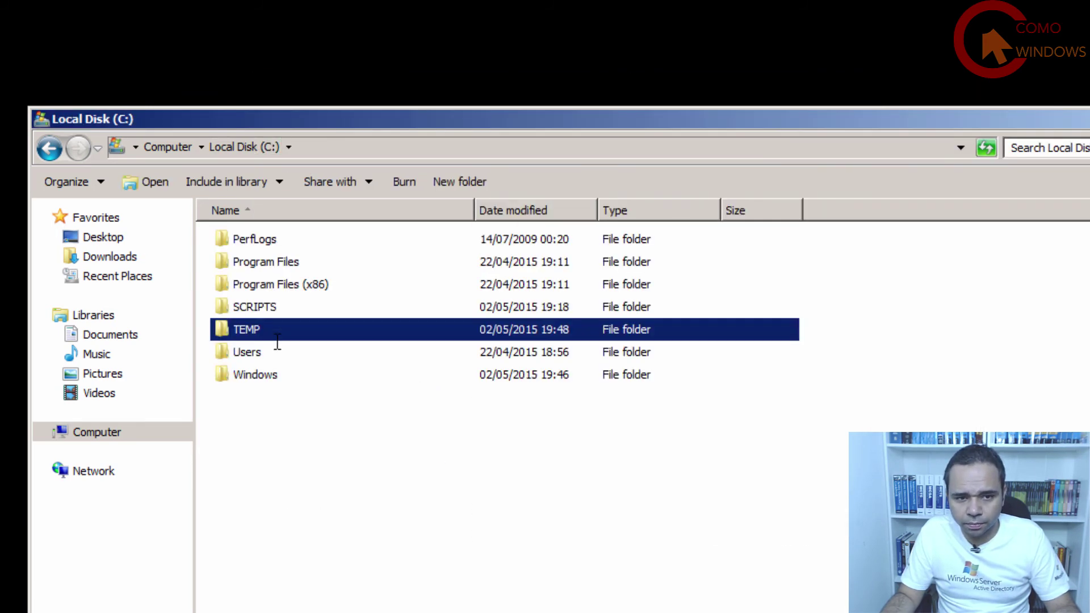
# Review MIGRATE-DHCP-EXPORT's net stop DHCPServer line in Notepad, then close Notepad and the SCRIPTS window.
pyautogui.doubleClick(277, 306)
pyautogui.rightClick(309, 442)
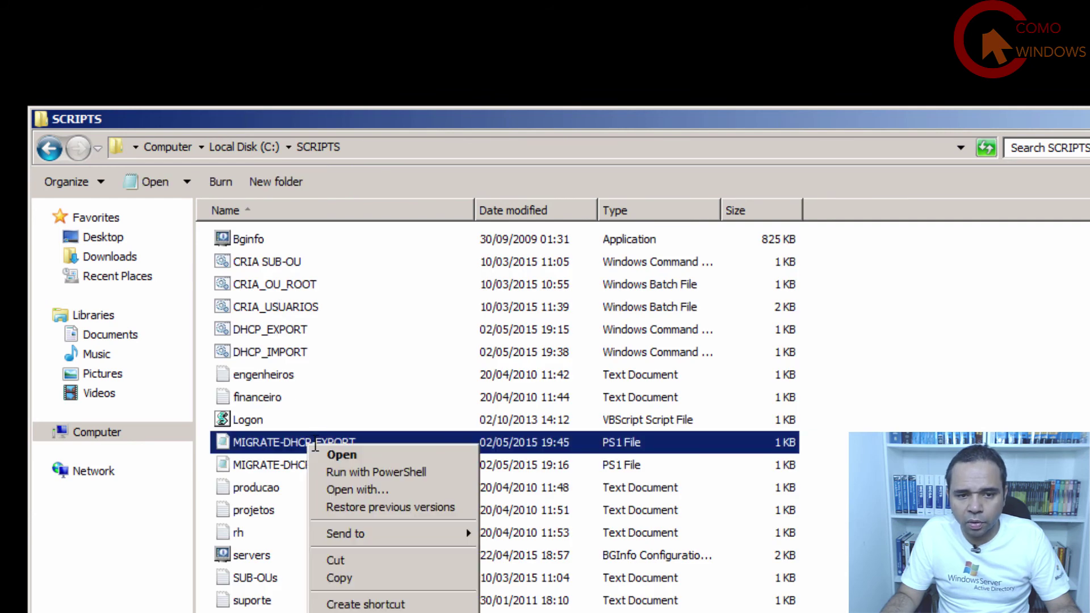
pyautogui.click(379, 490)
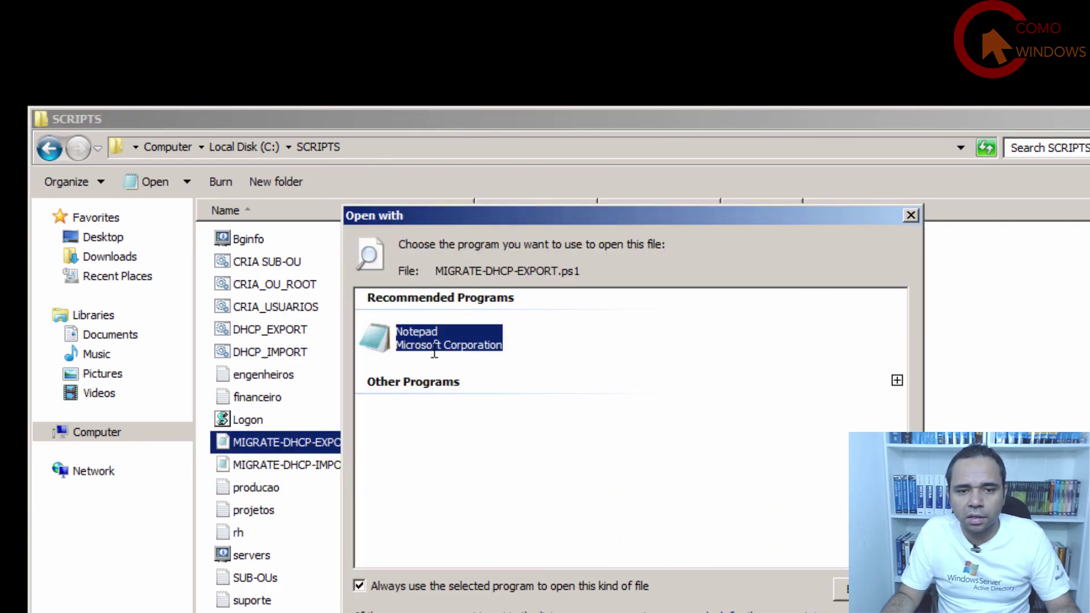
pyautogui.doubleClick(433, 347)
pyautogui.moveTo(169, 203); pyautogui.dragTo(9, 203)
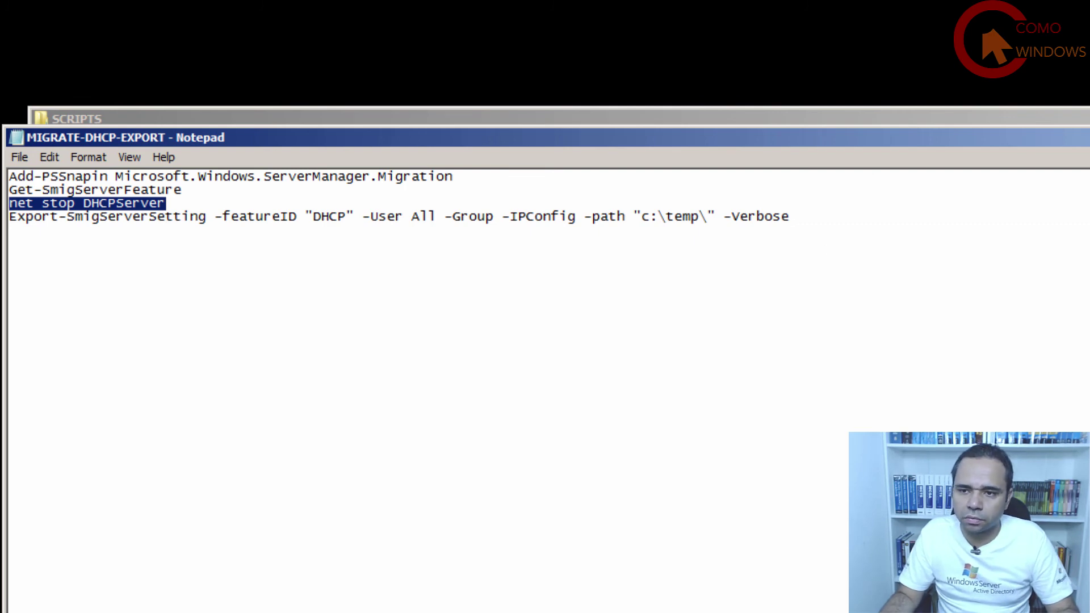
pyautogui.hotkey('alt', 'F4')
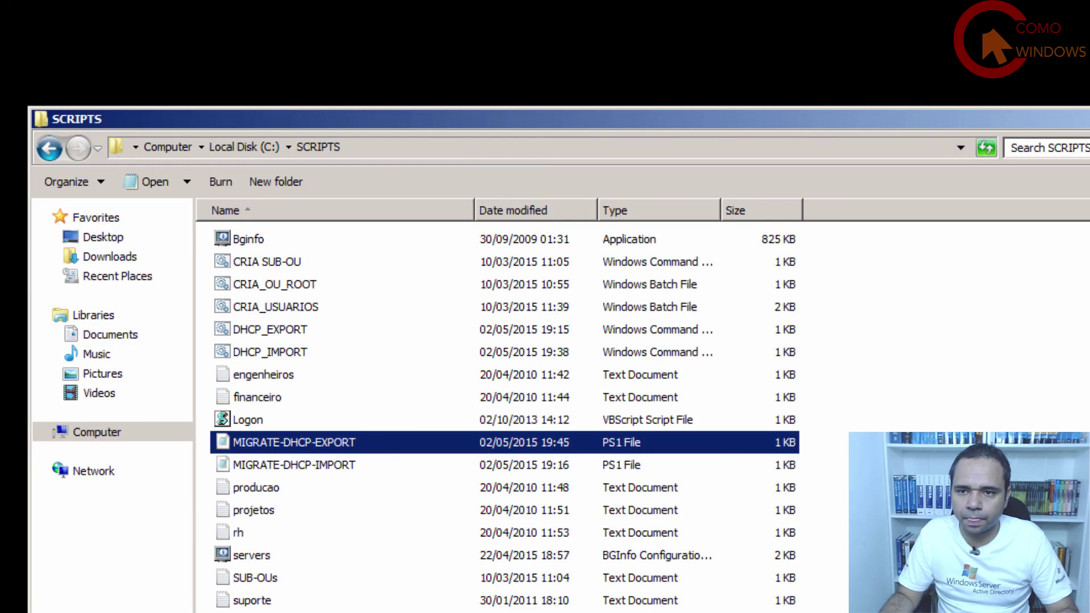
pyautogui.hotkey('alt', 'F4')
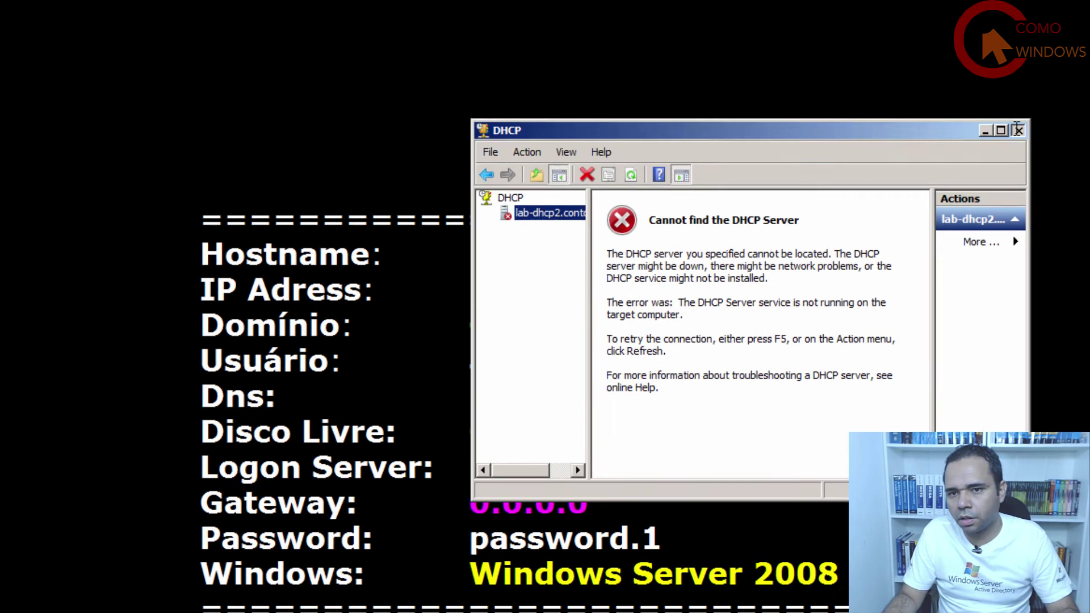
# Close the DHCP console and highlight the import script's Get-SmigServerFeature and Import-SmigServerSetting lines.
pyautogui.click(1017, 130)
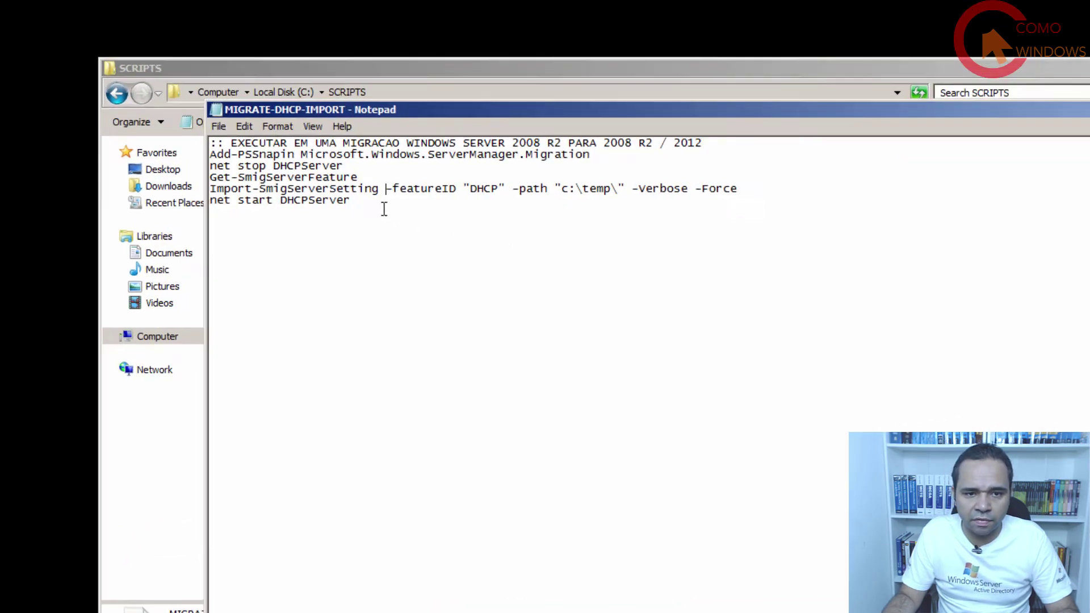
pyautogui.moveTo(342, 165); pyautogui.dragTo(209, 165)
pyautogui.moveTo(358, 176); pyautogui.dragTo(231, 176)
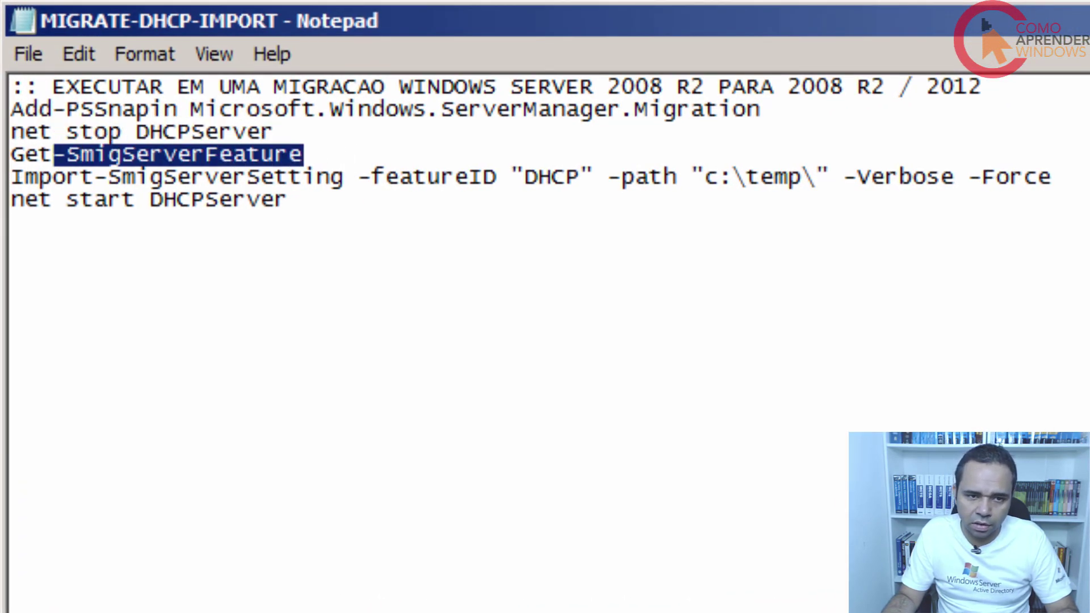
pyautogui.moveTo(54, 155); pyautogui.dragTo(11, 154)
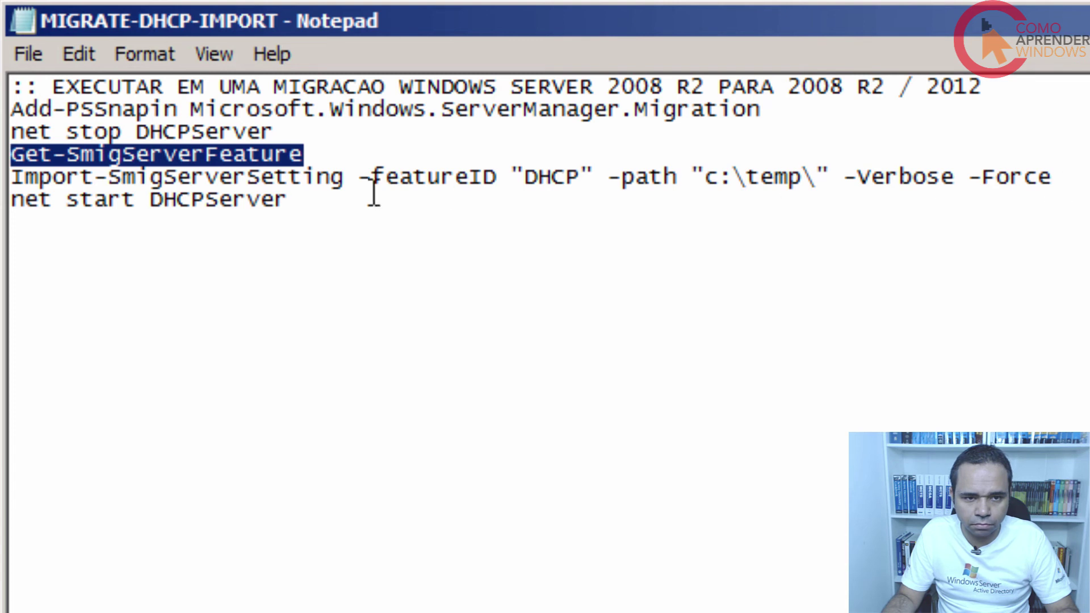
pyautogui.moveTo(11, 177); pyautogui.dragTo(524, 177)
pyautogui.click(824, 146)
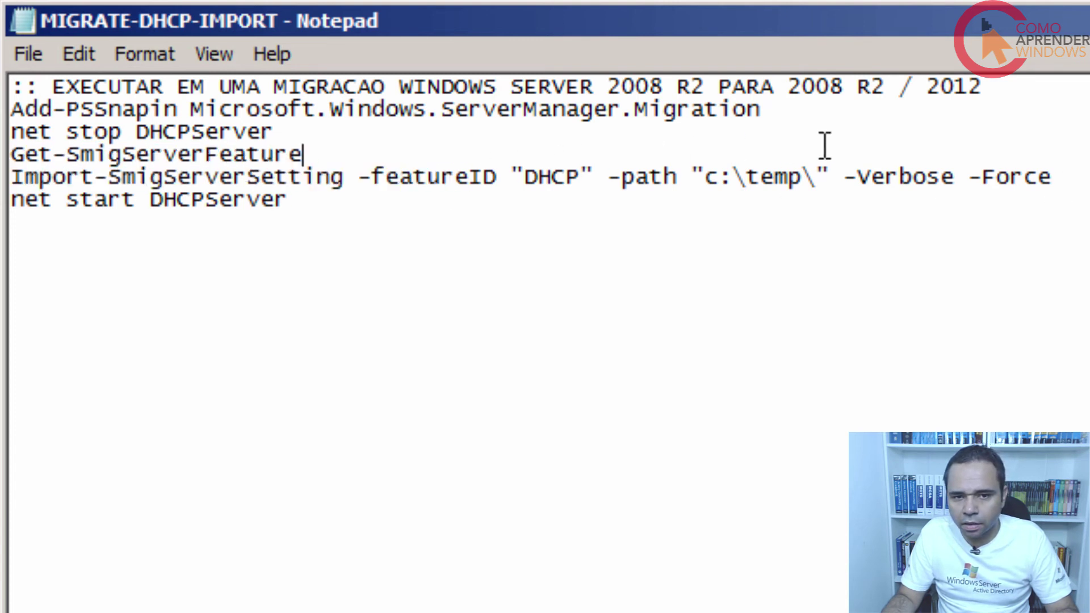
pyautogui.press('Down')
pyautogui.press('Home')
pyautogui.hotkey('shift', 'End')
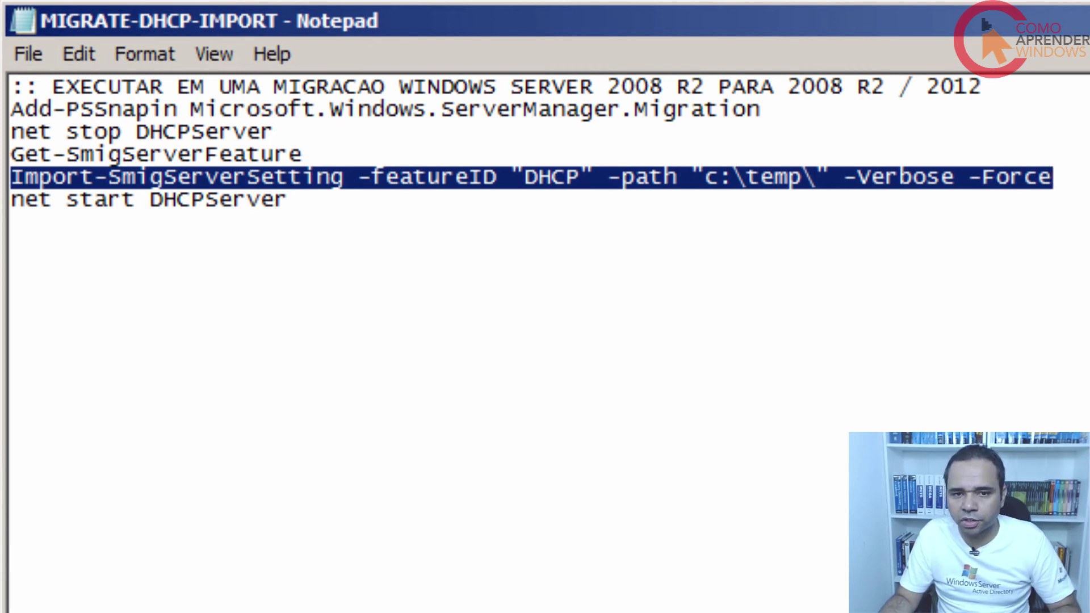
# Delete the opening ':: EXECUTAR…' comment line, save the script and close Notepad.
pyautogui.moveTo(1030, 88); pyautogui.dragTo(18, 88)
pyautogui.press('Delete')
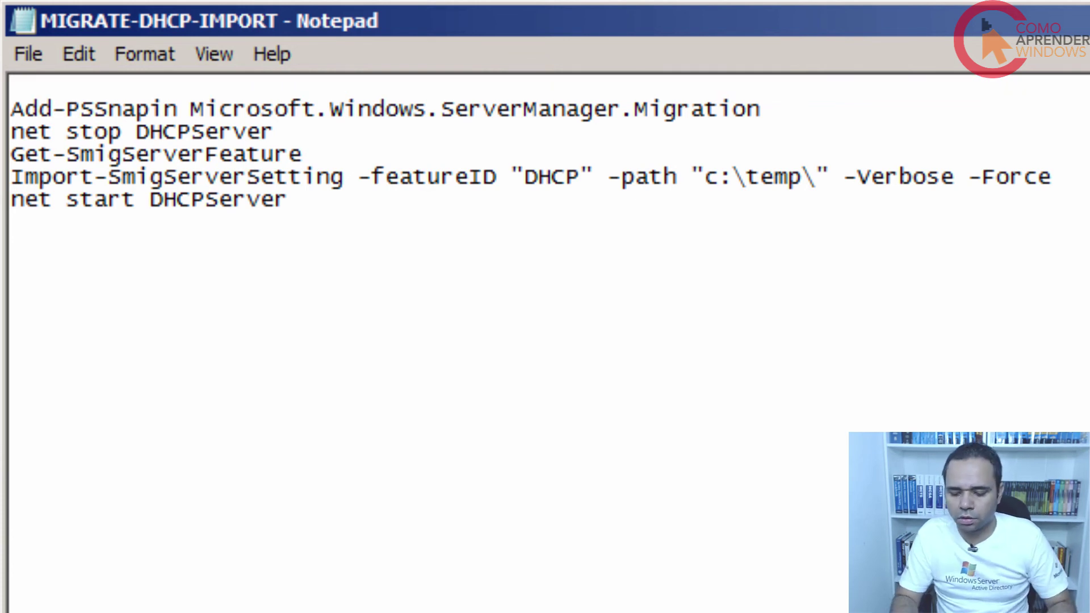
pyautogui.press('Delete')
pyautogui.click(26, 54)
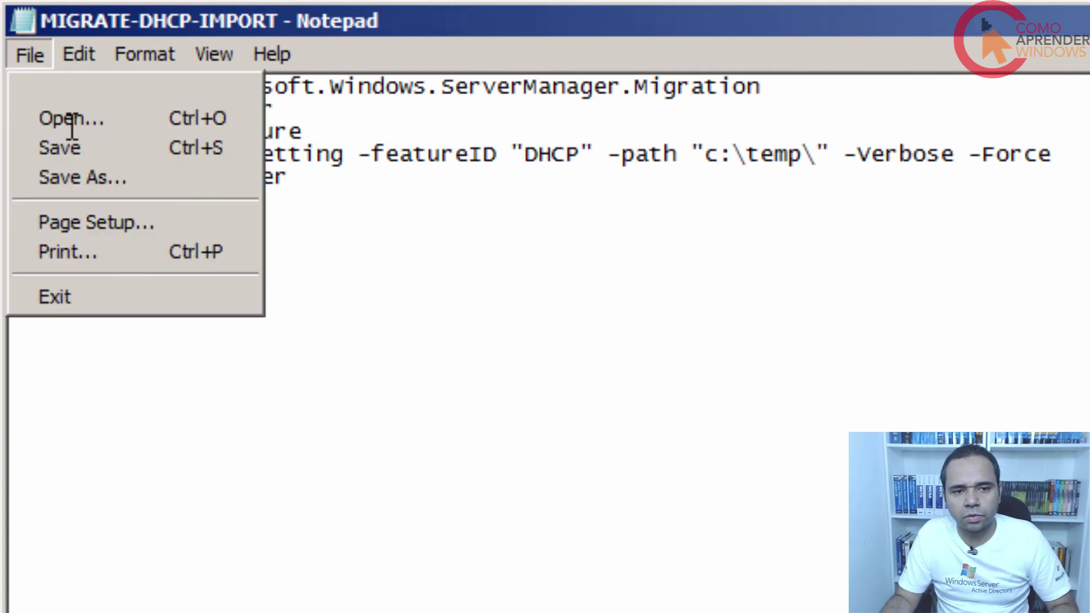
pyautogui.click(68, 146)
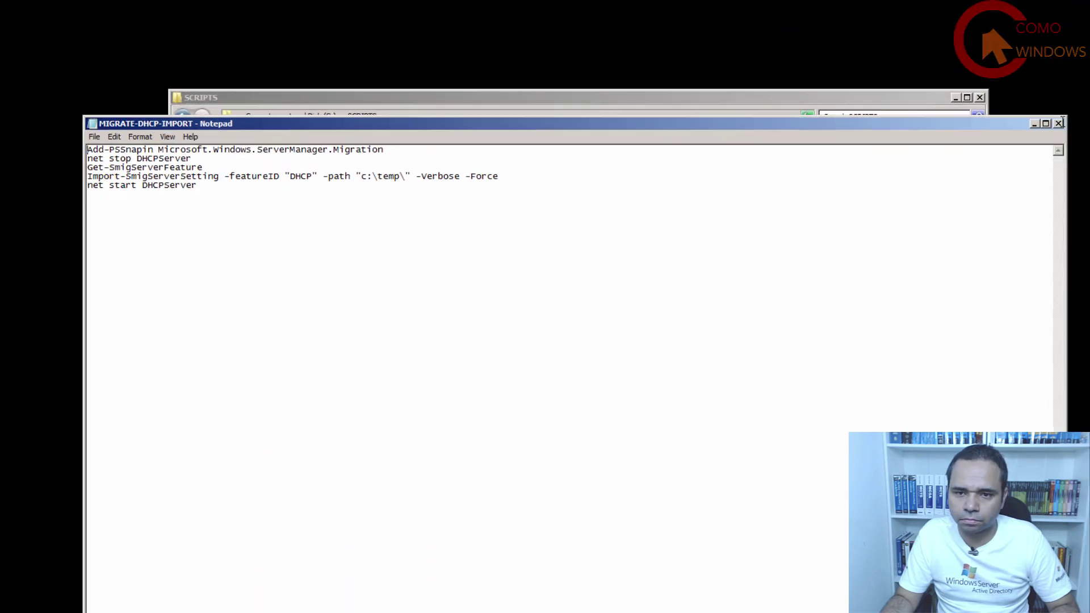
pyautogui.click(1059, 122)
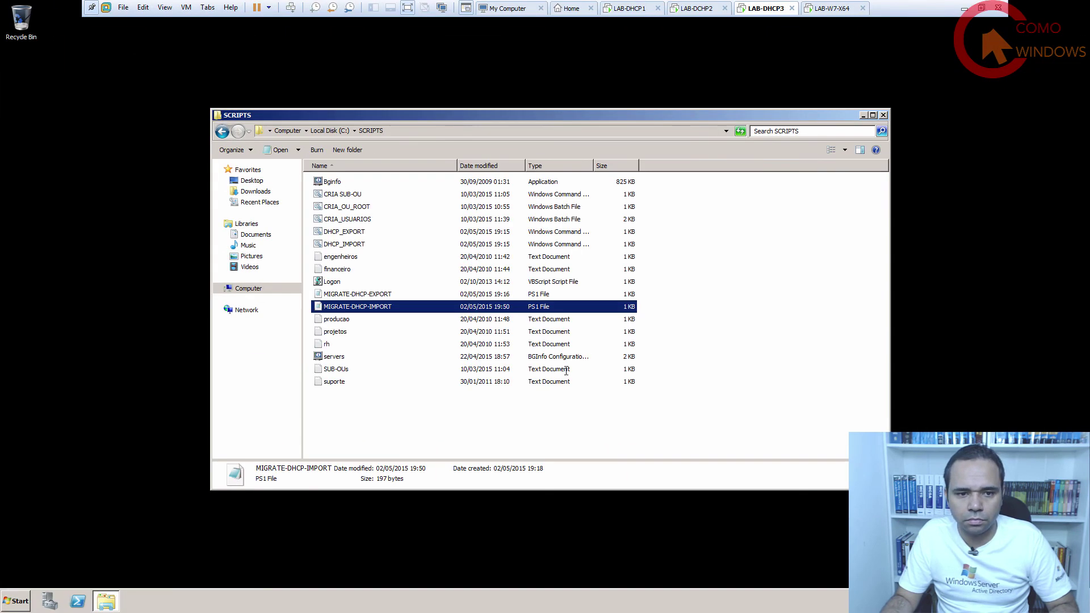
# Open a new PowerShell window, change to C:\ and clear the screen.
pyautogui.click(387, 405)
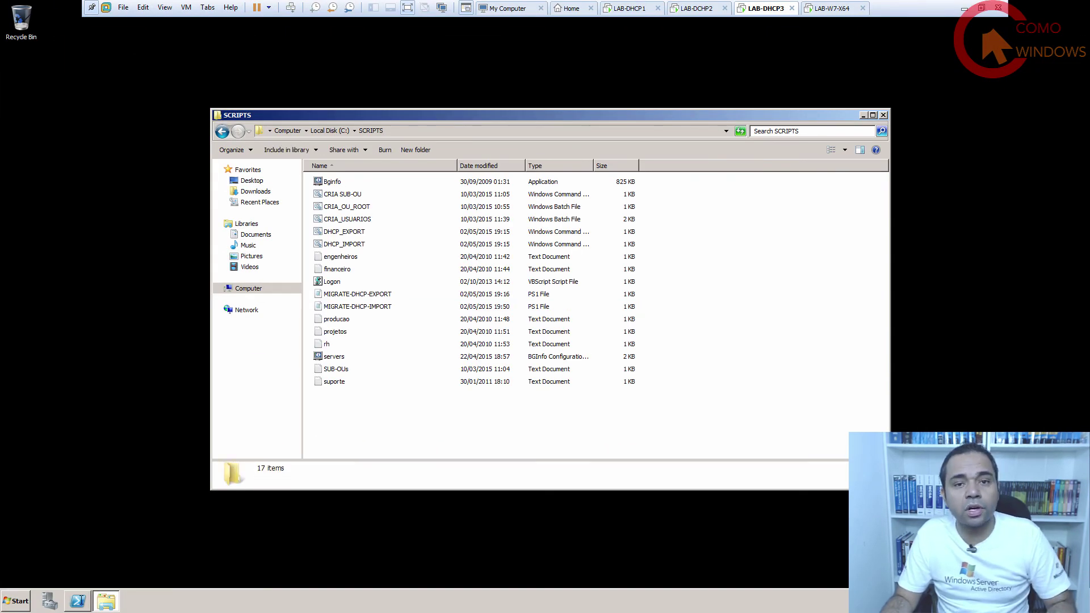
pyautogui.click(78, 601)
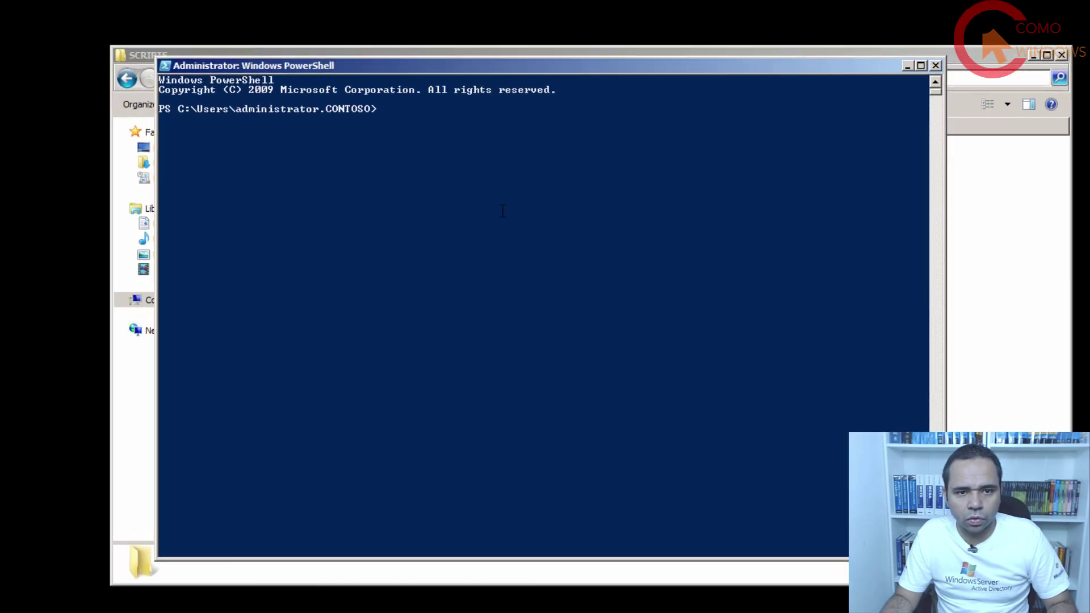
pyautogui.click(259, 125)
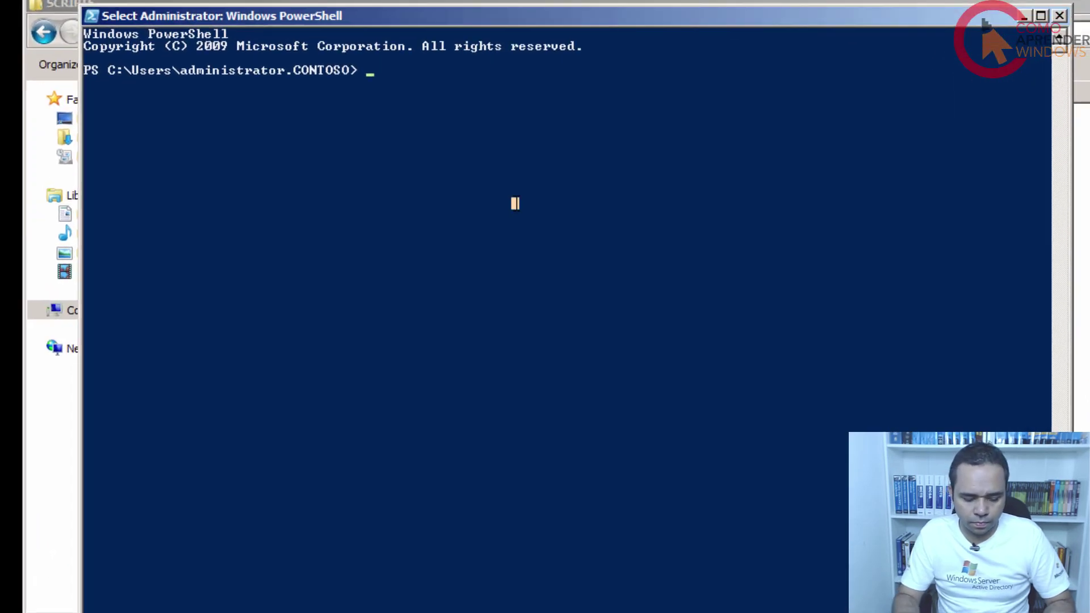
pyautogui.write('cd\\')
pyautogui.press('Return')
pyautogui.write('cls')
pyautogui.press('Return')
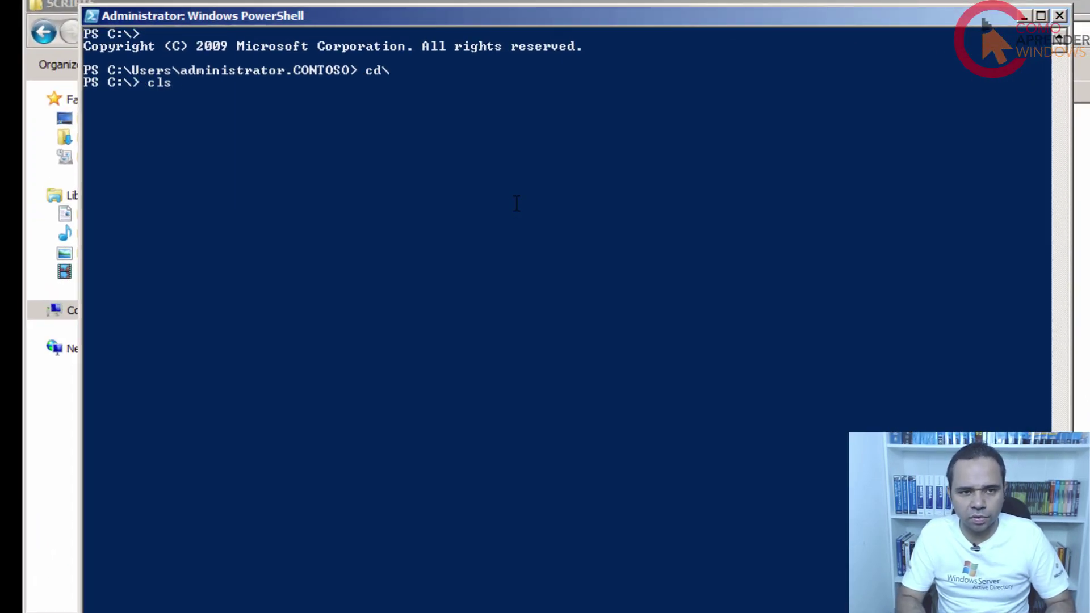
# Run Set-ExecutionPolicy unrestricted, confirm with Y, and clear the console.
pyautogui.write('set-e')
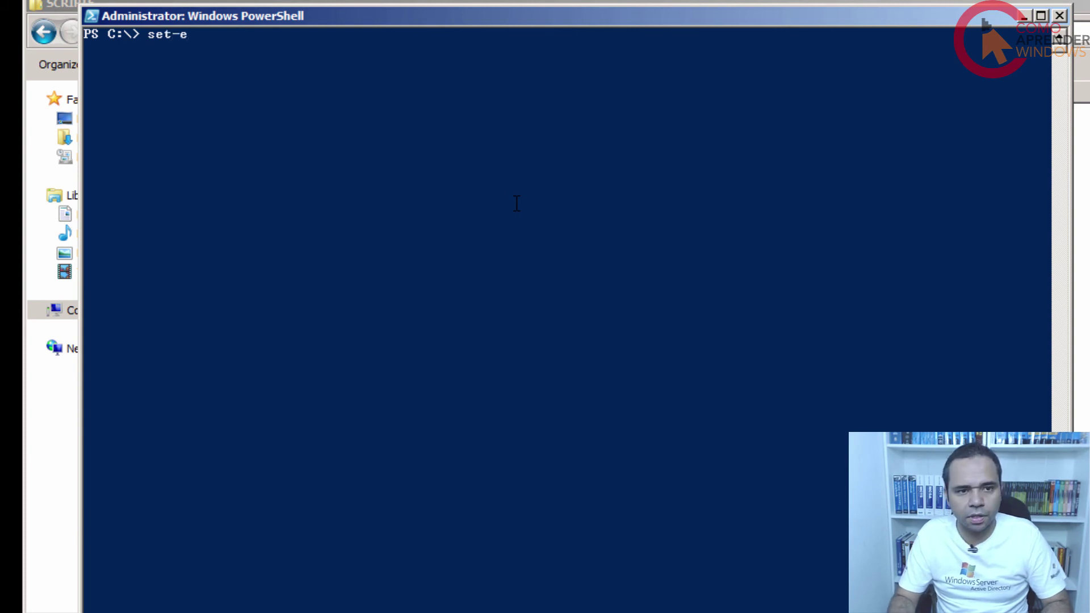
pyautogui.write('xe')
pyautogui.press('Tab')
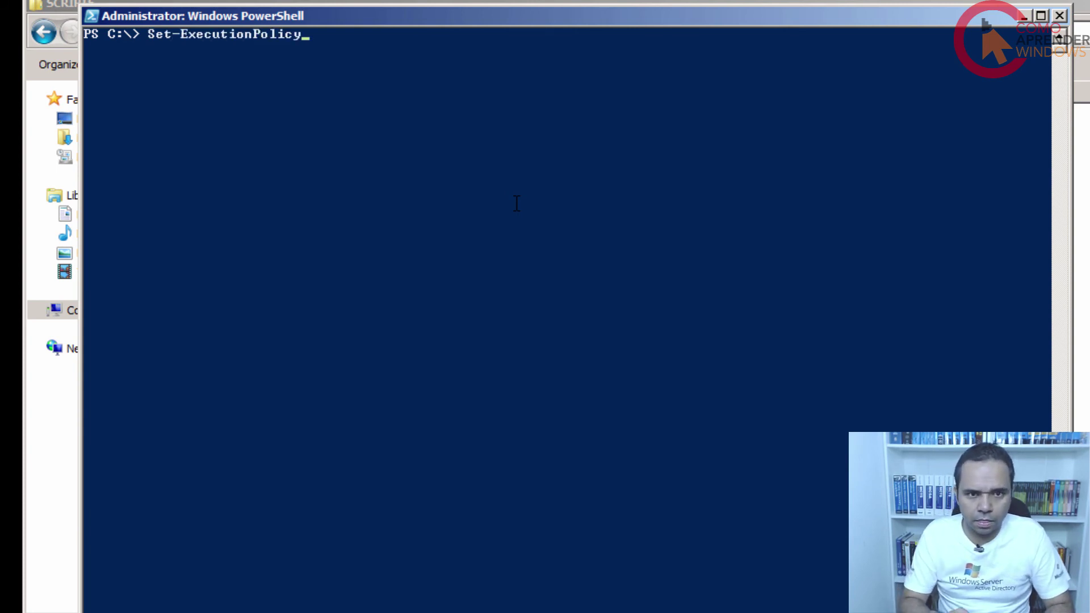
pyautogui.write('unre')
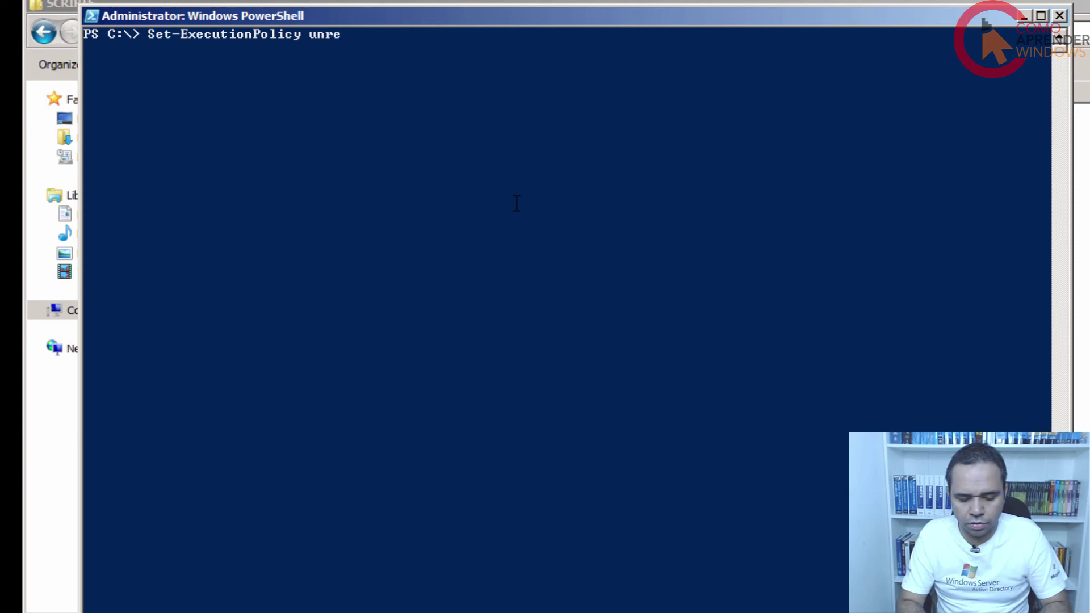
pyautogui.write('stricted')
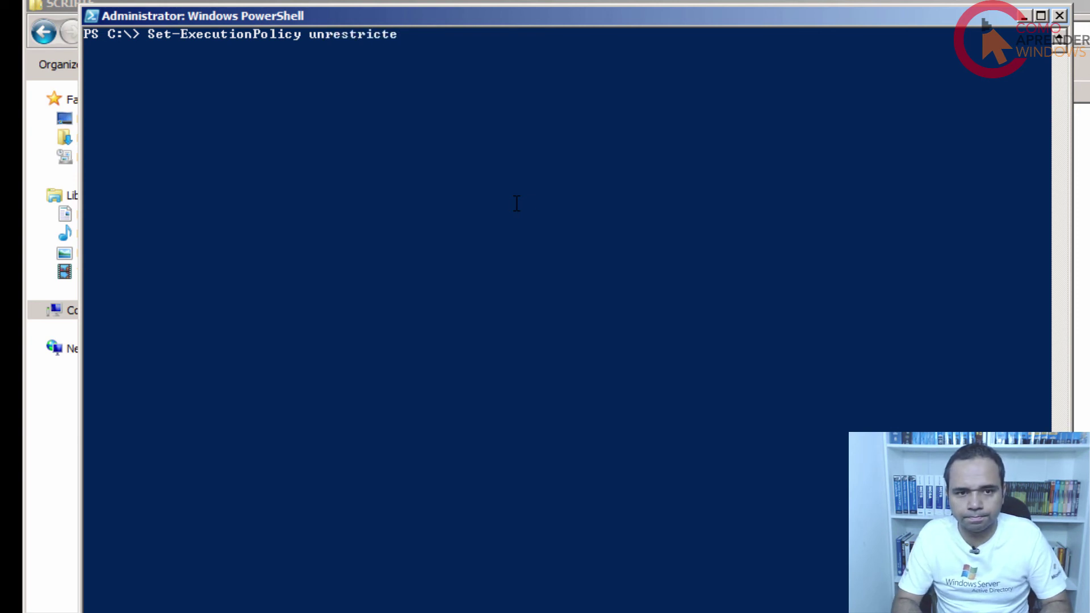
pyautogui.press('Return')
pyautogui.write('Y')
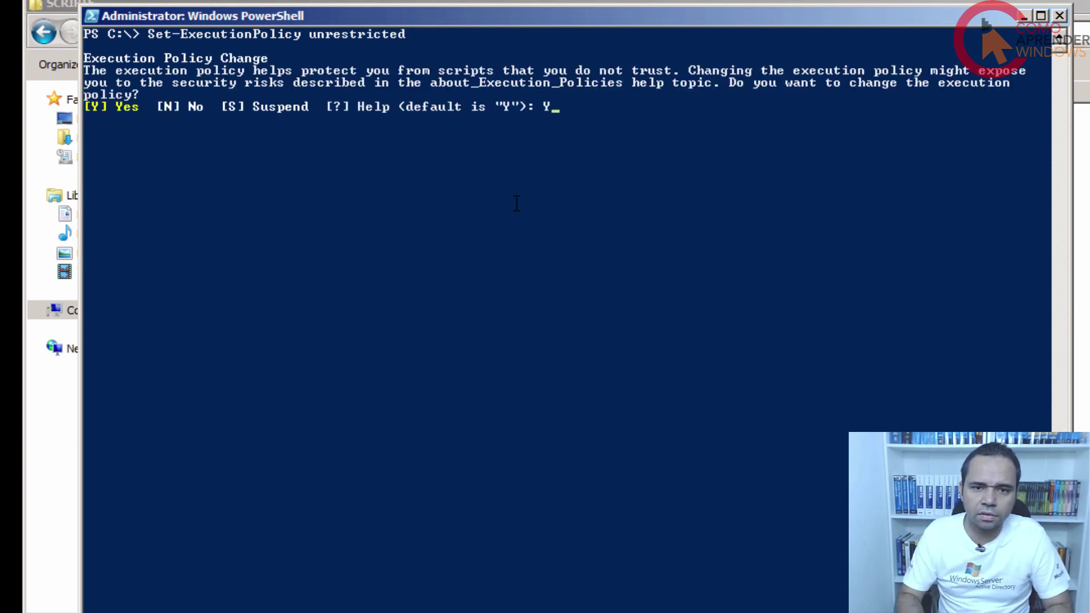
pyautogui.press('Return')
pyautogui.press('Return')
pyautogui.press('Return')
pyautogui.press('Return')
pyautogui.press('Return')
pyautogui.write('c')
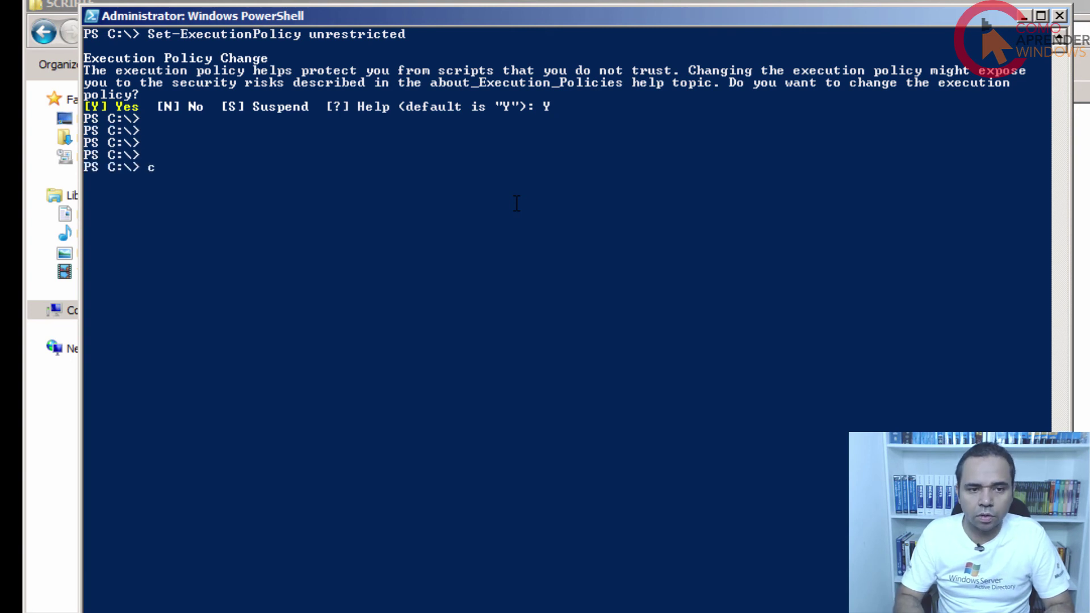
pyautogui.write('lear')
pyautogui.press('Return')
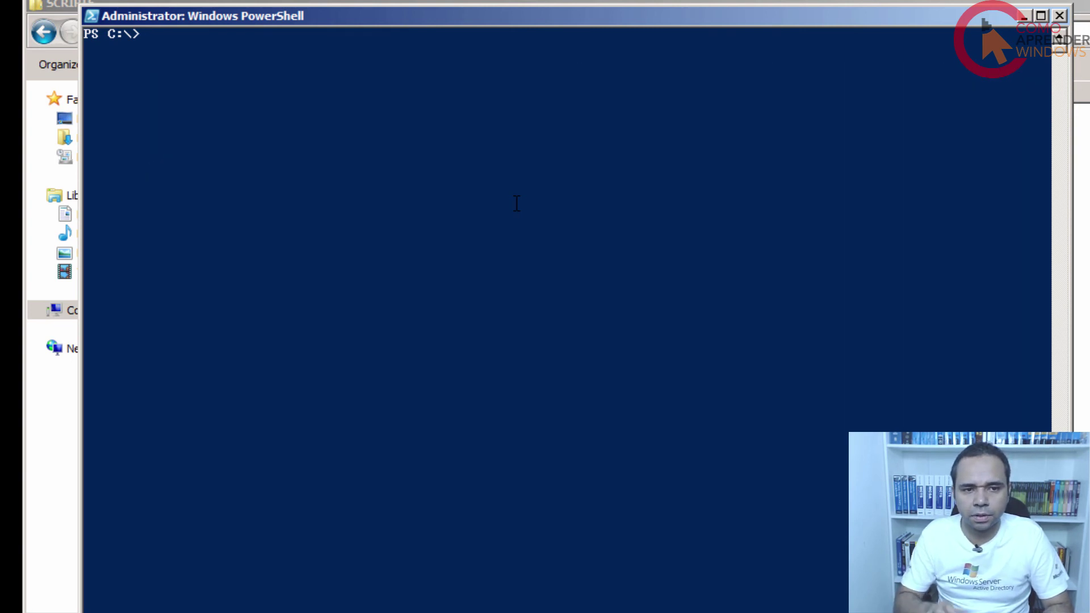
# Run .\MIGRATE-DHCP-IMPORT.ps1 from C:\SCRIPTS and enter the migration password when prompted.
pyautogui.write('cd scr')
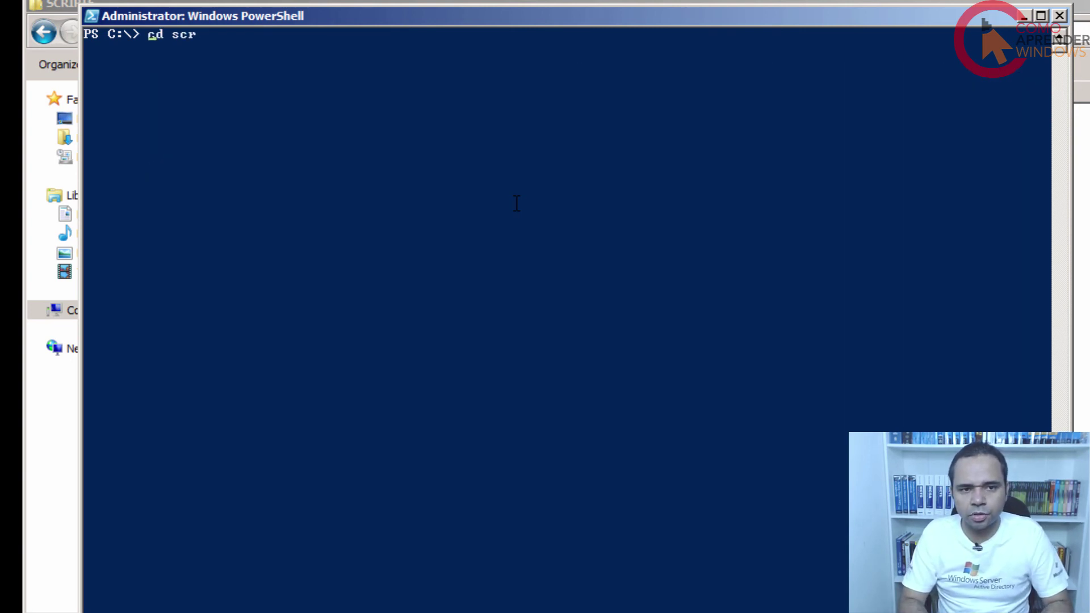
pyautogui.press('Tab')
pyautogui.press('Return')
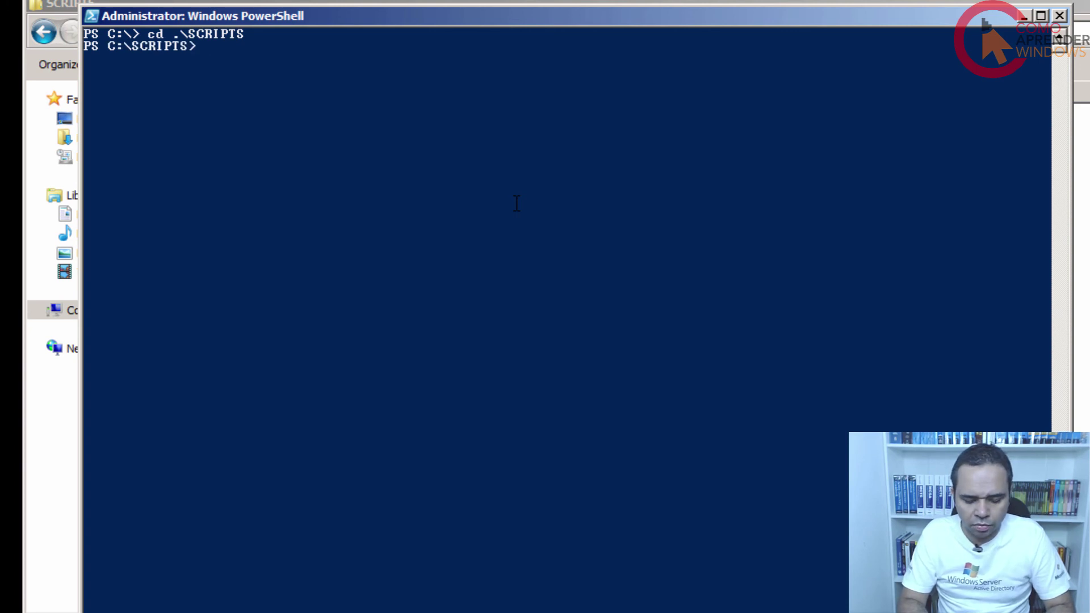
pyautogui.write('migra')
pyautogui.press('Tab')
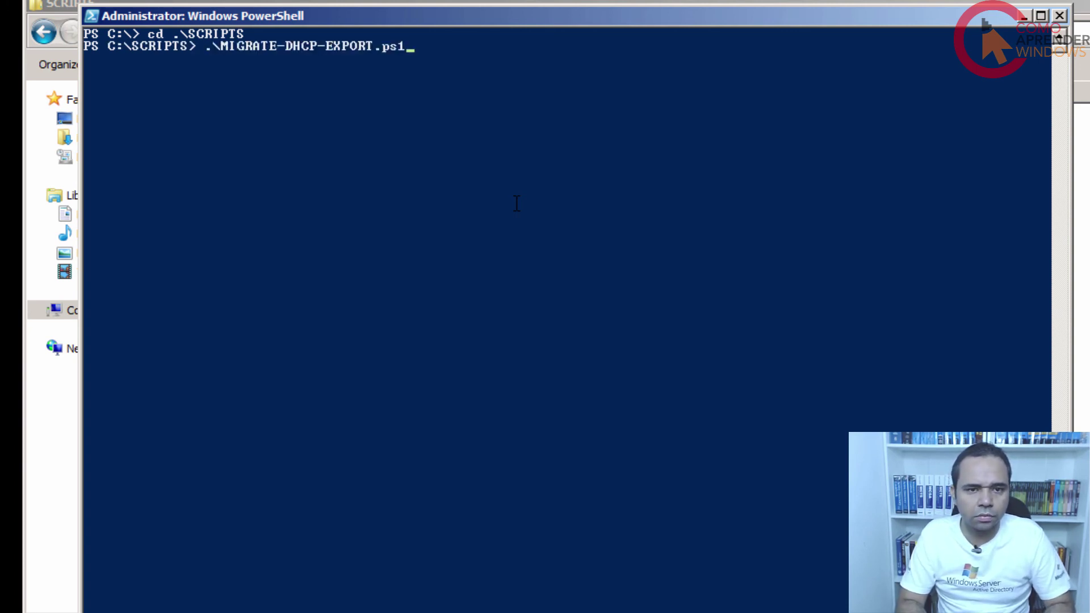
pyautogui.press('Tab')
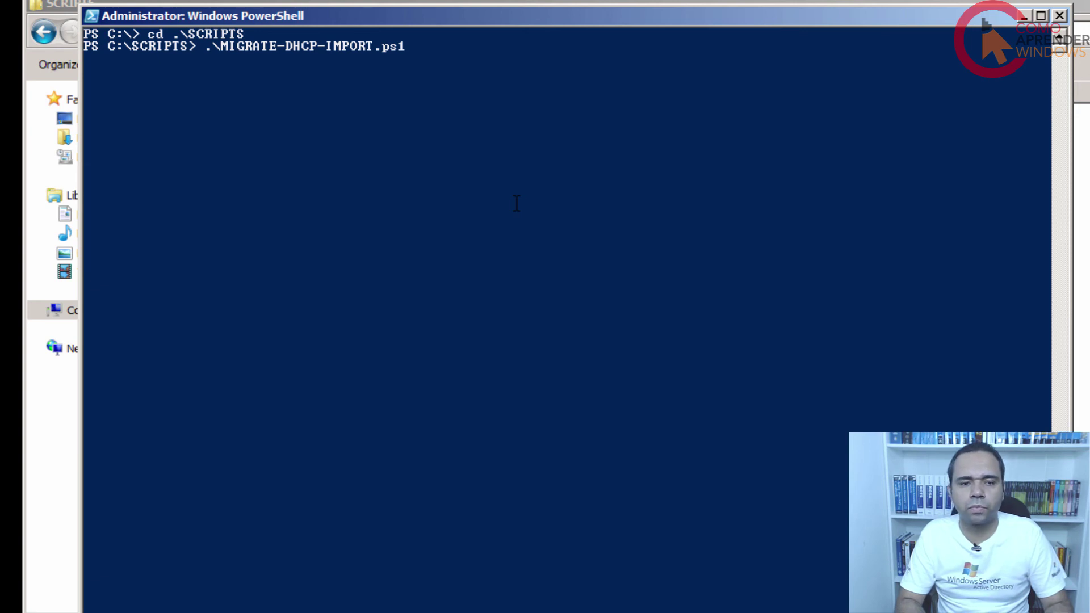
pyautogui.press('Return')
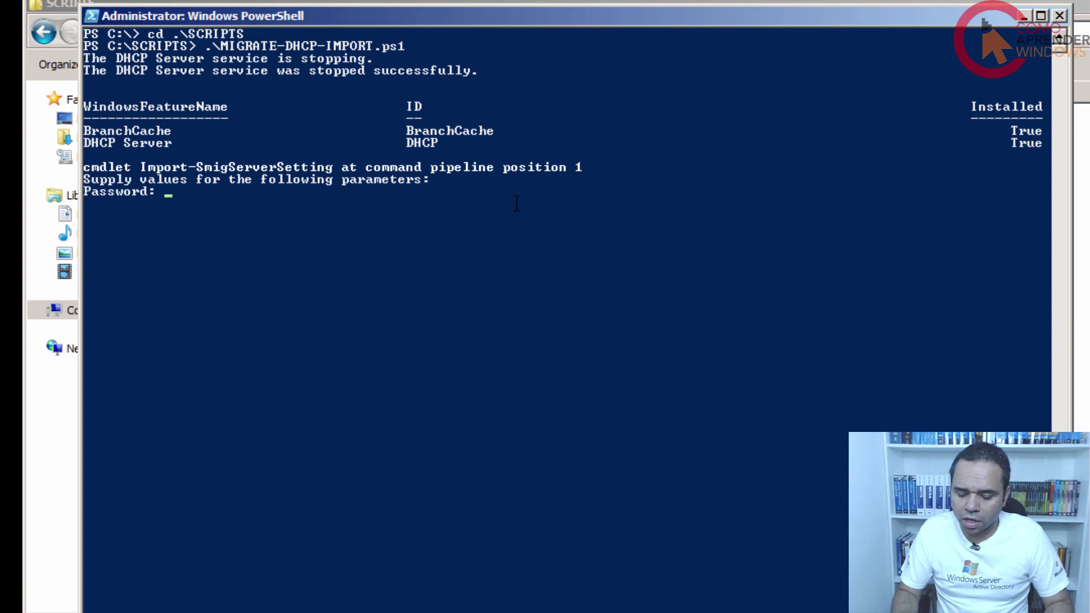
pyautogui.write('***')
pyautogui.press('Return')
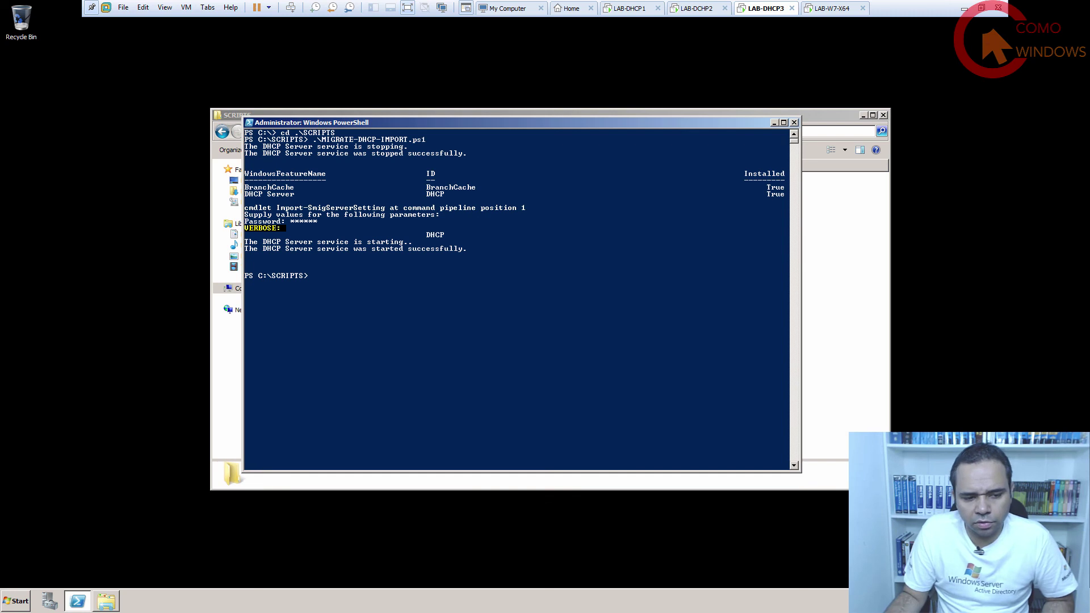
# Launch the DHCP console maximized and expand lab-dhcp3's 192.168.10.0 CONTOSO scope.
pyautogui.click(16, 600)
pyautogui.moveTo(193, 501)
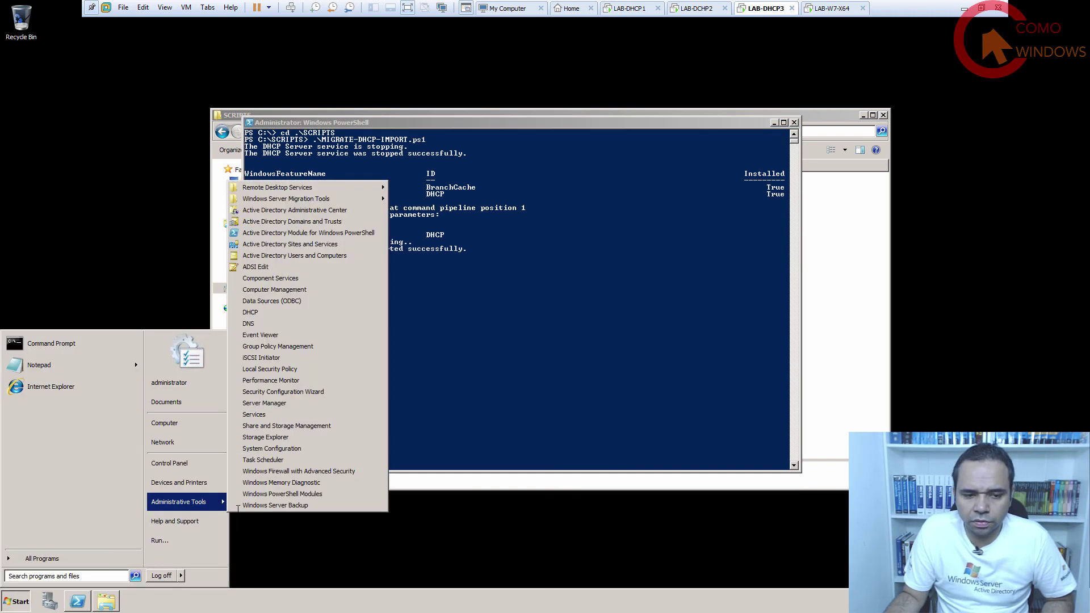
pyautogui.click(250, 312)
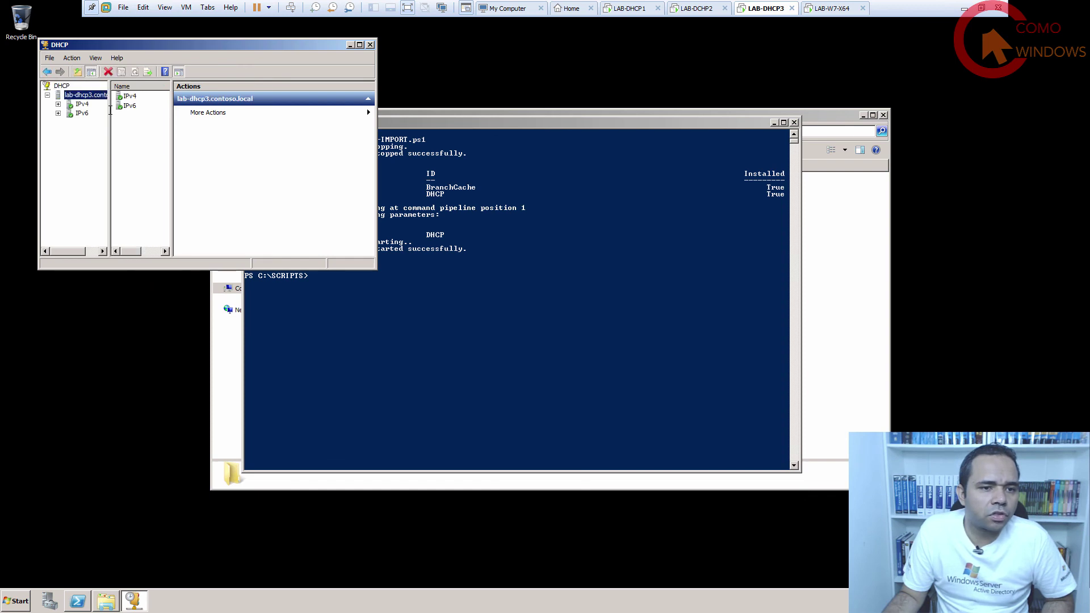
pyautogui.doubleClick(229, 44)
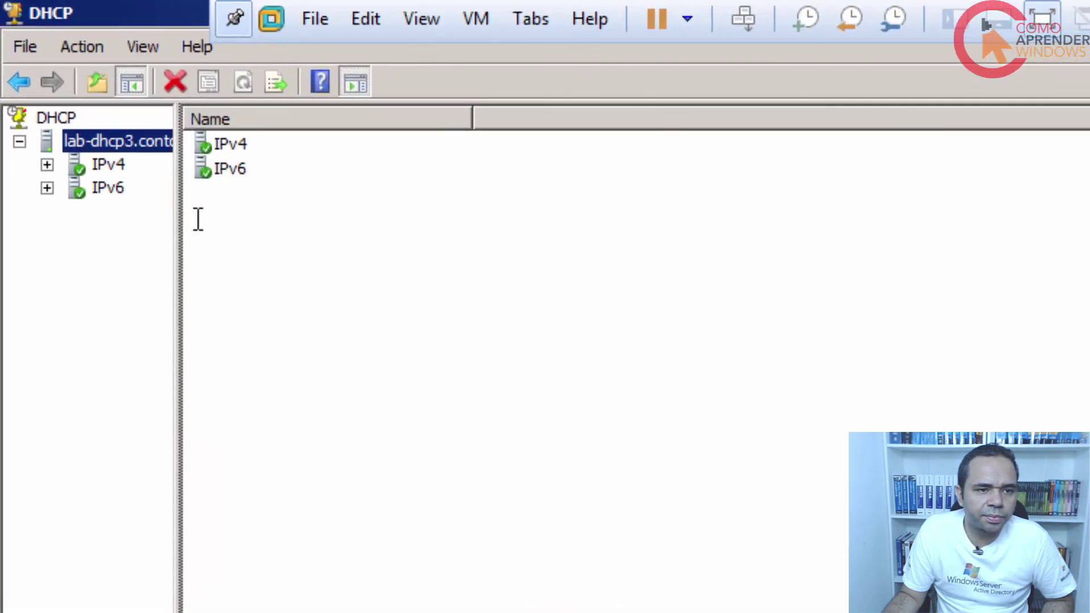
pyautogui.click(47, 164)
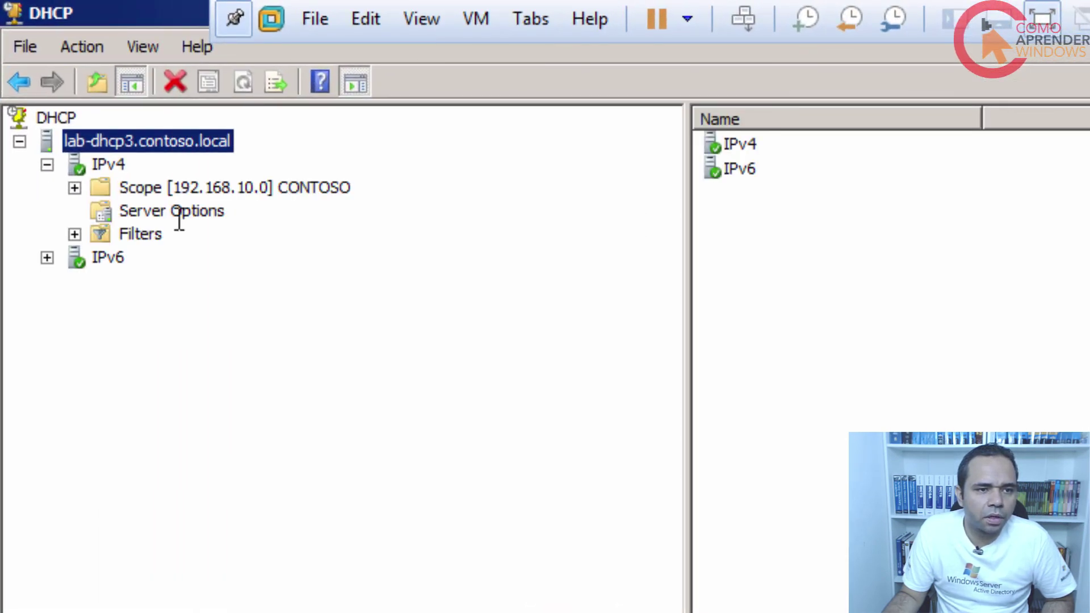
pyautogui.click(167, 190)
pyautogui.doubleClick(168, 190)
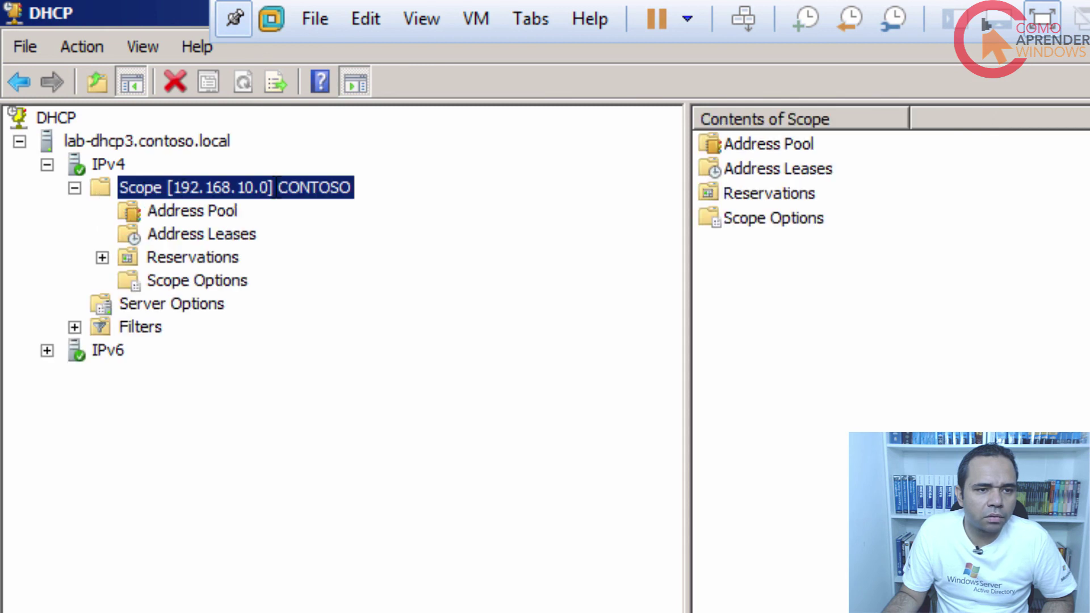
# Check the 192.168.10.50–100 pool, leases and 192.168.10.99 reservation, then go to the Windows 7 client.
pyautogui.click(236, 212)
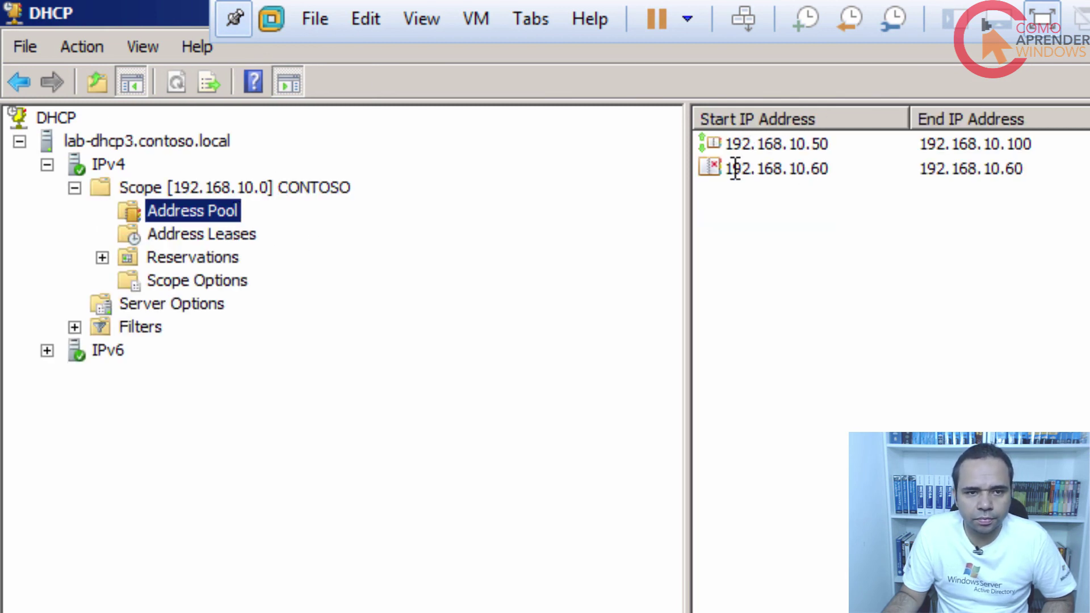
pyautogui.click(199, 234)
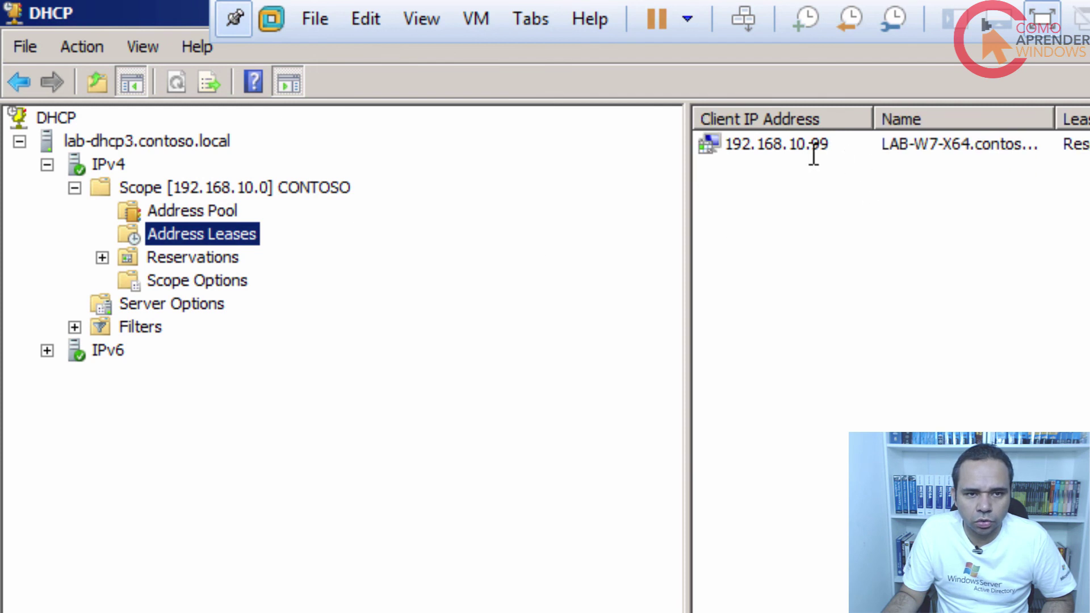
pyautogui.click(809, 149)
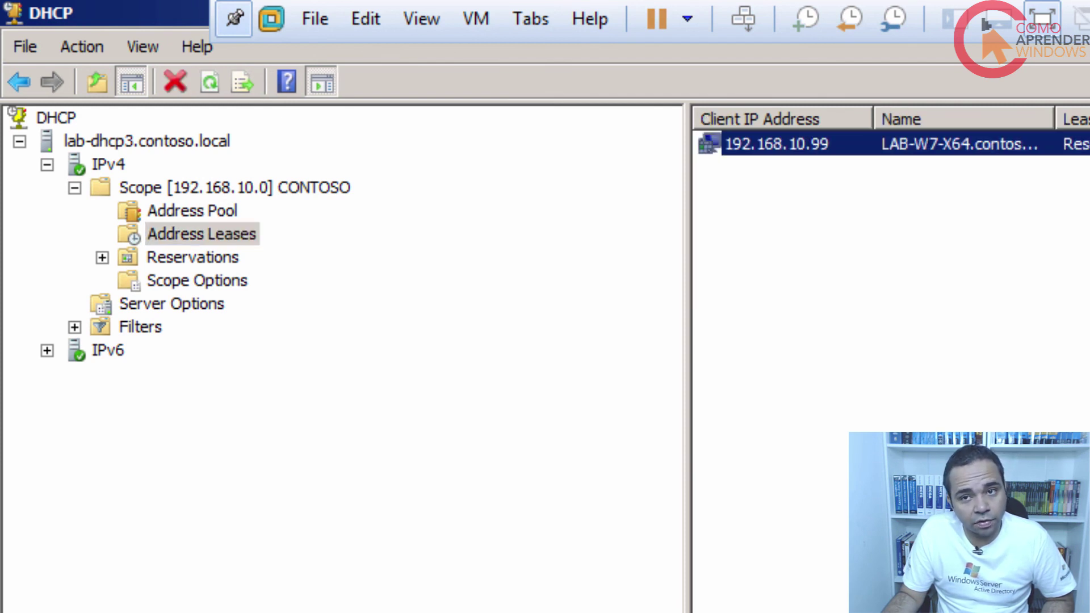
pyautogui.doubleClick(232, 258)
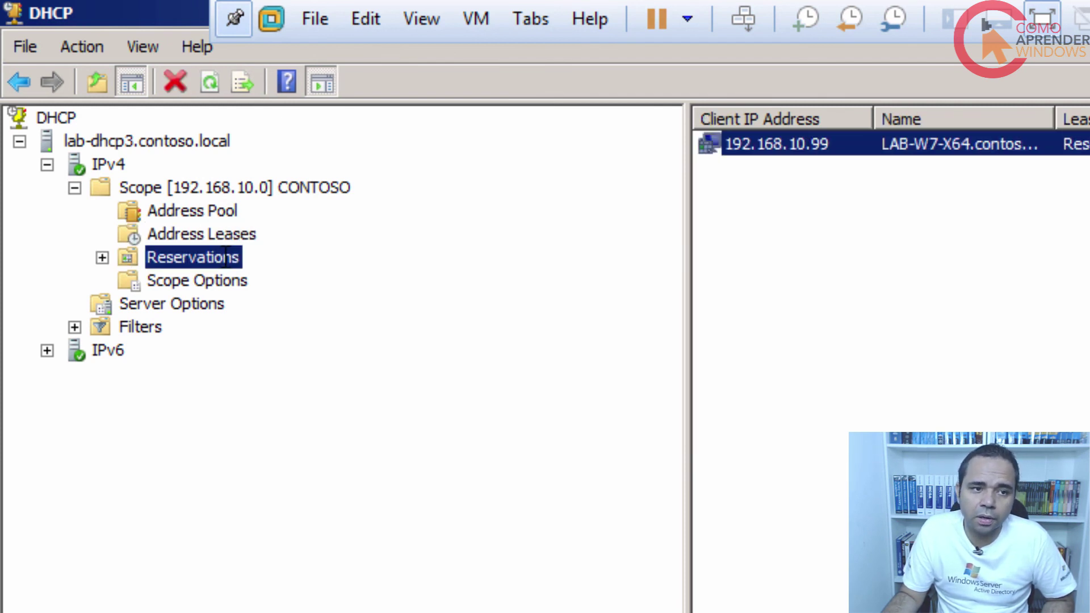
pyautogui.click(227, 284)
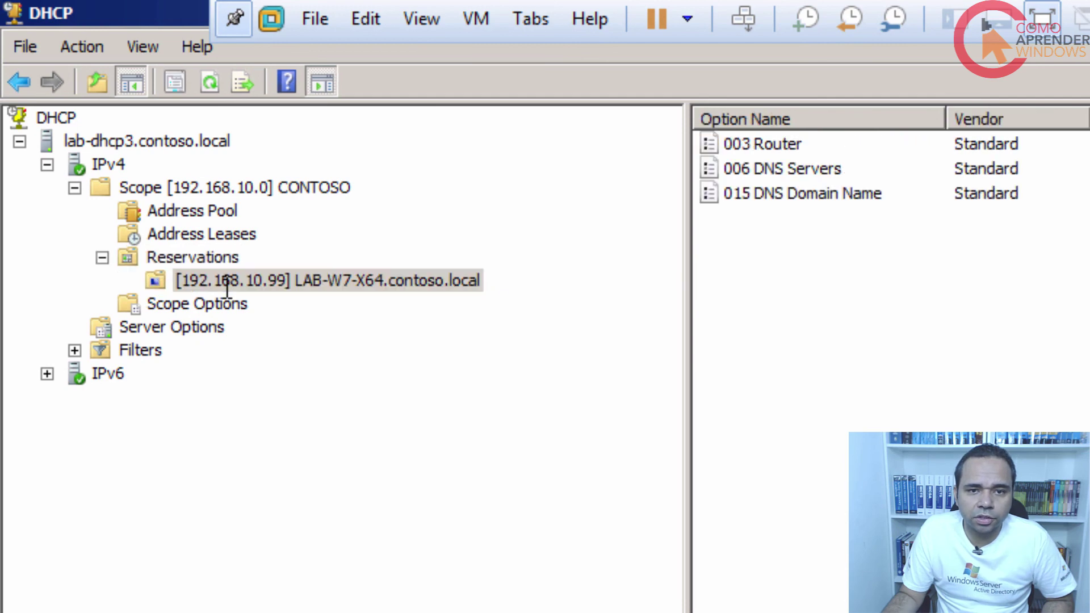
pyautogui.click(215, 236)
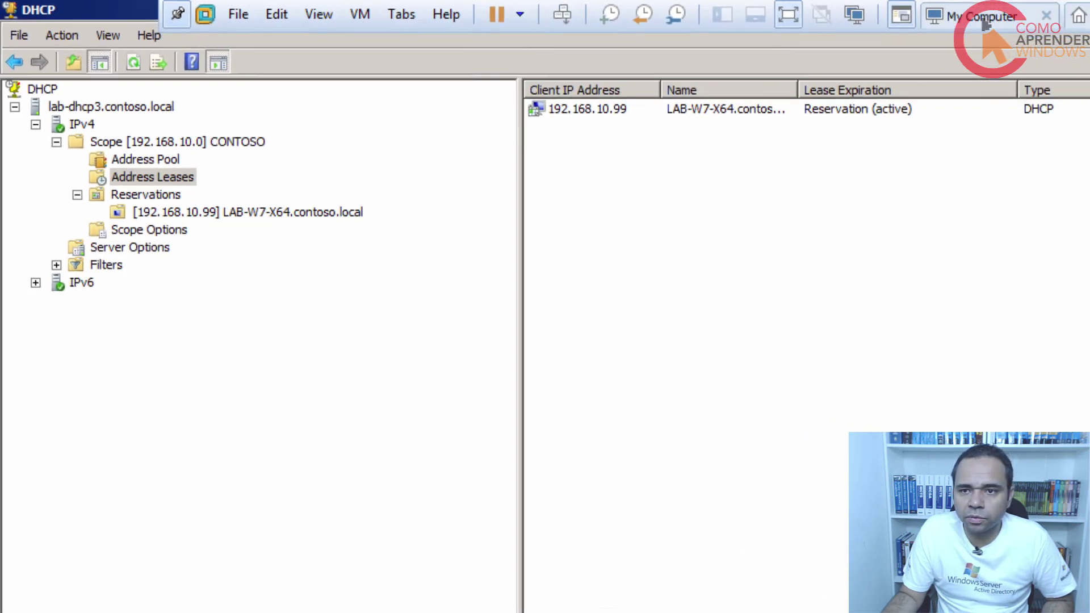
pyautogui.click(832, 8)
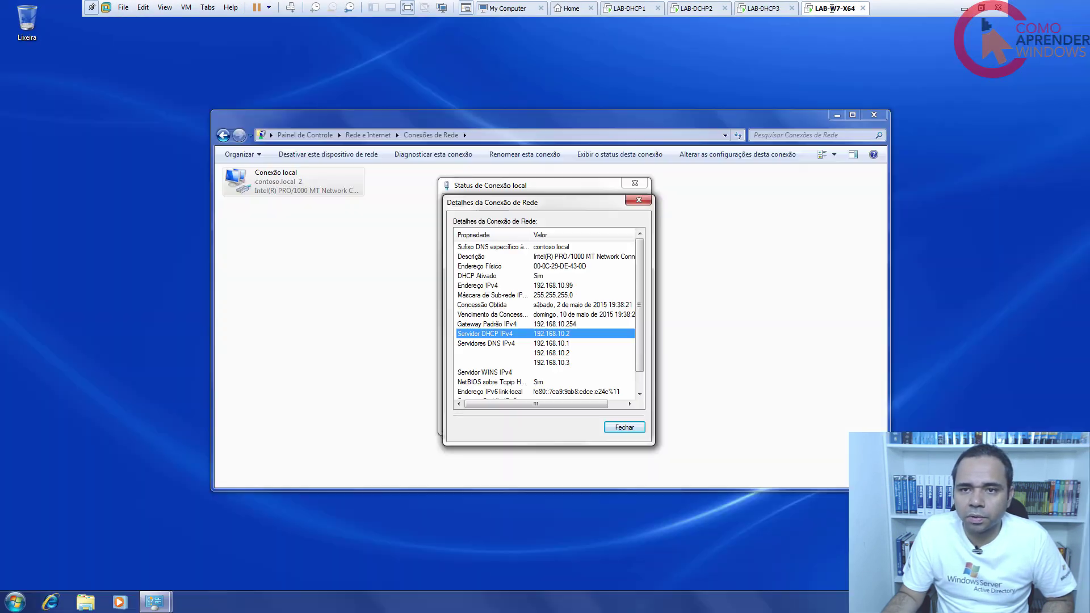
# Close the old status dialogs, then disable and re-enable Conexão local to renew its lease.
pyautogui.click(625, 427)
pyautogui.click(624, 413)
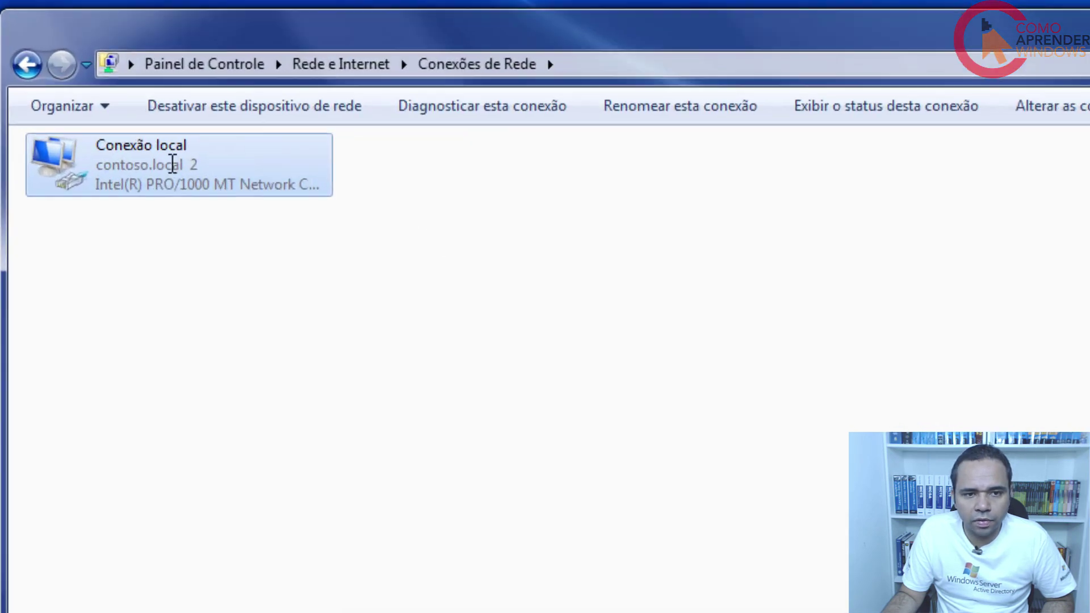
pyautogui.rightClick(172, 163)
pyautogui.click(224, 177)
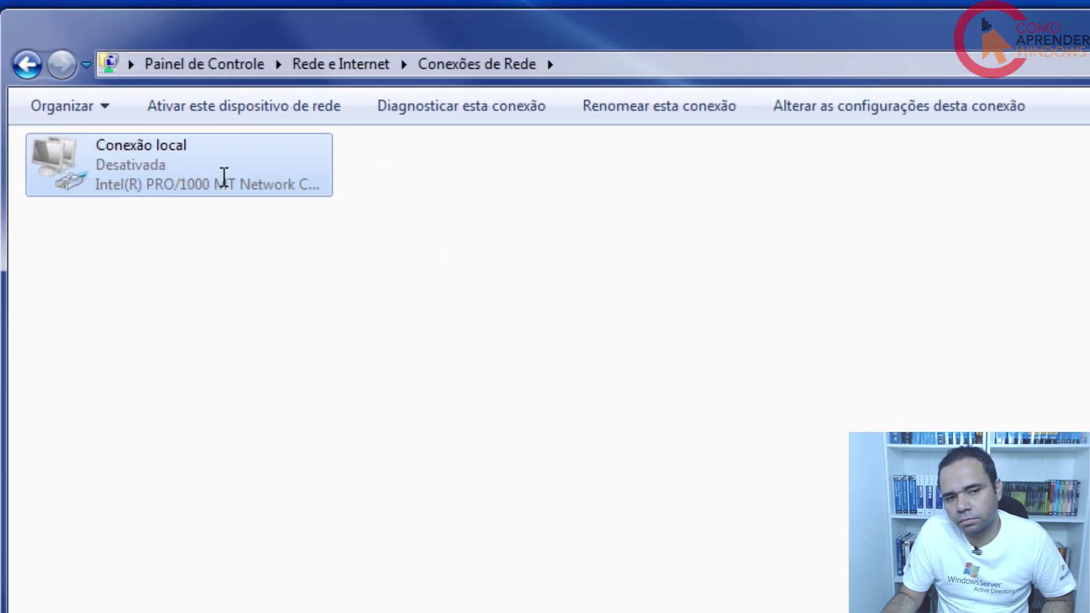
pyautogui.rightClick(156, 146)
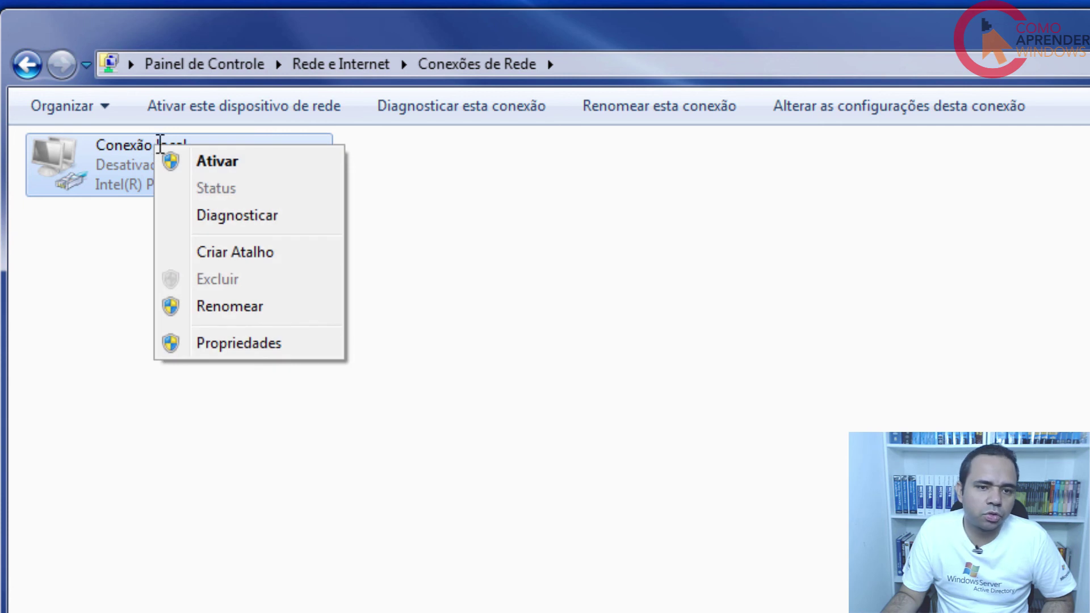
pyautogui.click(245, 161)
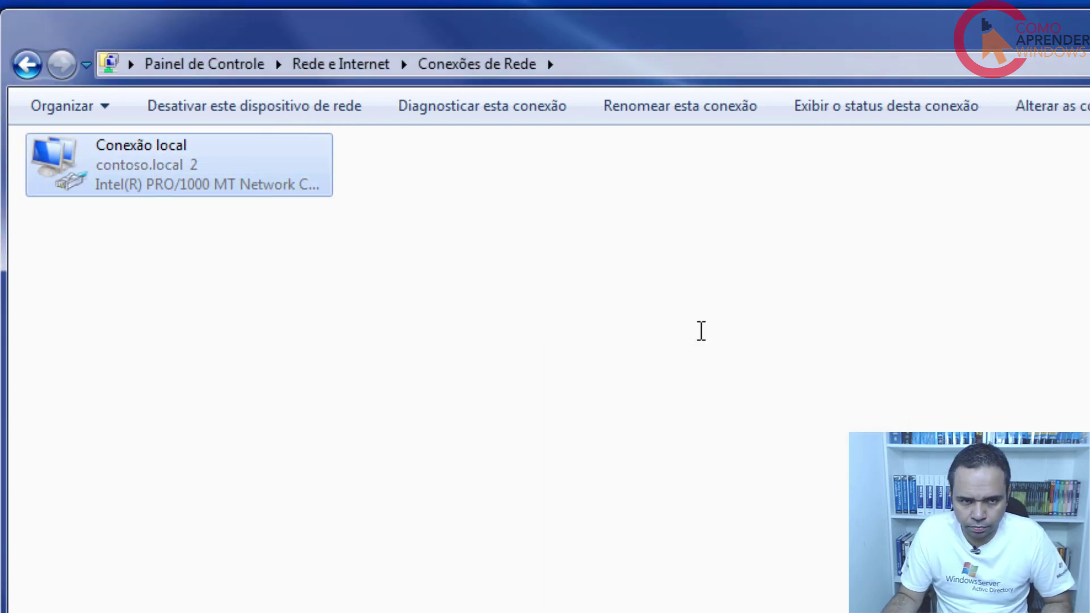
# Confirm Conexão local's details show DHCP server 192.168.10.3, then close both status dialogs.
pyautogui.rightClick(150, 175)
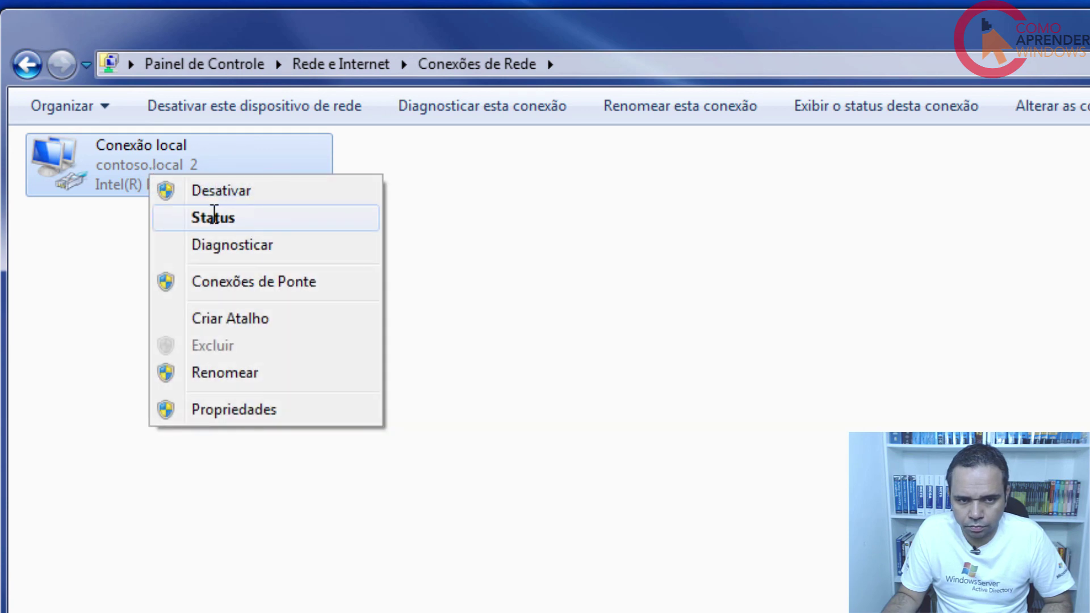
pyautogui.click(214, 217)
pyautogui.click(609, 409)
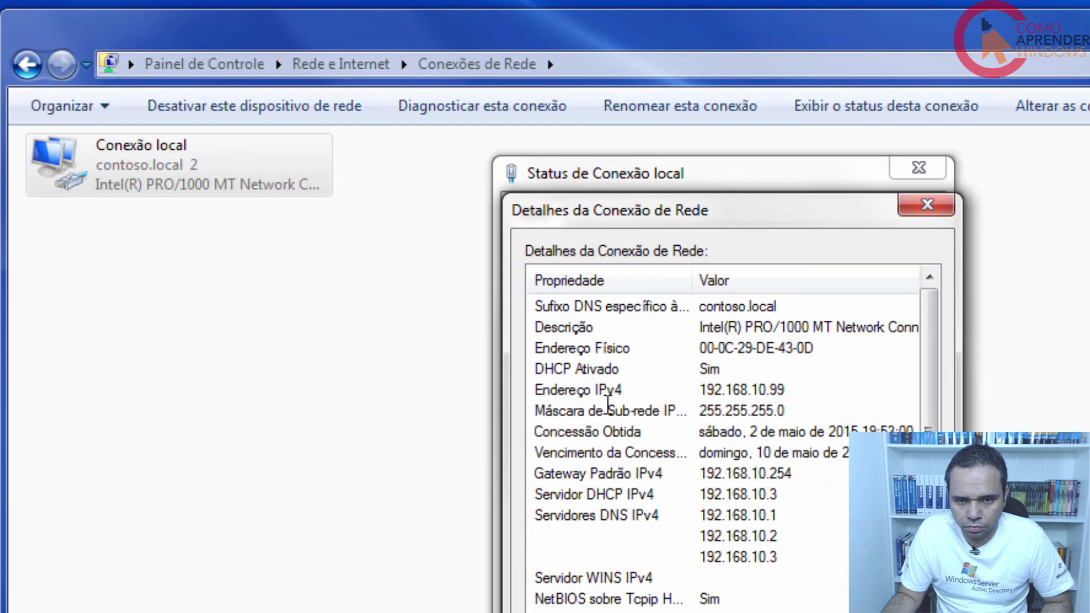
pyautogui.click(603, 495)
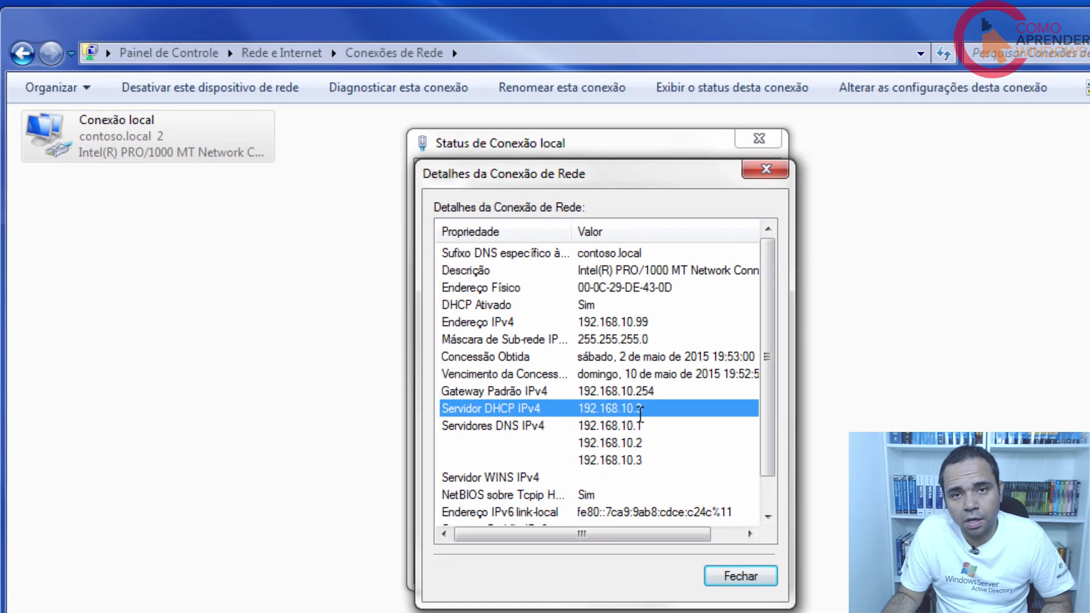
pyautogui.click(741, 576)
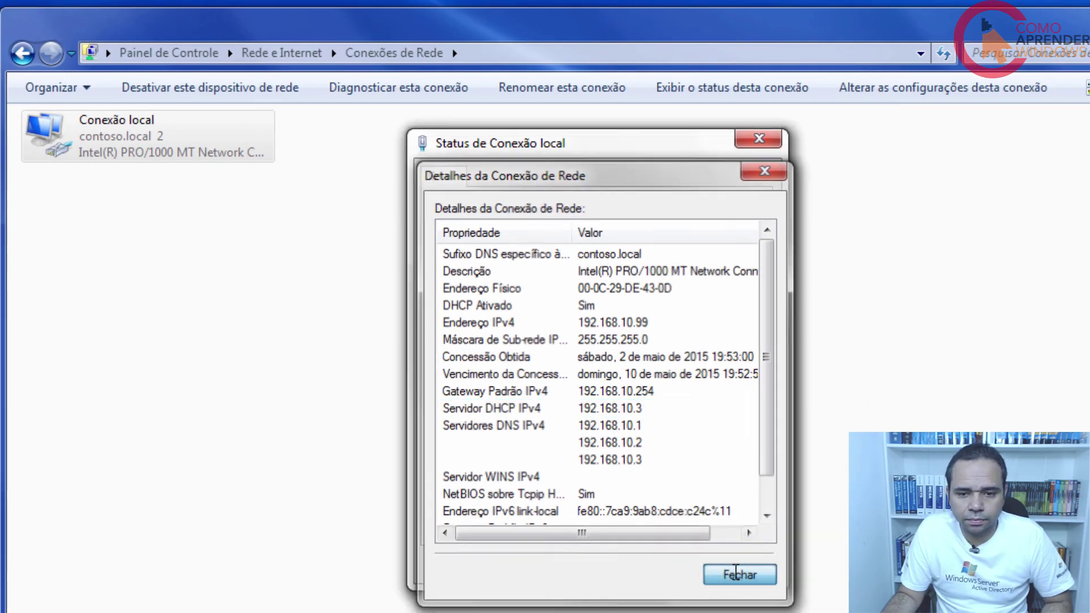
pyautogui.click(737, 568)
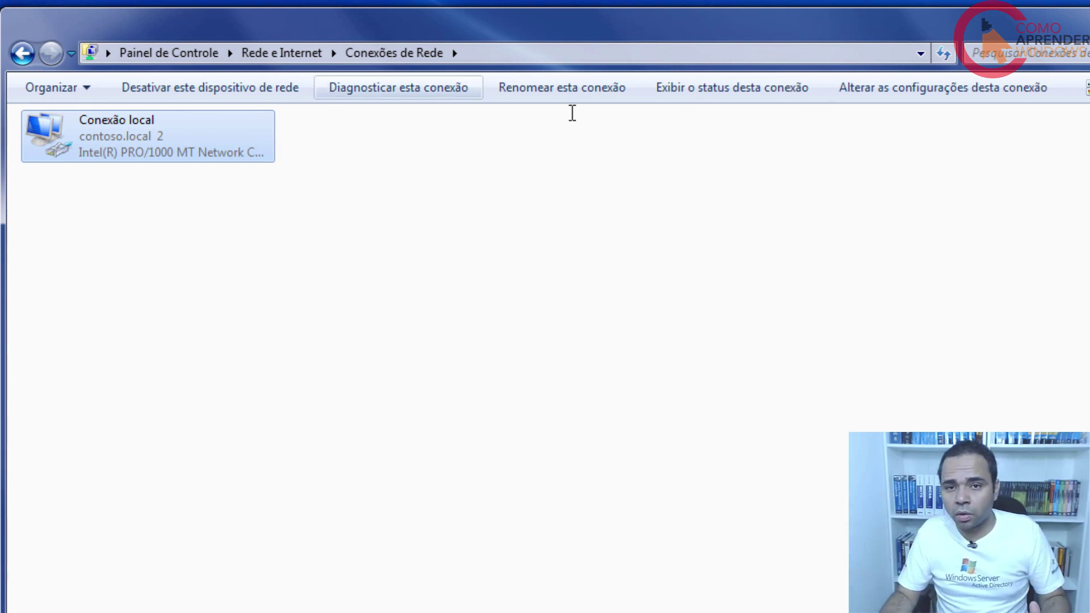
pyautogui.click(946, 207)
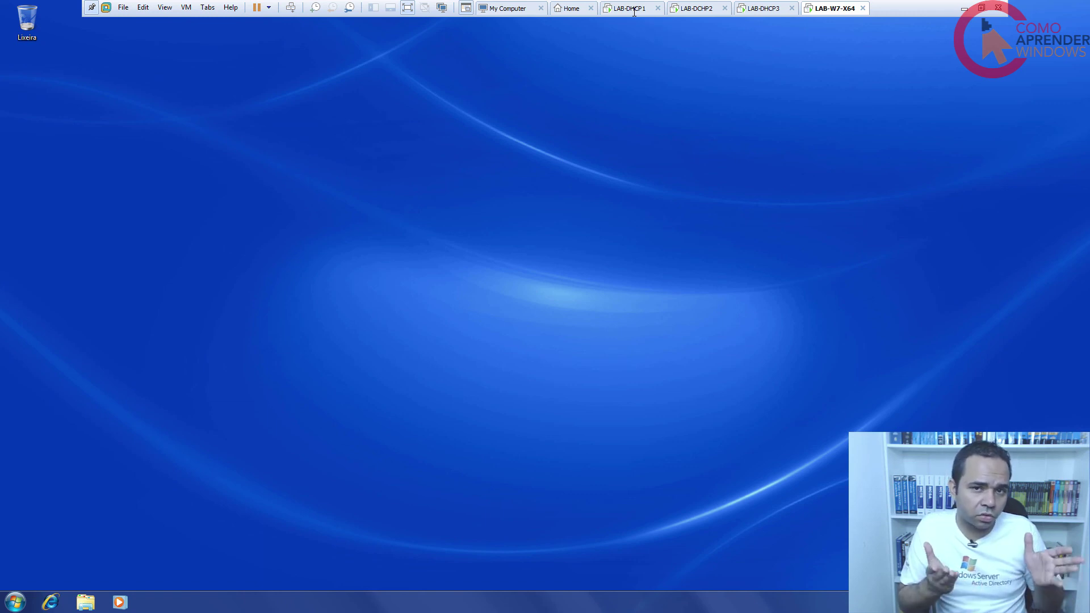
# Switch to LAB-DHCP1 and unlock it with Ctrl+Alt+Del and the account password.
pyautogui.click(634, 10)
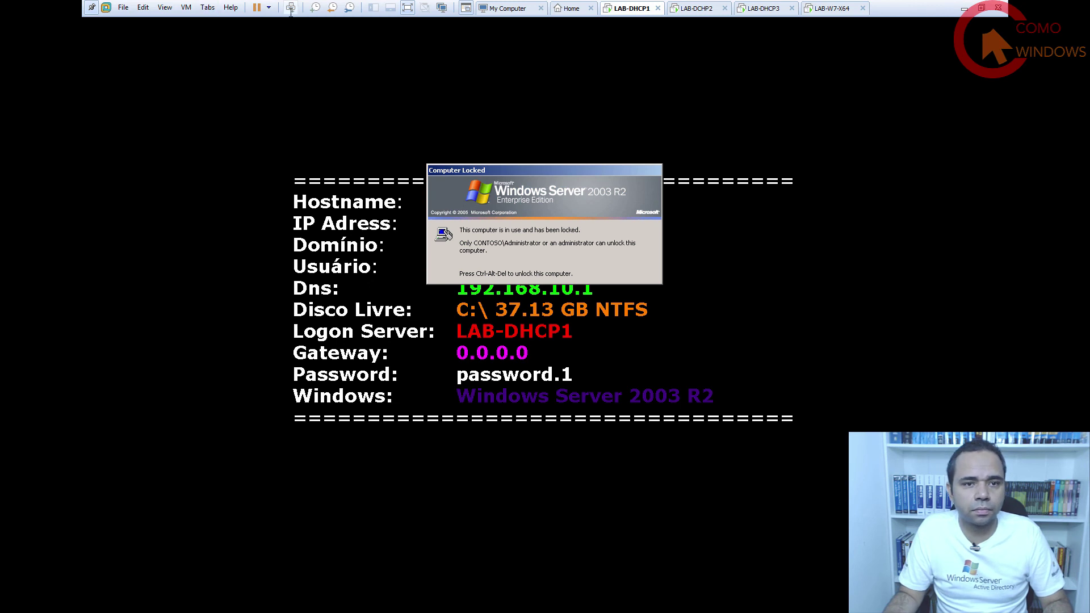
pyautogui.press('ctrl+alt+Insert')
pyautogui.press('capslock')
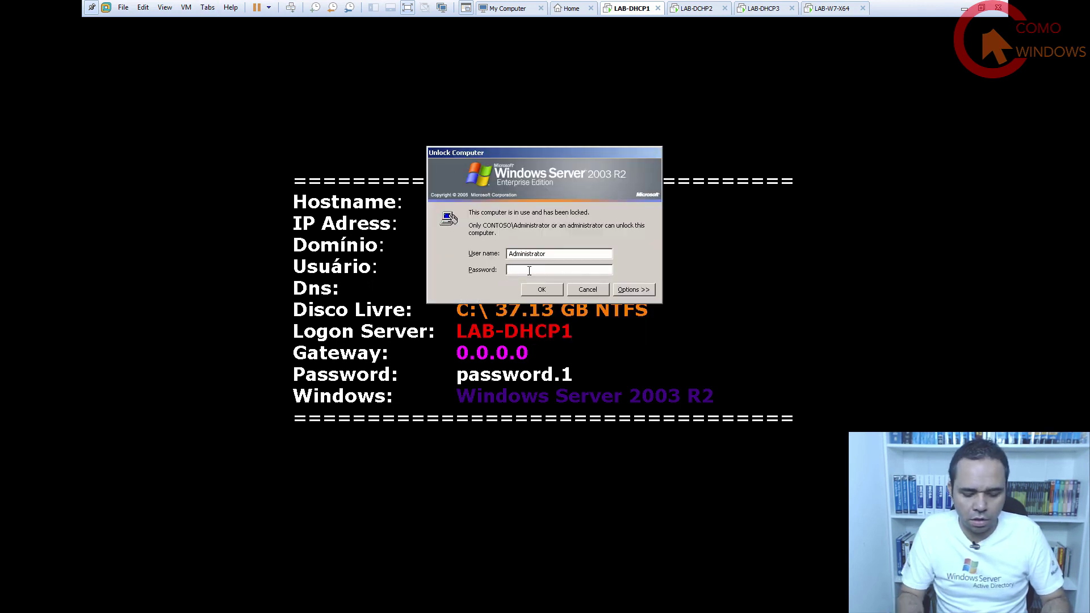
pyautogui.write('password.1')
pyautogui.press('Return')
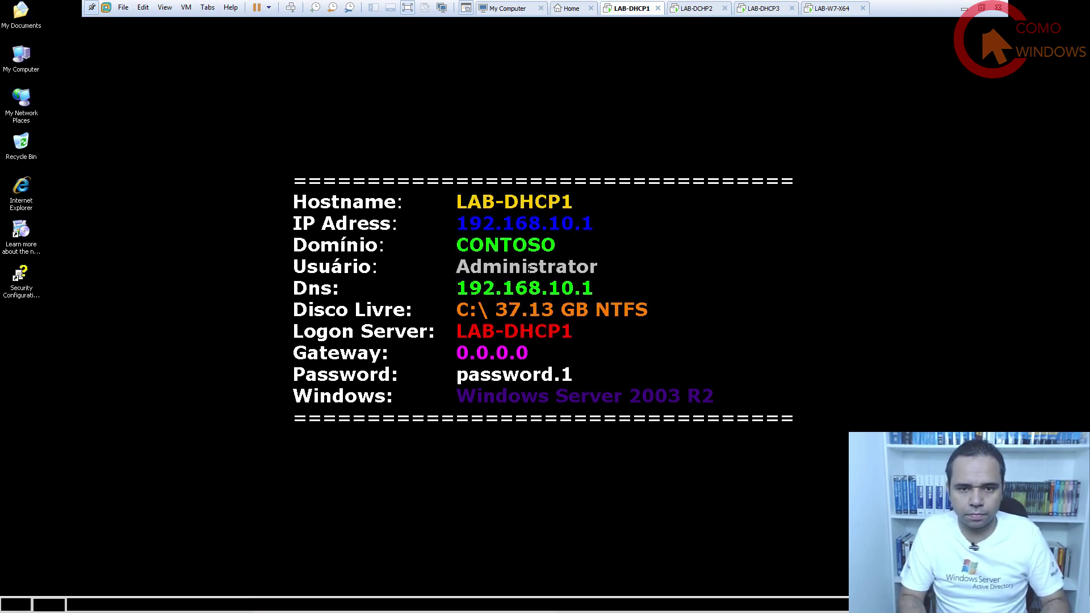
# Open Add/Remove Windows Components from Control Panel's Add or Remove Programs.
pyautogui.click(19, 605)
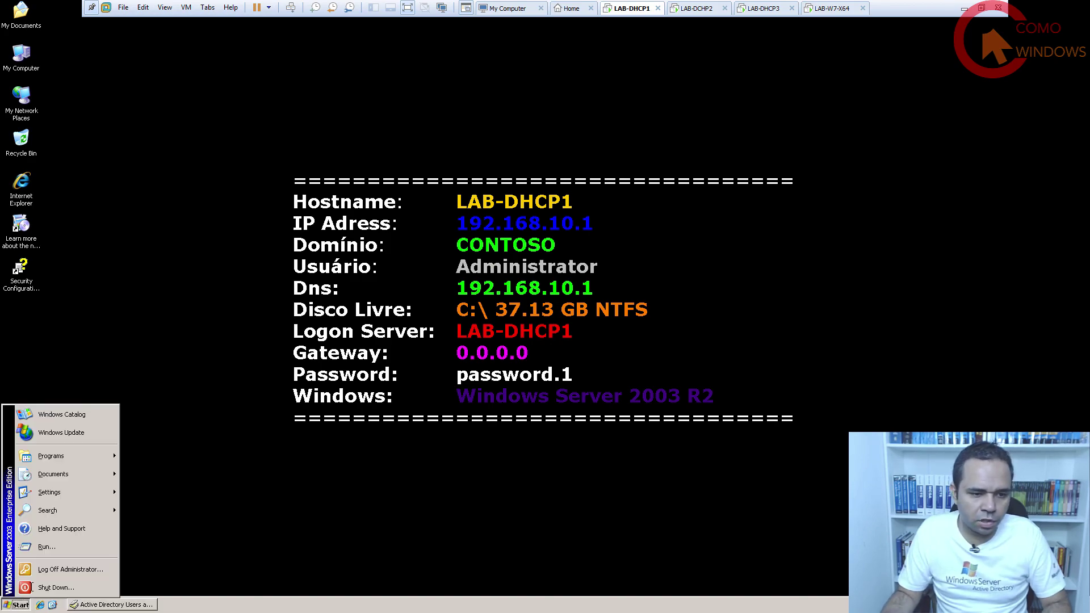
pyautogui.moveTo(57, 489)
pyautogui.click(159, 486)
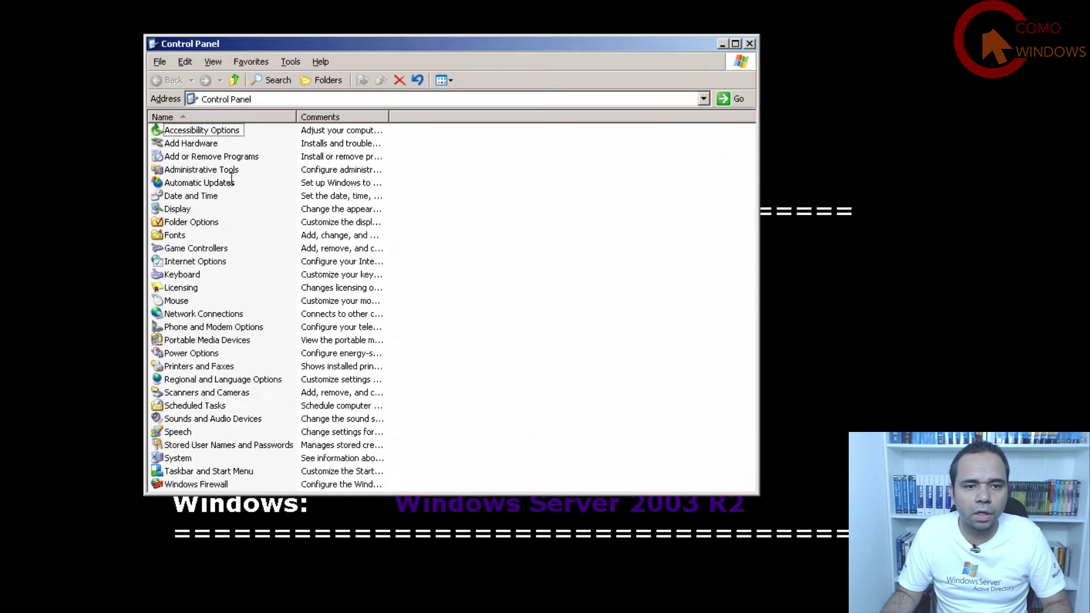
pyautogui.doubleClick(319, 141)
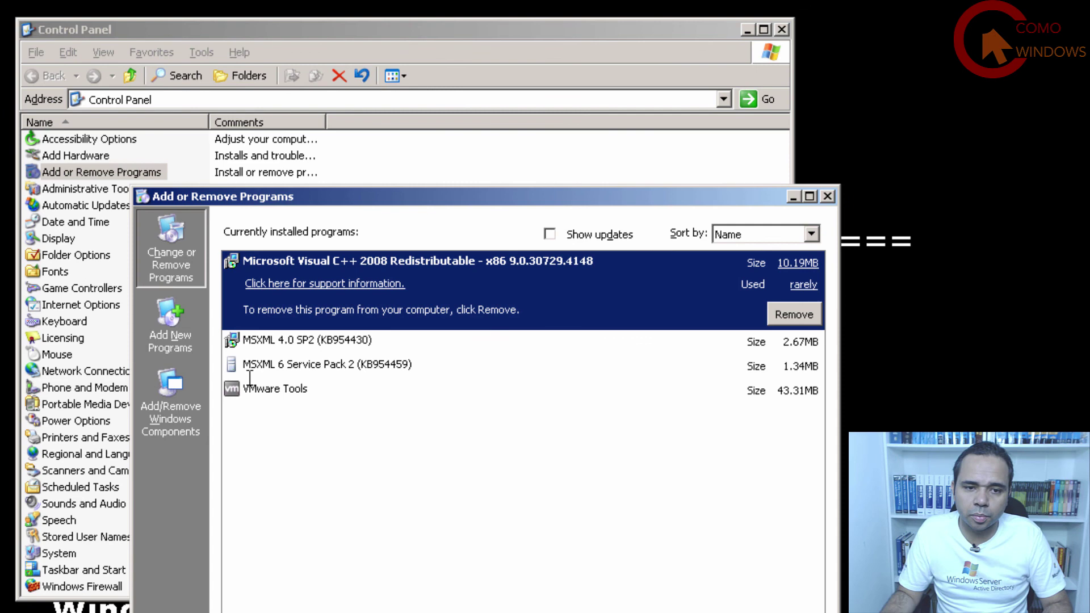
pyautogui.click(197, 394)
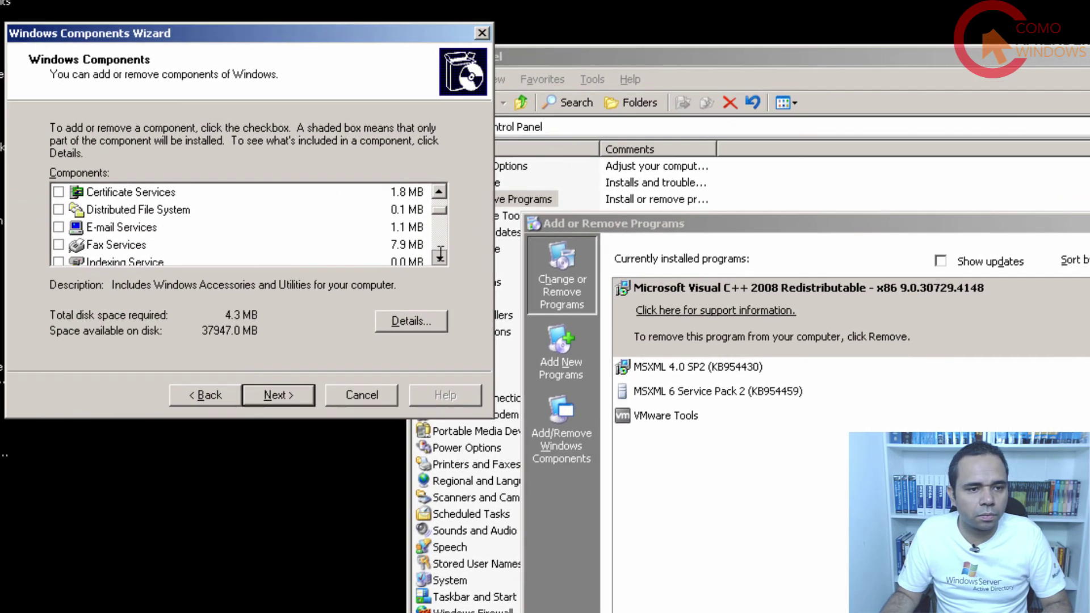
# Uncheck DHCP under Networking Services details and apply the component changes.
pyautogui.scroll(-3, 440, 254)
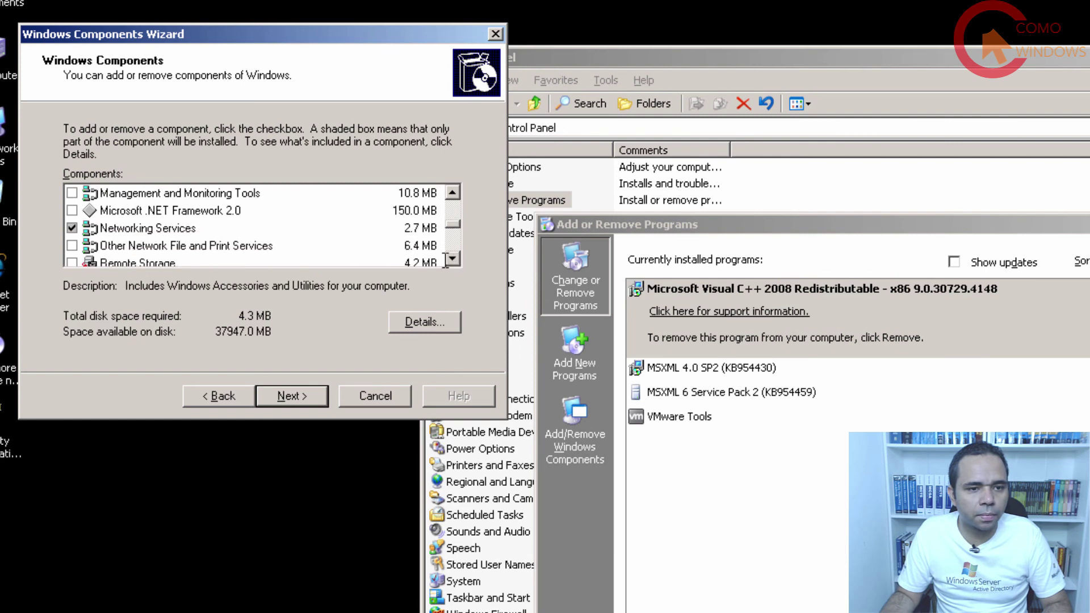
pyautogui.click(203, 228)
pyautogui.click(451, 321)
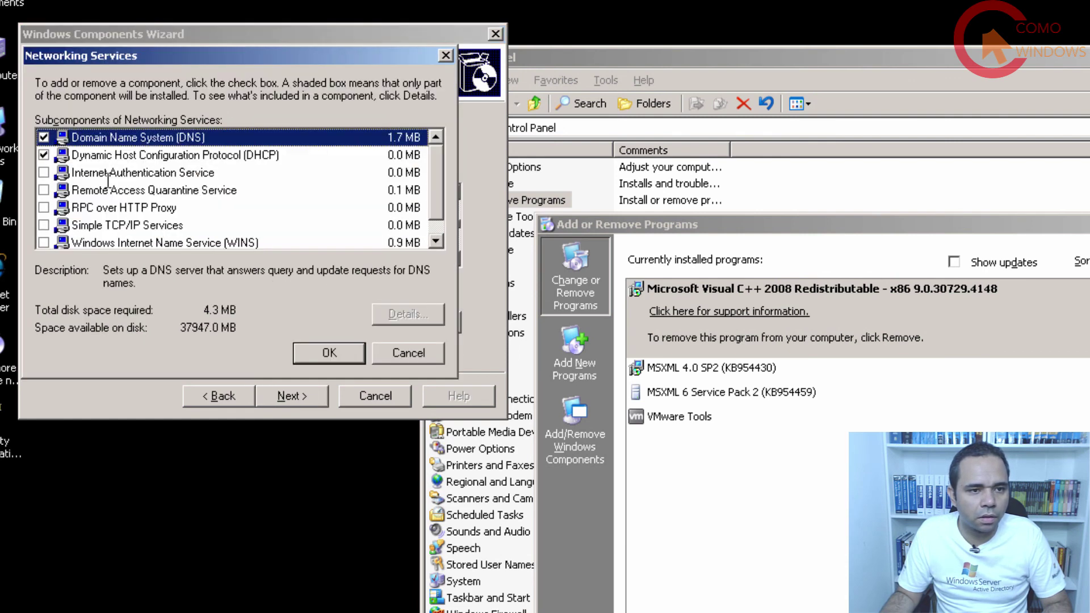
pyautogui.click(51, 155)
pyautogui.click(329, 350)
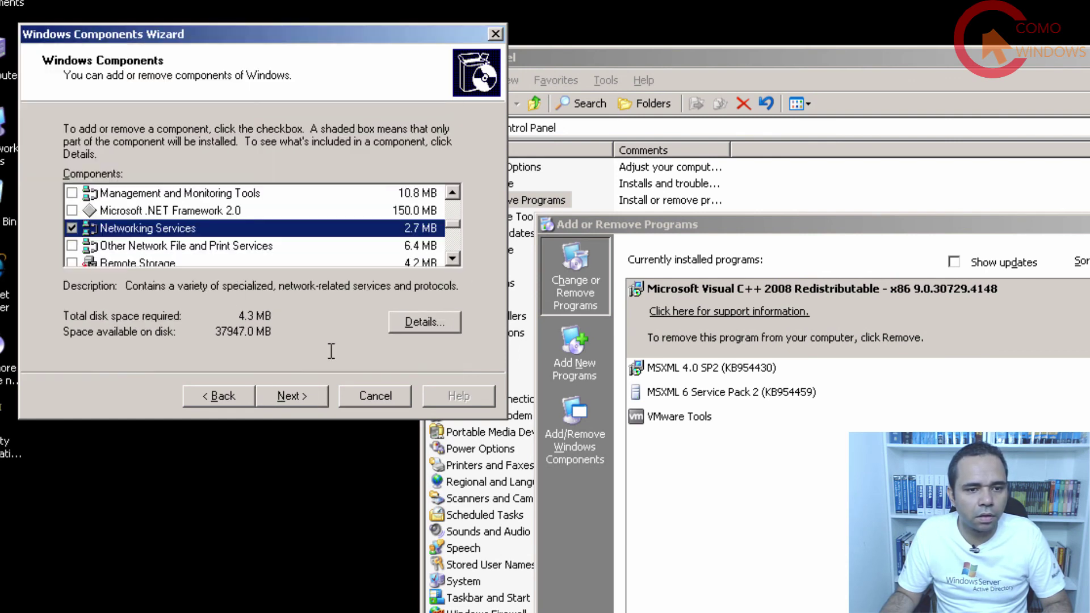
pyautogui.click(309, 398)
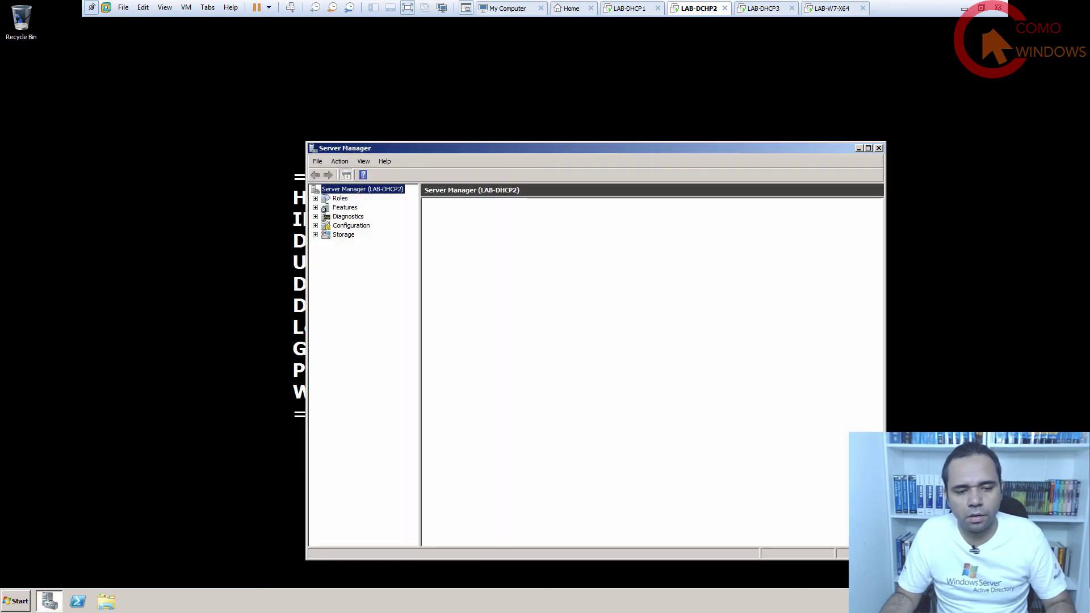
# Remove the DHCP Server role on LAB-DHCP2 through the Remove Roles Wizard.
pyautogui.click(341, 199)
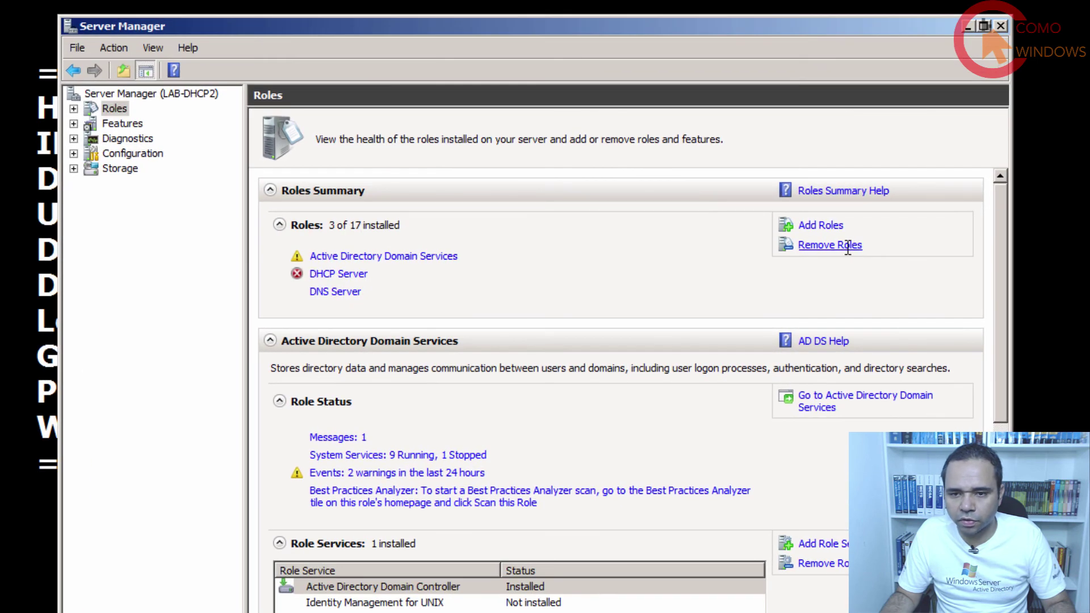
pyautogui.click(847, 248)
pyautogui.click(705, 597)
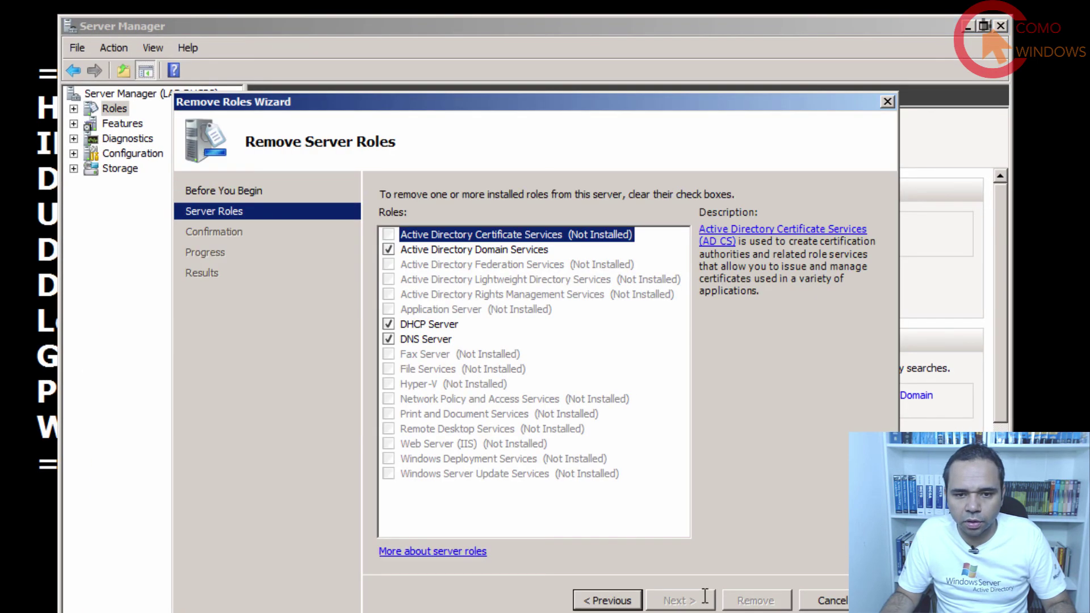
pyautogui.click(389, 324)
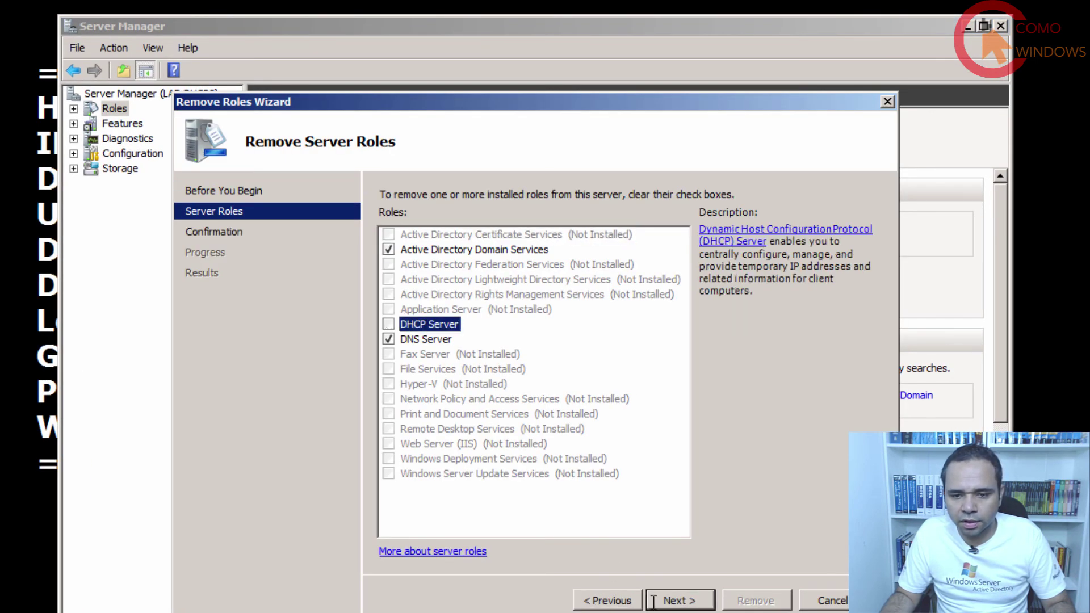
pyautogui.click(668, 600)
pyautogui.click(756, 600)
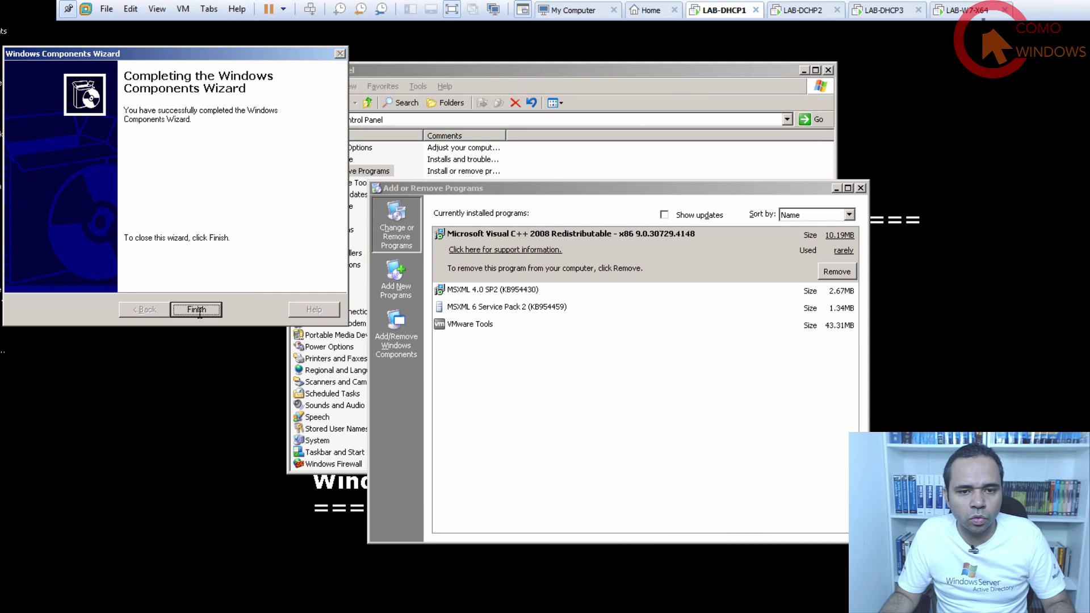
# Finish the Windows Components Wizard on LAB-DHCP1 and close Add or Remove Programs and Control Panel.
pyautogui.click(197, 310)
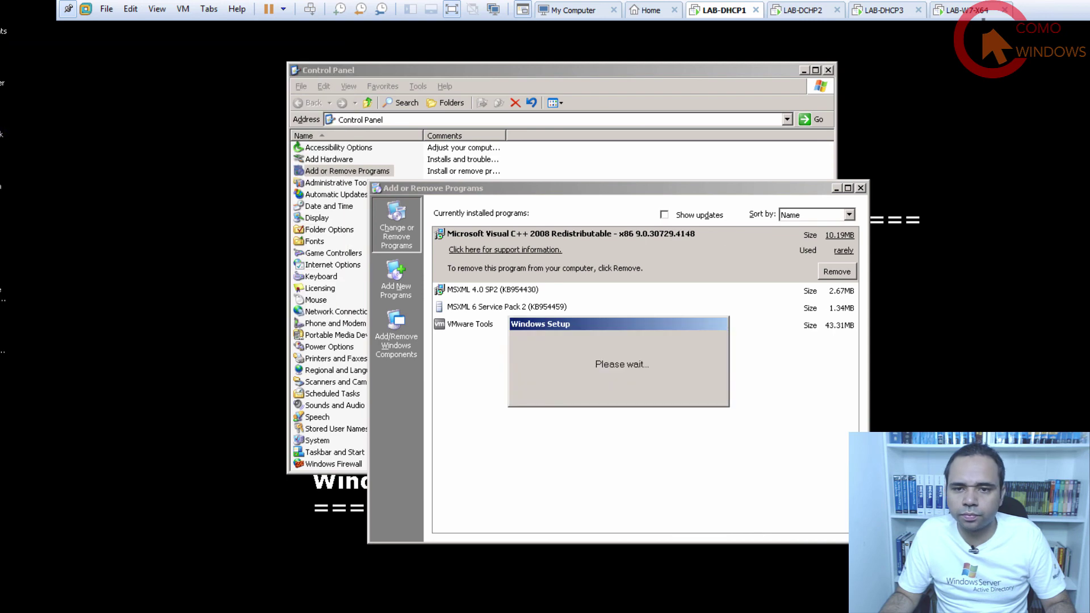
pyautogui.click(860, 188)
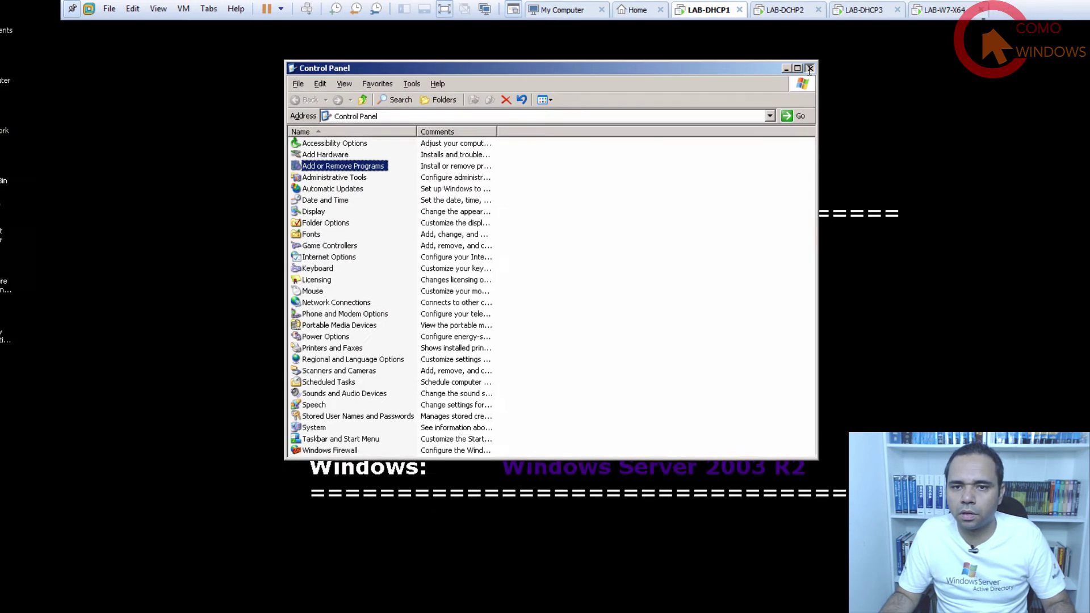
pyautogui.click(828, 69)
pyautogui.click(691, 7)
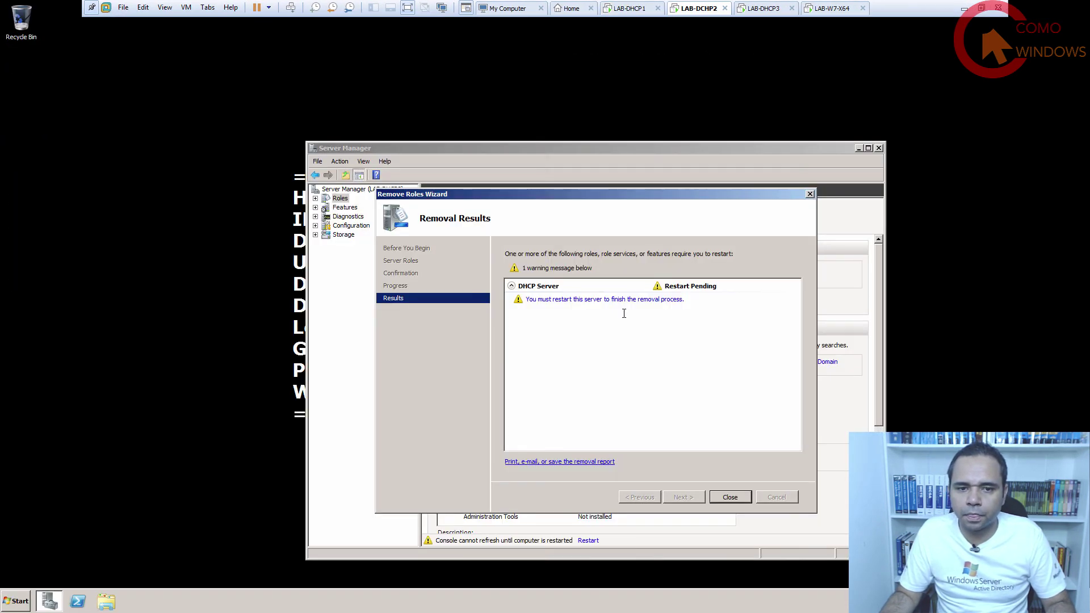